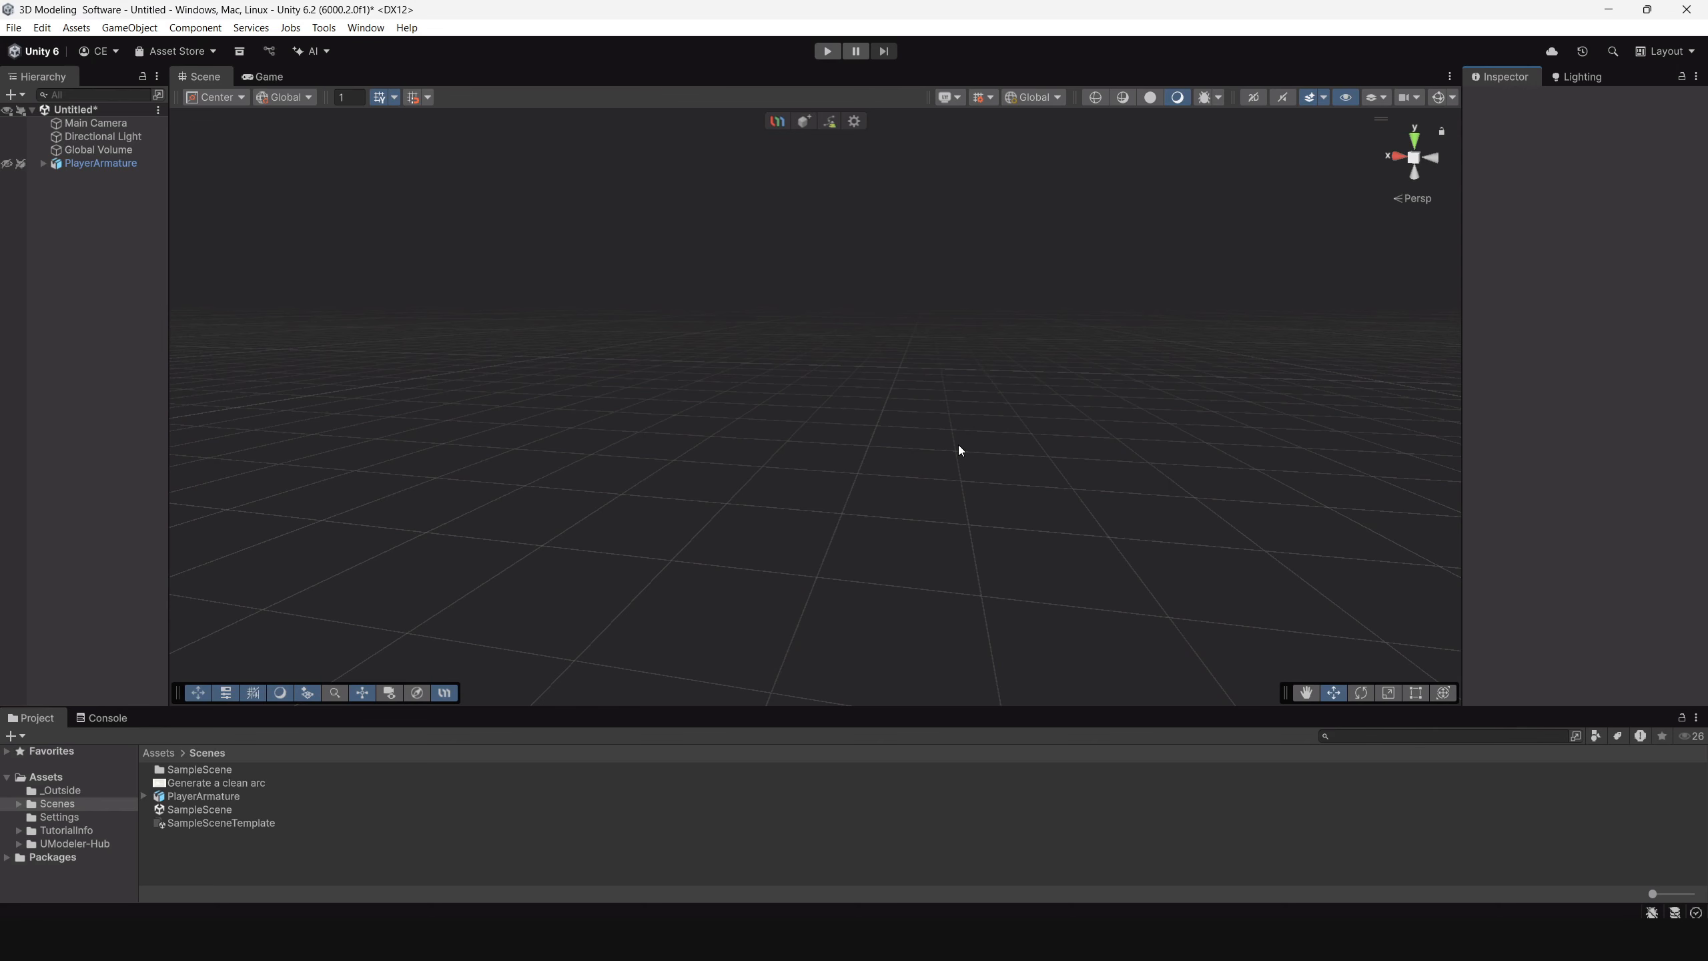
Make the hidden PlayerArmature character visible in the scene as a scale reference.
alt+drag(894, 479, 873, 446)
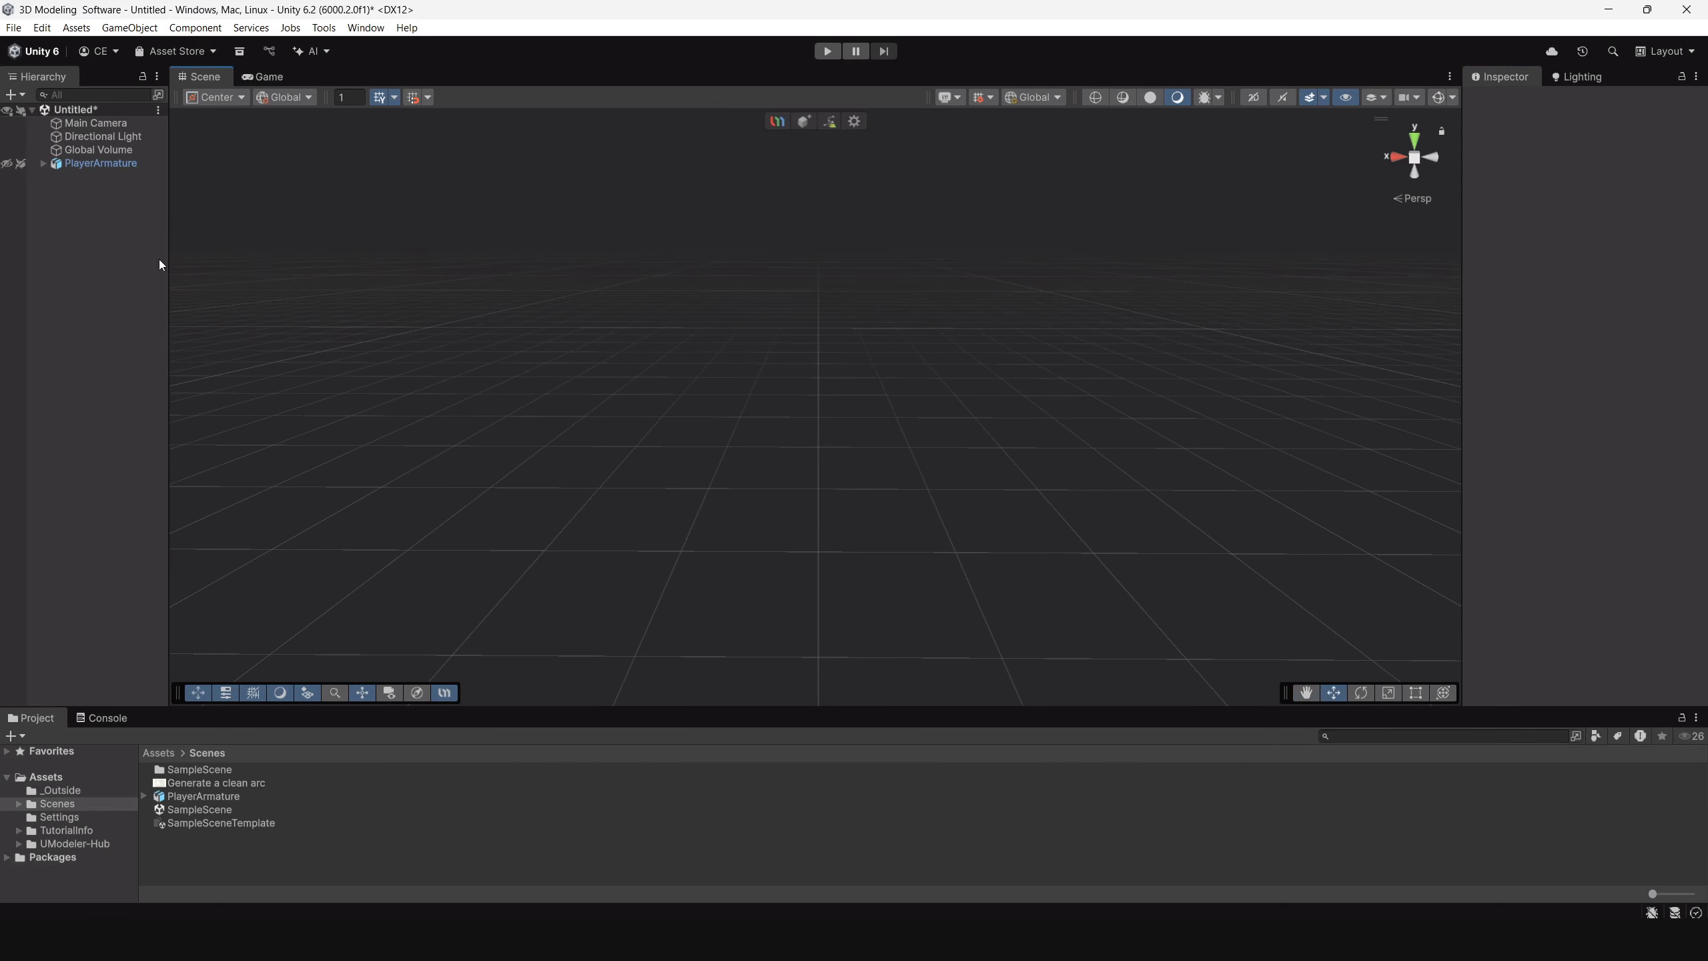
click(8, 164)
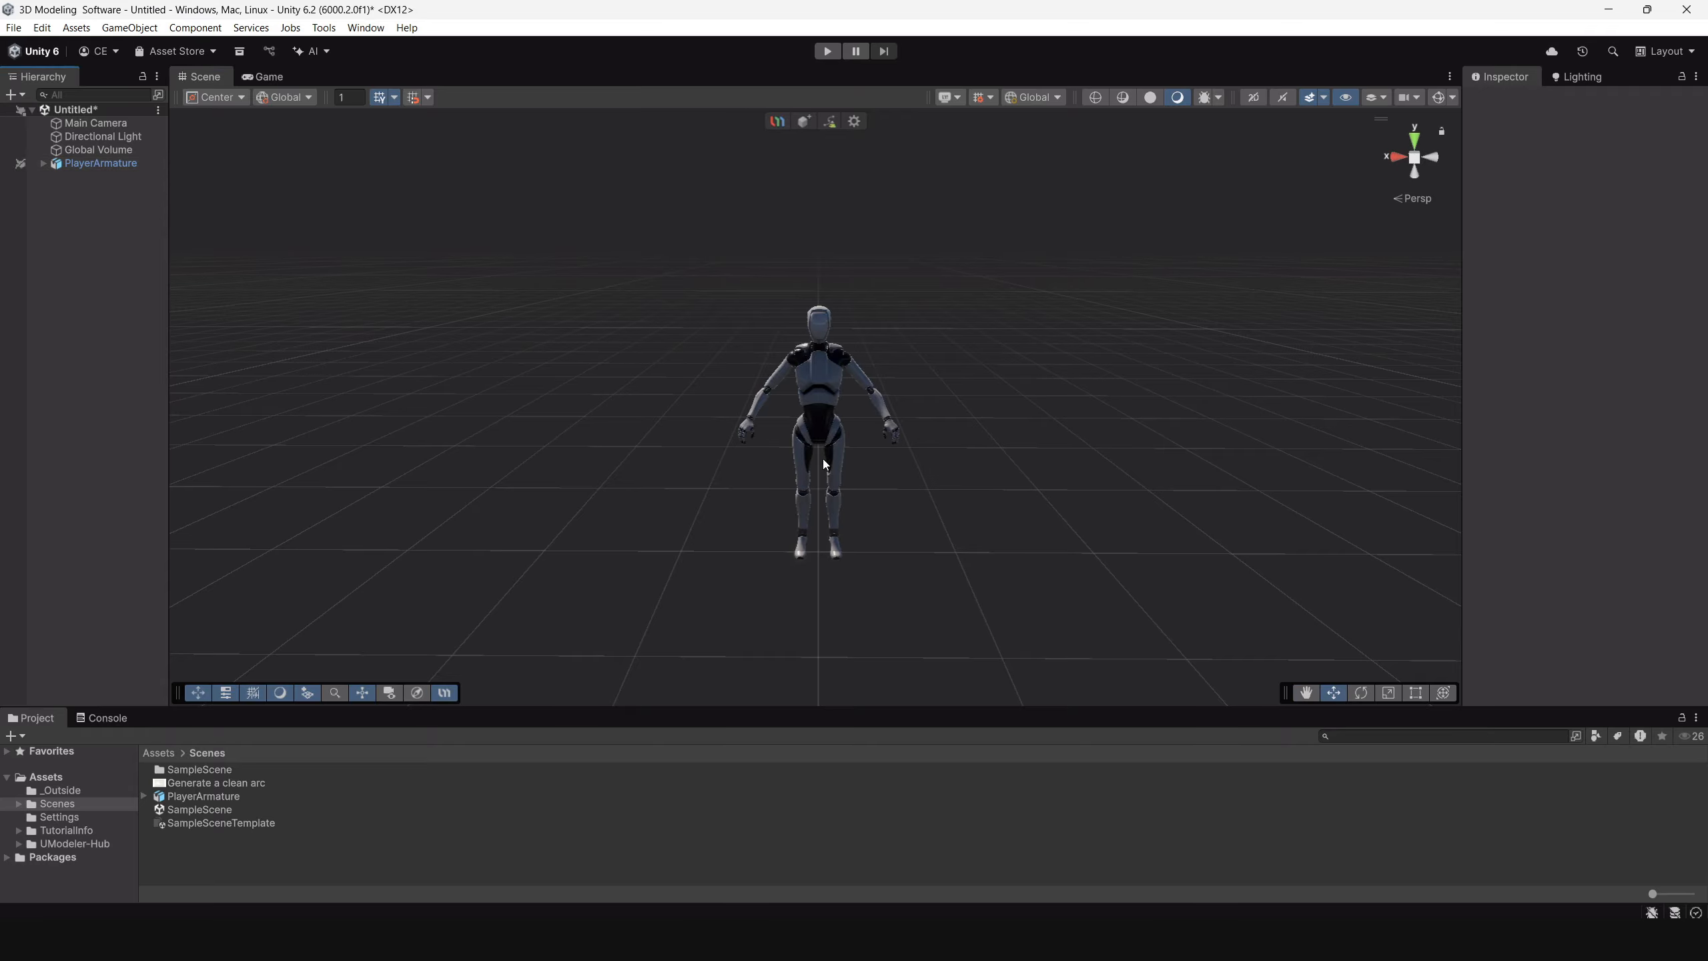
alt+drag(841, 445, 1036, 500)
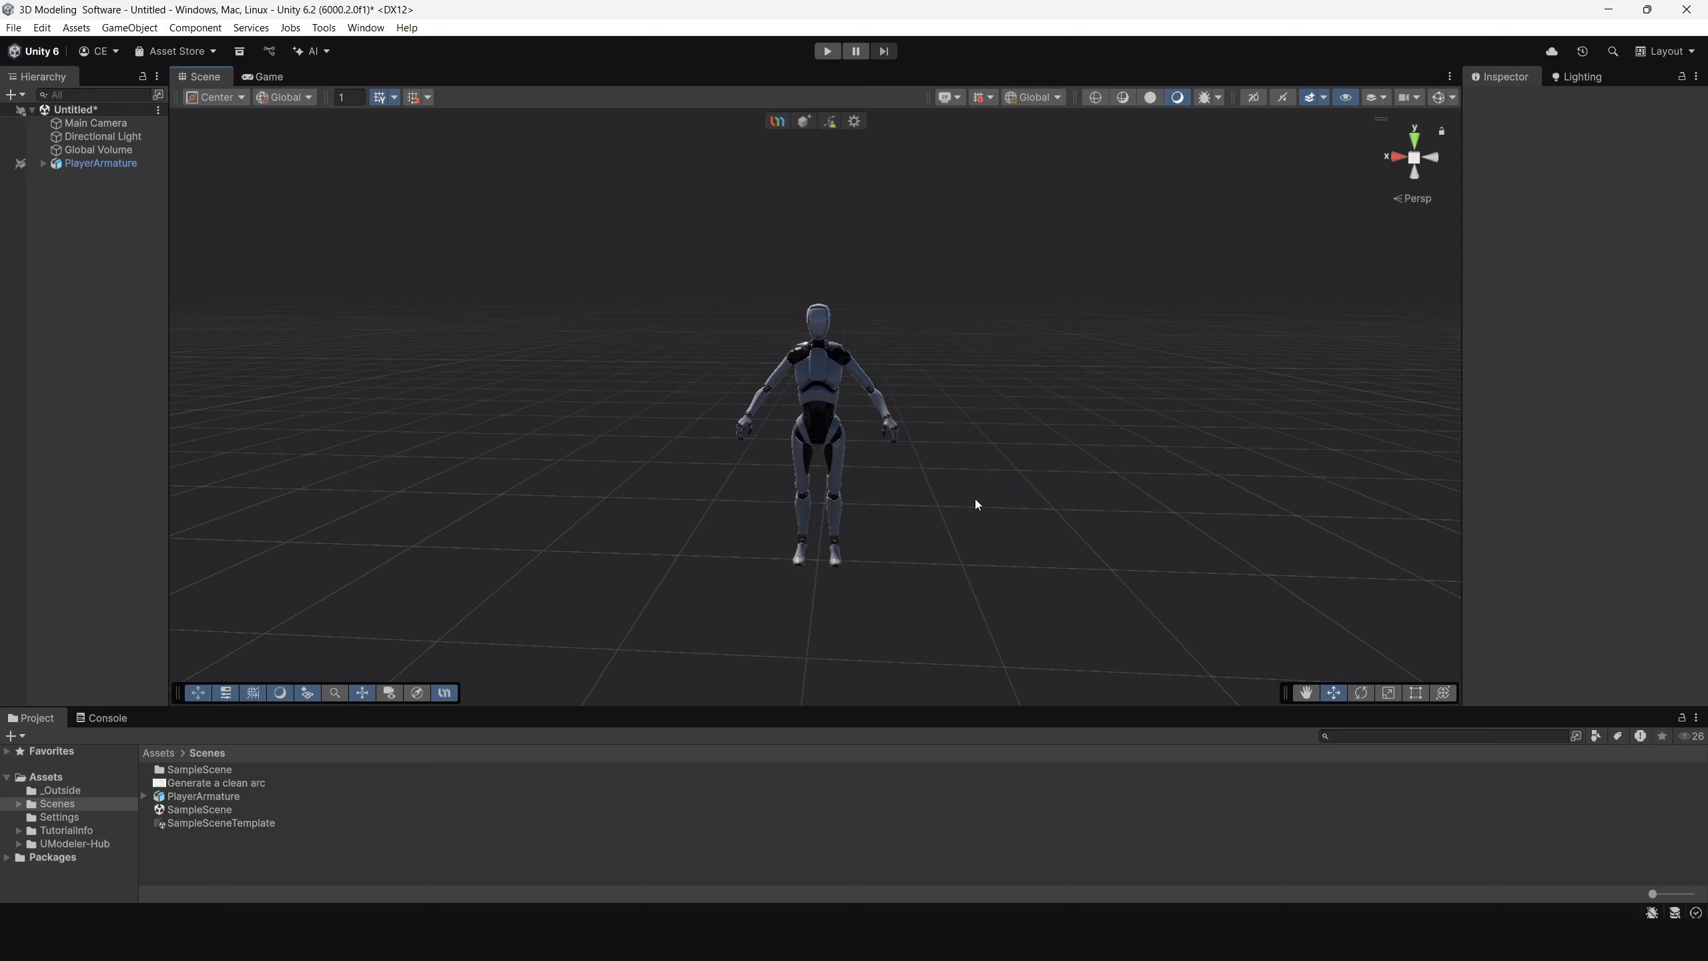
middle_drag(974, 499, 871, 545)
scroll(872, 542, down, 4)
alt+drag(850, 485, 862, 452)
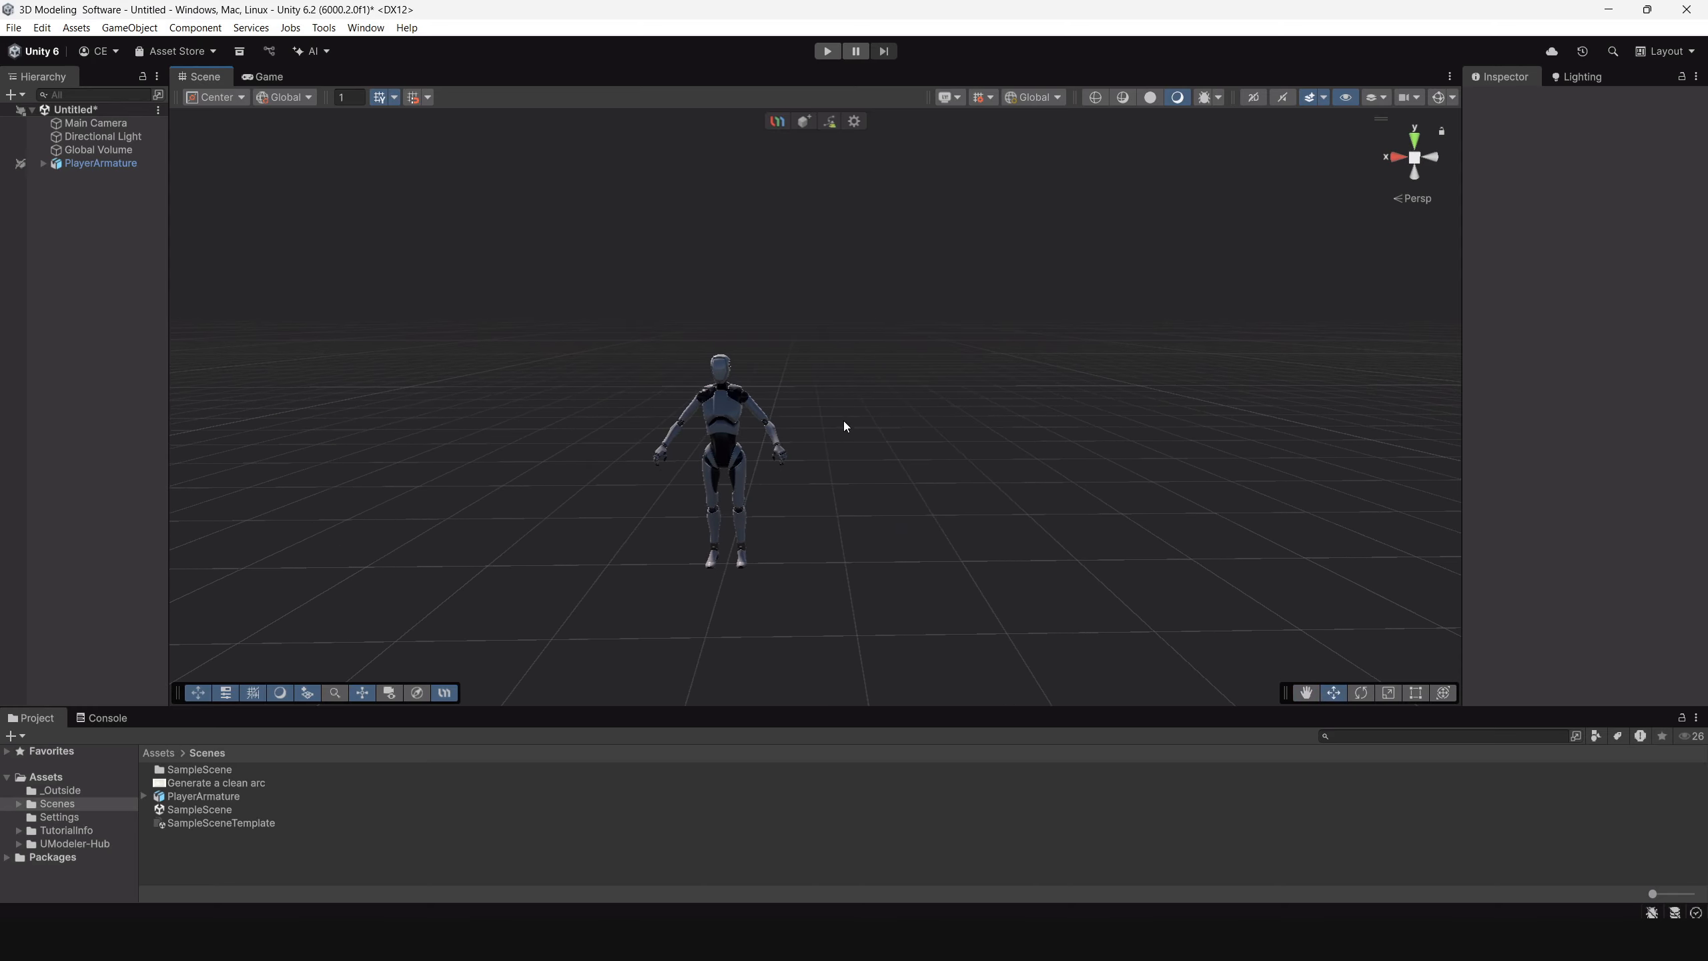
middle_drag(856, 441, 791, 477)
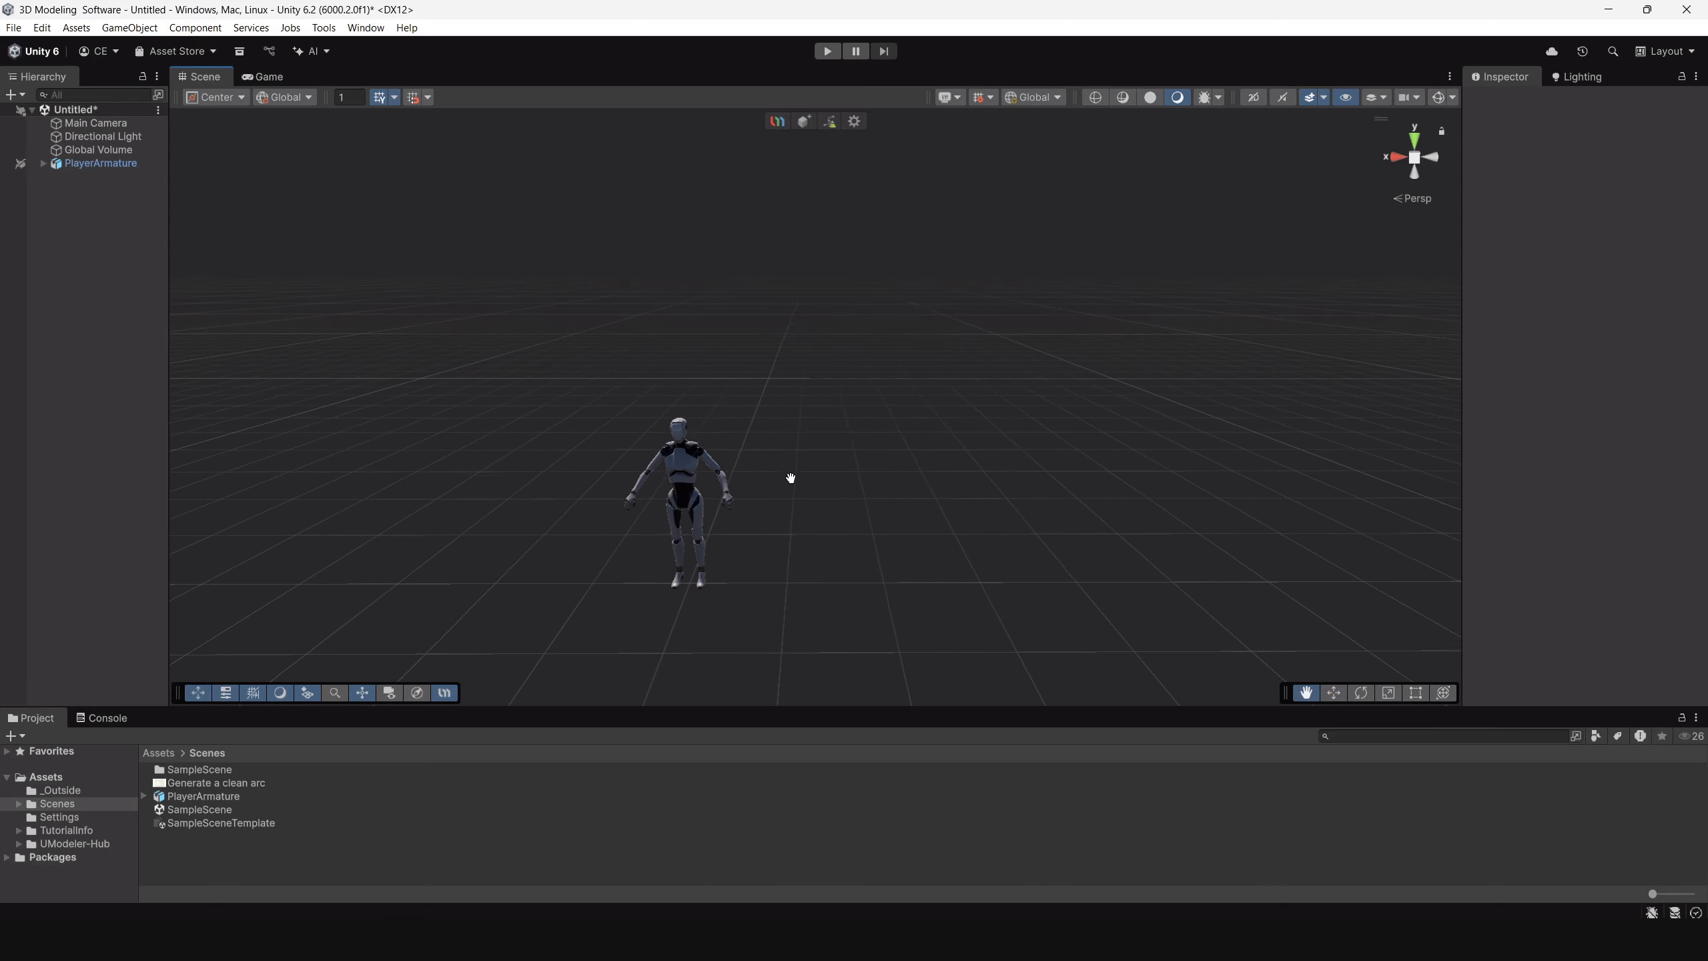
alt+drag(791, 477, 801, 431)
scroll(861, 518, up, 4)
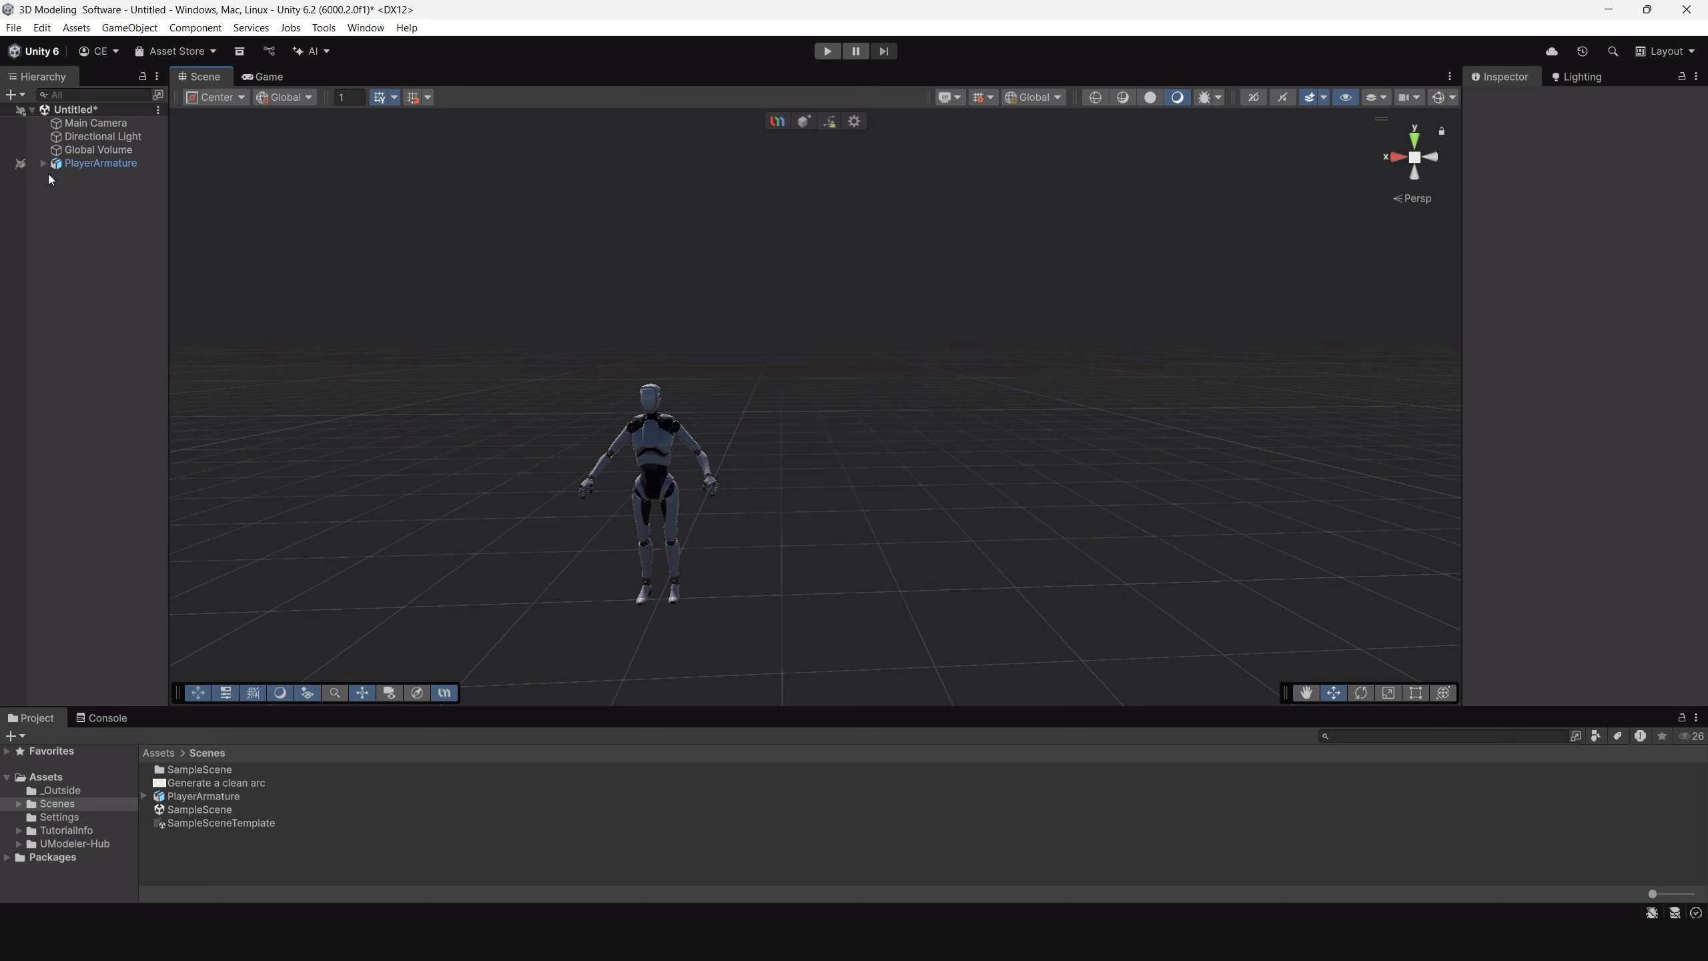
Create a new UModeler X object and draw a box beside the character, about 6 wide, 4 deep and 3 high.
click(803, 123)
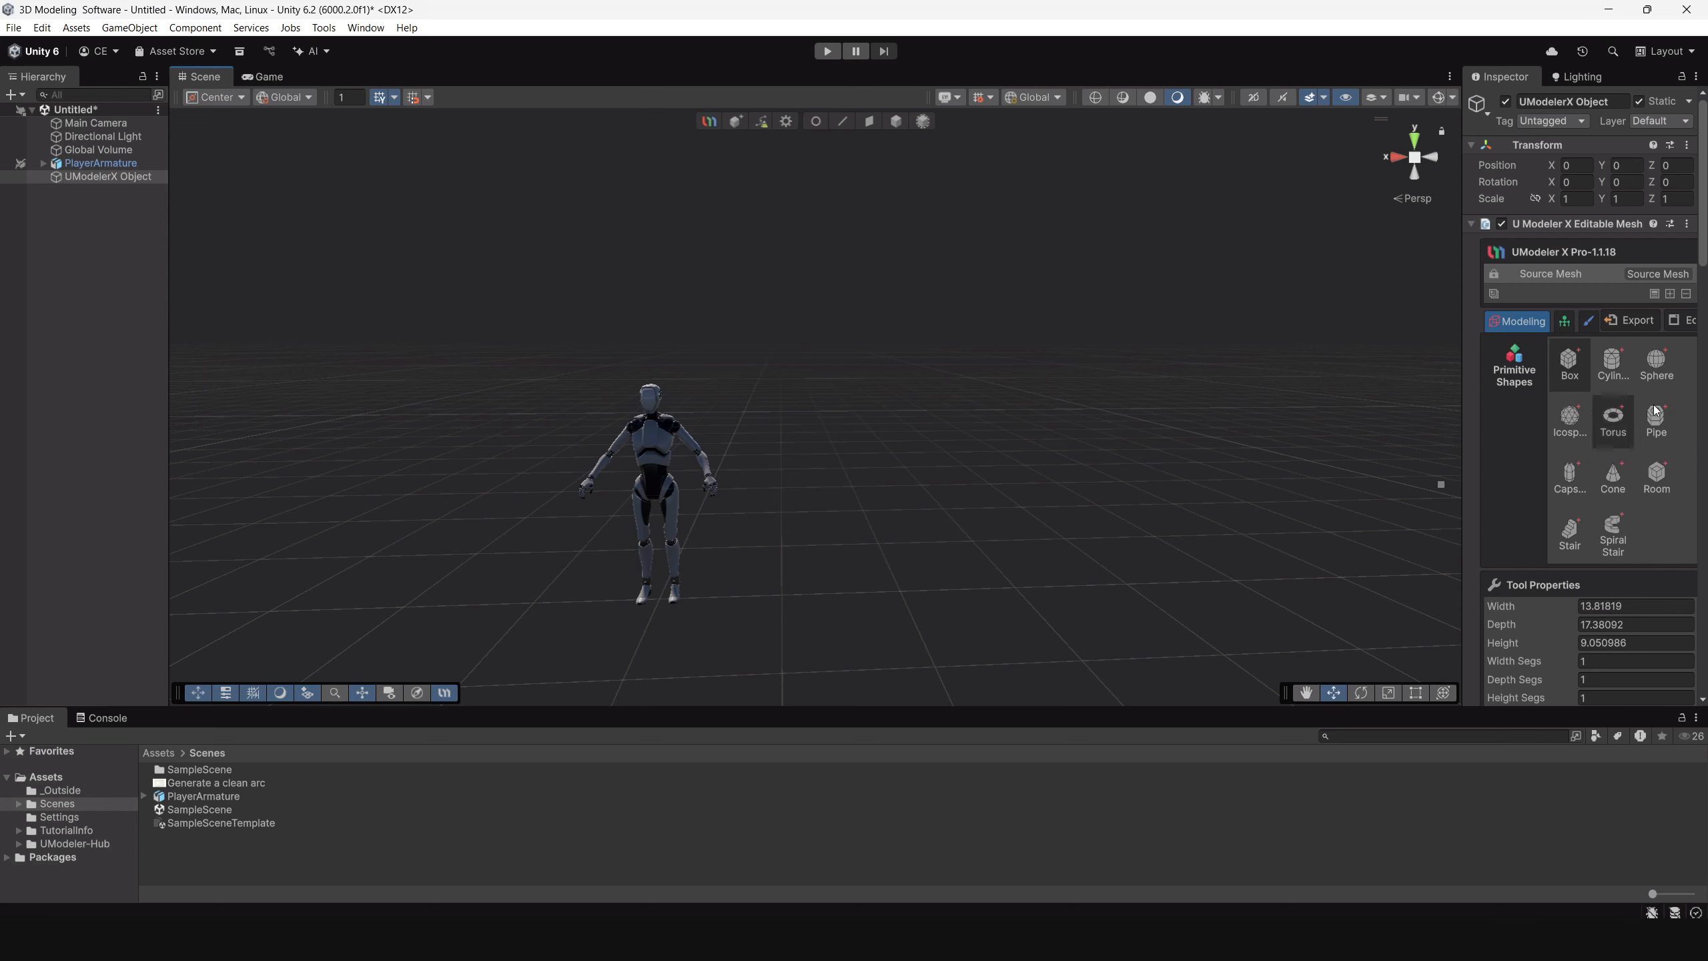
drag(1459, 383, 1406, 389)
scroll(1585, 424, down, 3)
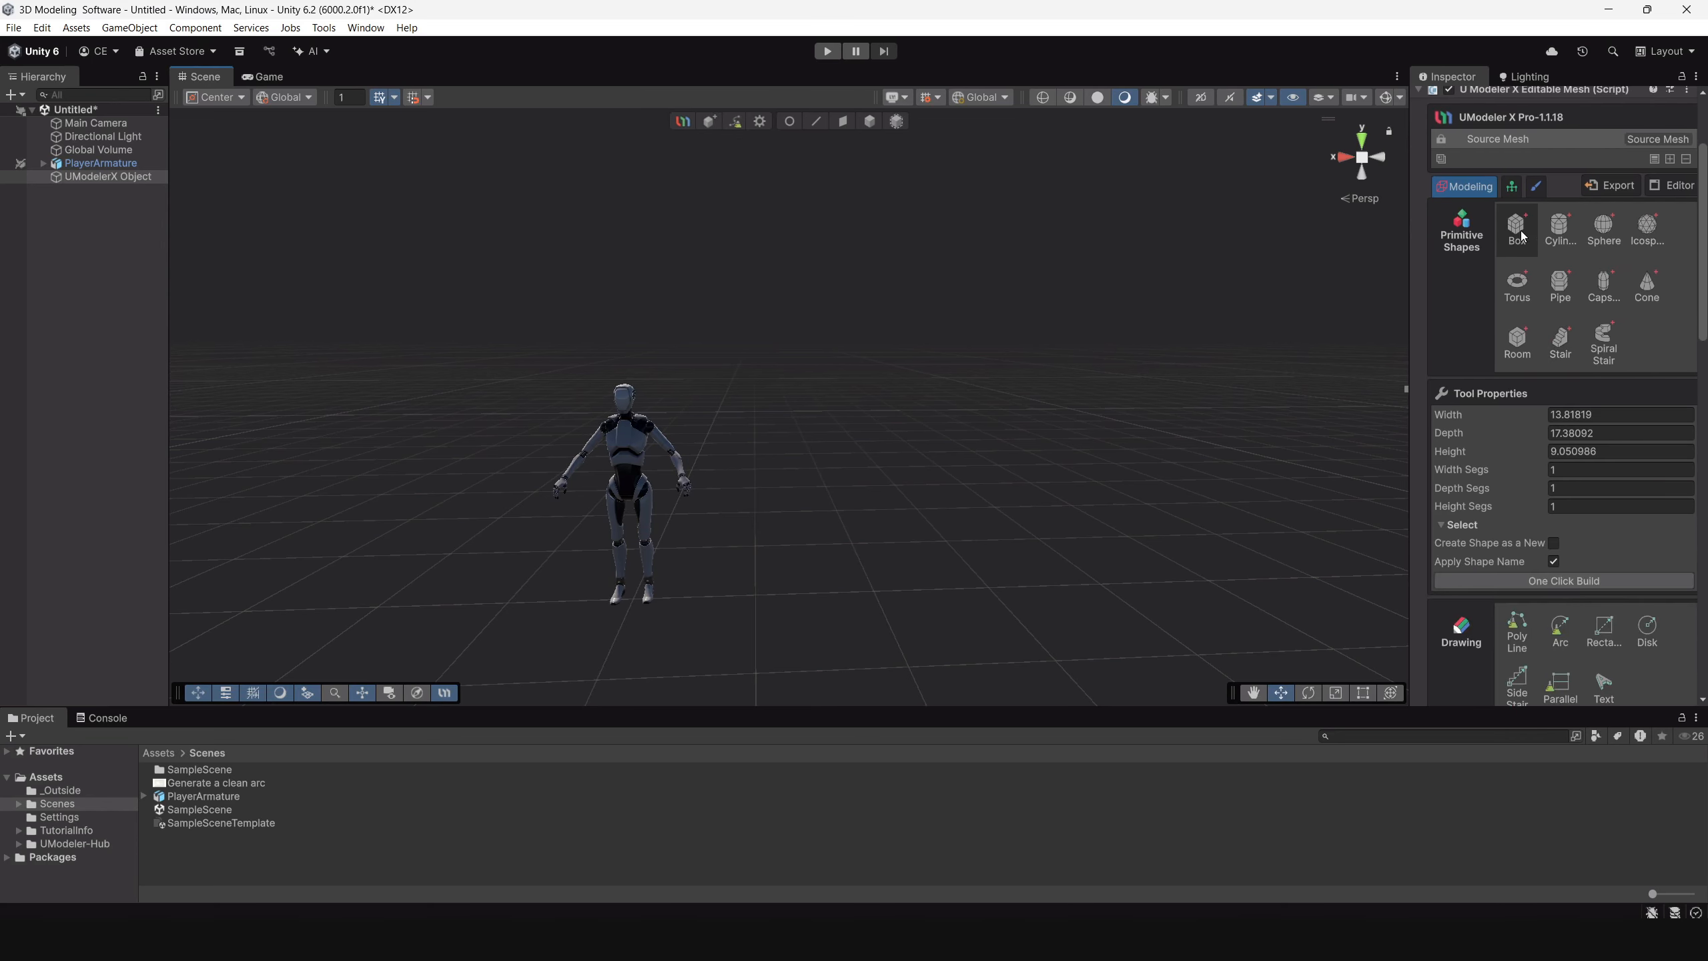
alt+drag(1090, 427, 887, 463)
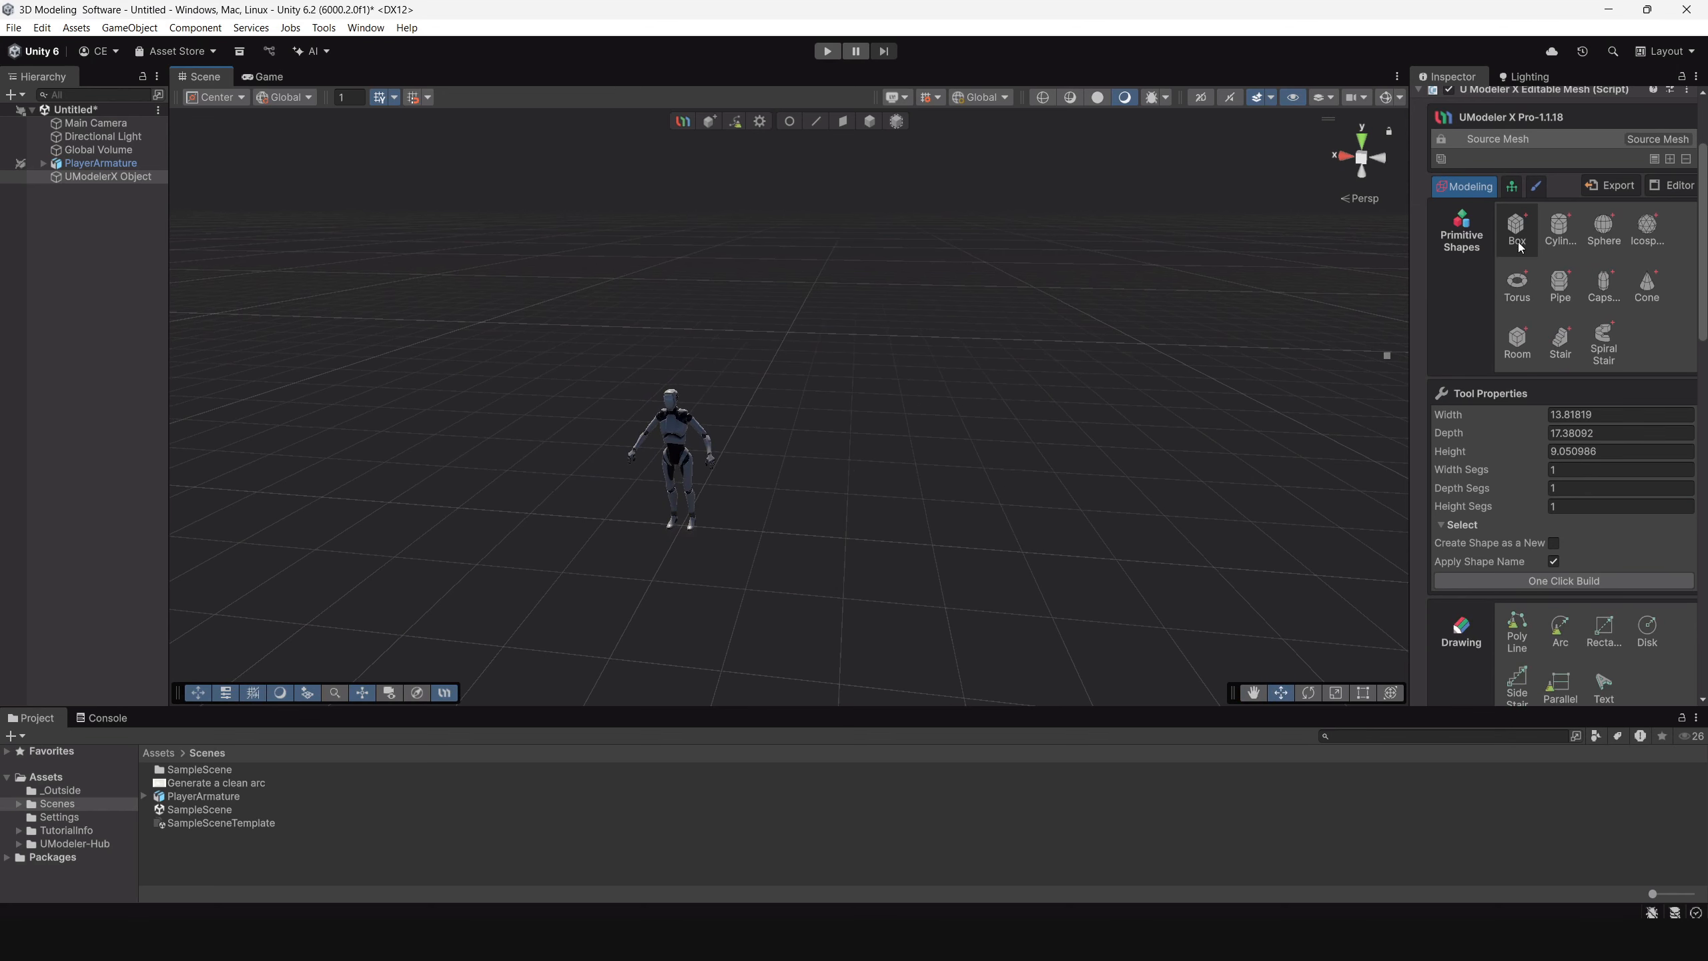
alt+drag(944, 444, 897, 483)
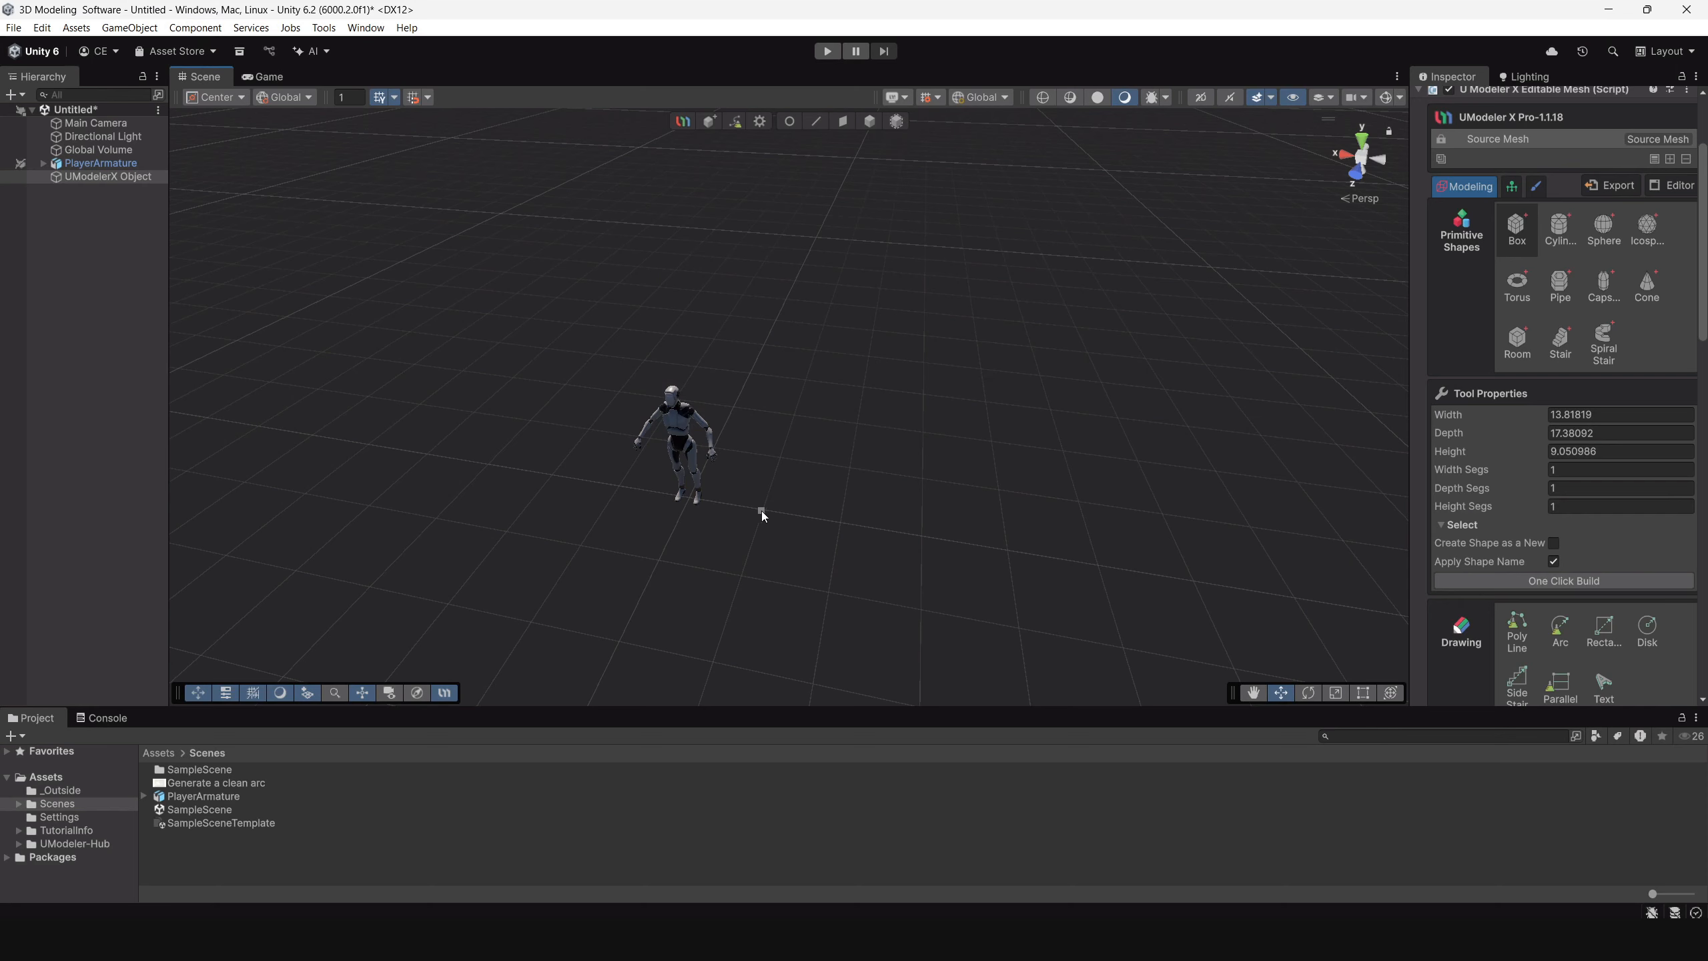
mouse_move(762, 509)
mouse_down()
mouse_move(849, 348)
mouse_move(1163, 390)
mouse_up()
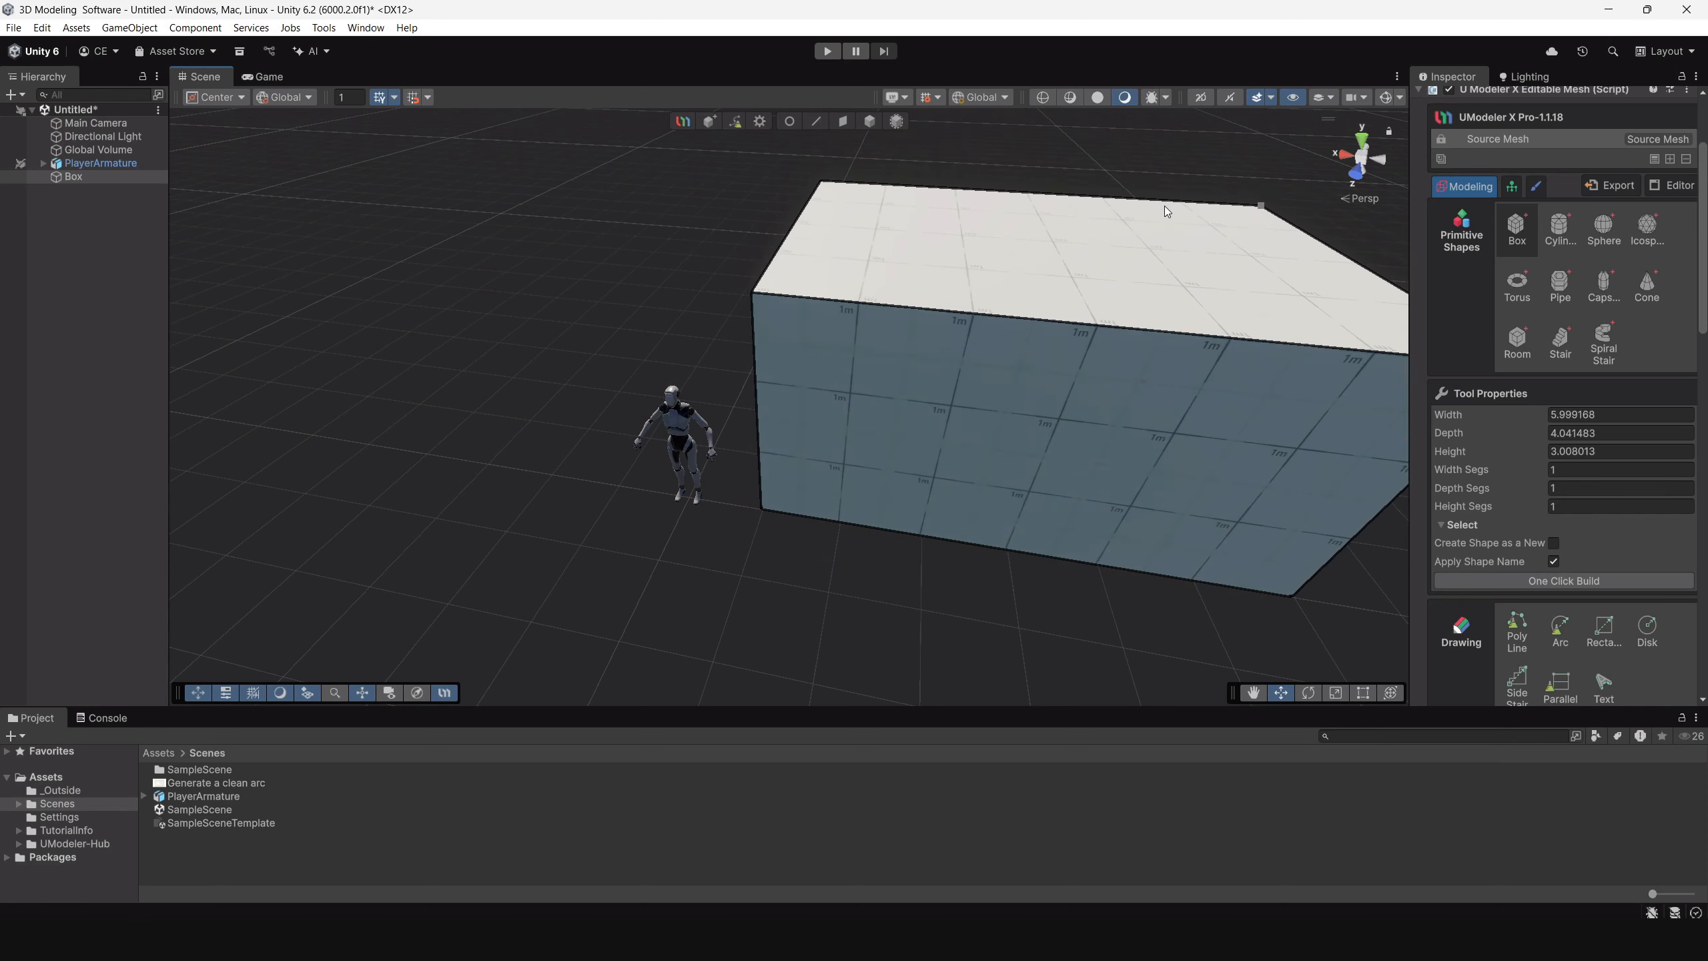
click(1163, 206)
Move the box's end face opposite the character inward by about 1.
alt+drag(1052, 382, 970, 383)
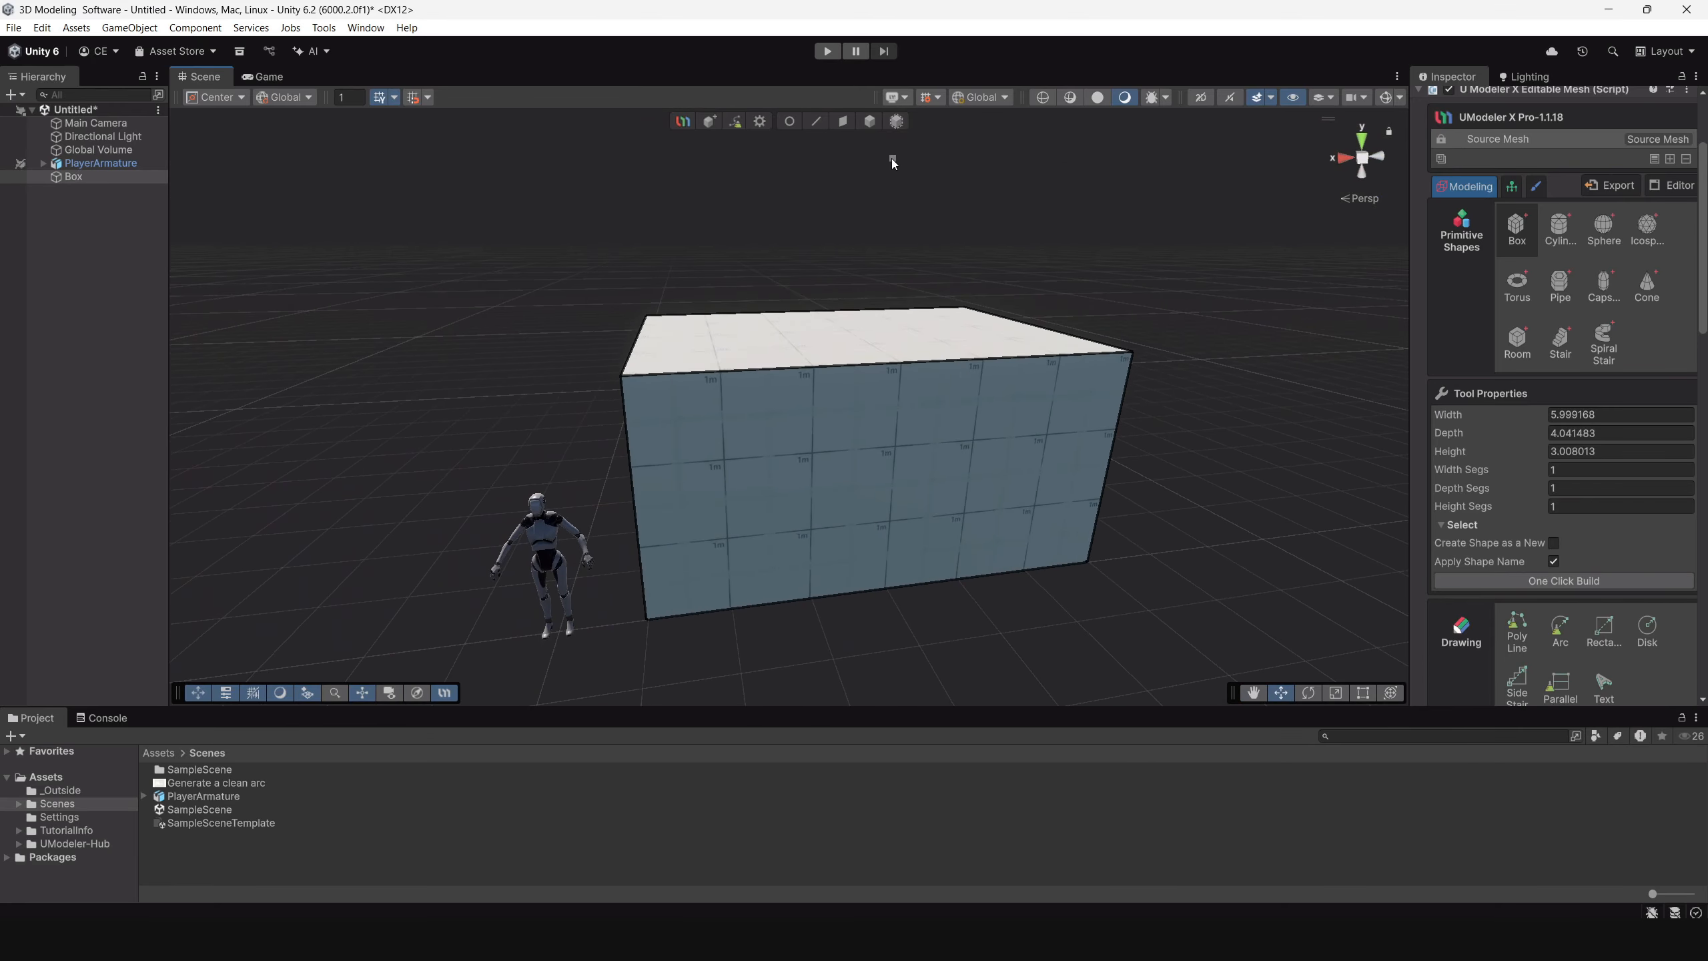
alt+drag(666, 475, 690, 402)
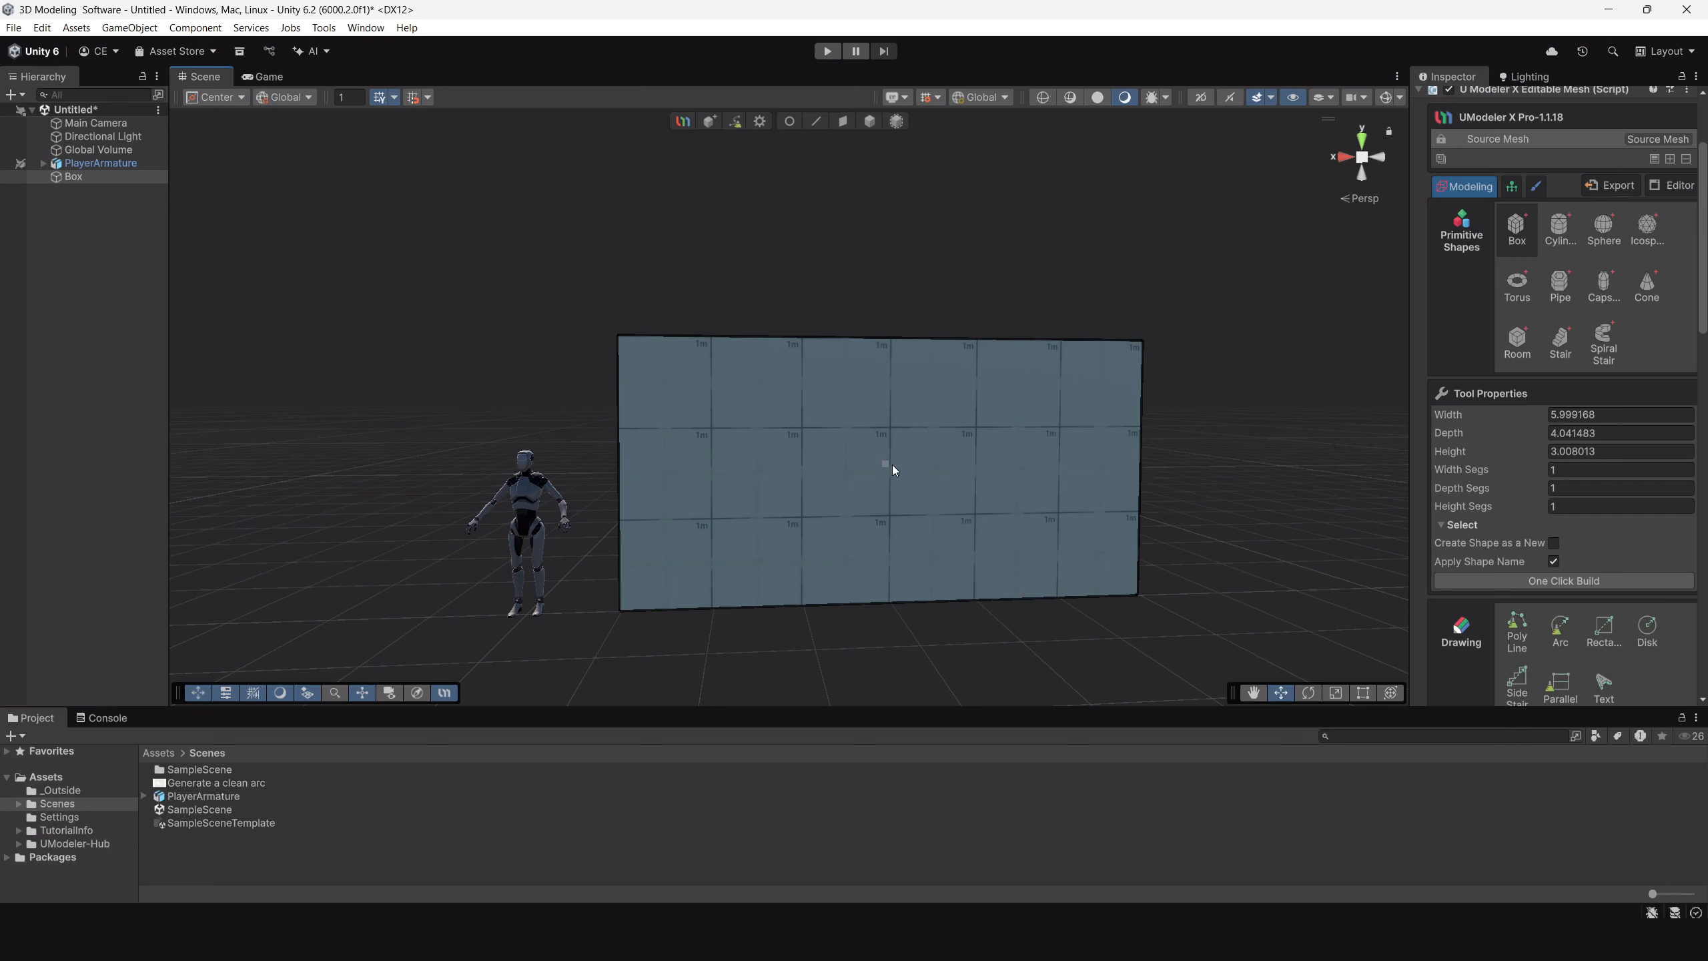
alt+drag(893, 467, 882, 496)
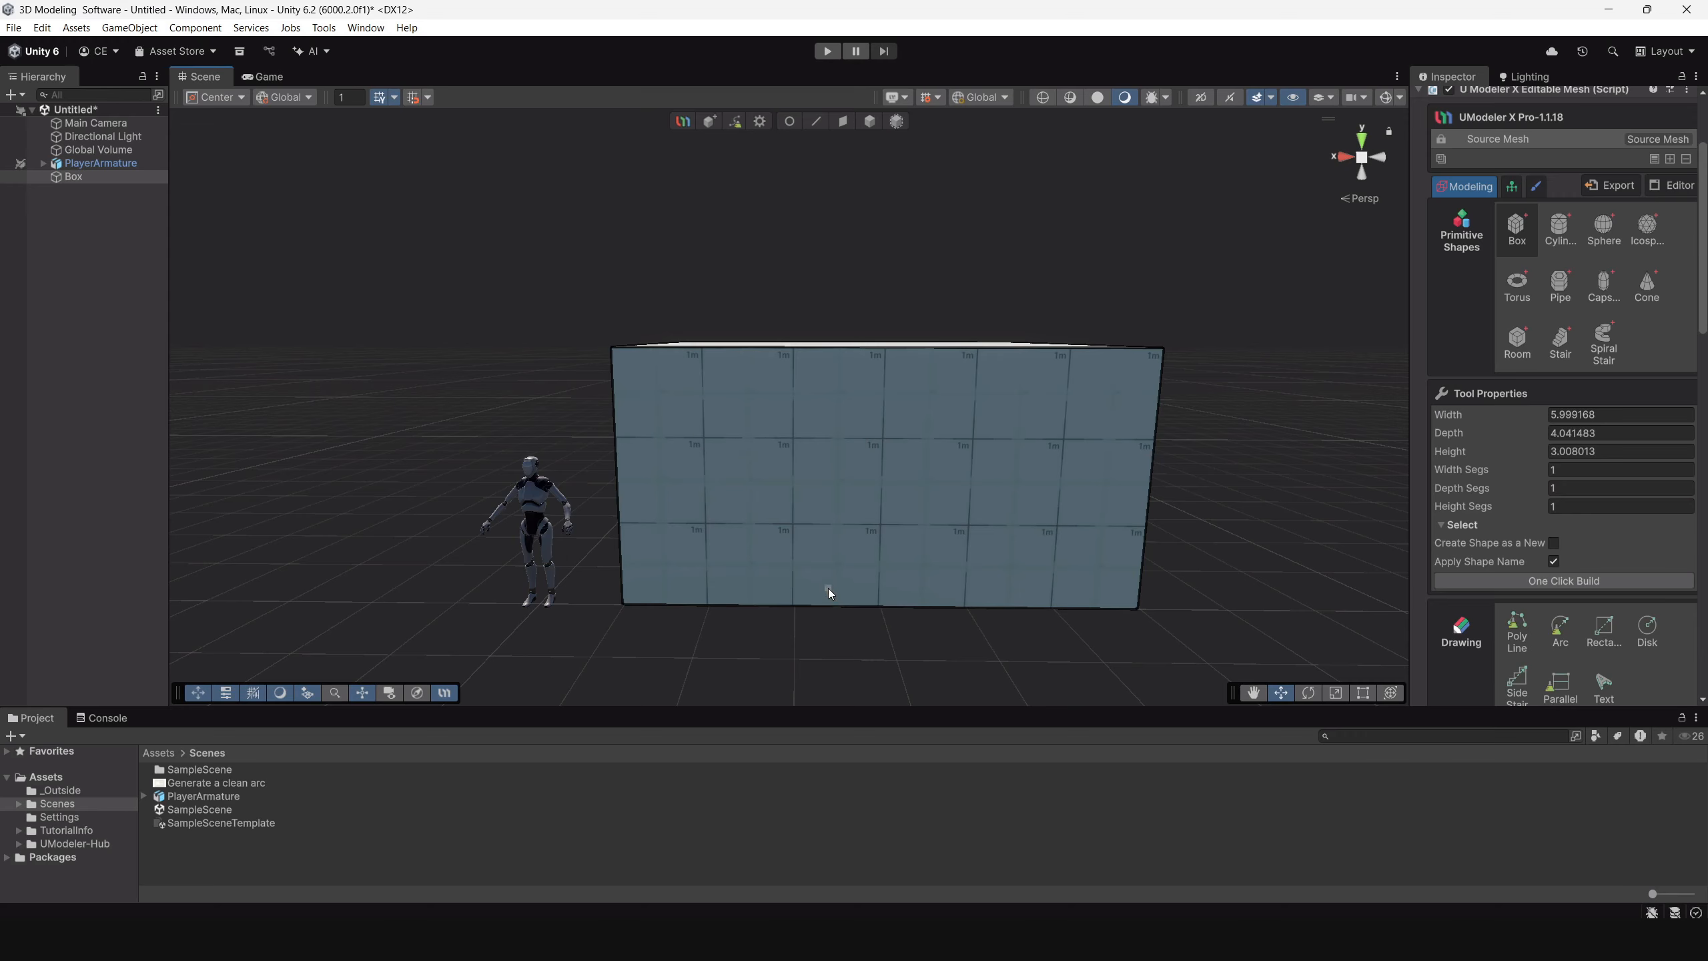
alt+drag(809, 529, 868, 449)
click(842, 122)
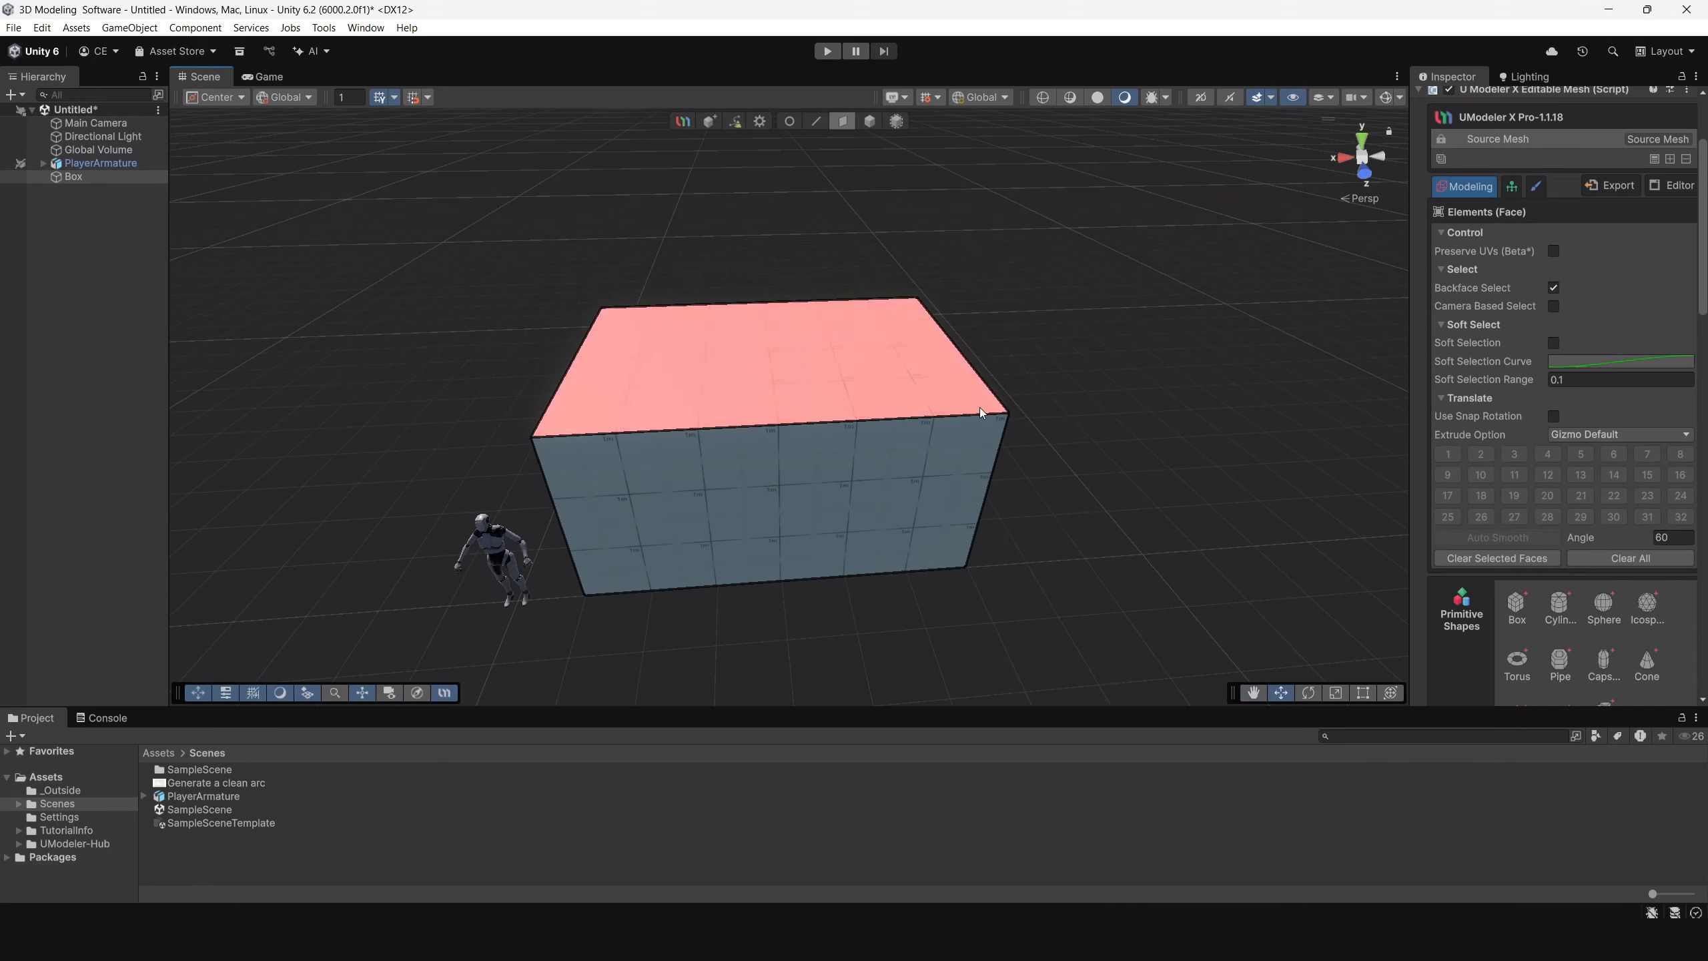
alt+drag(984, 408, 916, 425)
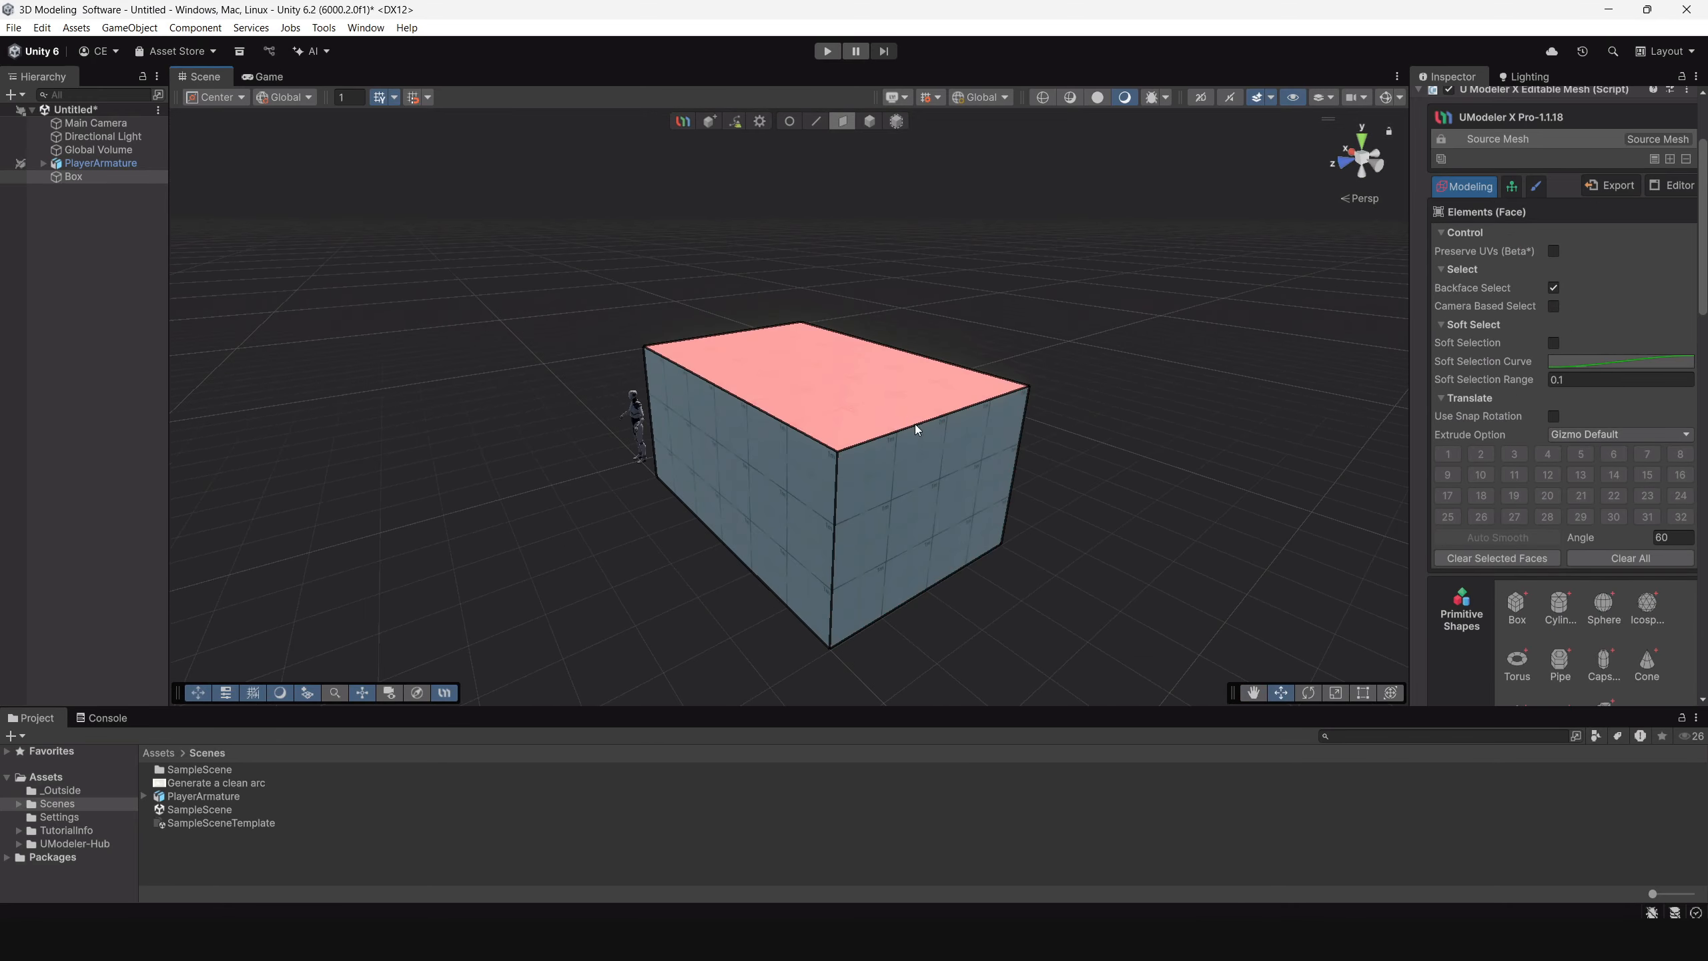
click(912, 478)
alt+drag(778, 485, 831, 449)
middle_drag(738, 490, 698, 549)
alt+drag(698, 549, 762, 486)
Raise the box's top face by about 0.94.
click(706, 430)
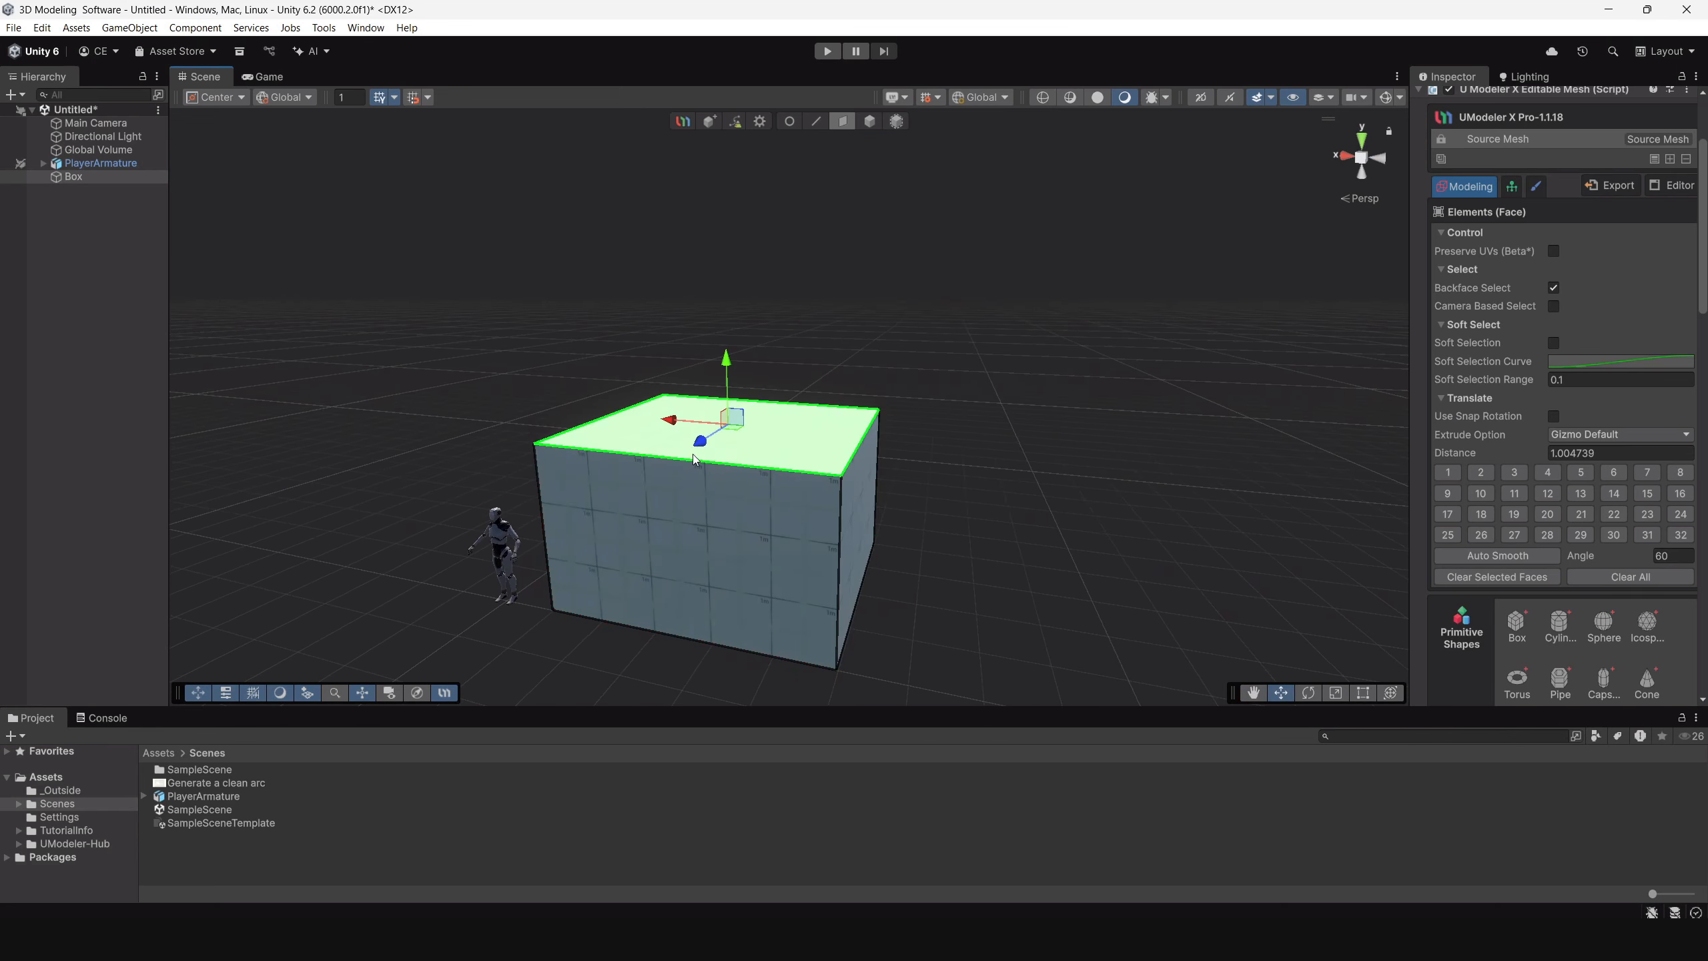
drag(725, 377, 721, 322)
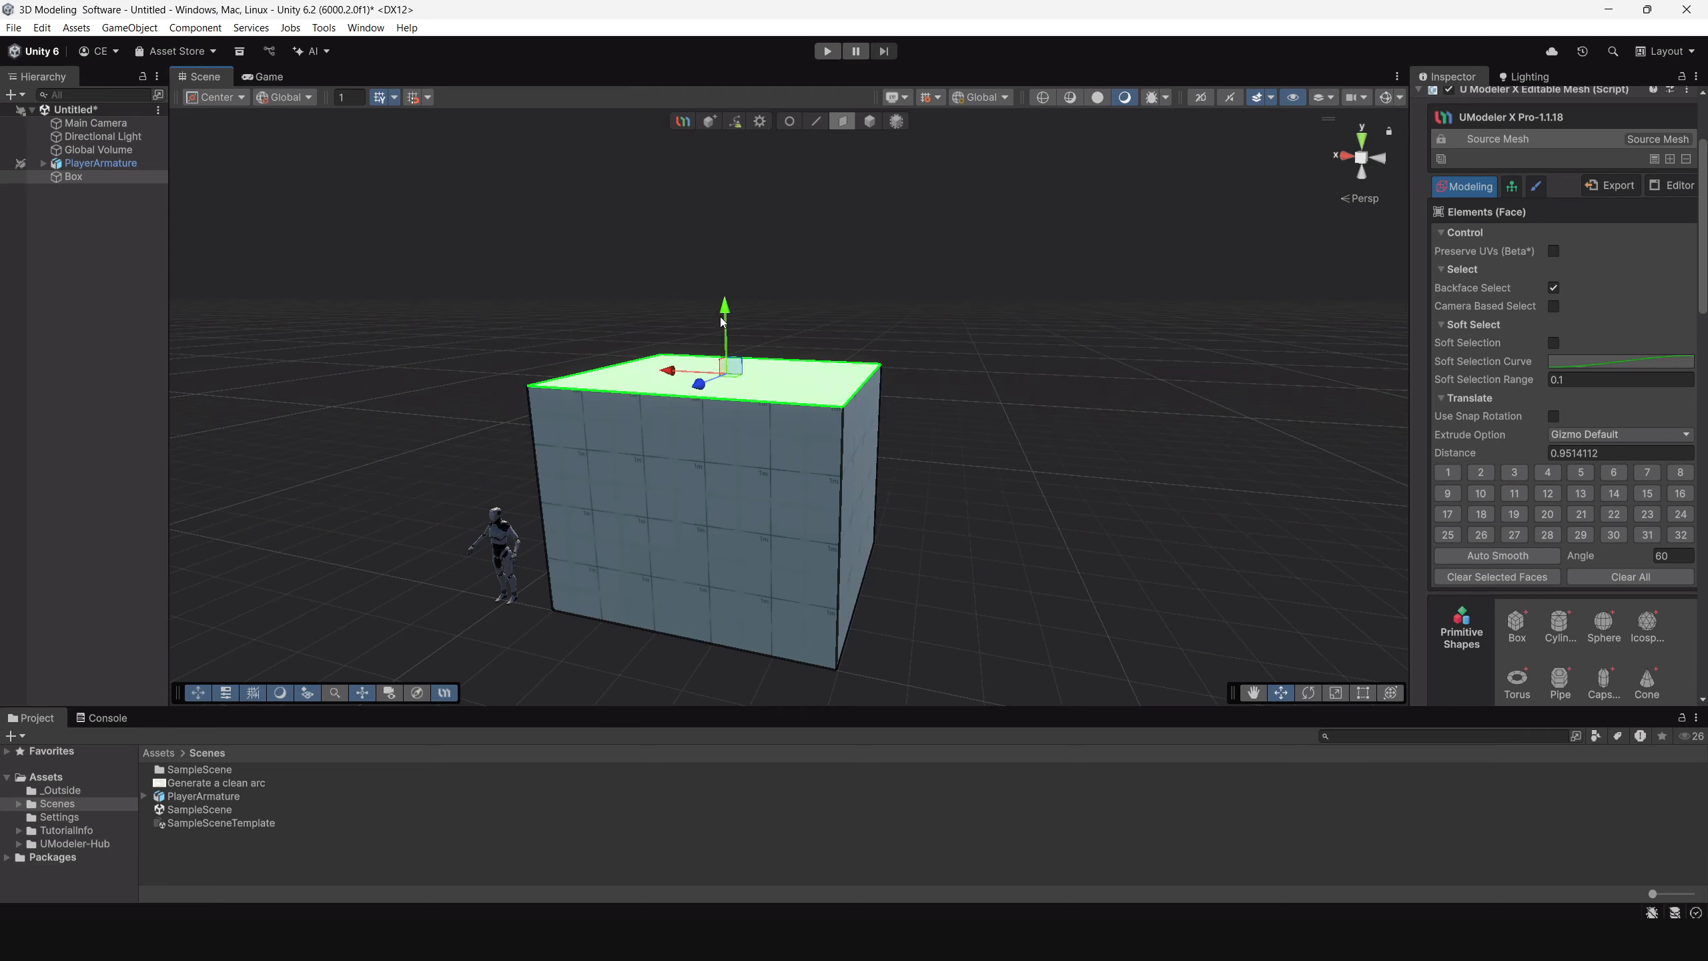
alt+drag(837, 528, 800, 354)
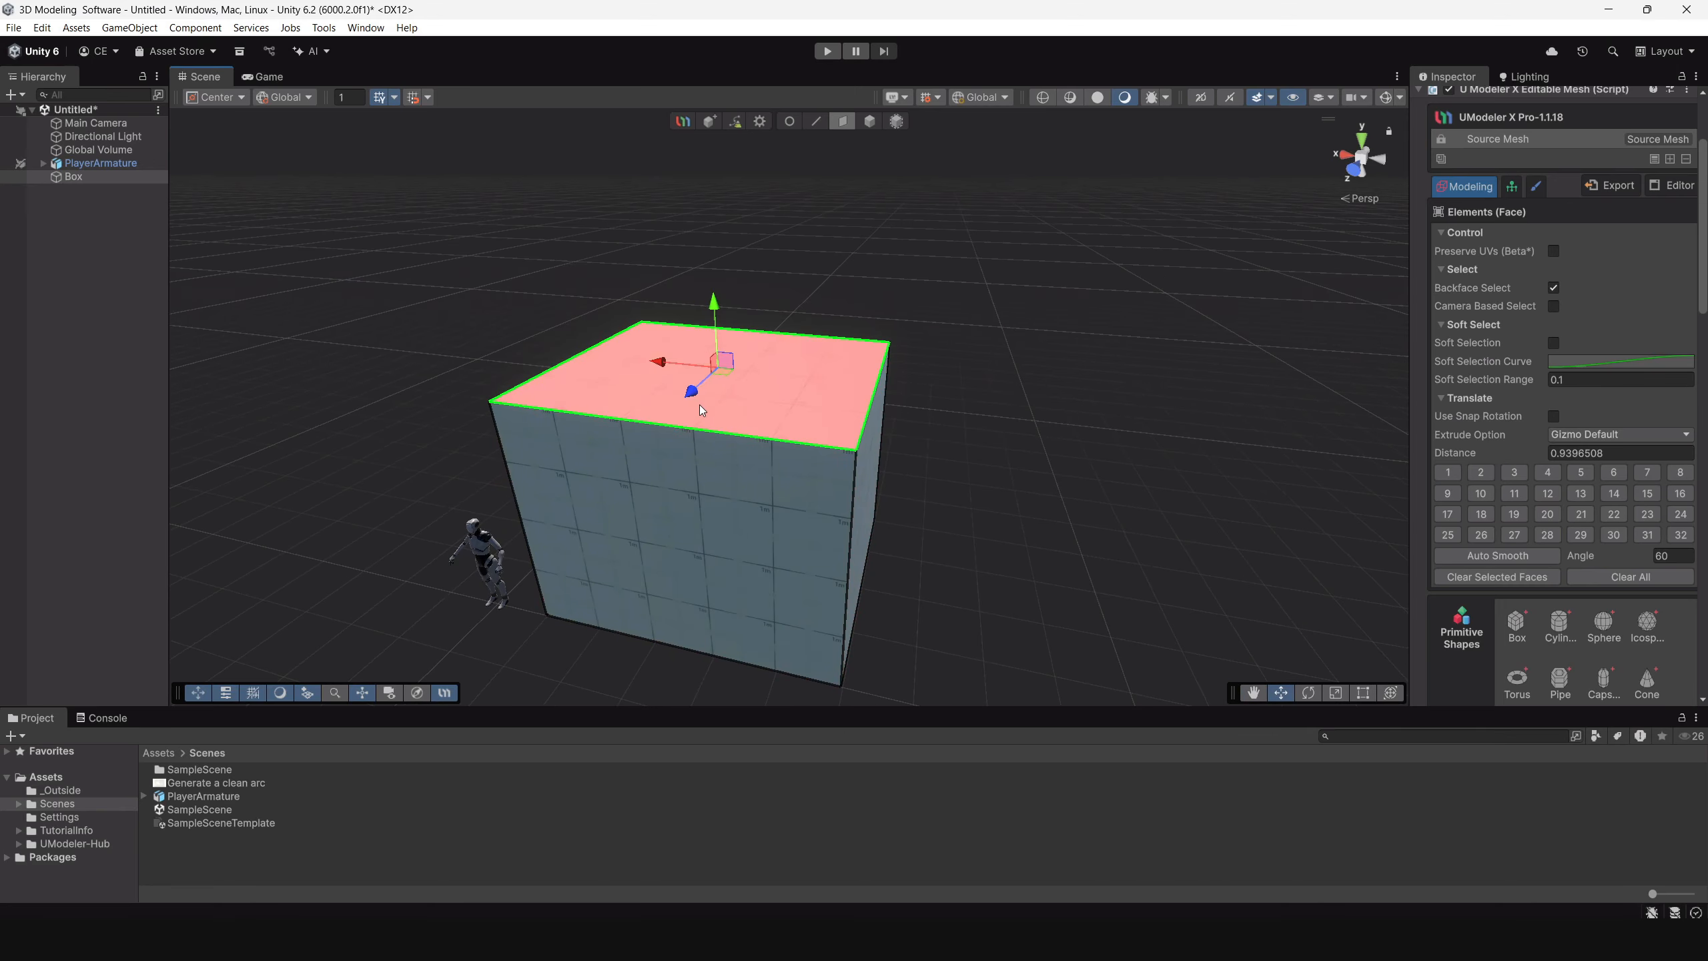
Draw a Poly Line across the box's top face between the middles of its two longer edges, splitting the face in two.
mouse_move(699, 405)
alt+mouse_down()
mouse_move(778, 431)
mouse_move(1048, 411)
alt+mouse_up()
scroll(1612, 412, down, 6)
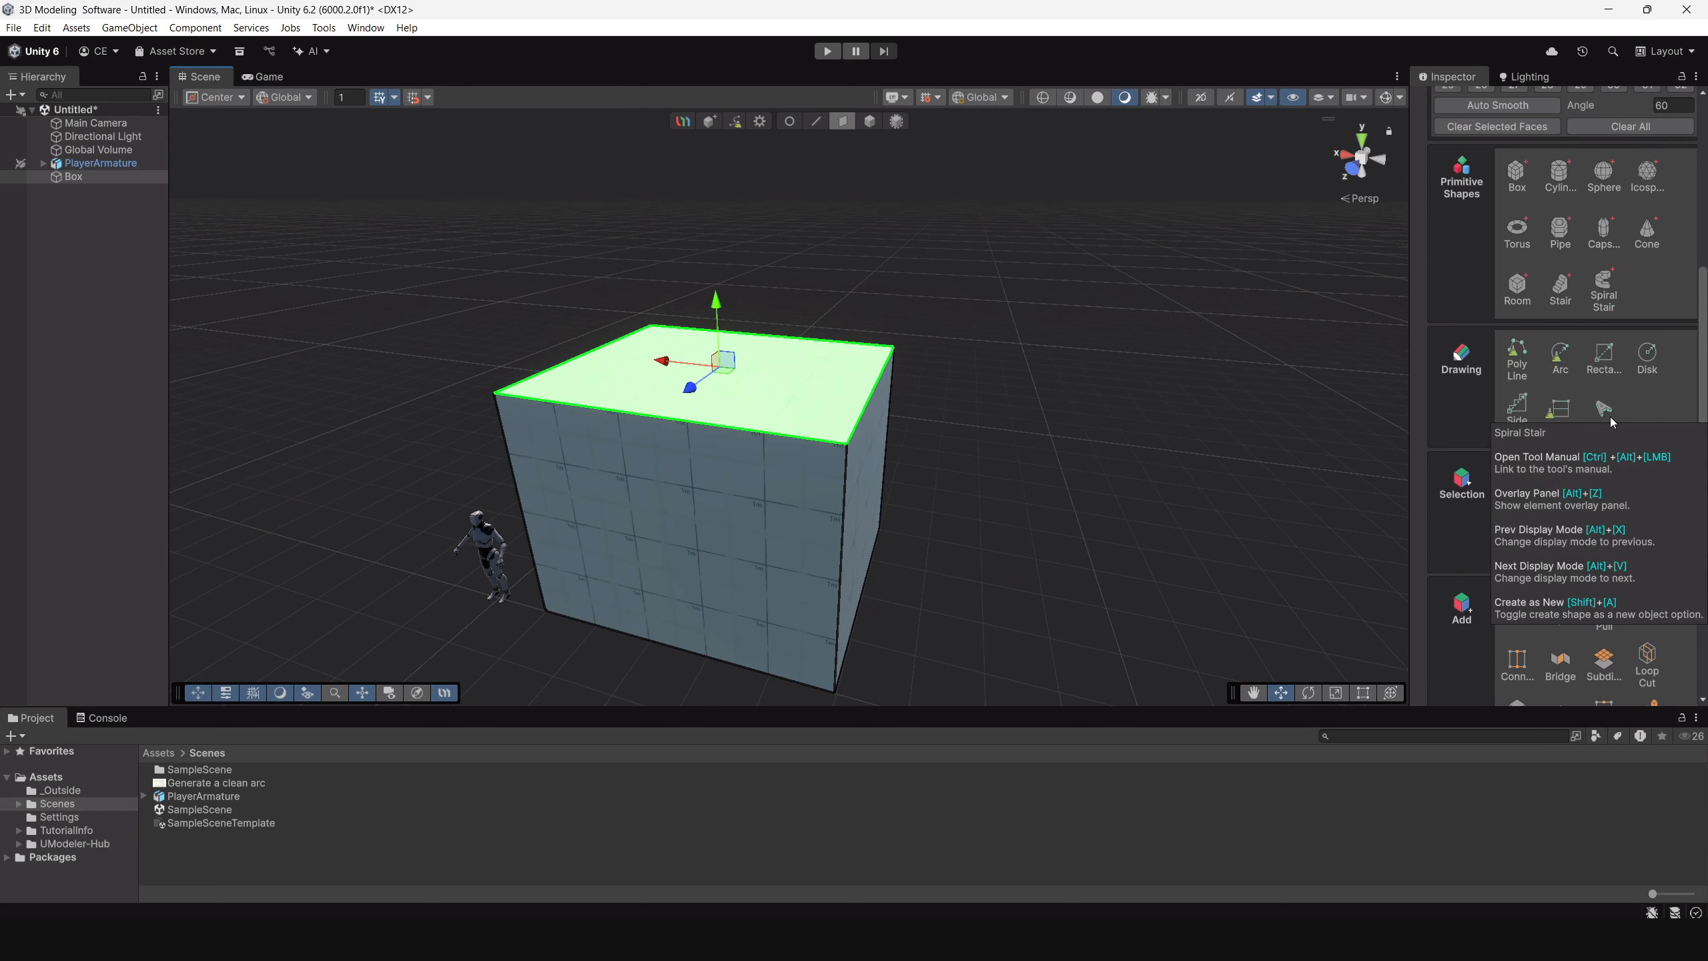
scroll(1609, 417, down, 3)
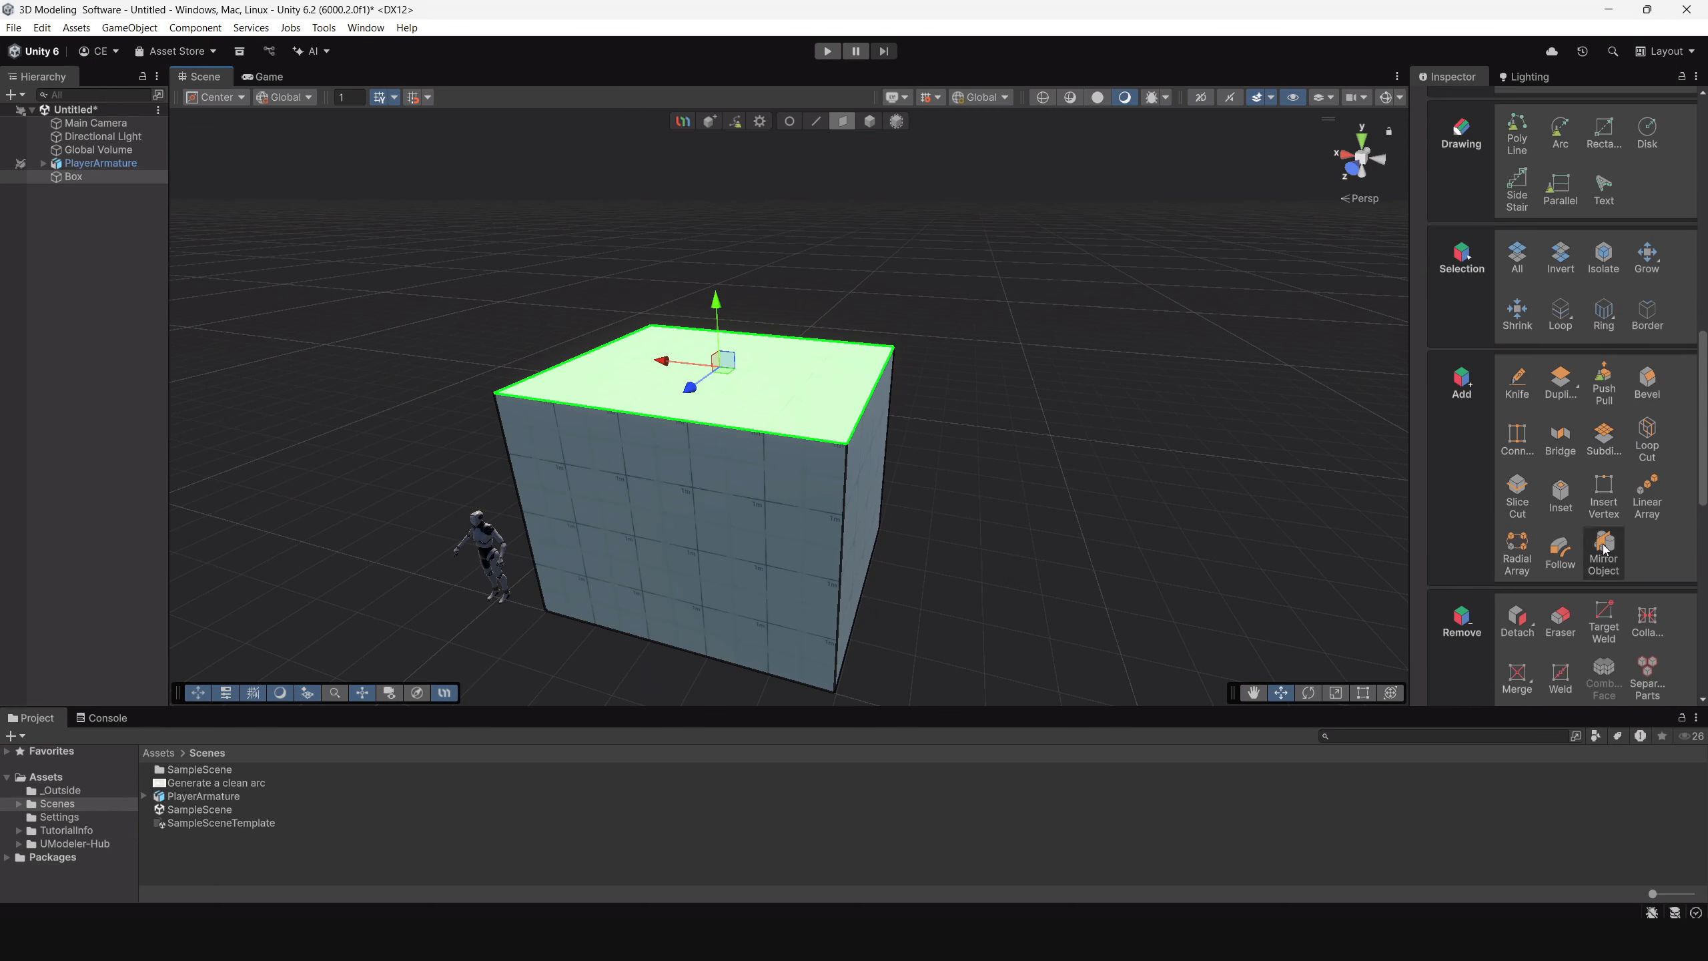
scroll(1601, 538, down, 1)
scroll(1598, 511, up, 5)
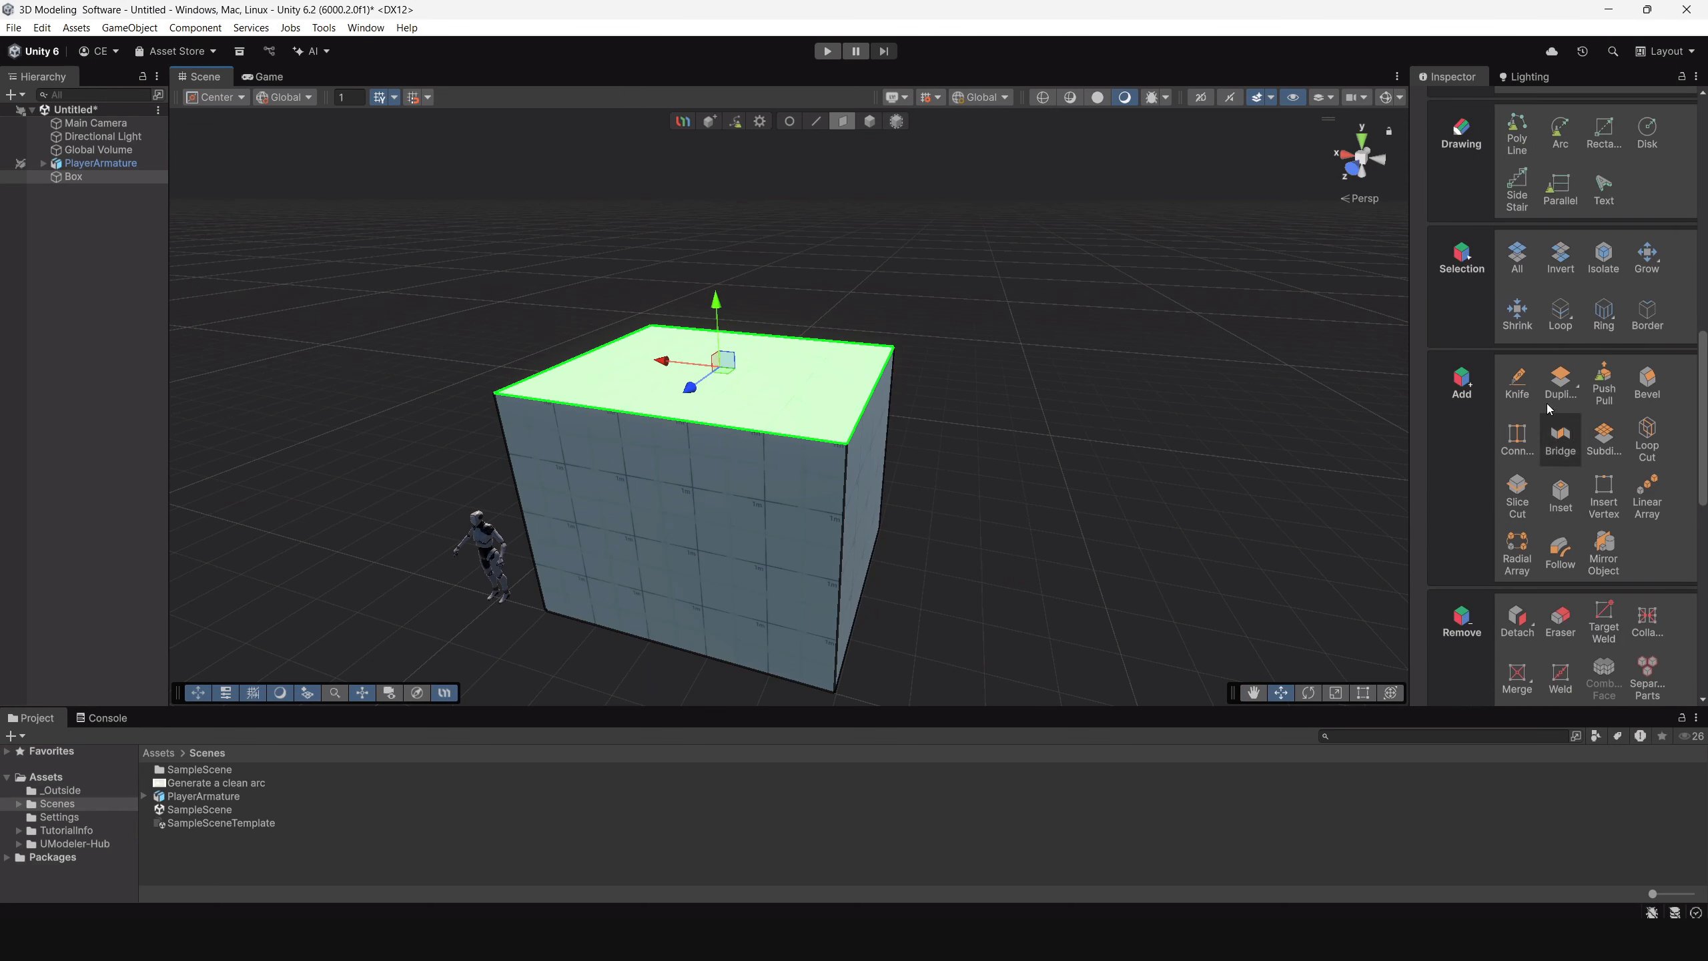
scroll(1596, 475, up, 2)
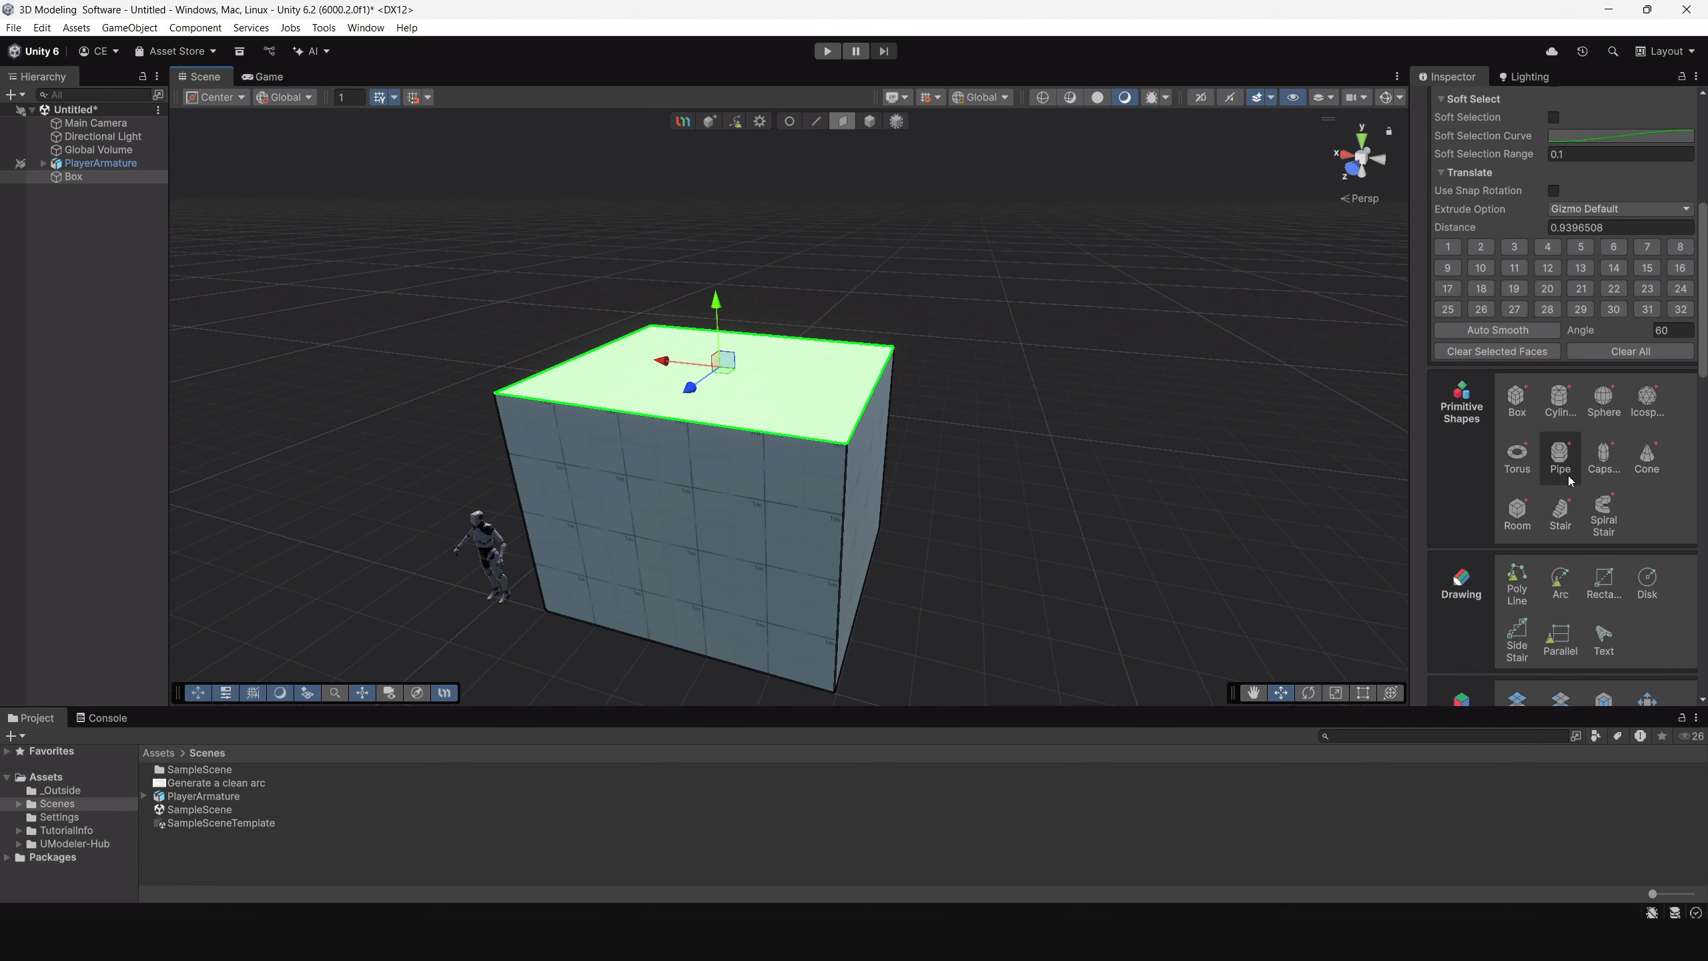
scroll(1517, 591, down, 5)
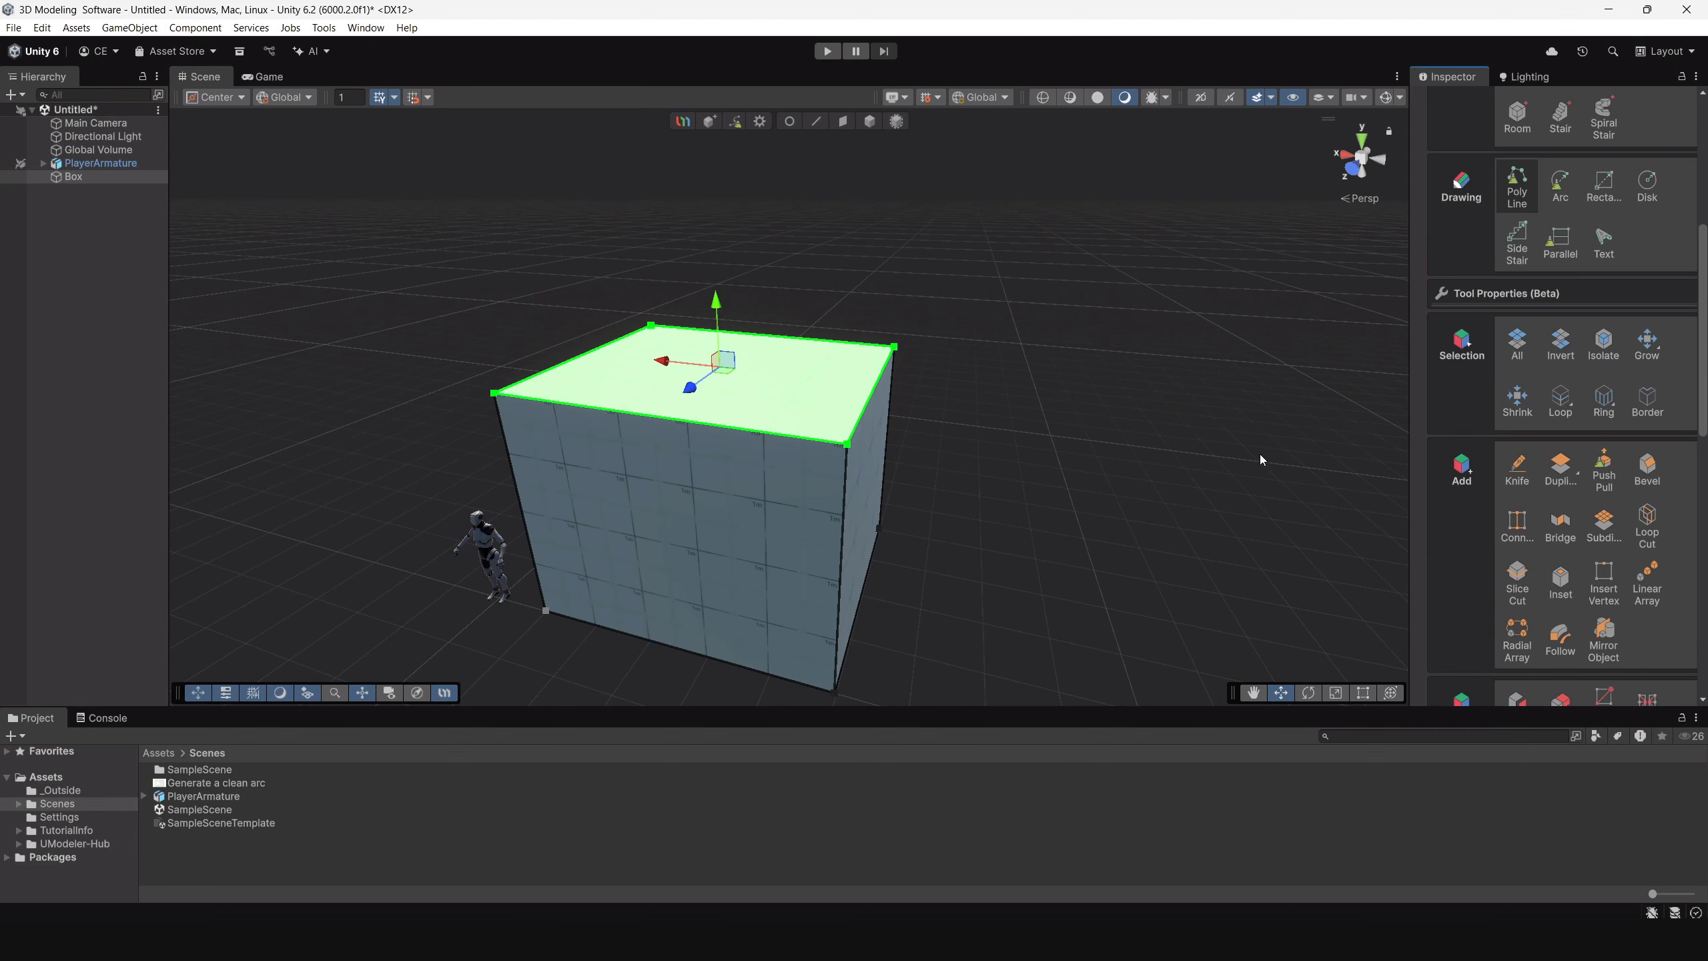
scroll(764, 437, up, 3)
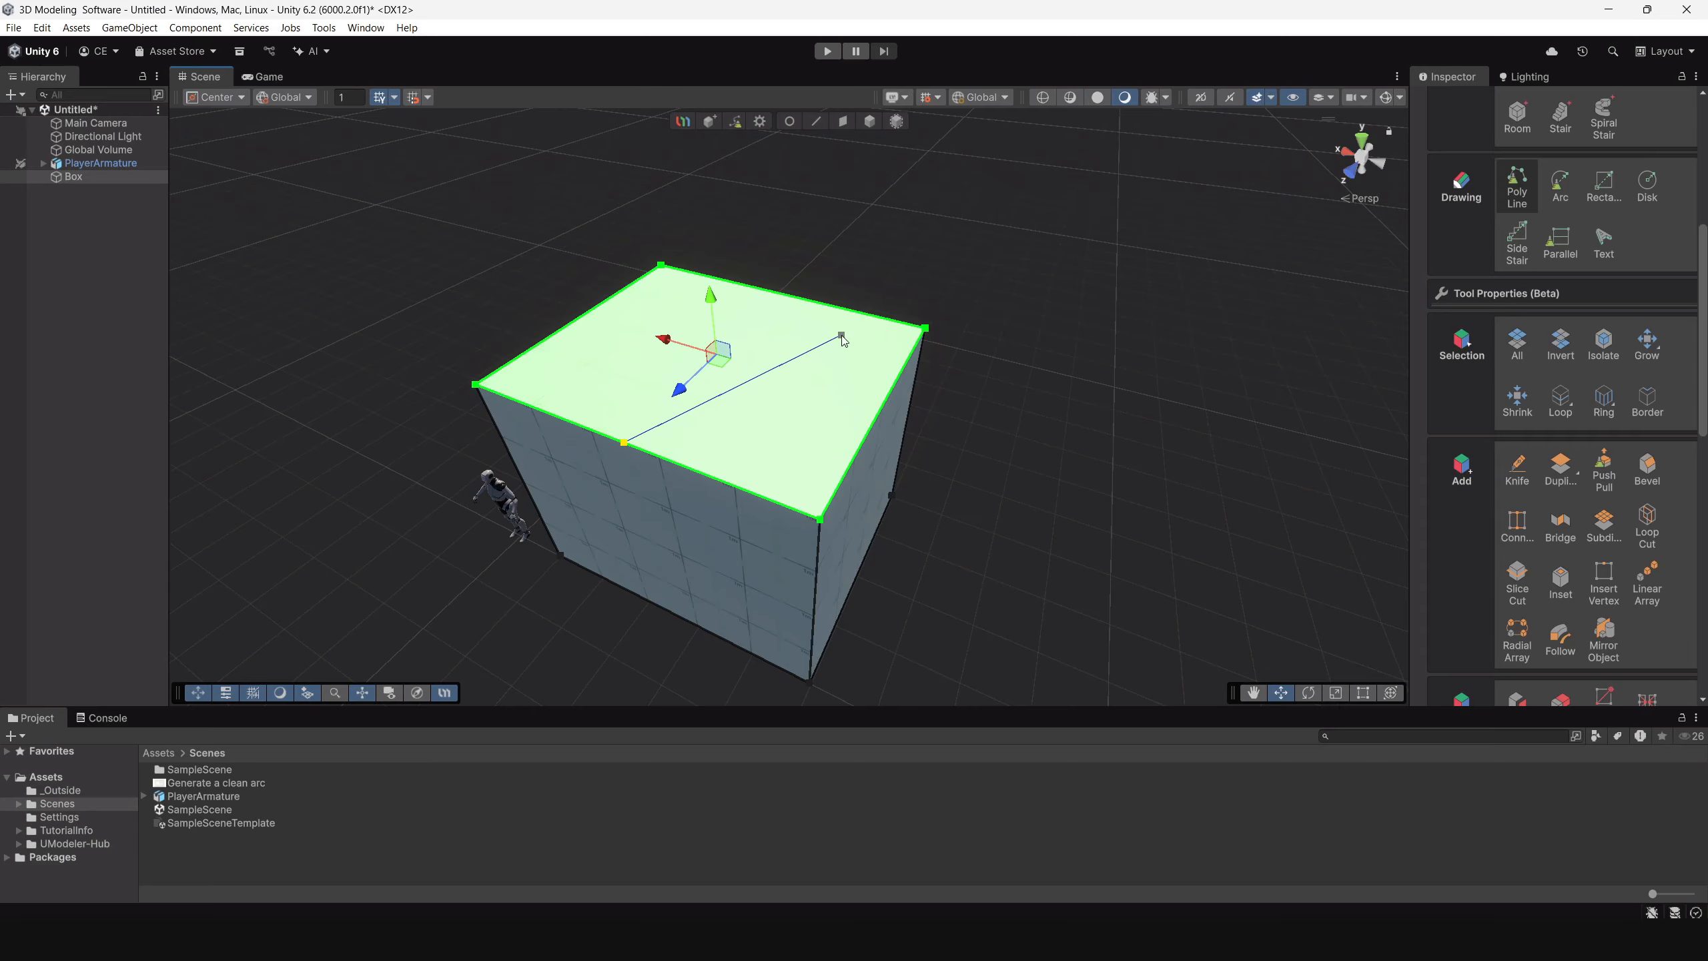
alt+drag(840, 333, 587, 370)
alt+drag(1009, 377, 807, 340)
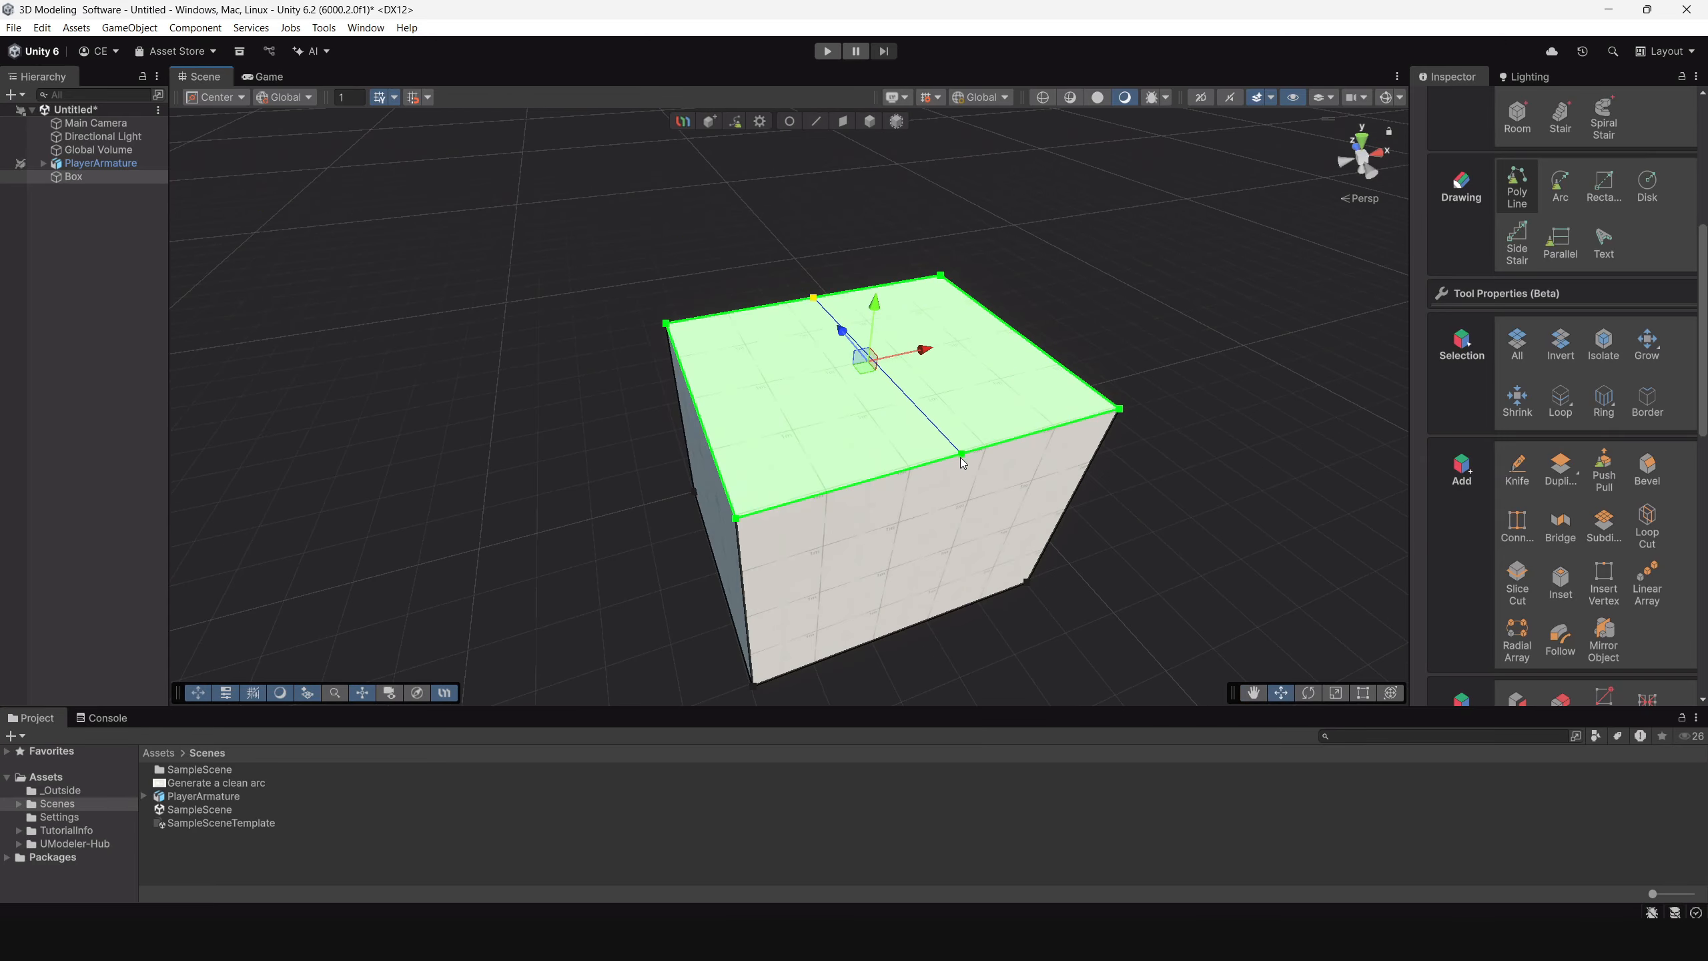
click(949, 459)
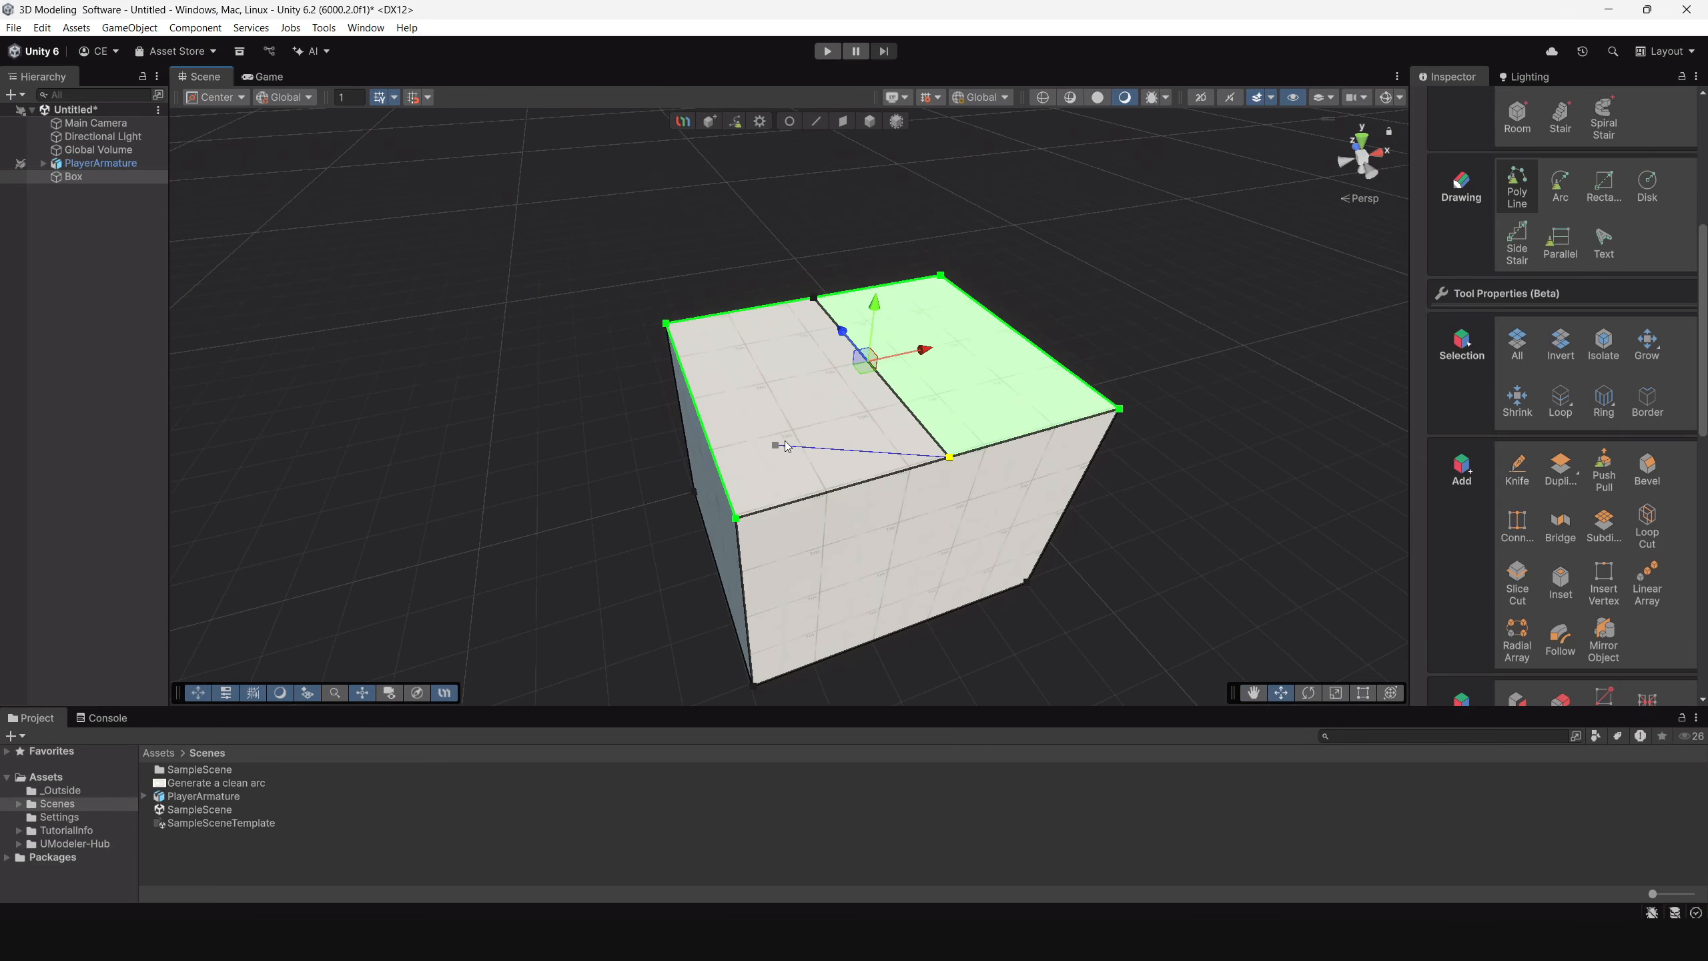
Raise the new middle edge of the top face to form the ridge of a gabled roof.
mouse_move(777, 446)
alt+mouse_down()
mouse_move(935, 441)
mouse_move(800, 458)
alt+mouse_up()
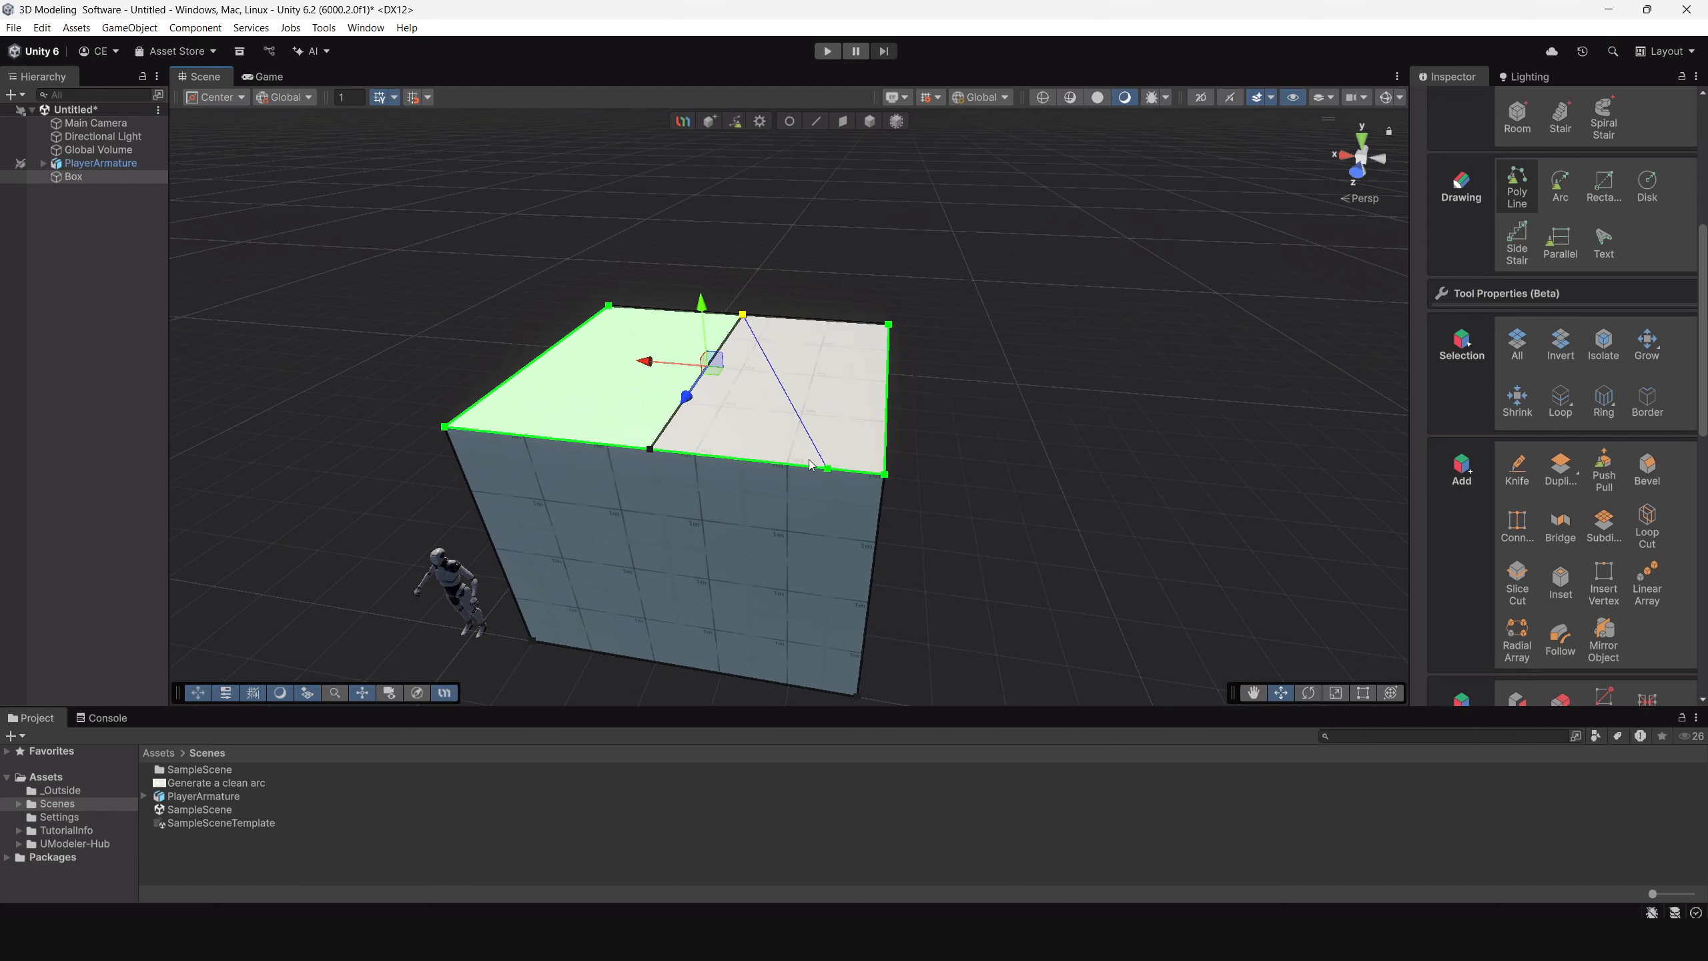
click(817, 122)
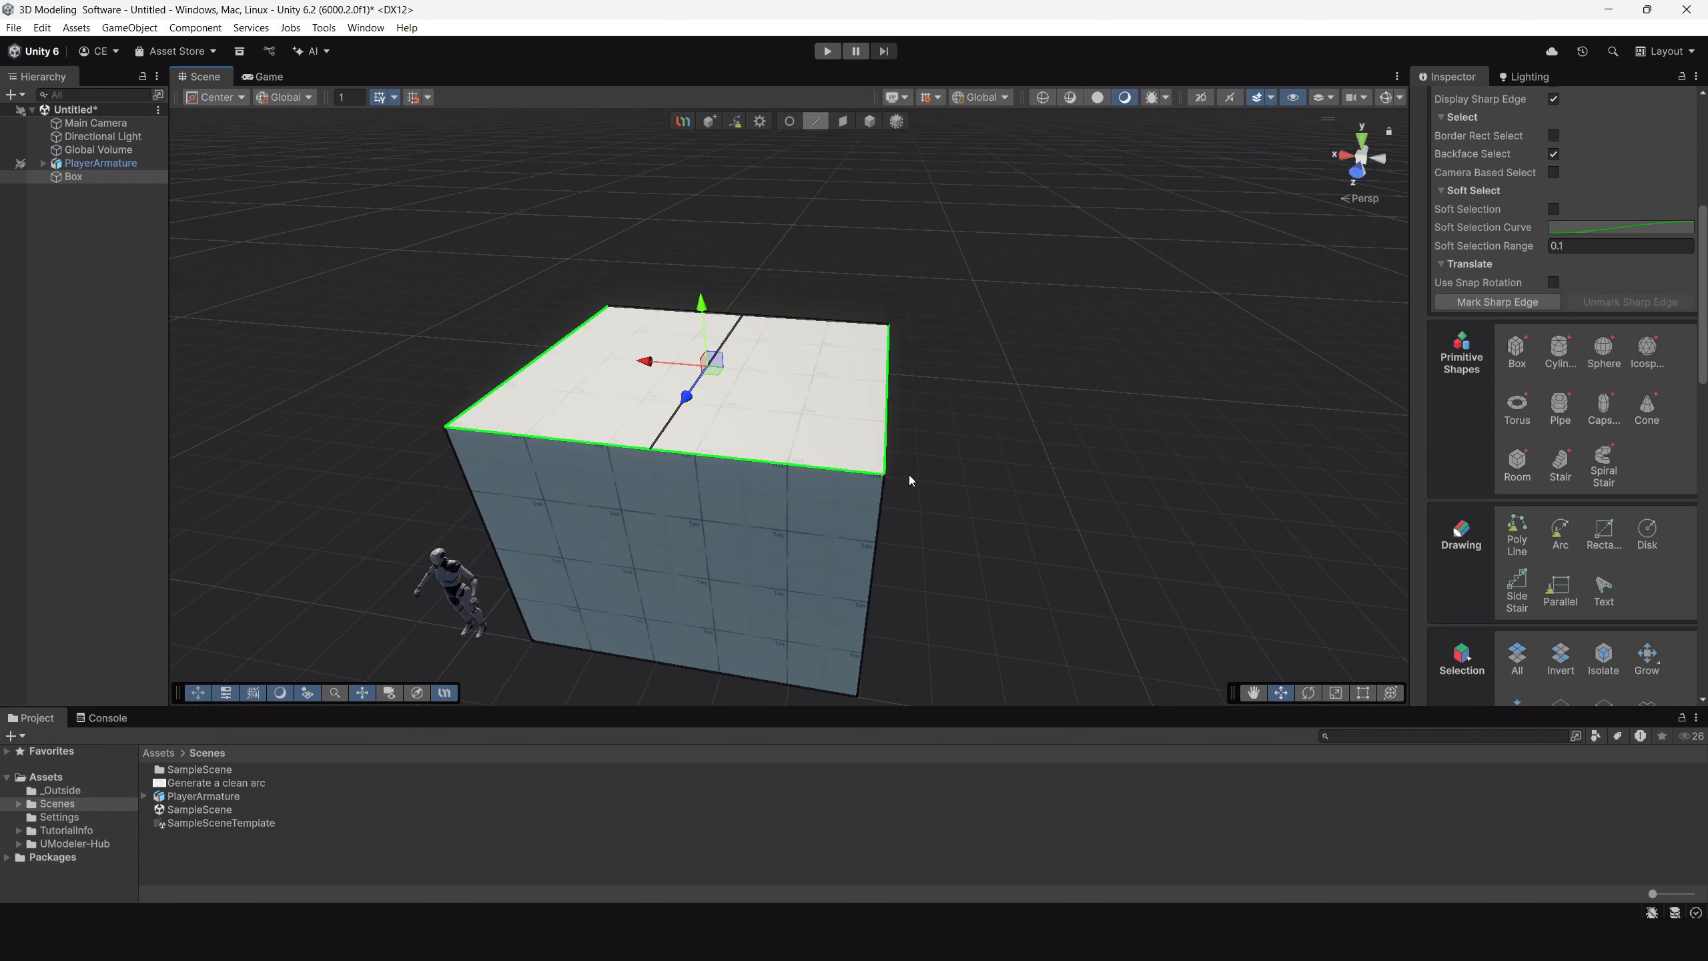
alt+drag(951, 495, 916, 443)
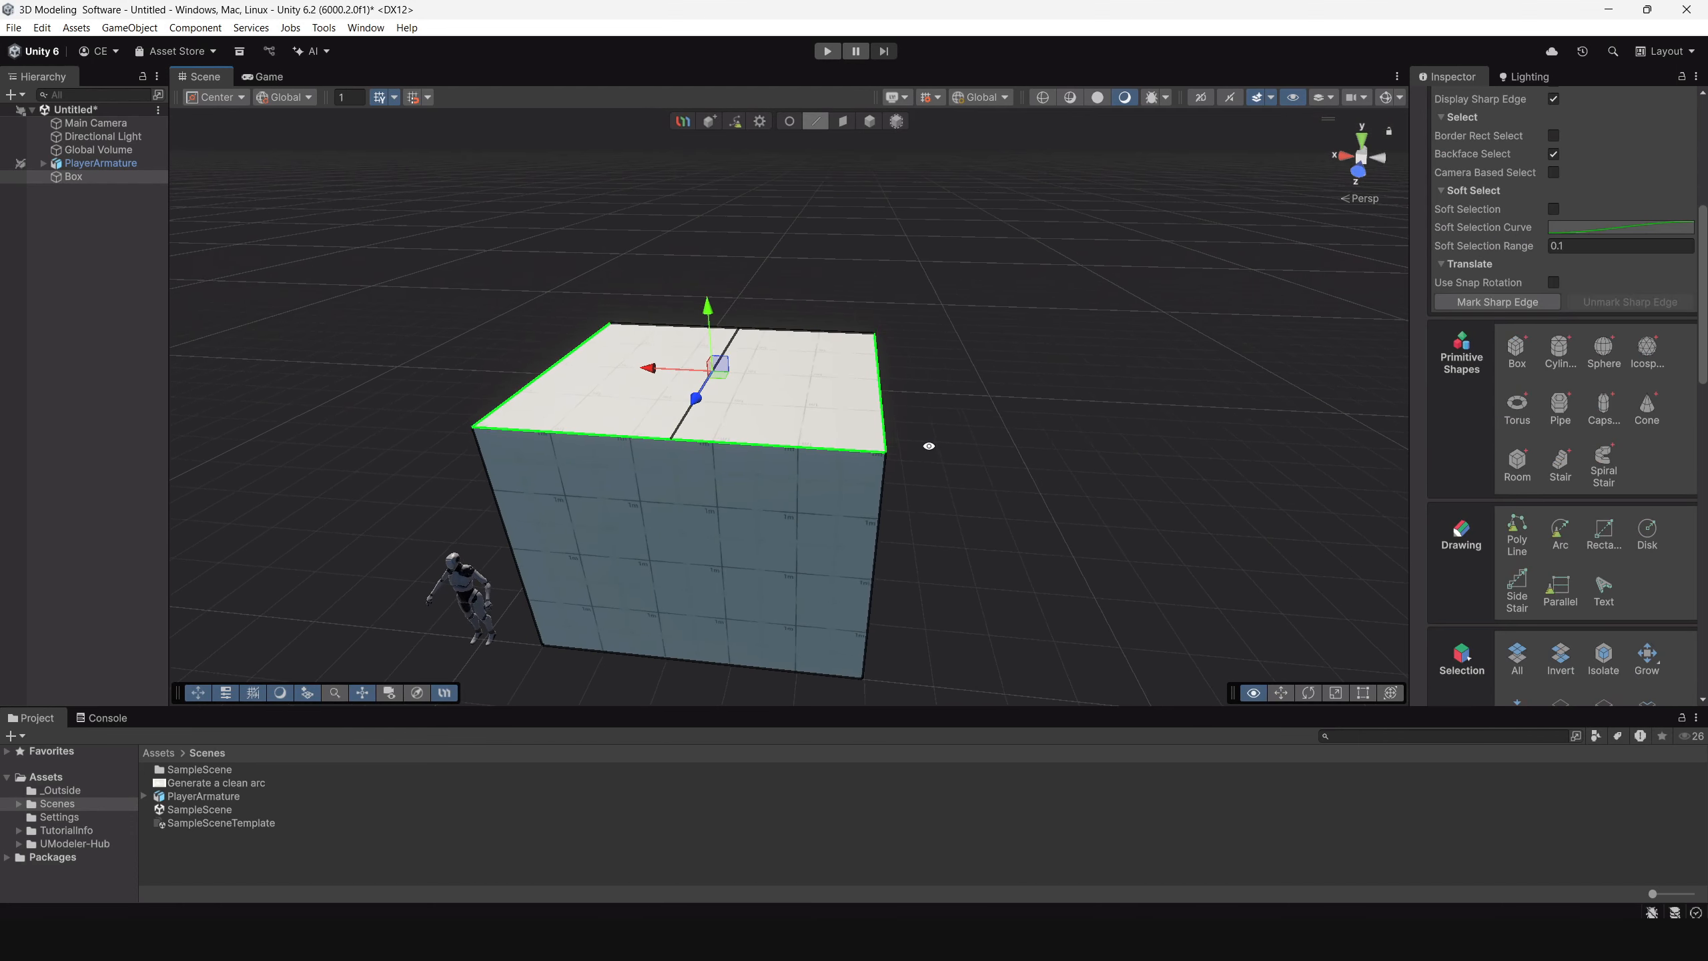
click(696, 423)
click(692, 409)
alt+drag(866, 419, 768, 396)
drag(734, 301, 737, 190)
Lengthen the house by moving the gable end face outward by about 2.96.
alt+drag(587, 439, 986, 502)
click(843, 121)
click(897, 457)
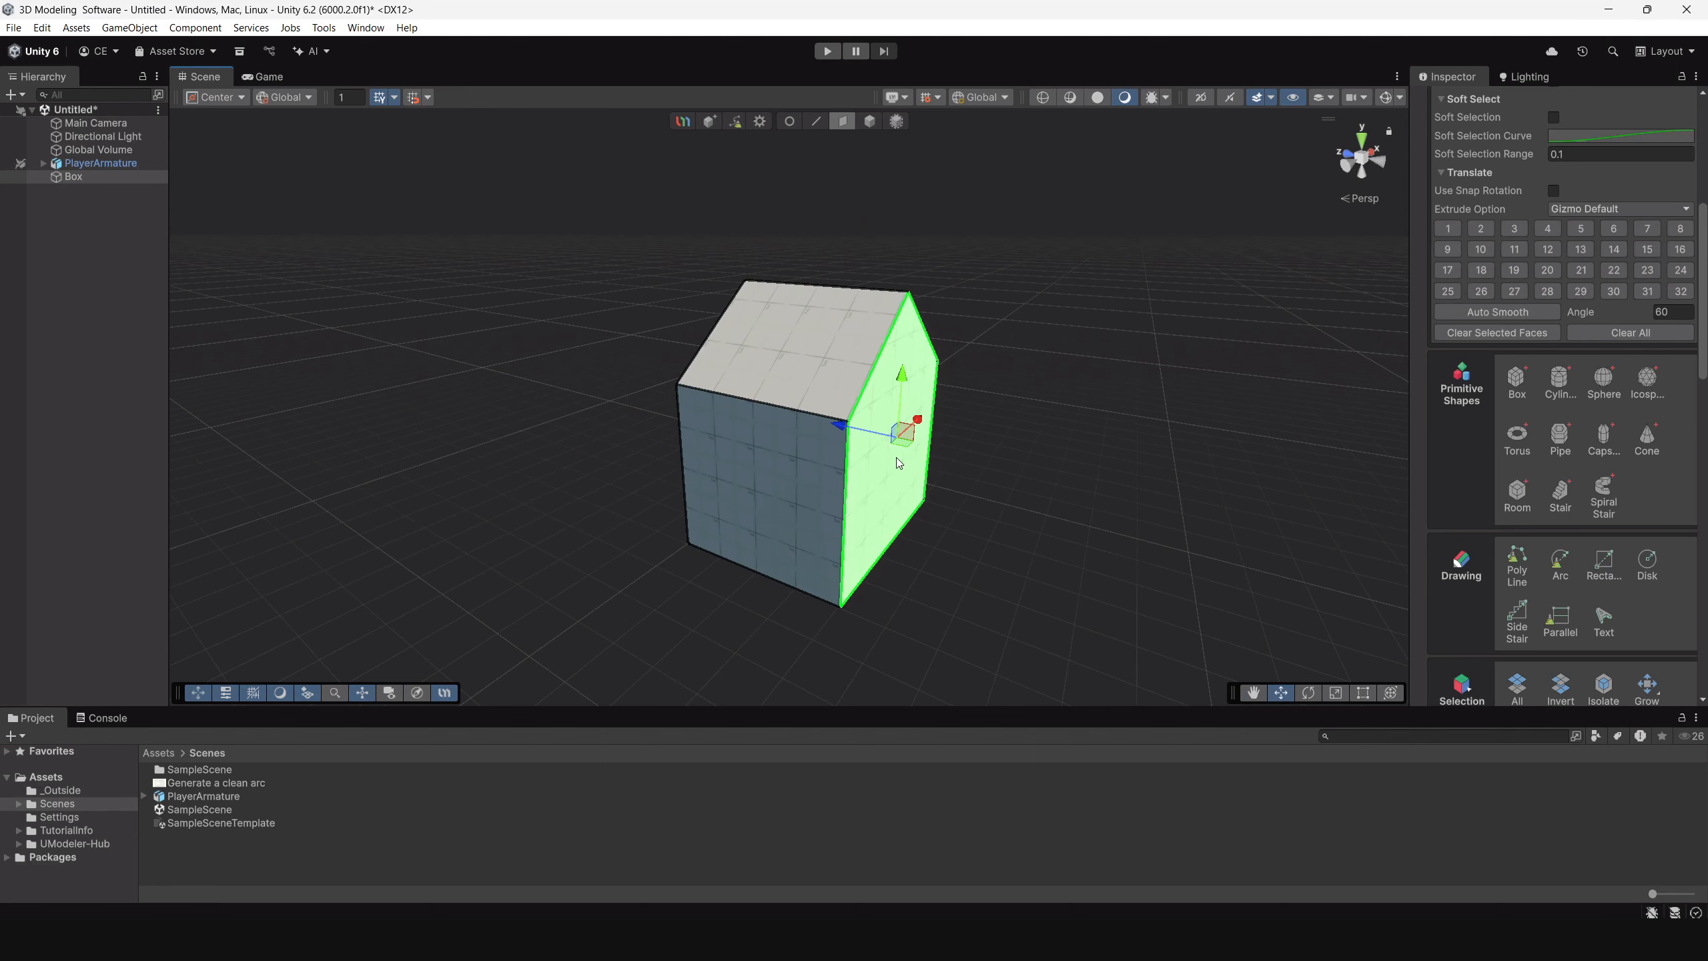
drag(836, 425, 972, 490)
alt+drag(973, 491, 938, 532)
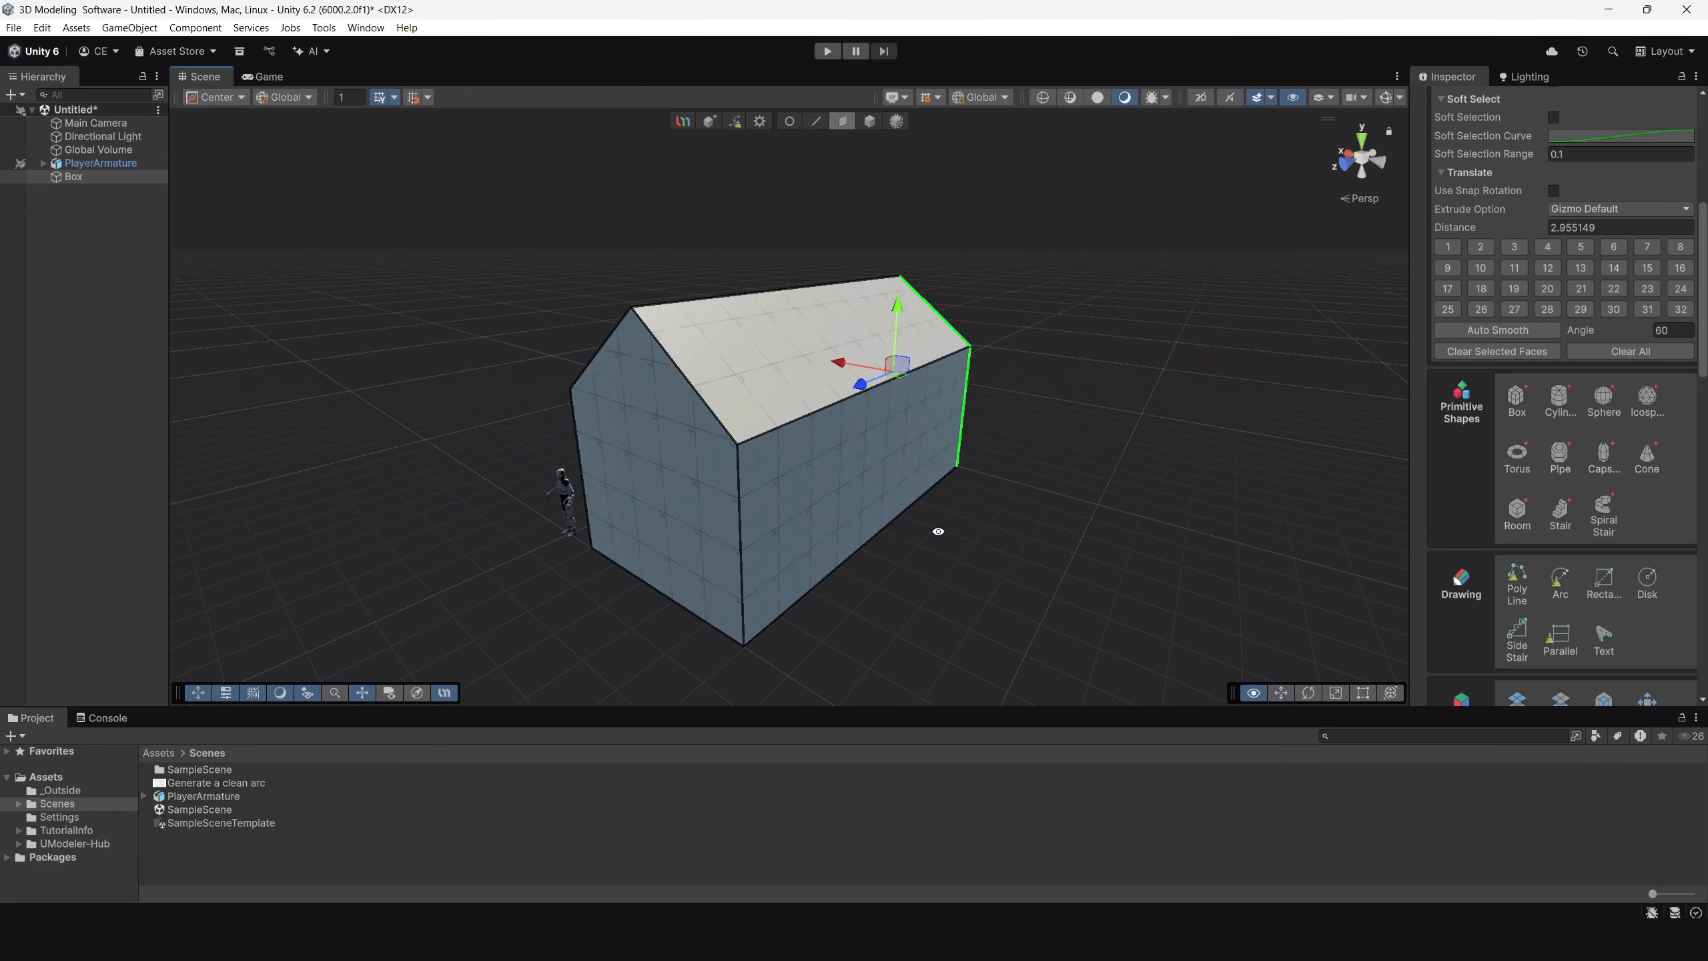
Cut a line across one roof slope from the middle of its eave edge to the middle of the ridge.
alt+drag(831, 508, 751, 301)
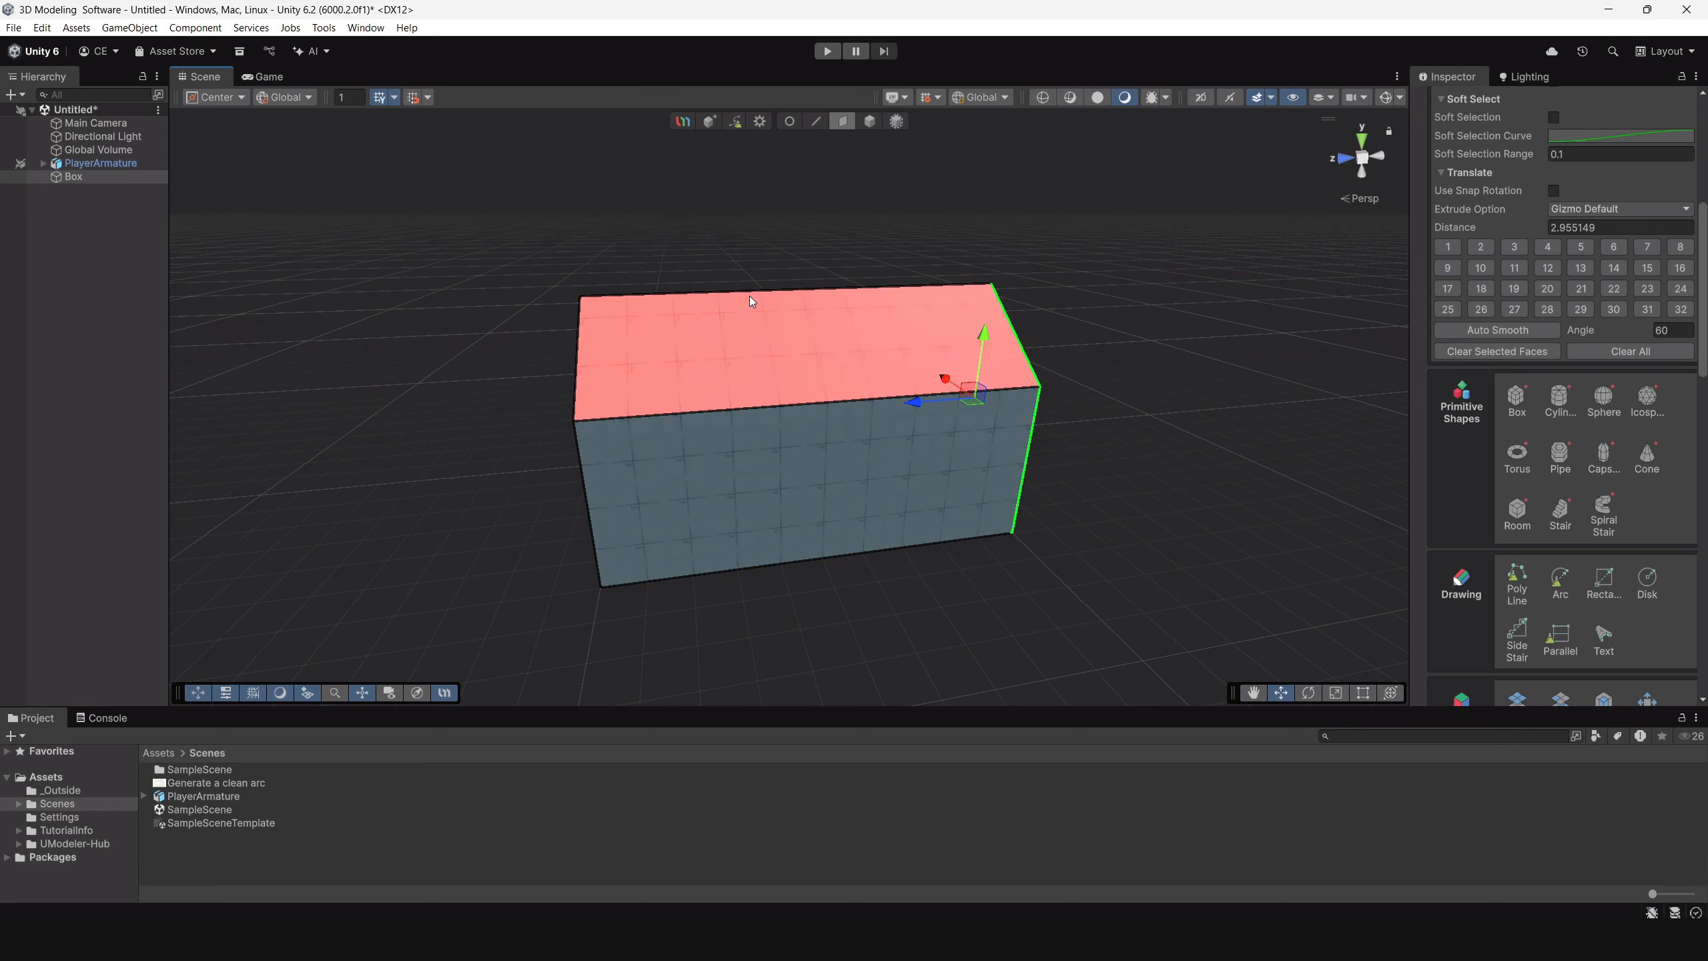
alt+drag(849, 383, 872, 495)
scroll(1597, 499, down, 3)
scroll(1597, 499, down, 5)
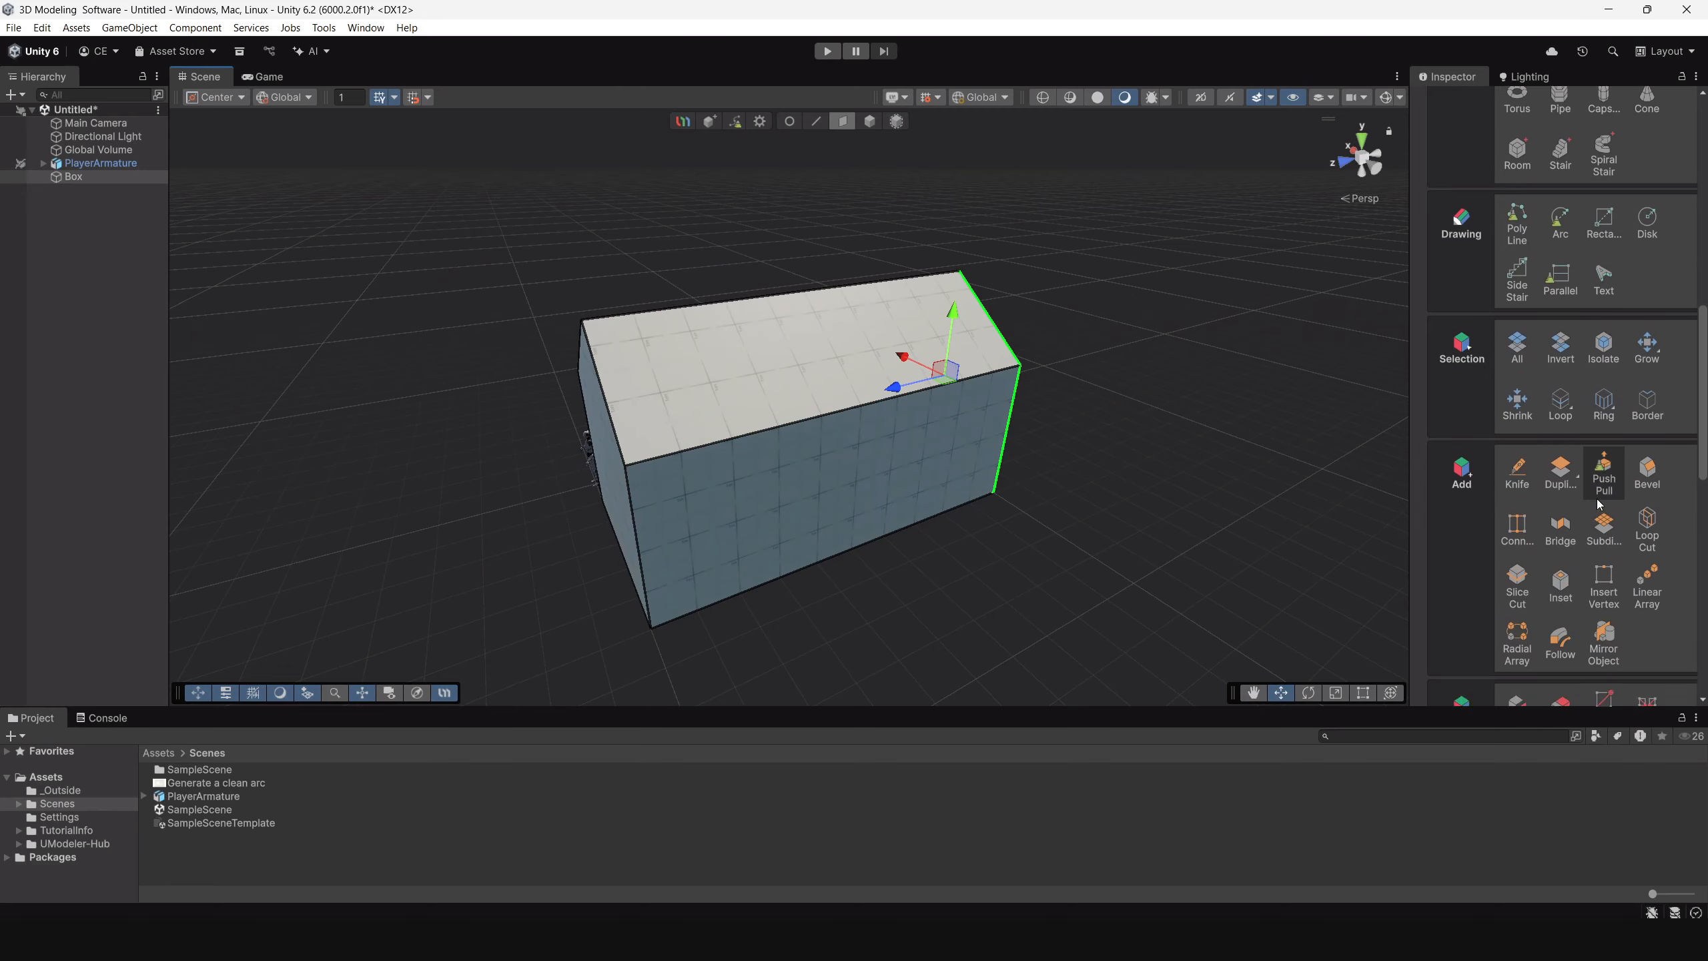
click(1515, 252)
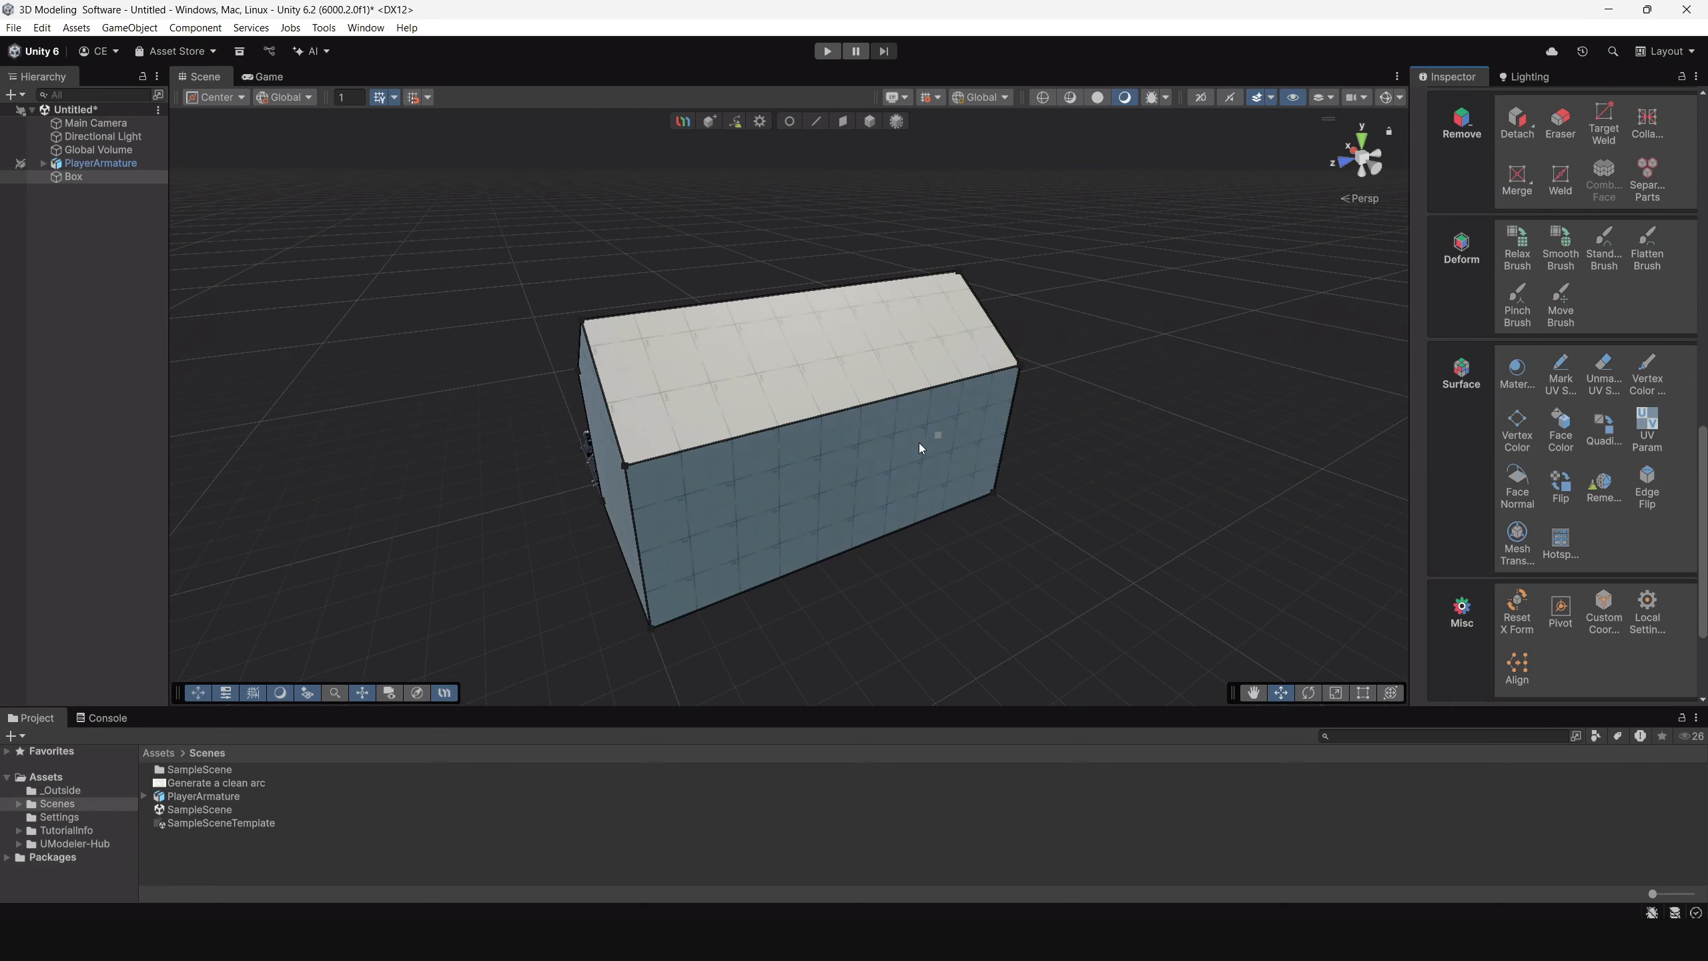
alt+drag(777, 338, 710, 513)
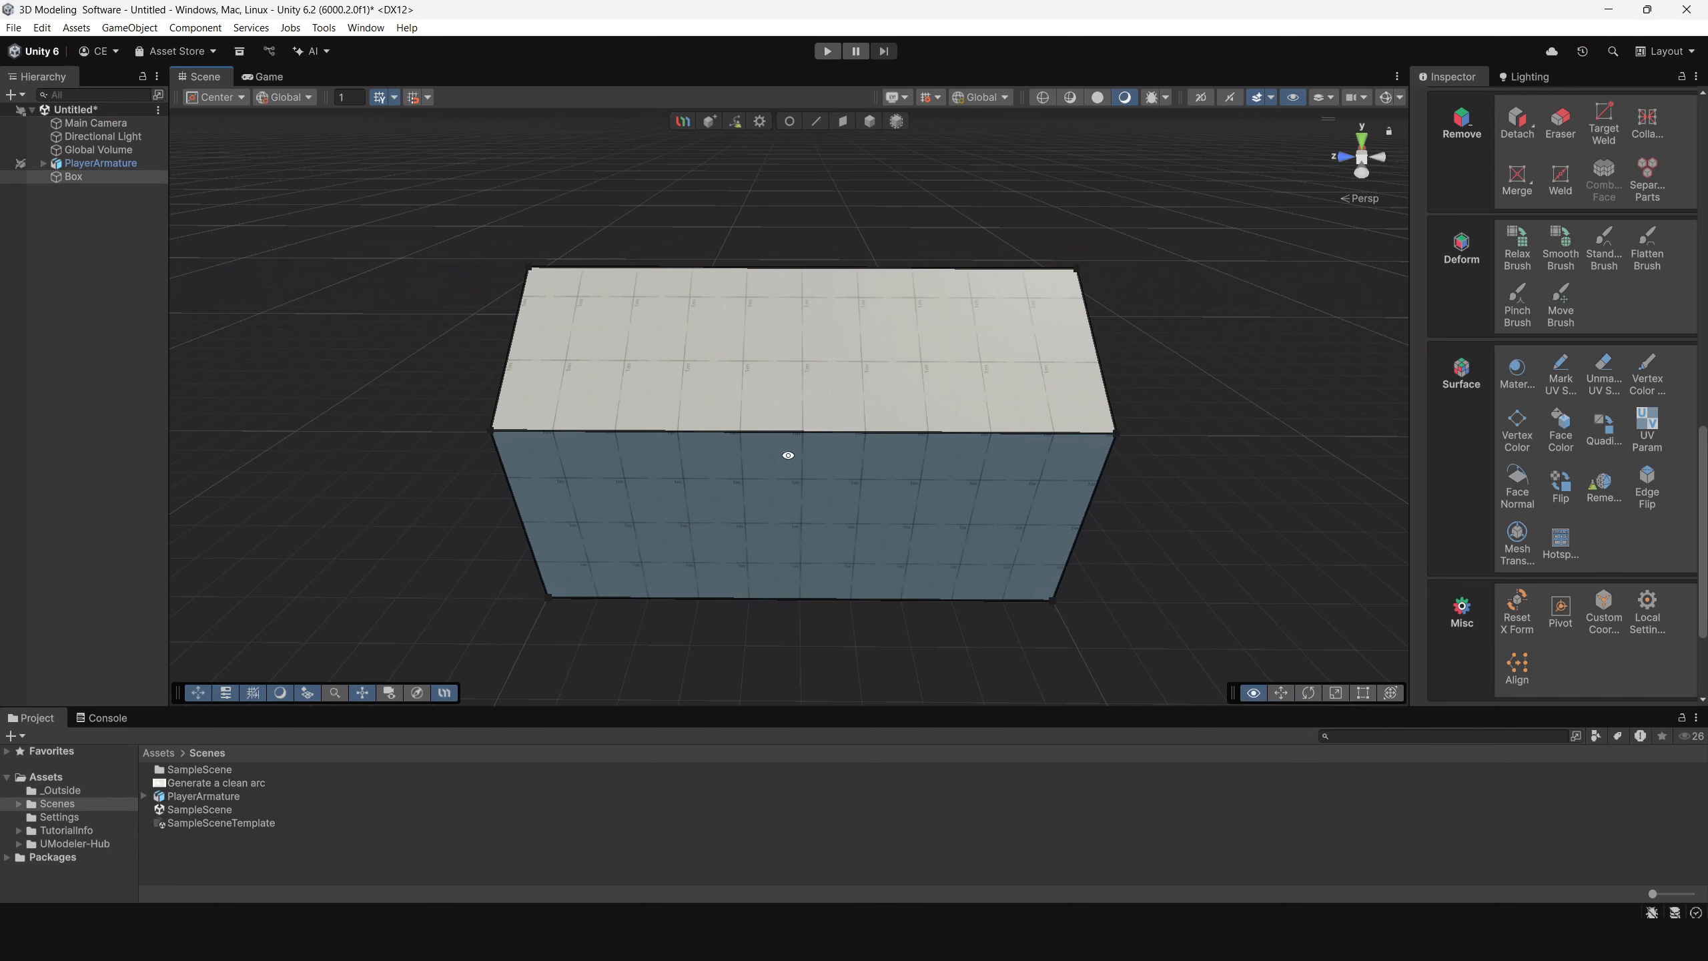
alt+drag(782, 454, 821, 443)
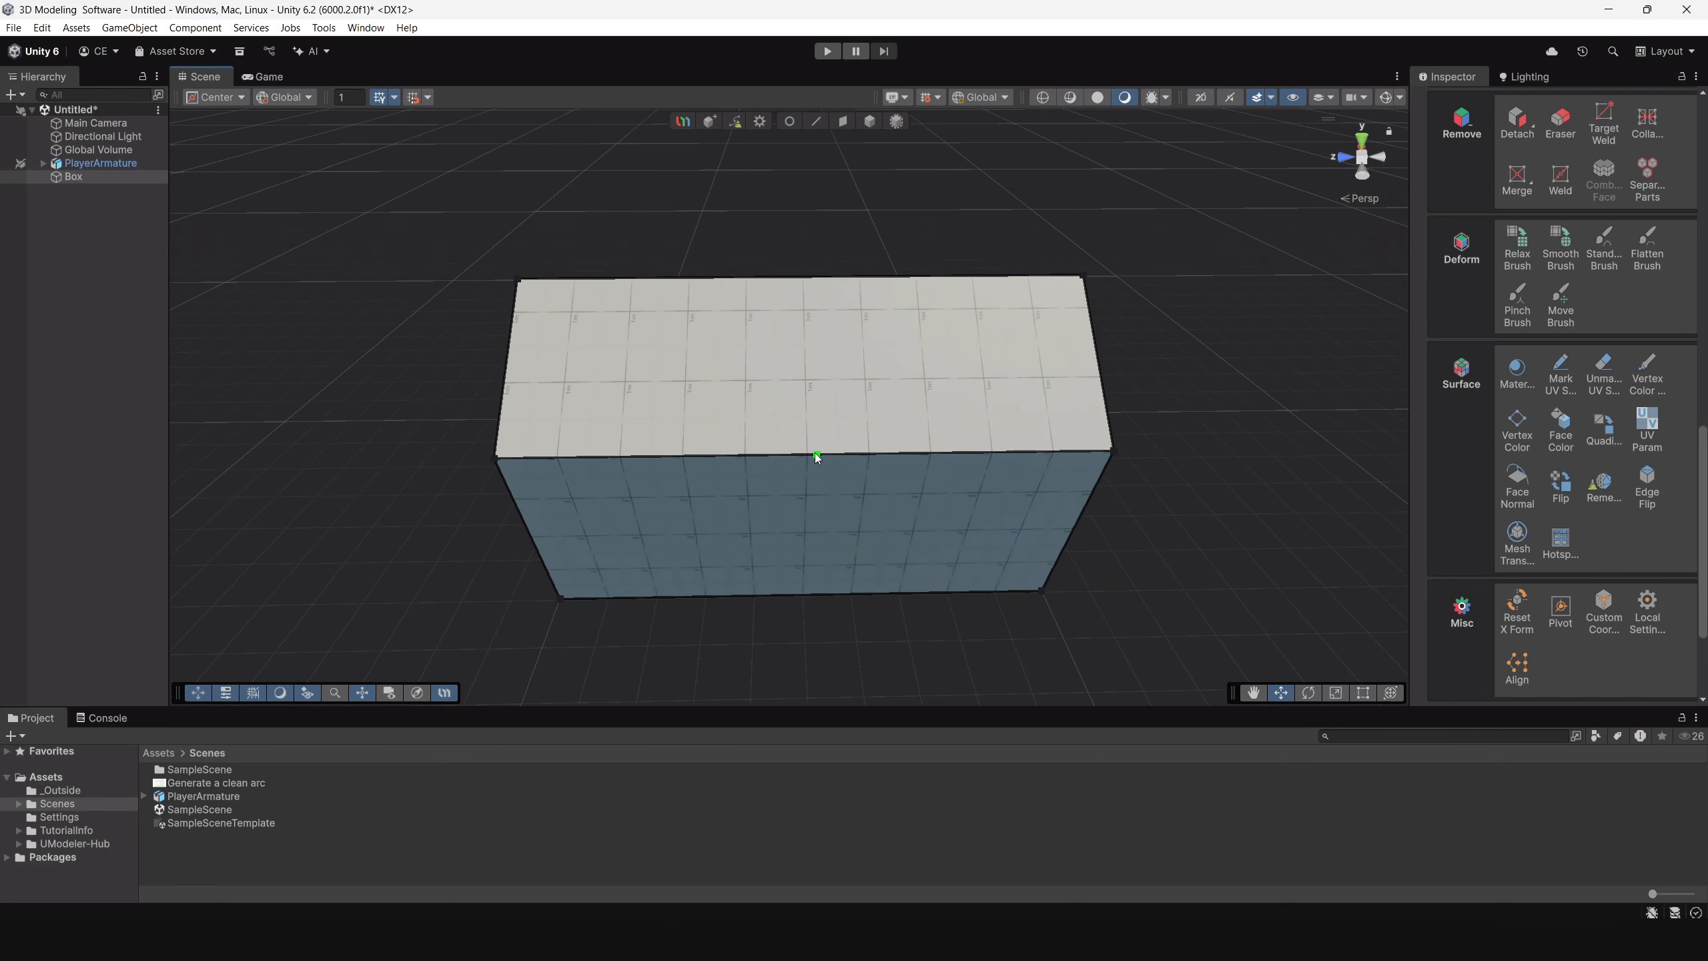
click(806, 449)
alt+drag(816, 338, 914, 474)
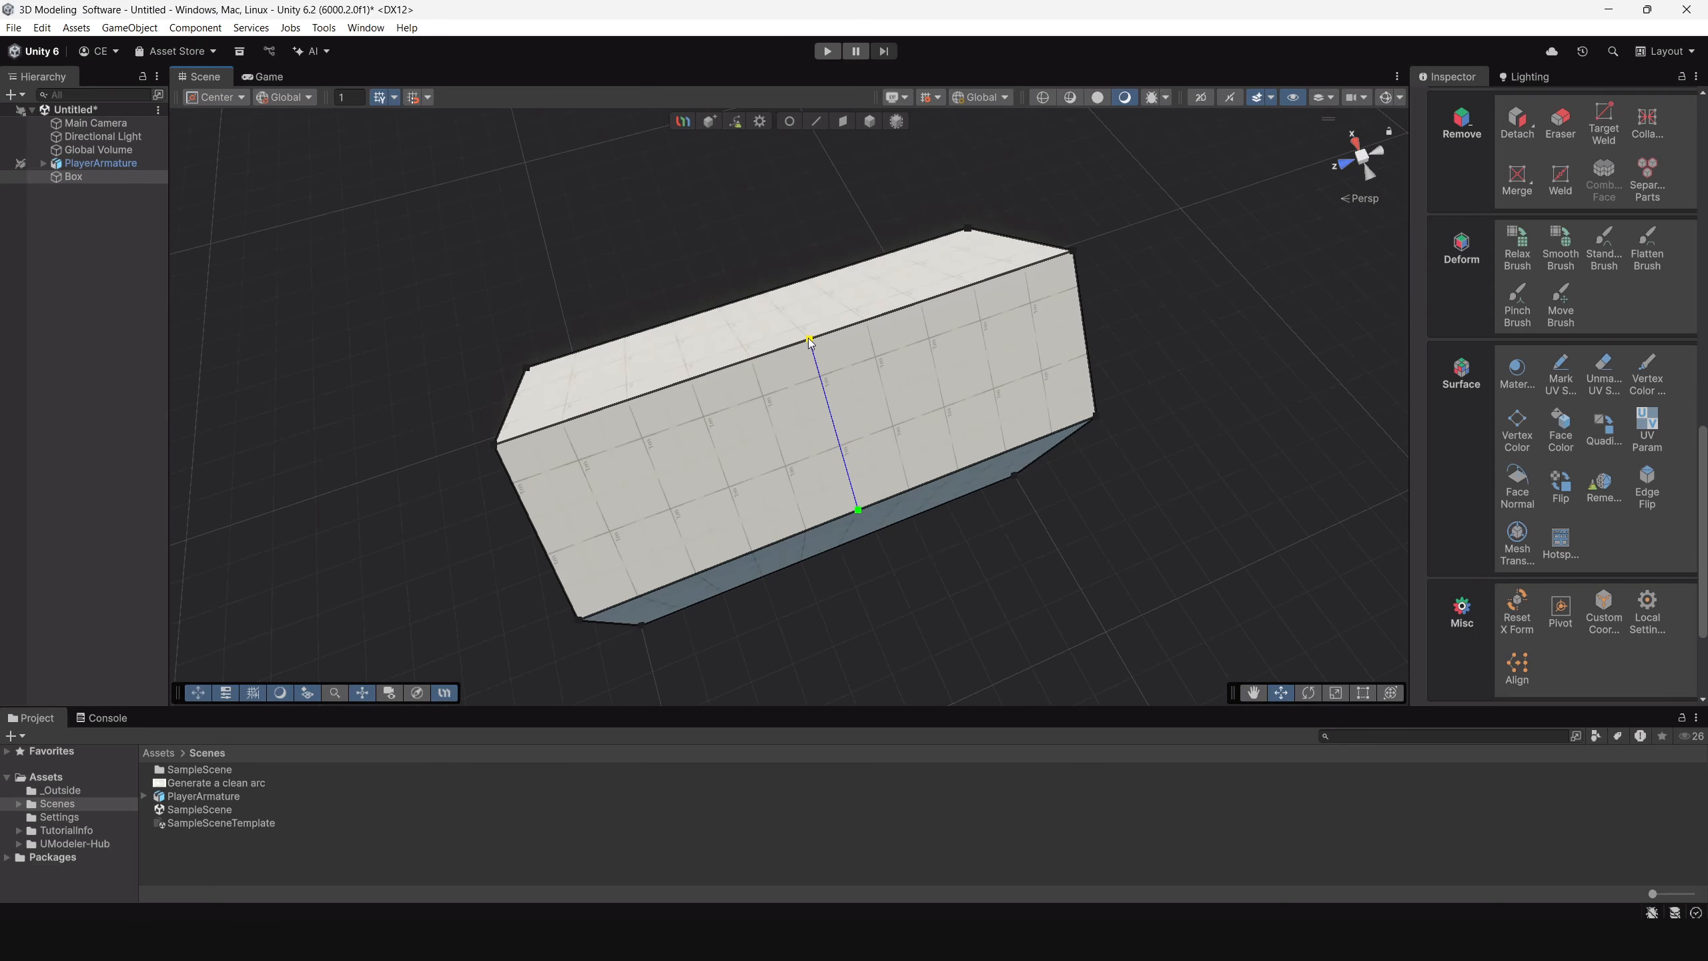
alt+drag(782, 505, 793, 430)
click(804, 448)
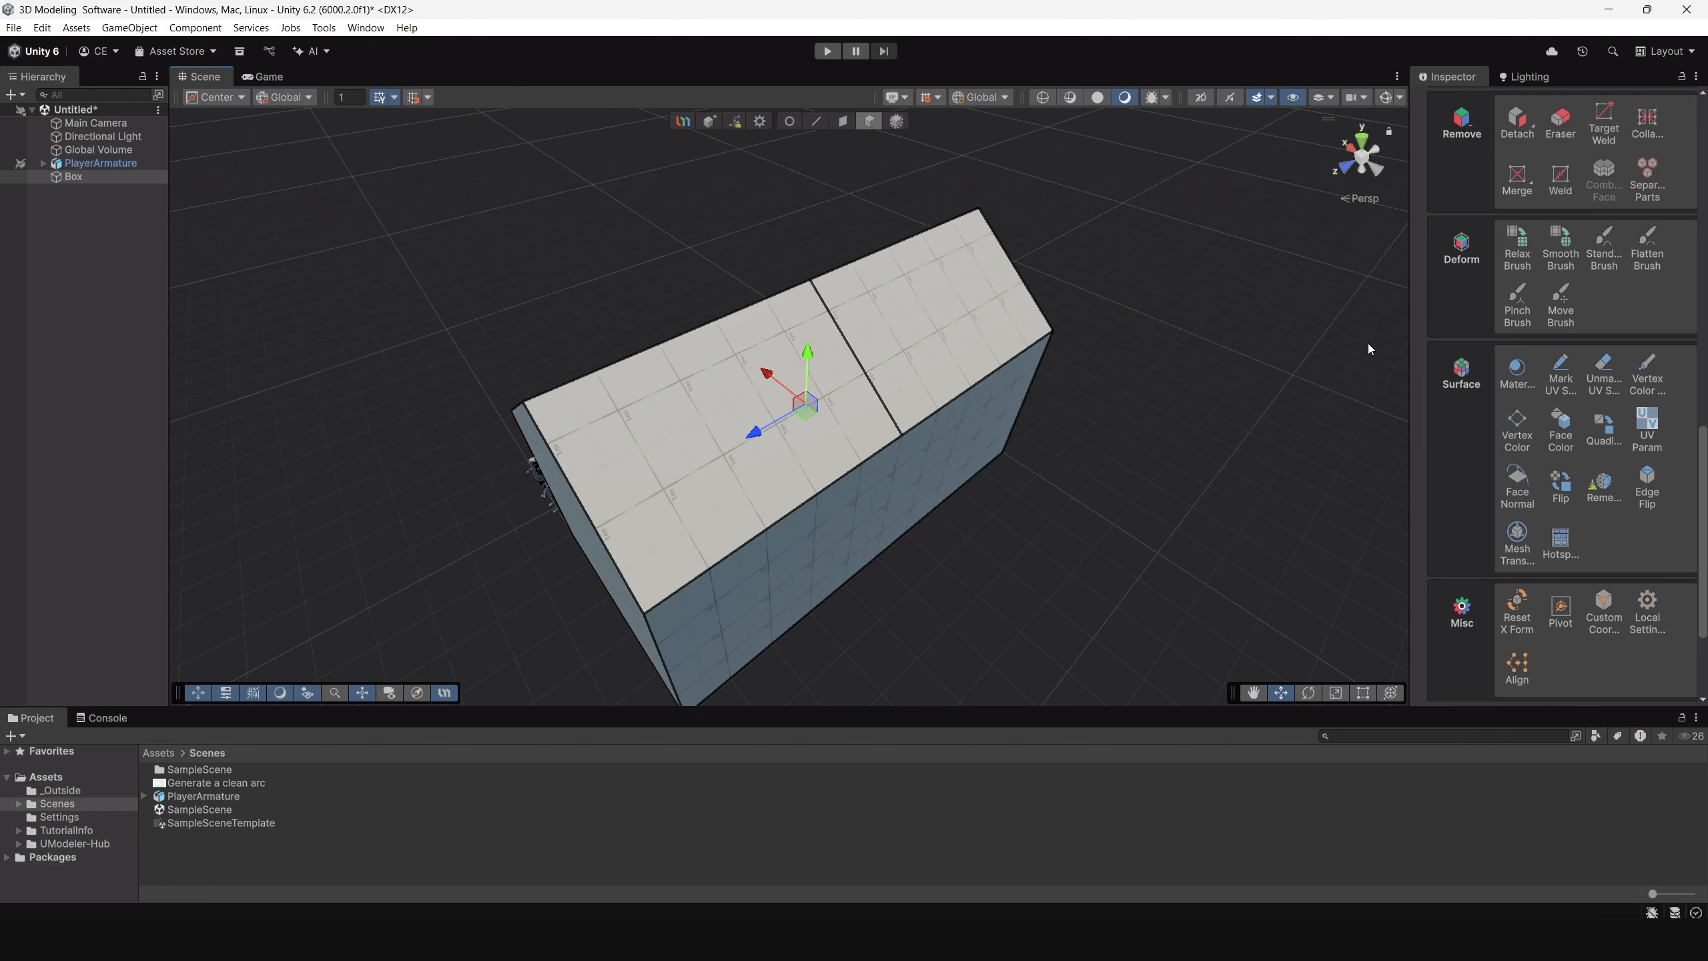
Knife two diagonal cuts on the roof slope from the ridge's middle to eave points on either side of the centre line.
scroll(1560, 532, up, 3)
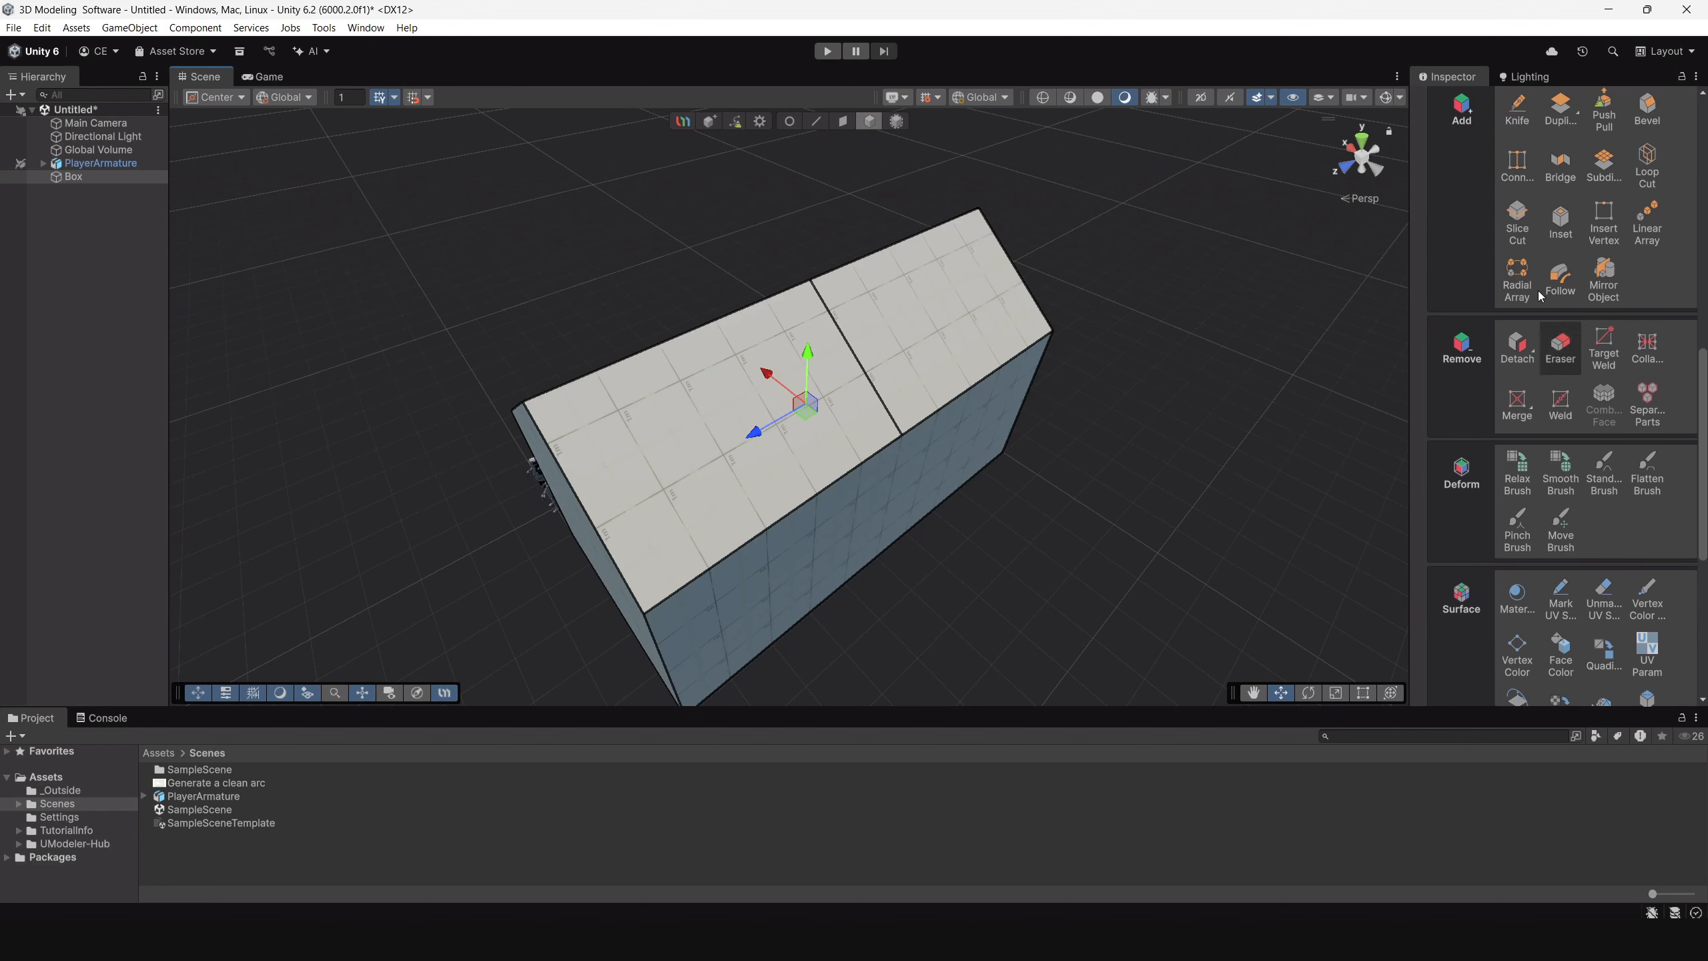
click(1523, 115)
alt+drag(891, 390, 743, 419)
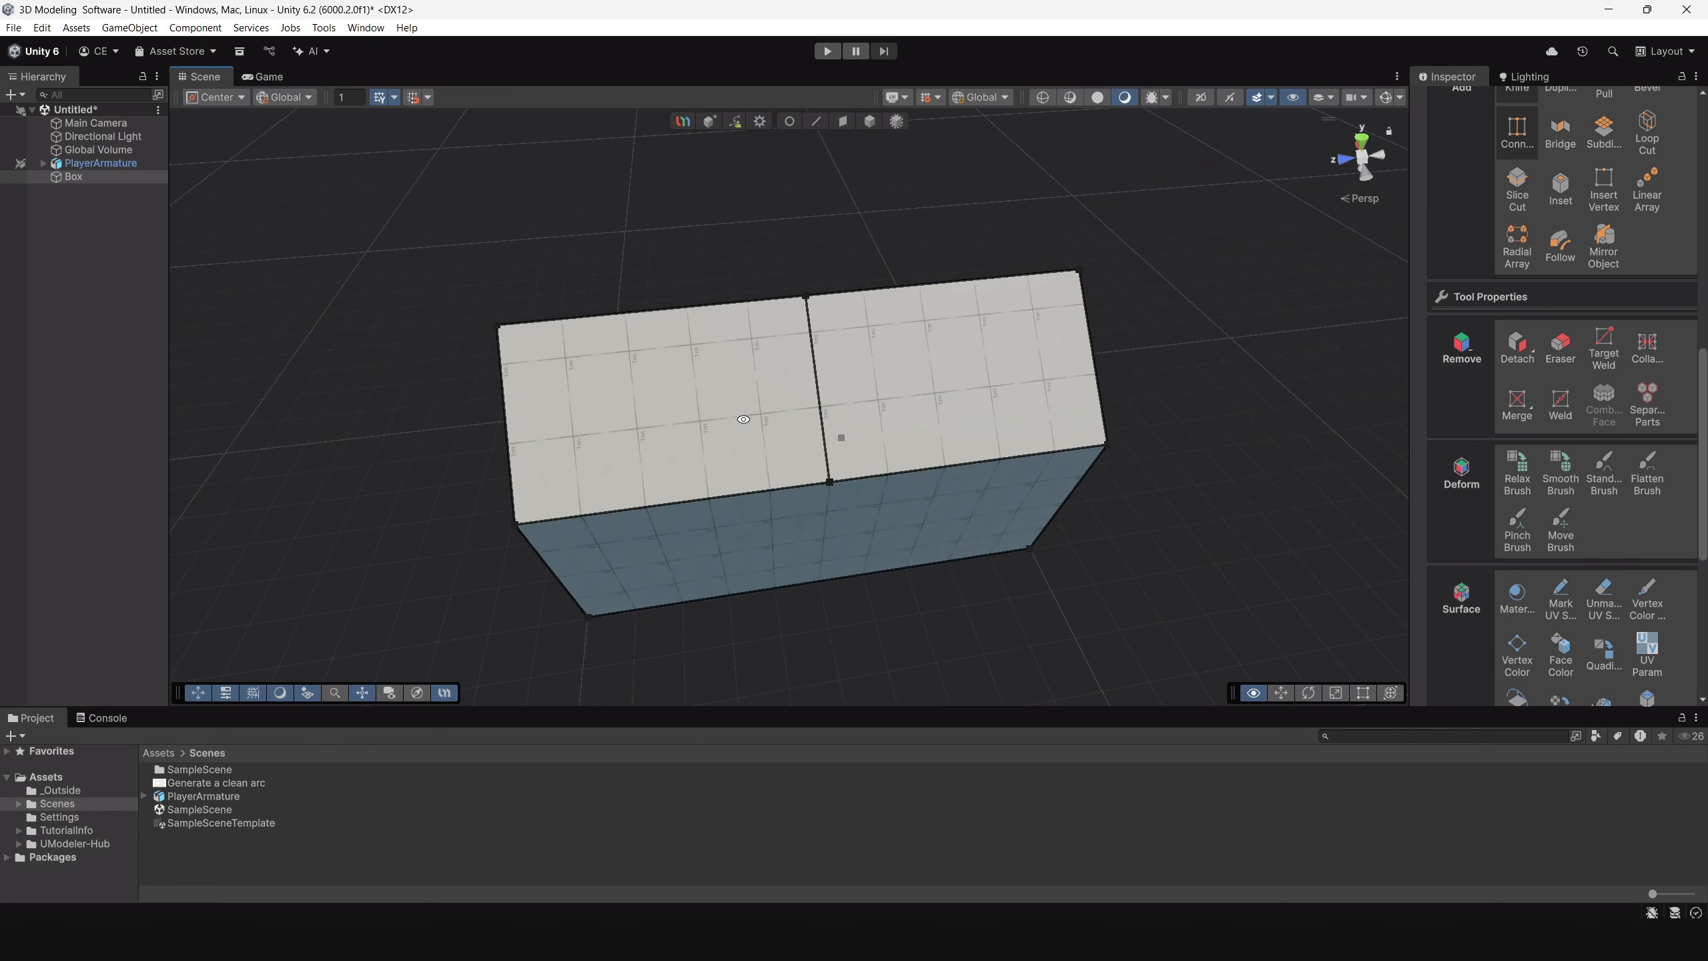
click(684, 504)
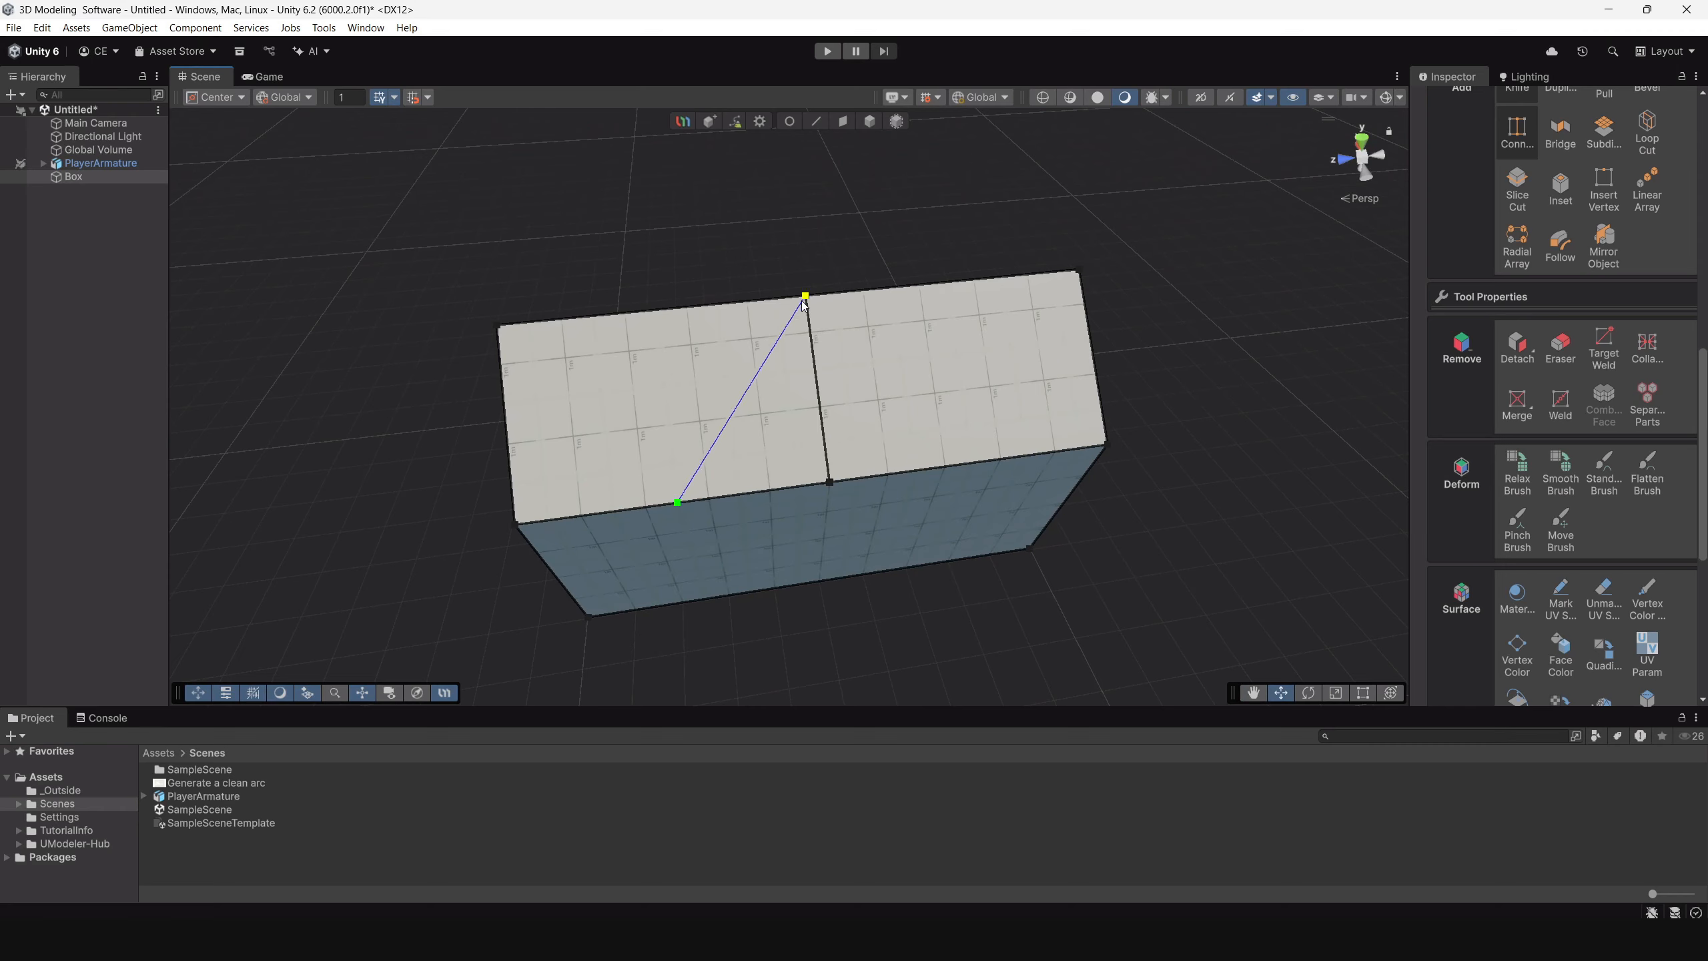
click(972, 463)
scroll(890, 576, down, 3)
alt+drag(842, 519, 938, 409)
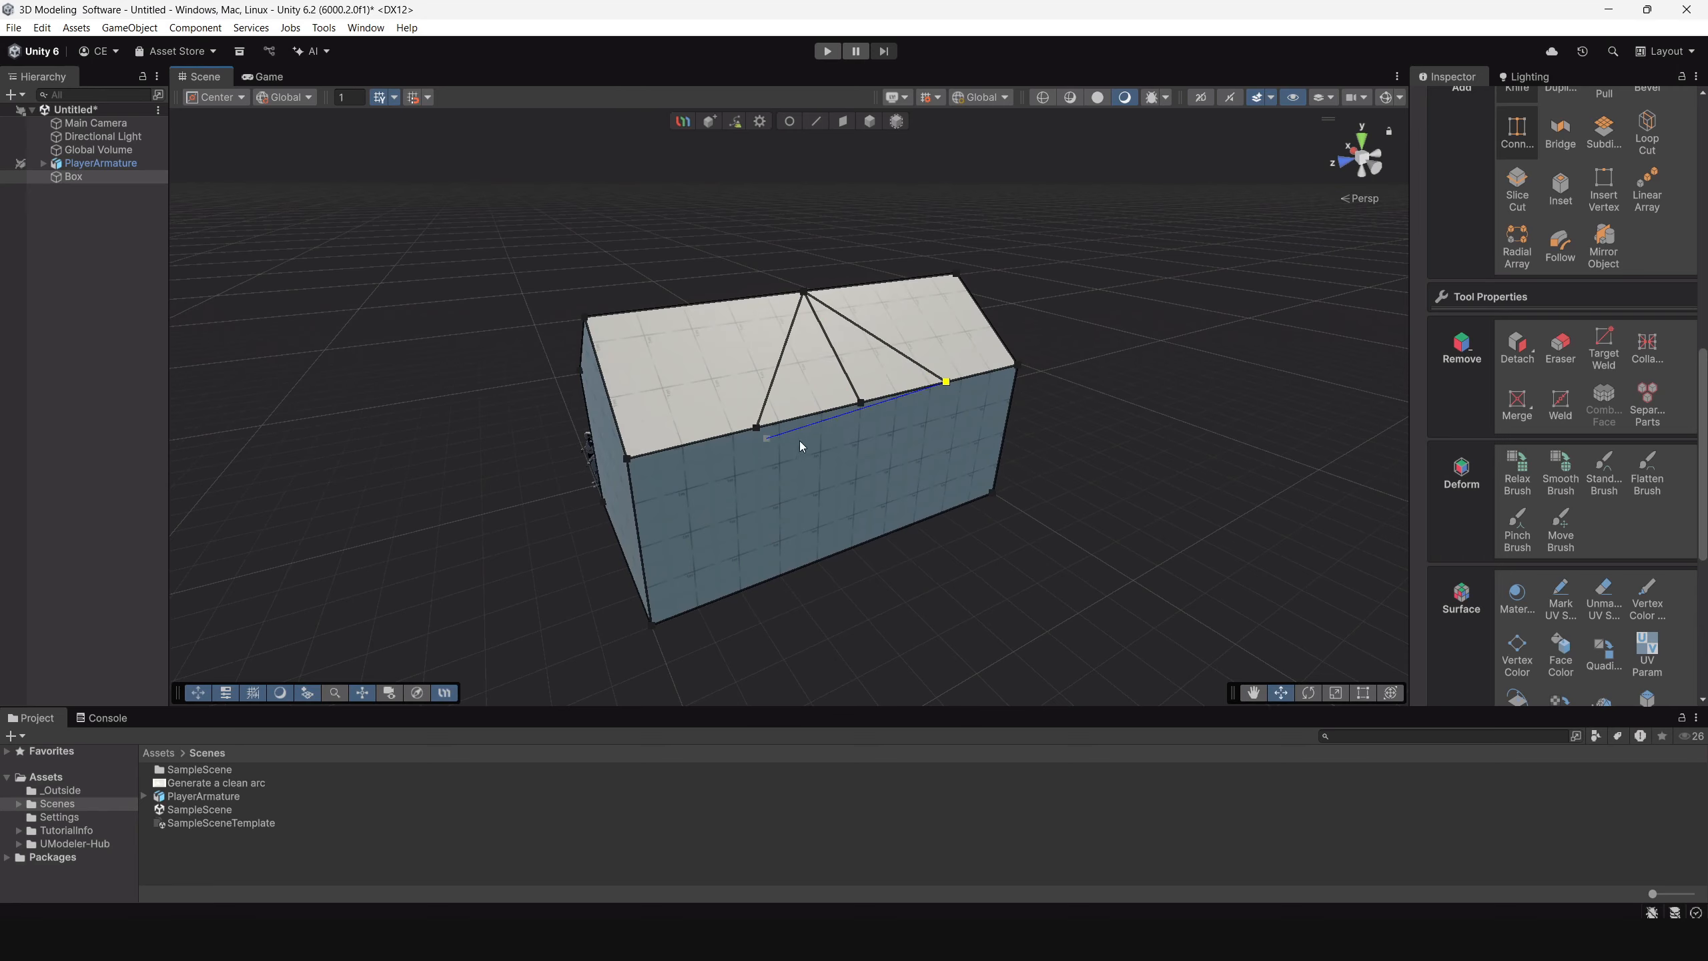
alt+drag(799, 441, 740, 416)
mouse_move(780, 542)
alt+mouse_down()
mouse_move(1072, 473)
mouse_move(773, 513)
alt+mouse_up()
alt+drag(751, 362, 872, 136)
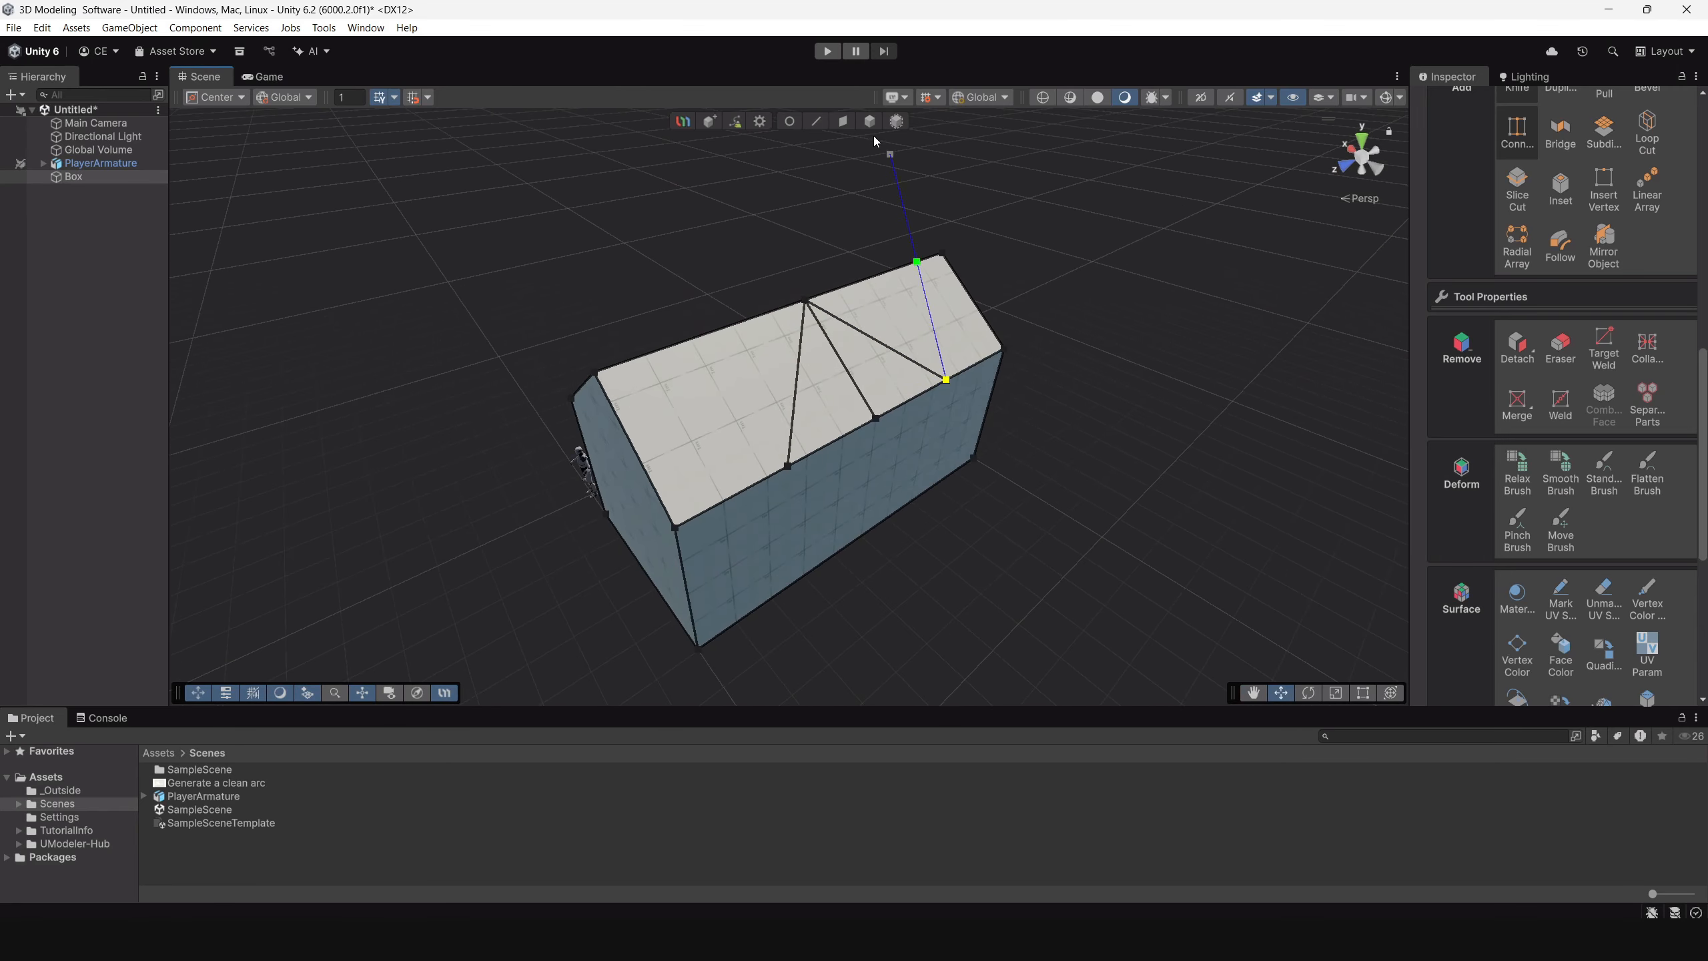
Delete the centre edge between the two diagonal roof cuts, leaving one triangular face.
click(817, 119)
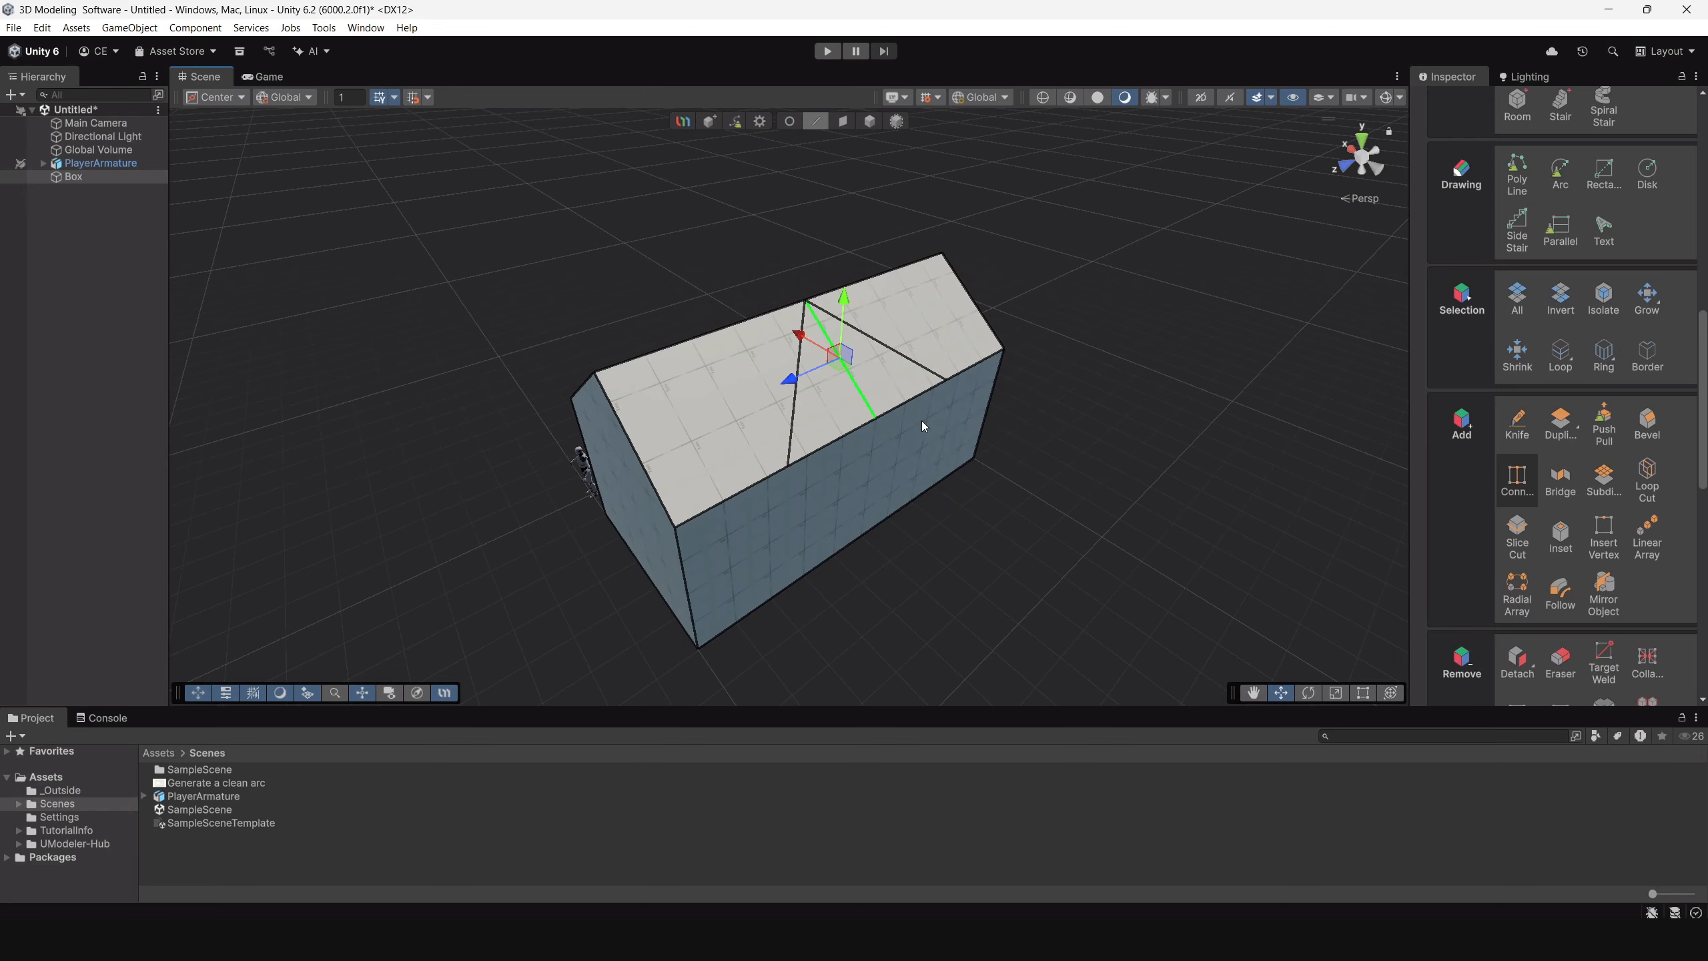
key(Delete)
alt+drag(924, 424, 726, 438)
Knife two vertical cuts down the long side wall, from each diagonal's eave end to the wall's bottom edge.
click(1517, 425)
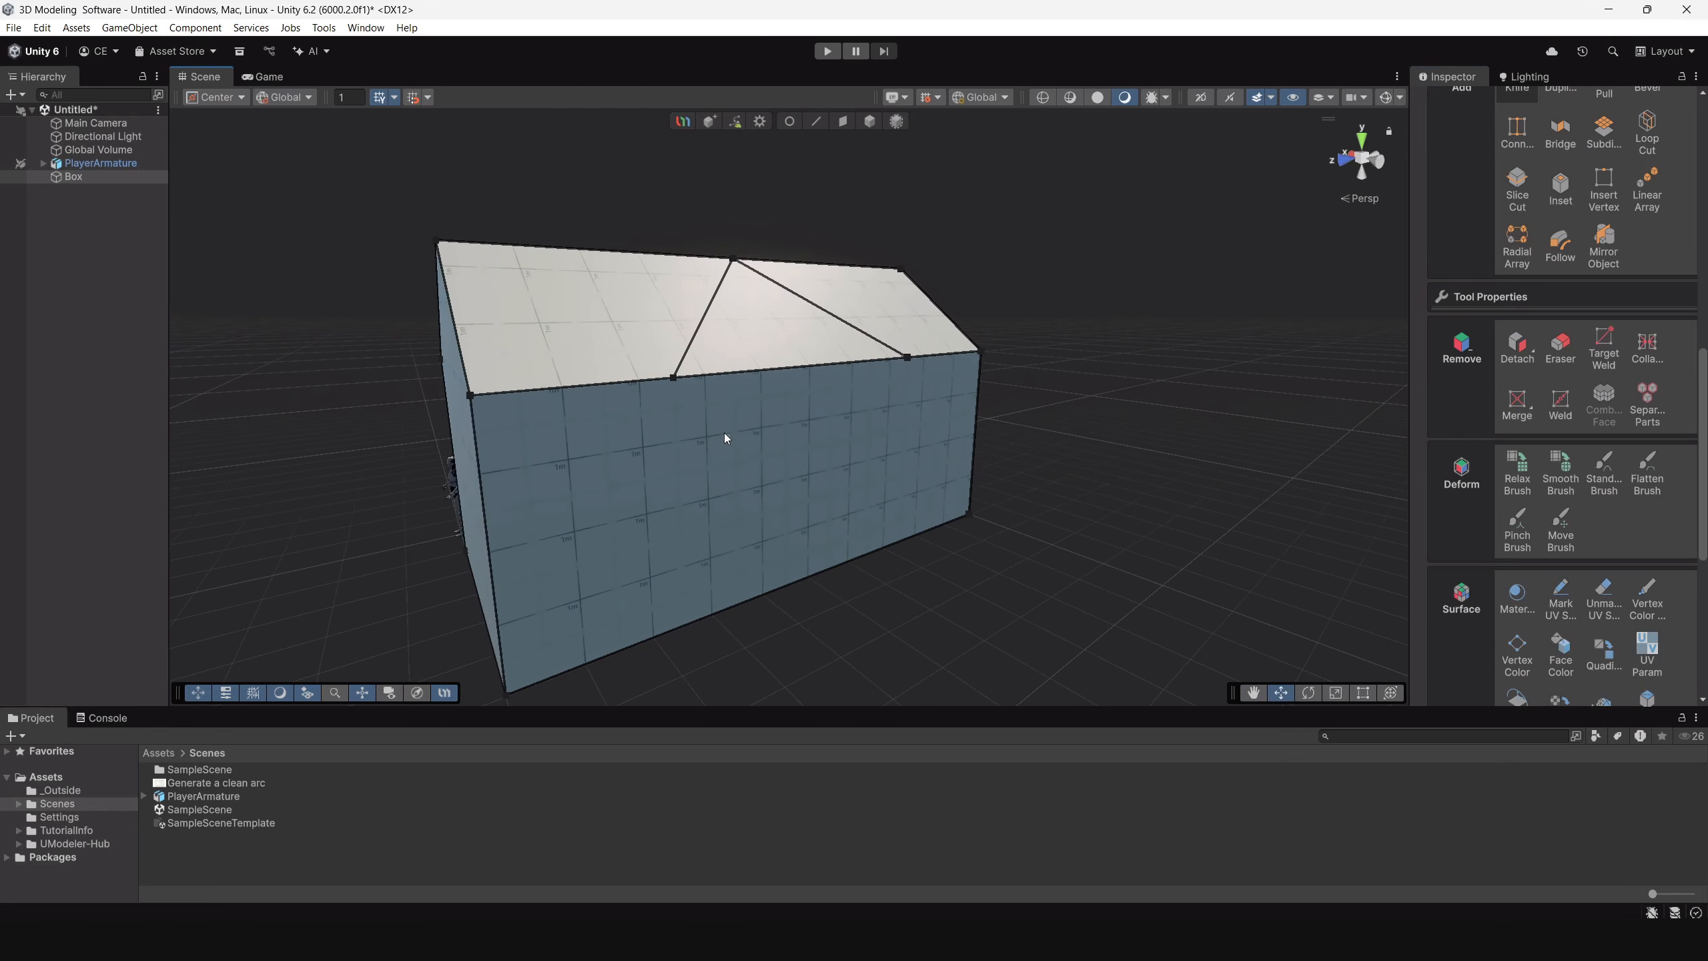
alt+drag(714, 536, 667, 456)
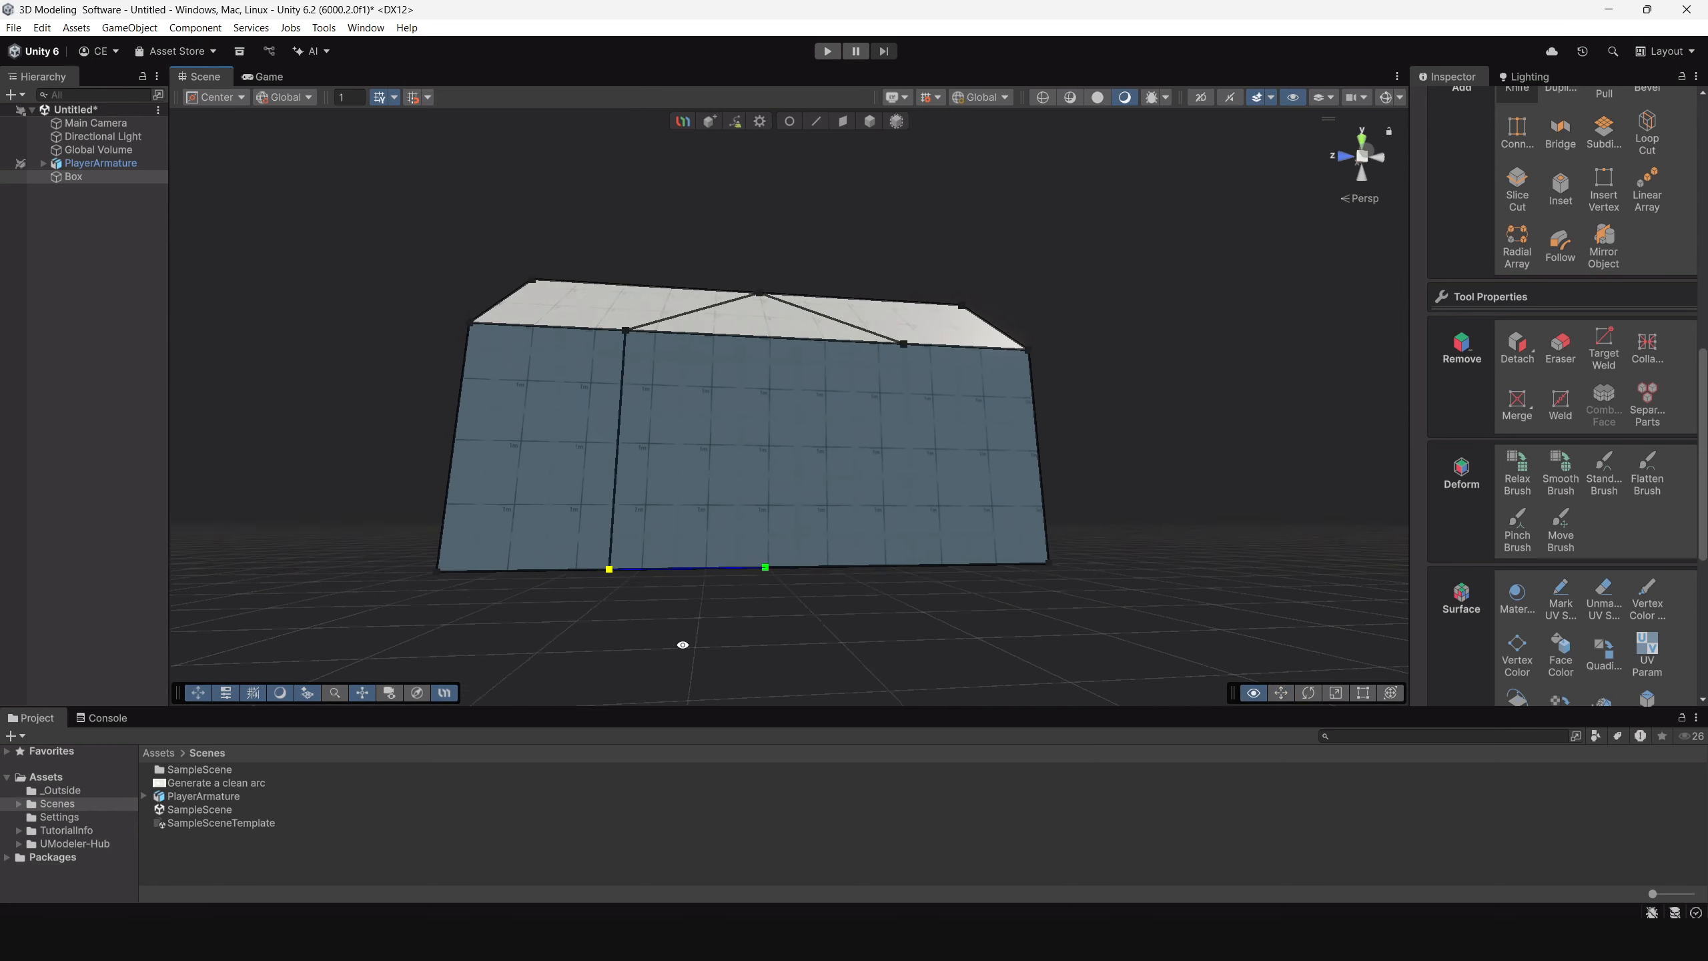
key(Return)
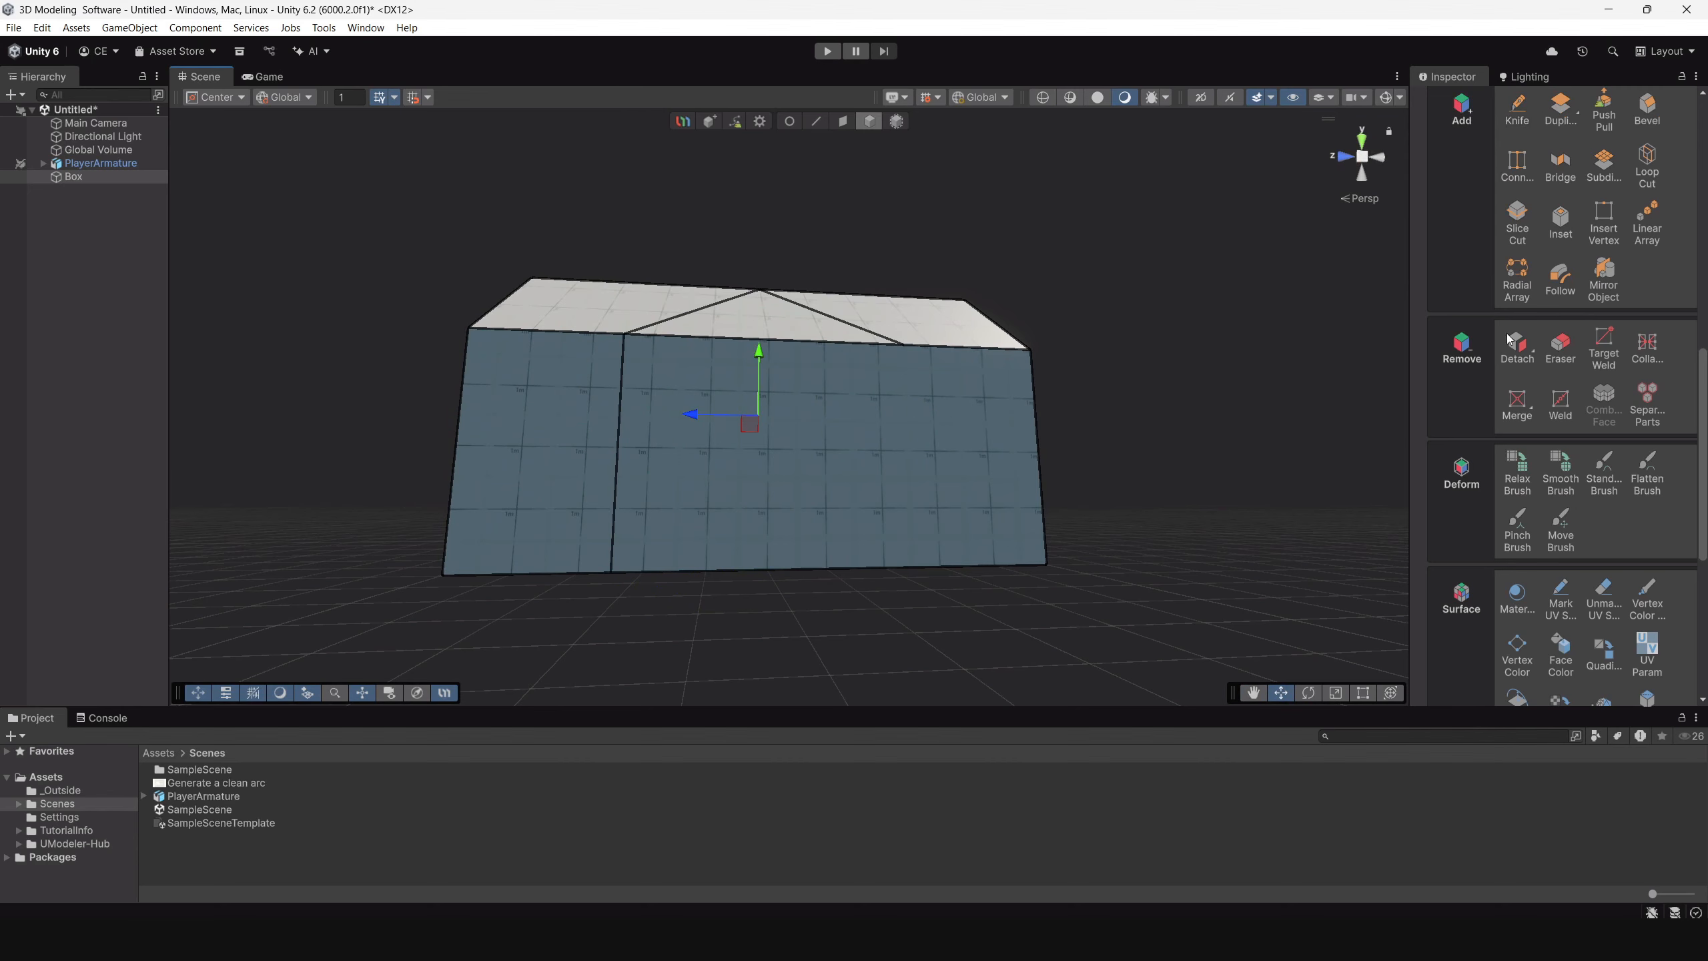
click(1517, 111)
mouse_move(834, 417)
alt+mouse_down()
mouse_move(793, 457)
mouse_move(750, 465)
alt+mouse_up()
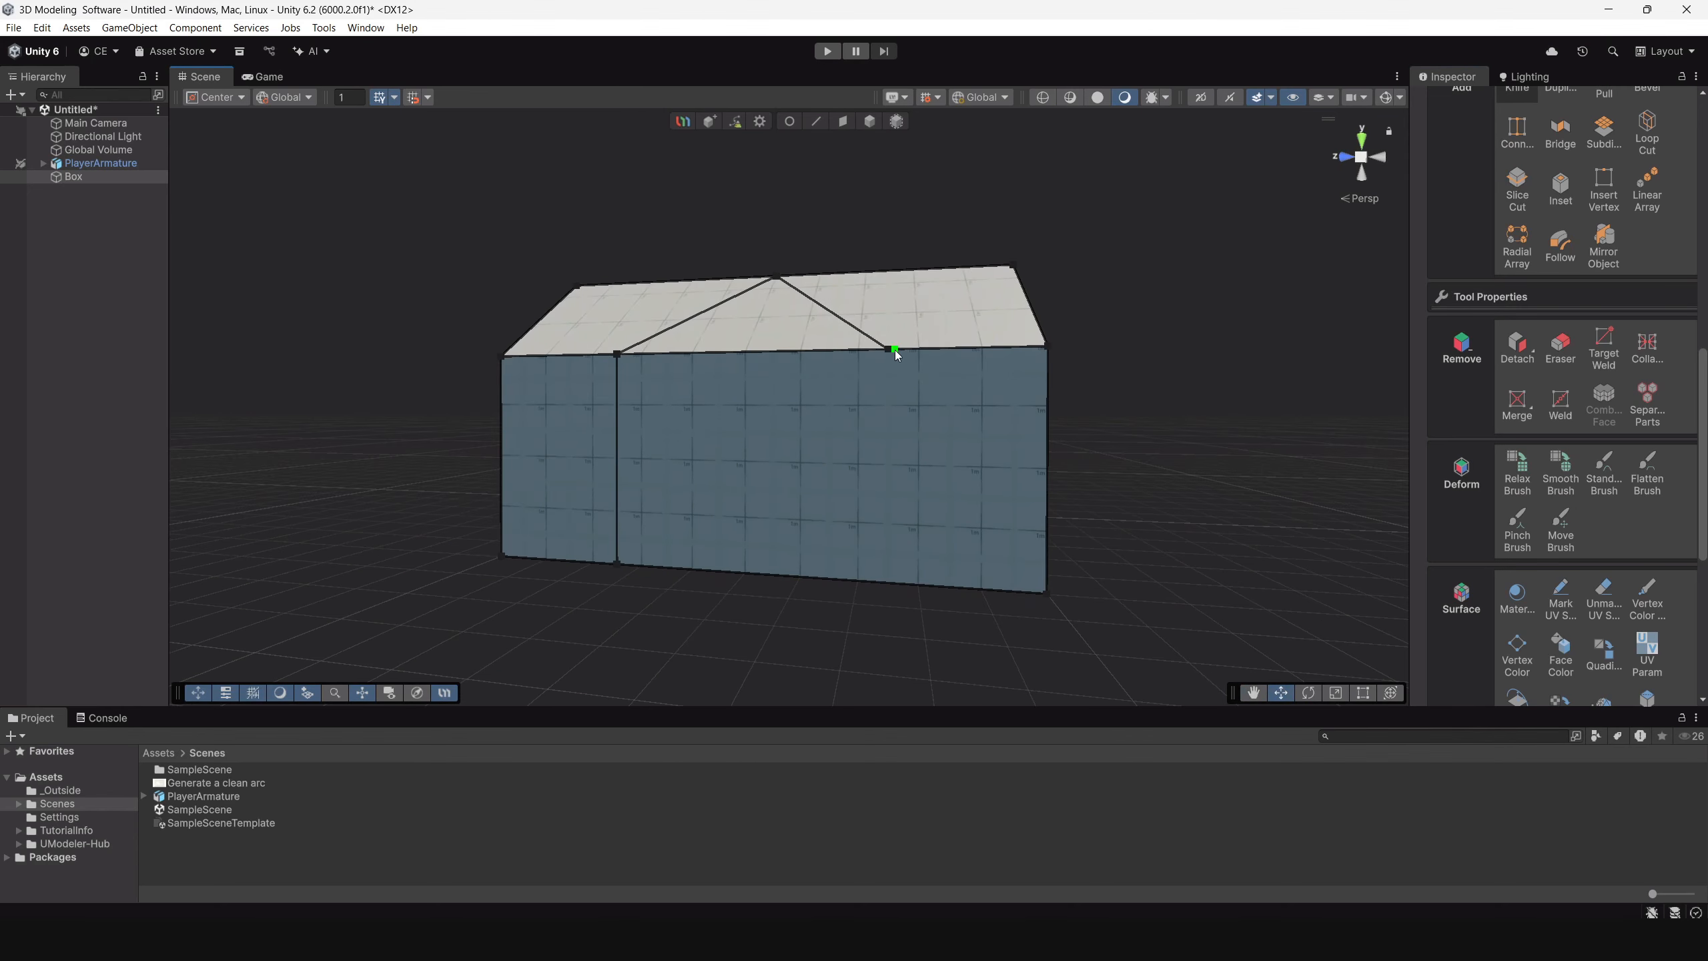
alt+drag(889, 525, 931, 340)
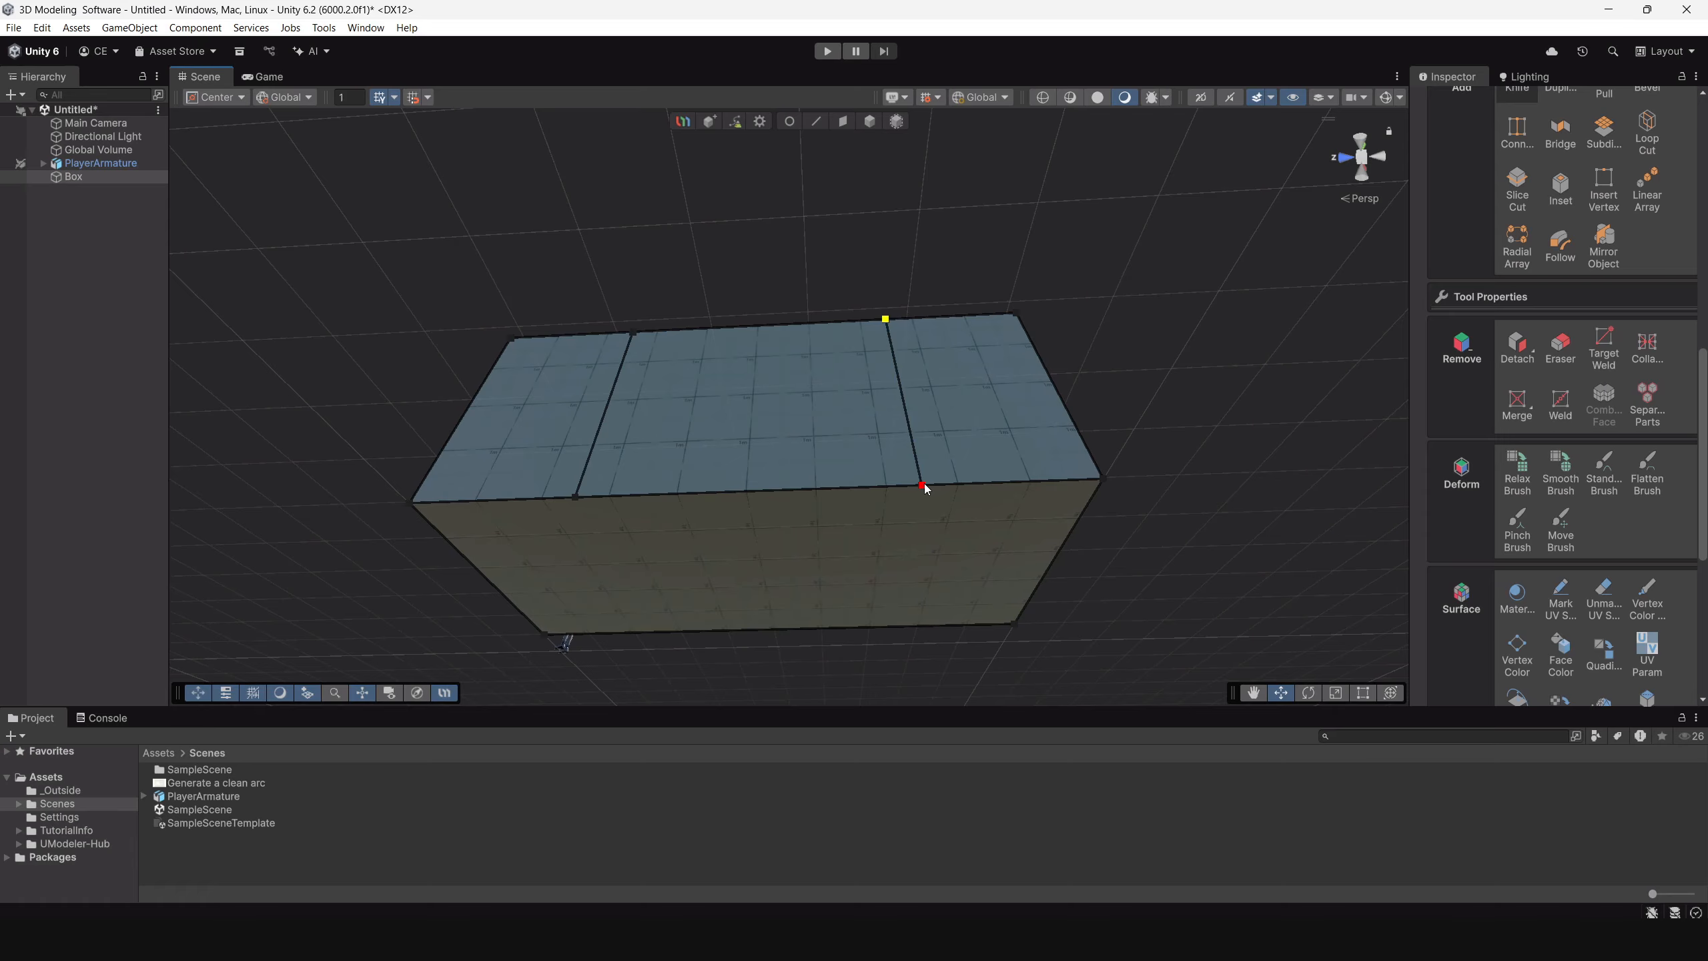
alt+drag(926, 489, 826, 533)
Select the triangular roof face and the wall panel below it, and pull both outward along X to form a side wing.
click(842, 121)
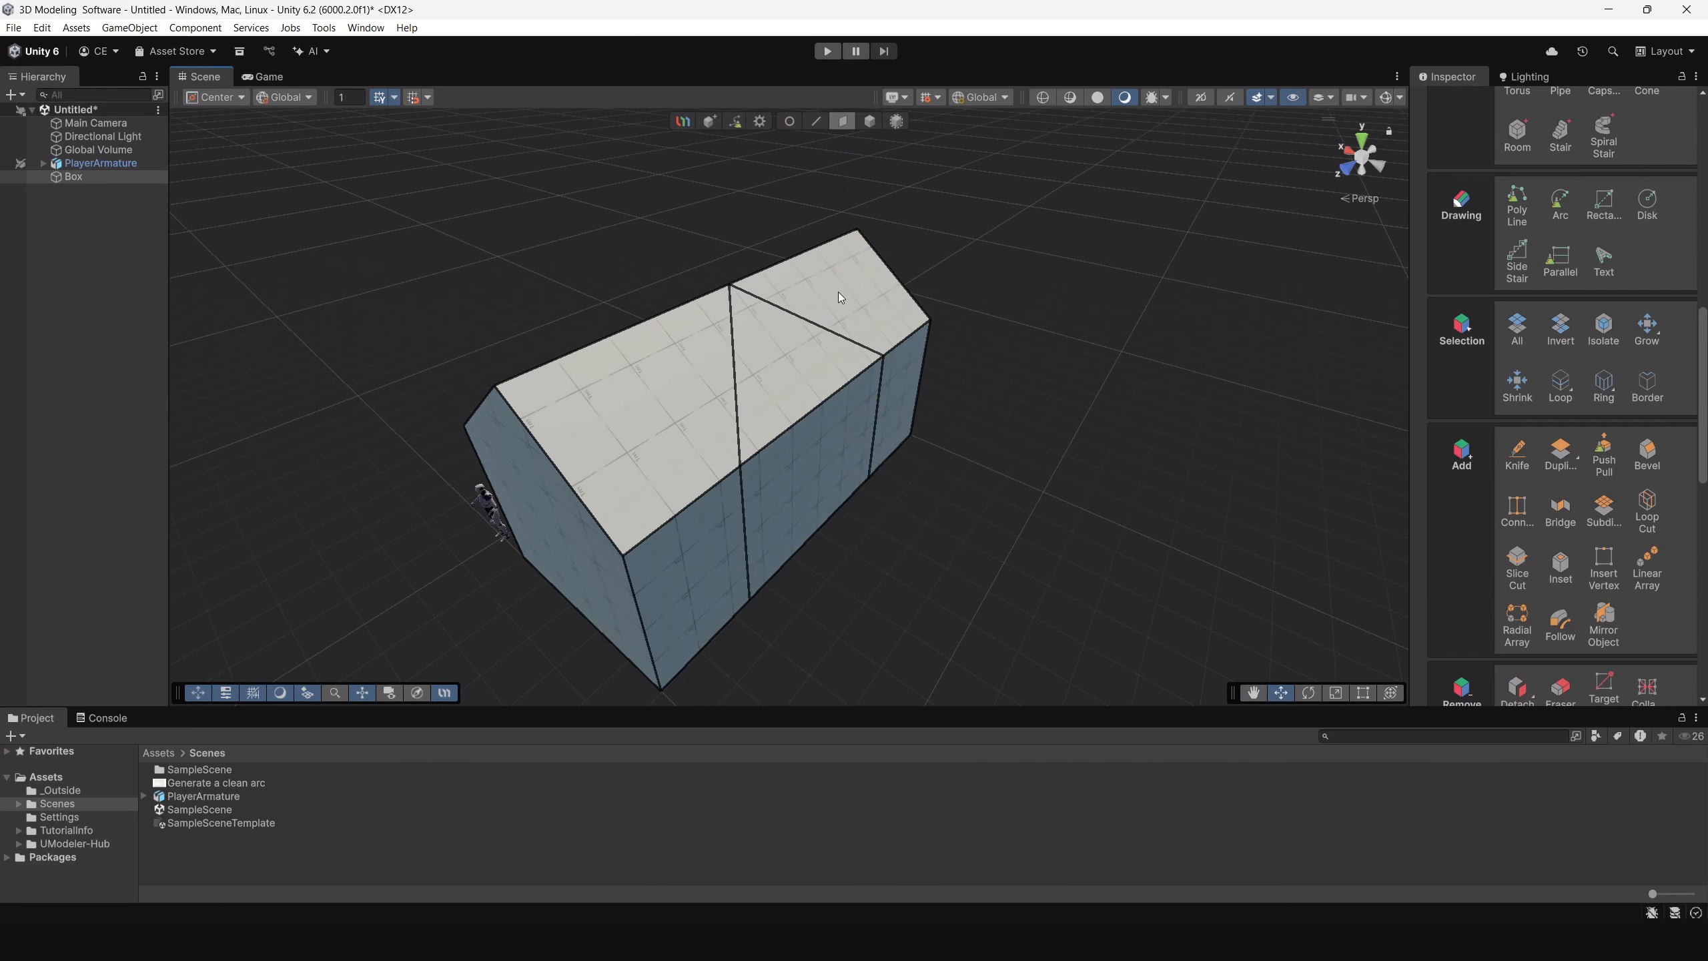
click(755, 371)
alt+drag(755, 371, 836, 425)
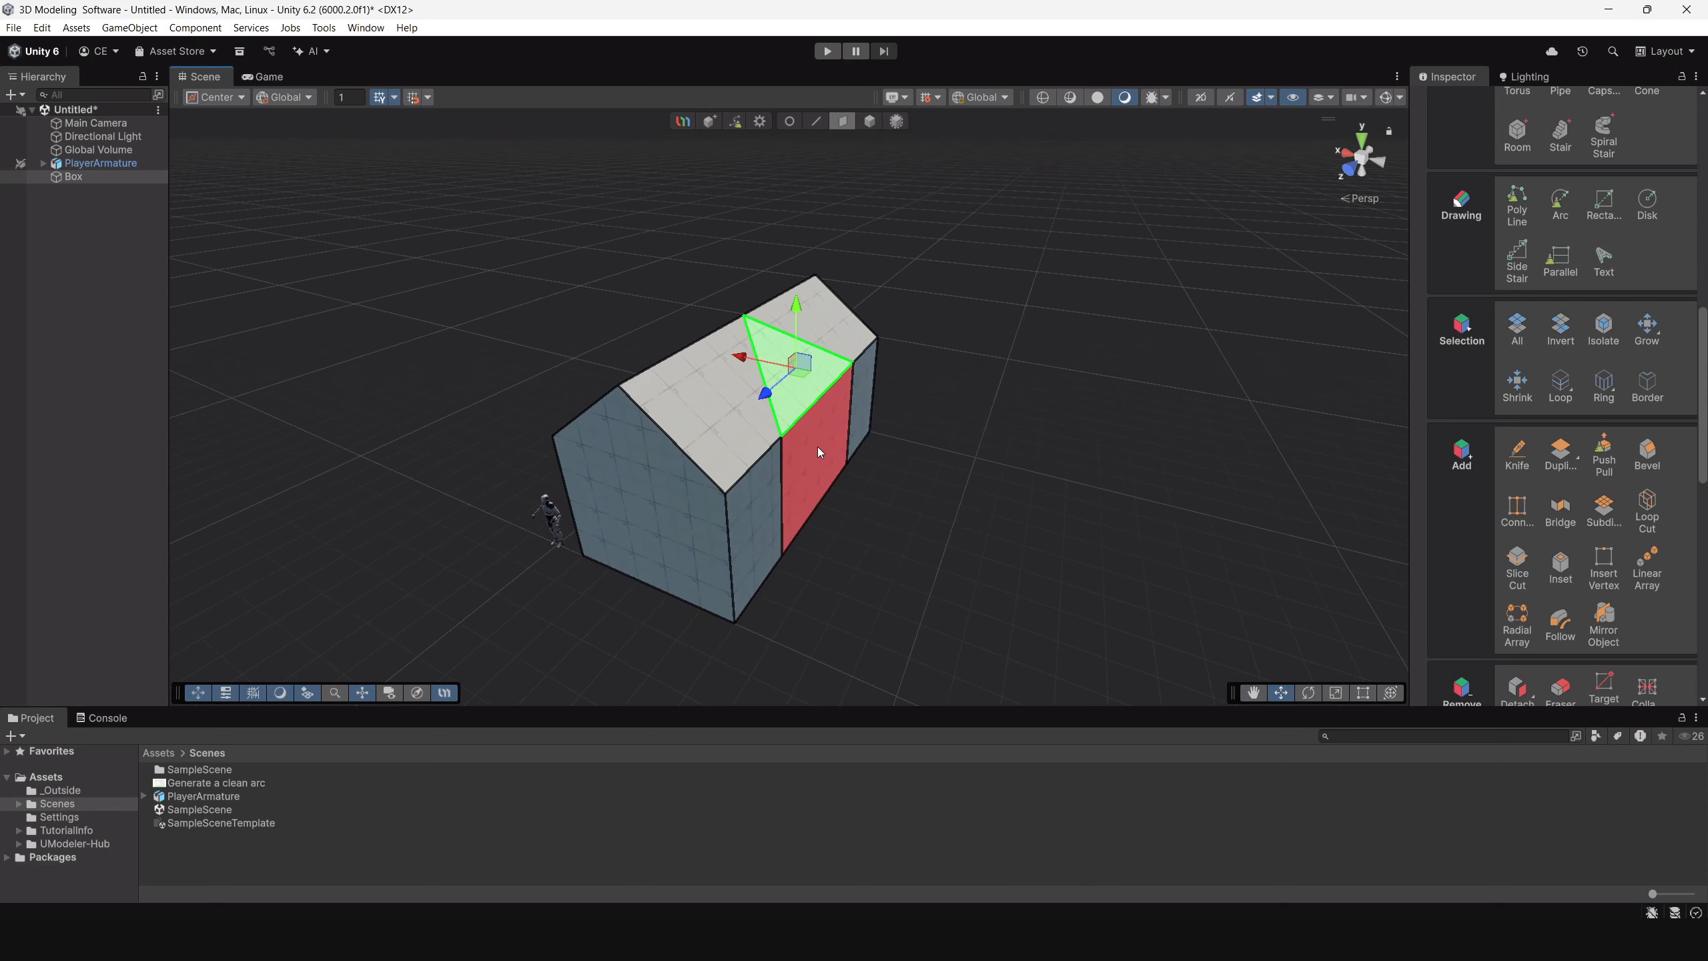
shift+click(816, 447)
alt+drag(942, 475, 981, 461)
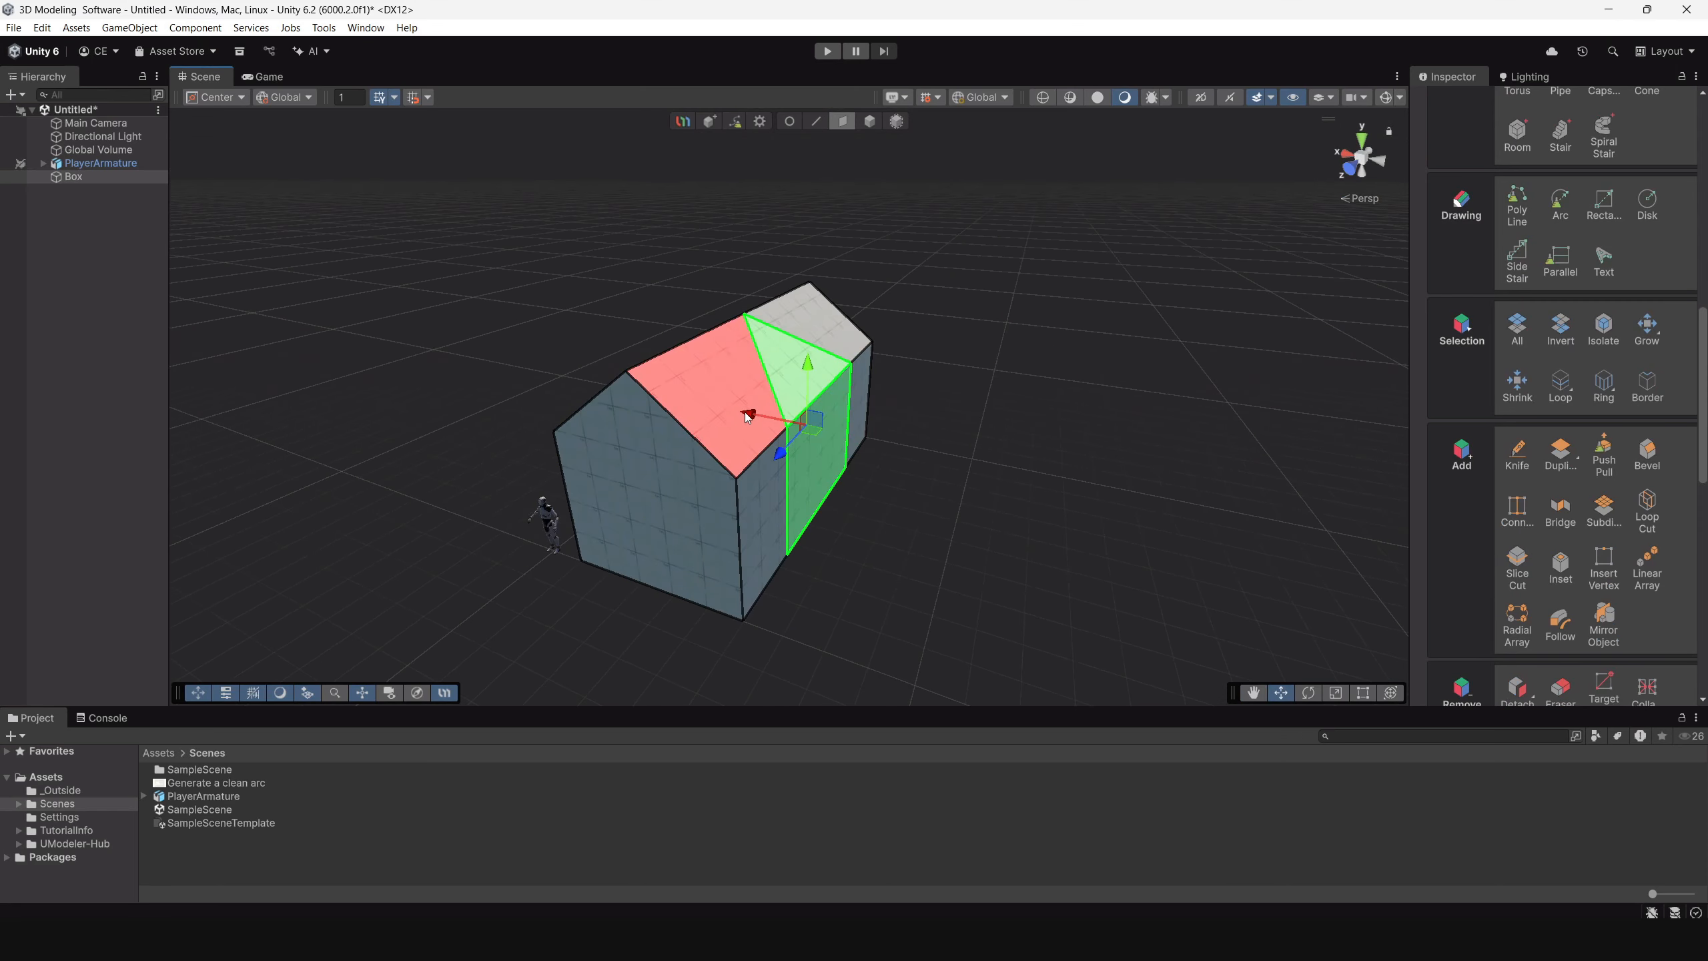
shift+drag(753, 416, 958, 472)
alt+drag(1096, 485, 923, 235)
Move the vertex at the outer end of the wing's ridge outward along X to form an upright gable end.
click(786, 122)
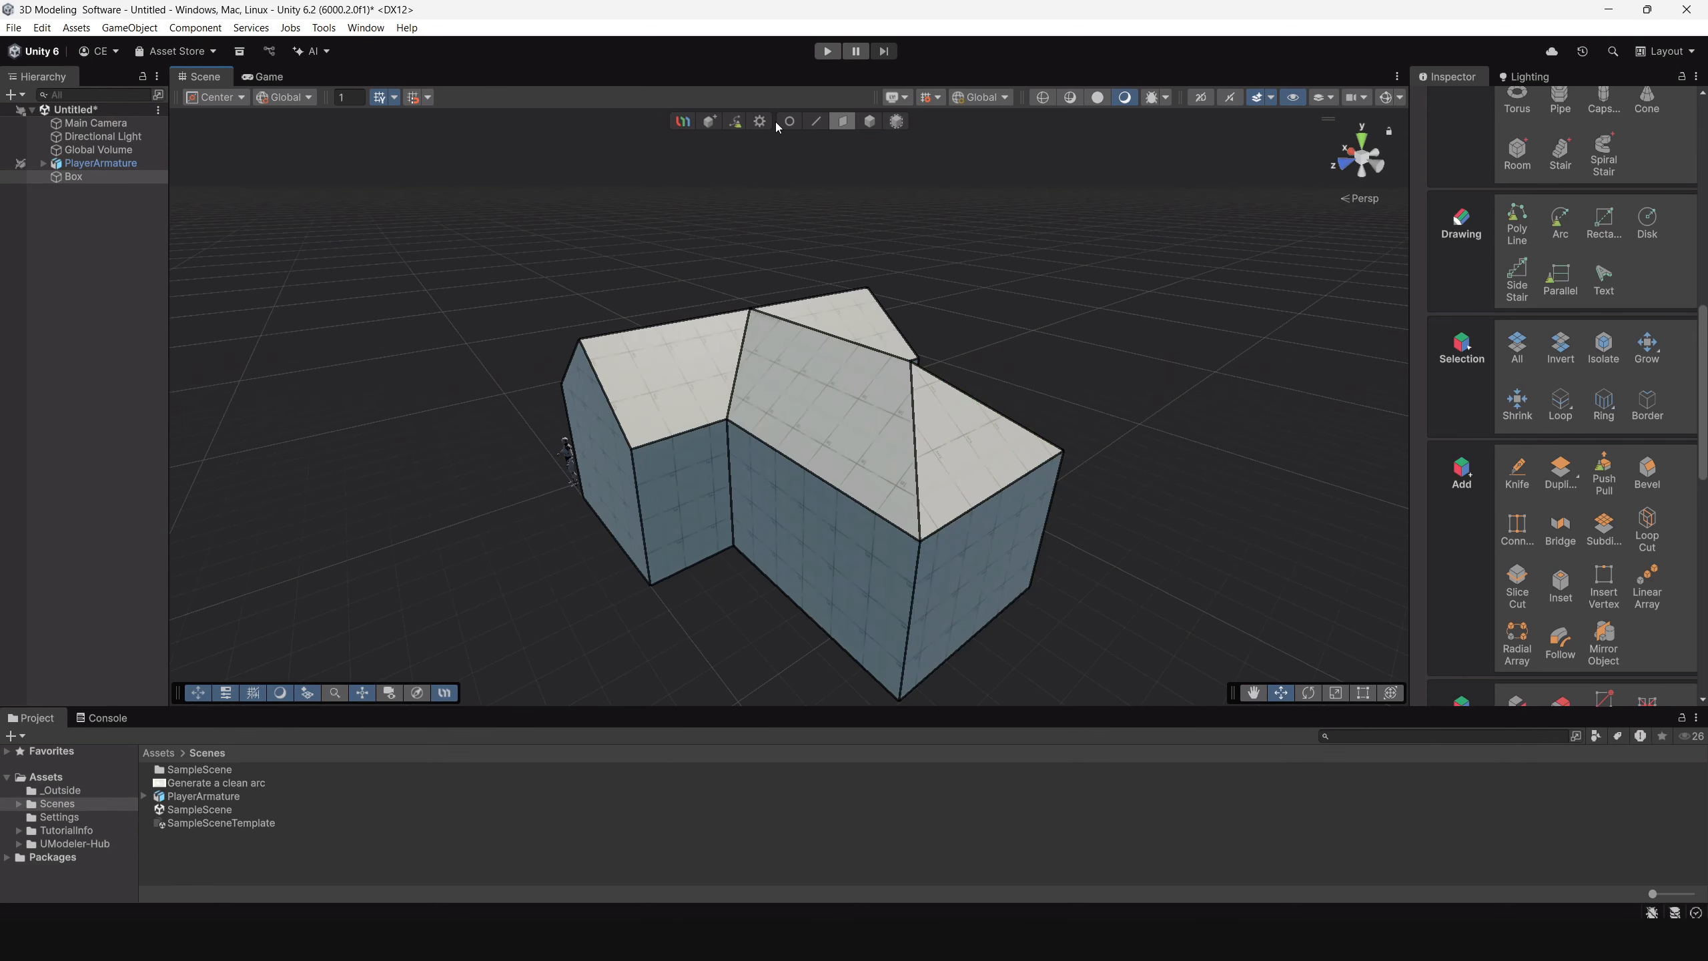
alt+drag(783, 124, 942, 323)
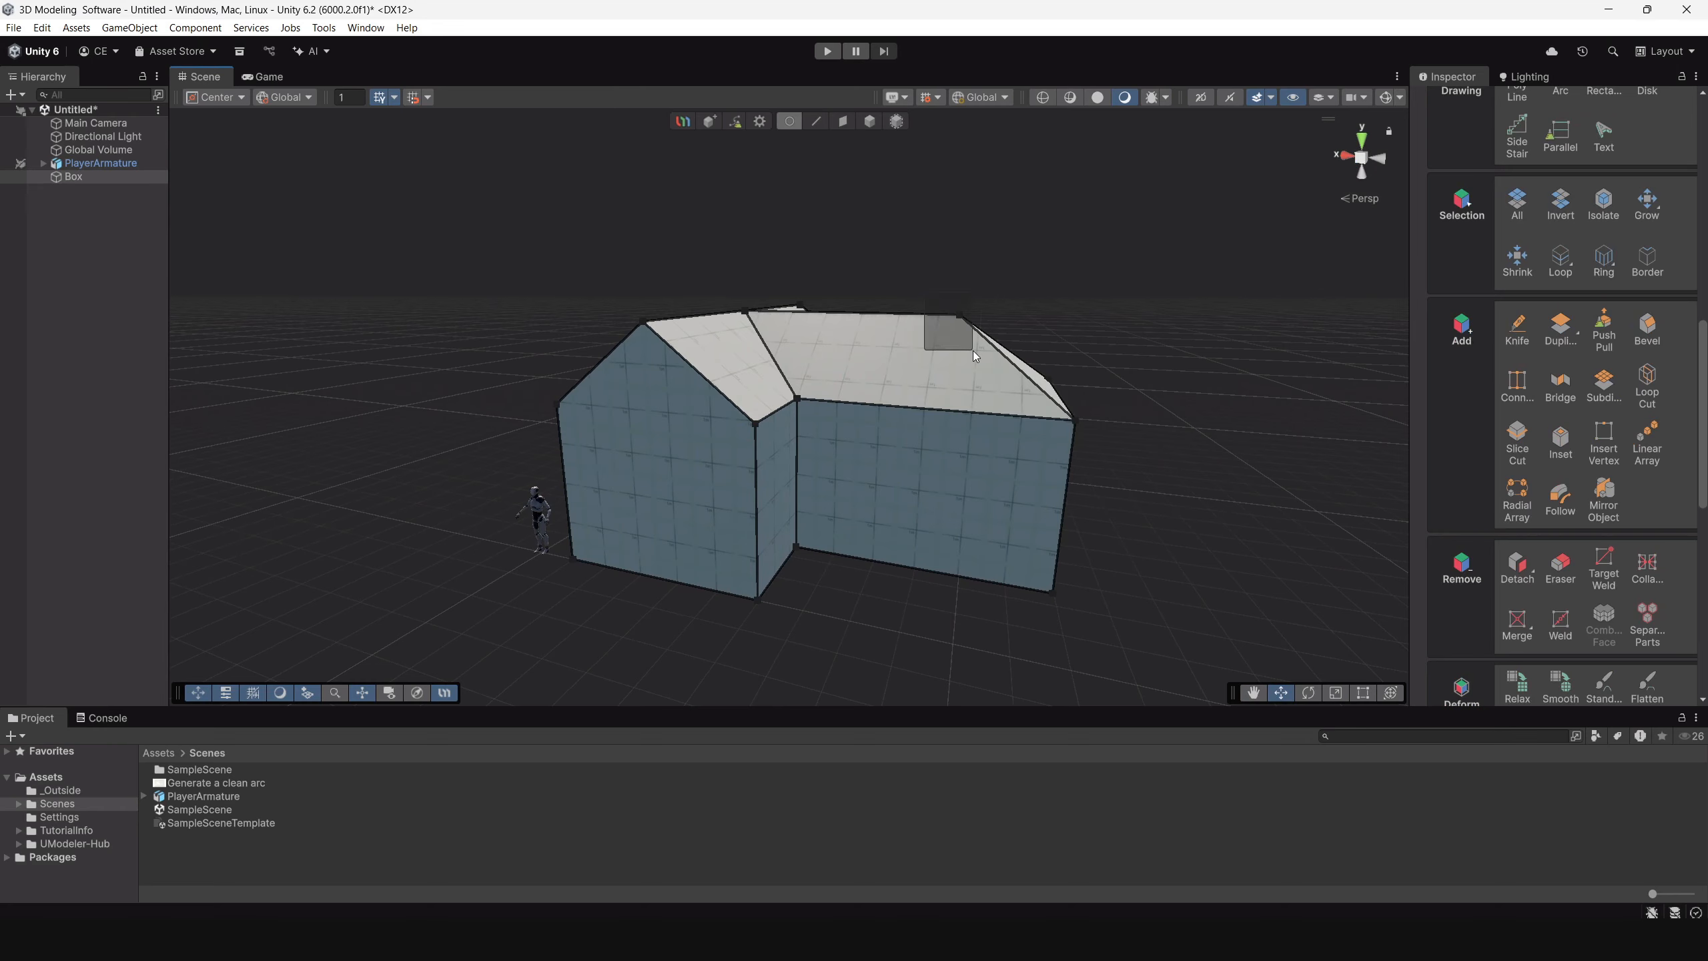
alt+drag(1060, 371, 942, 436)
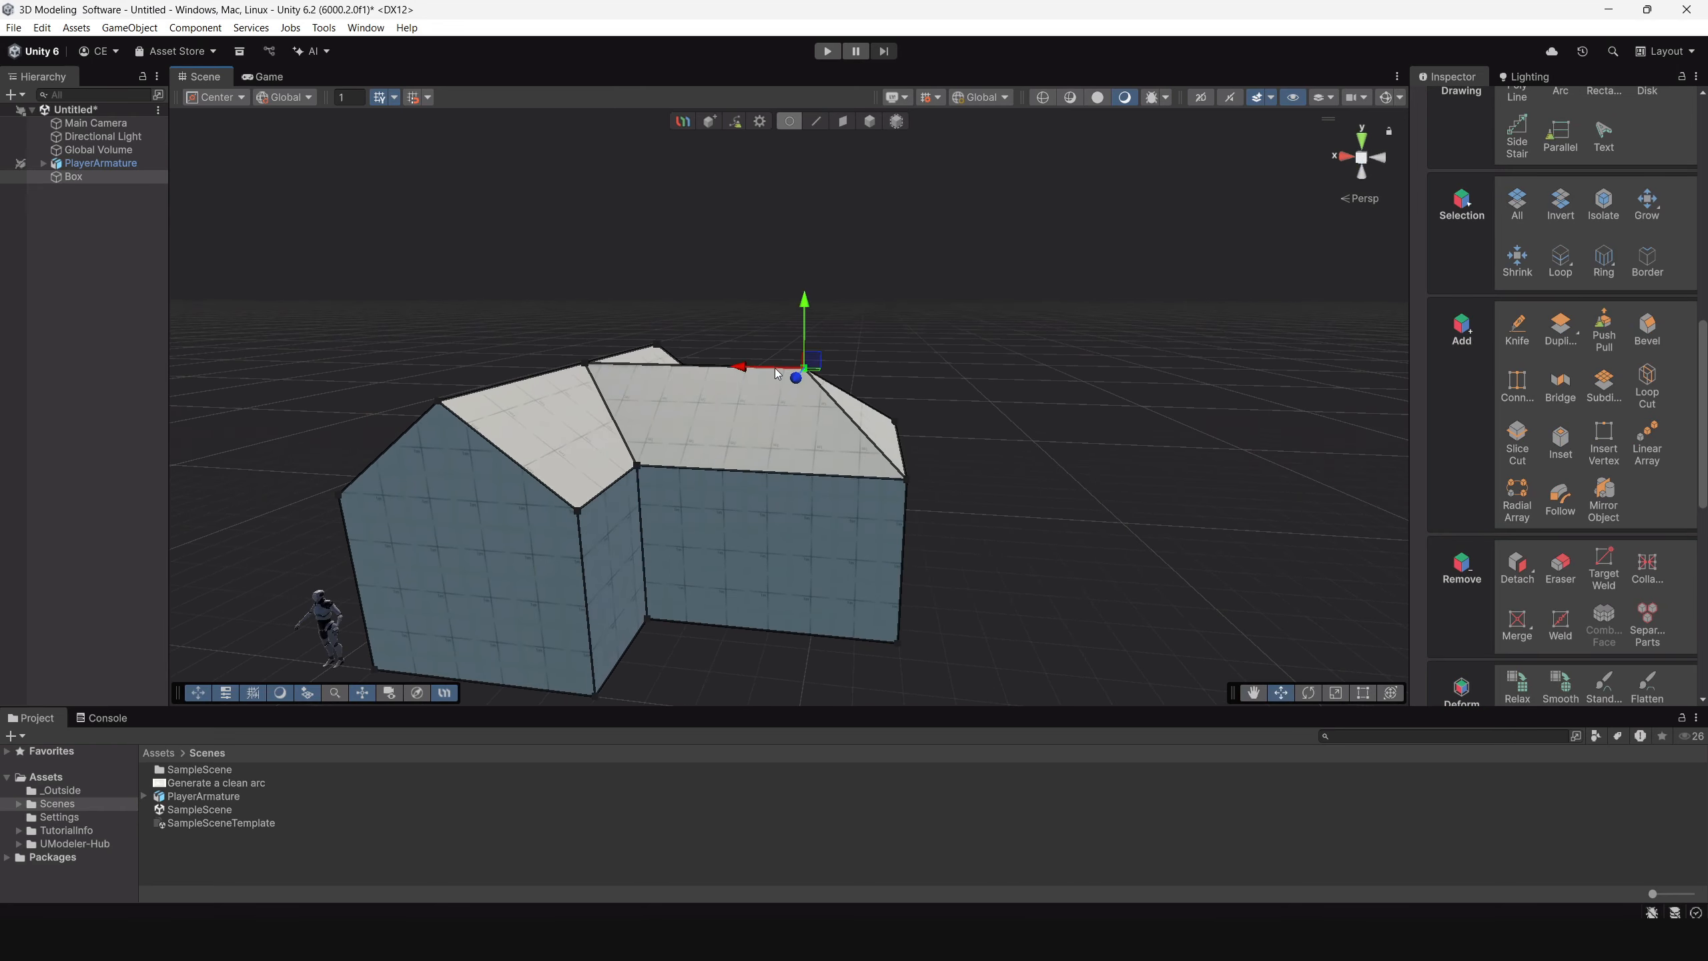
drag(738, 369, 819, 389)
alt+drag(1007, 479, 886, 458)
alt+drag(765, 451, 826, 441)
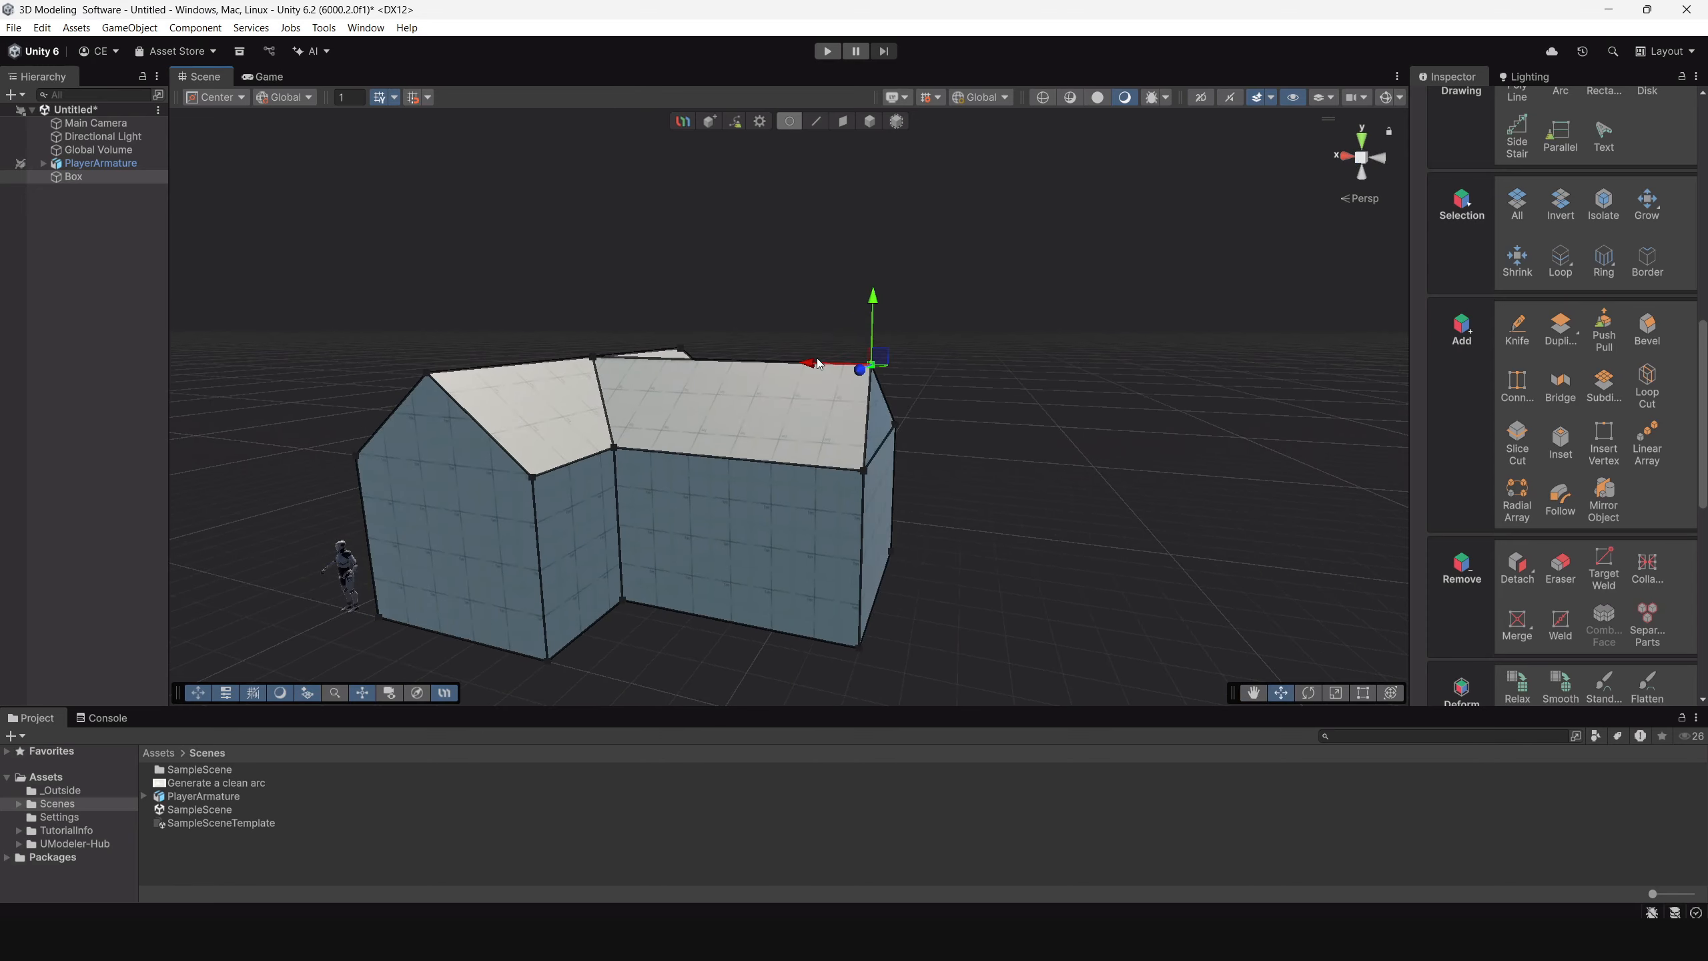
drag(821, 365, 838, 369)
mouse_move(1051, 491)
alt+mouse_down()
mouse_move(327, 489)
mouse_move(504, 455)
mouse_move(996, 499)
alt+mouse_up()
Select all the vertices of the wing's outer gable end, including the hidden ones.
scroll(988, 588, up, 4)
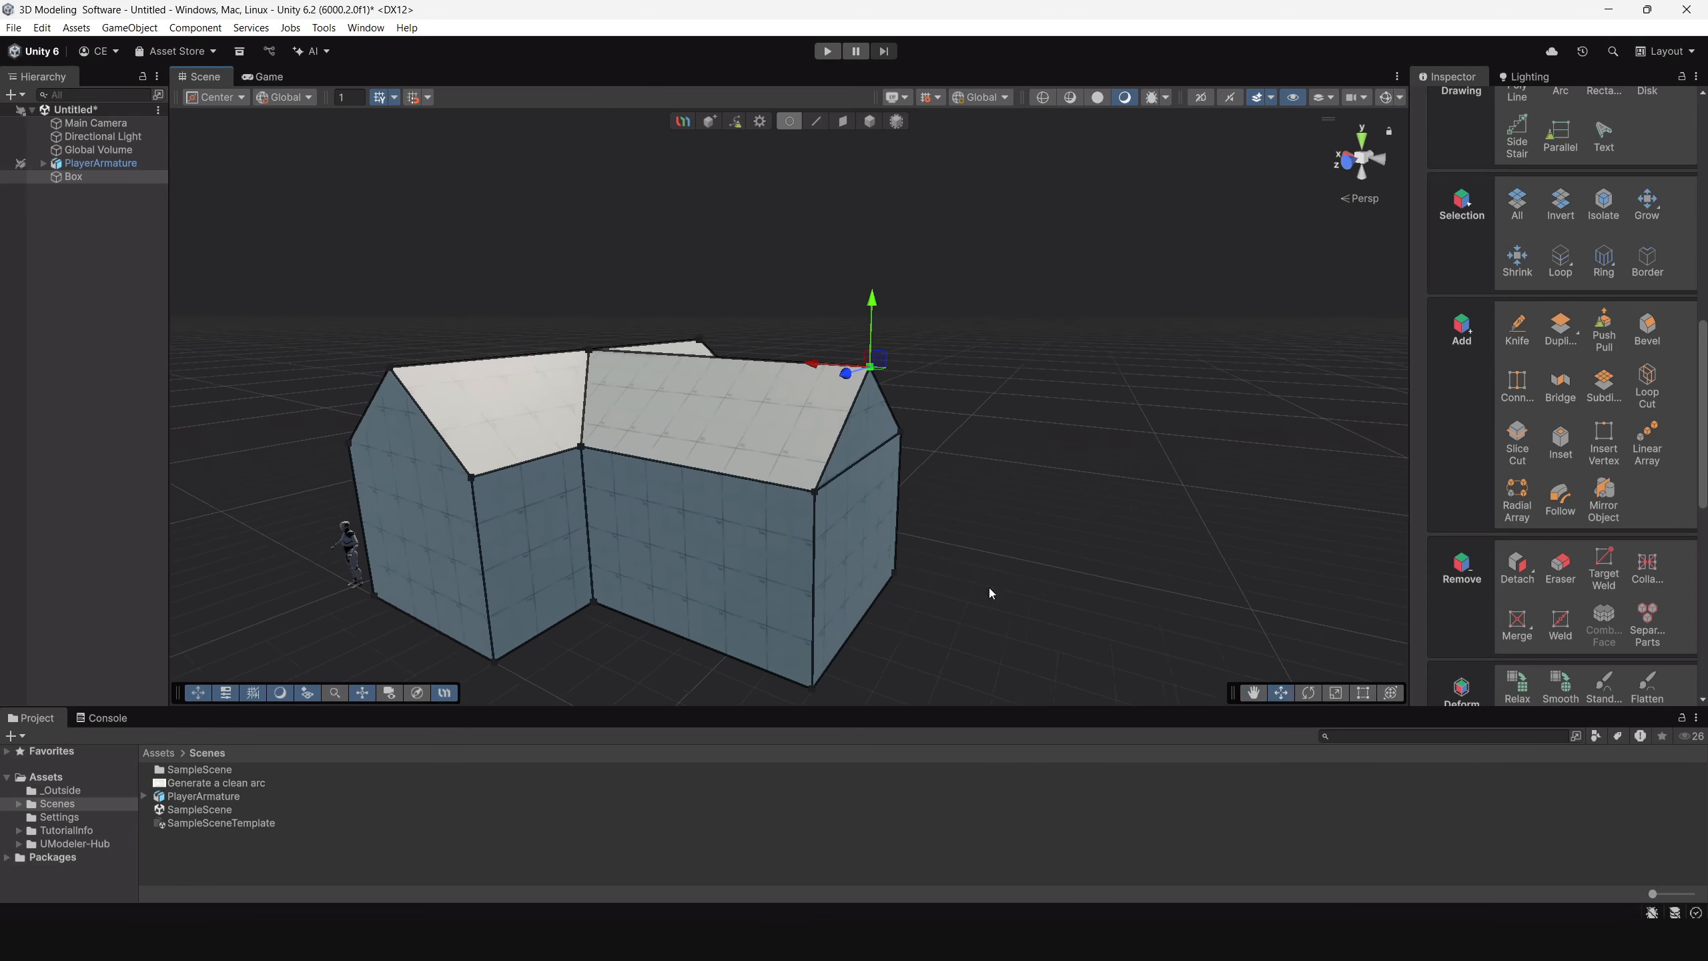
alt+drag(926, 420, 1131, 334)
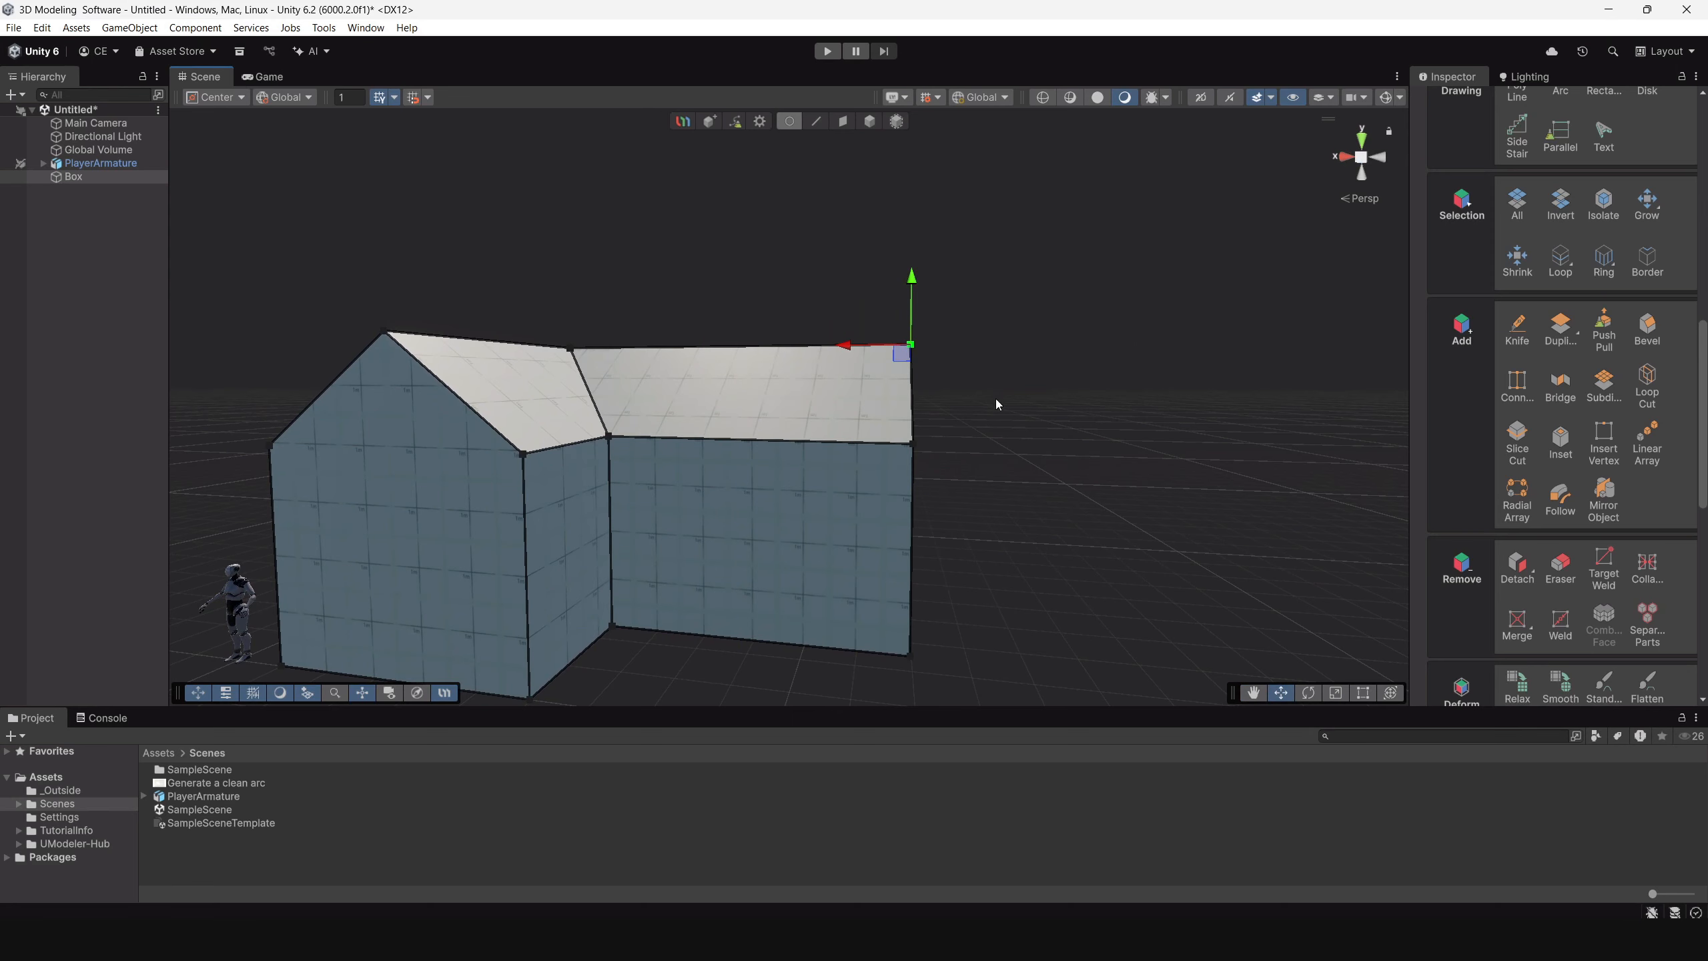
alt+drag(996, 398, 908, 501)
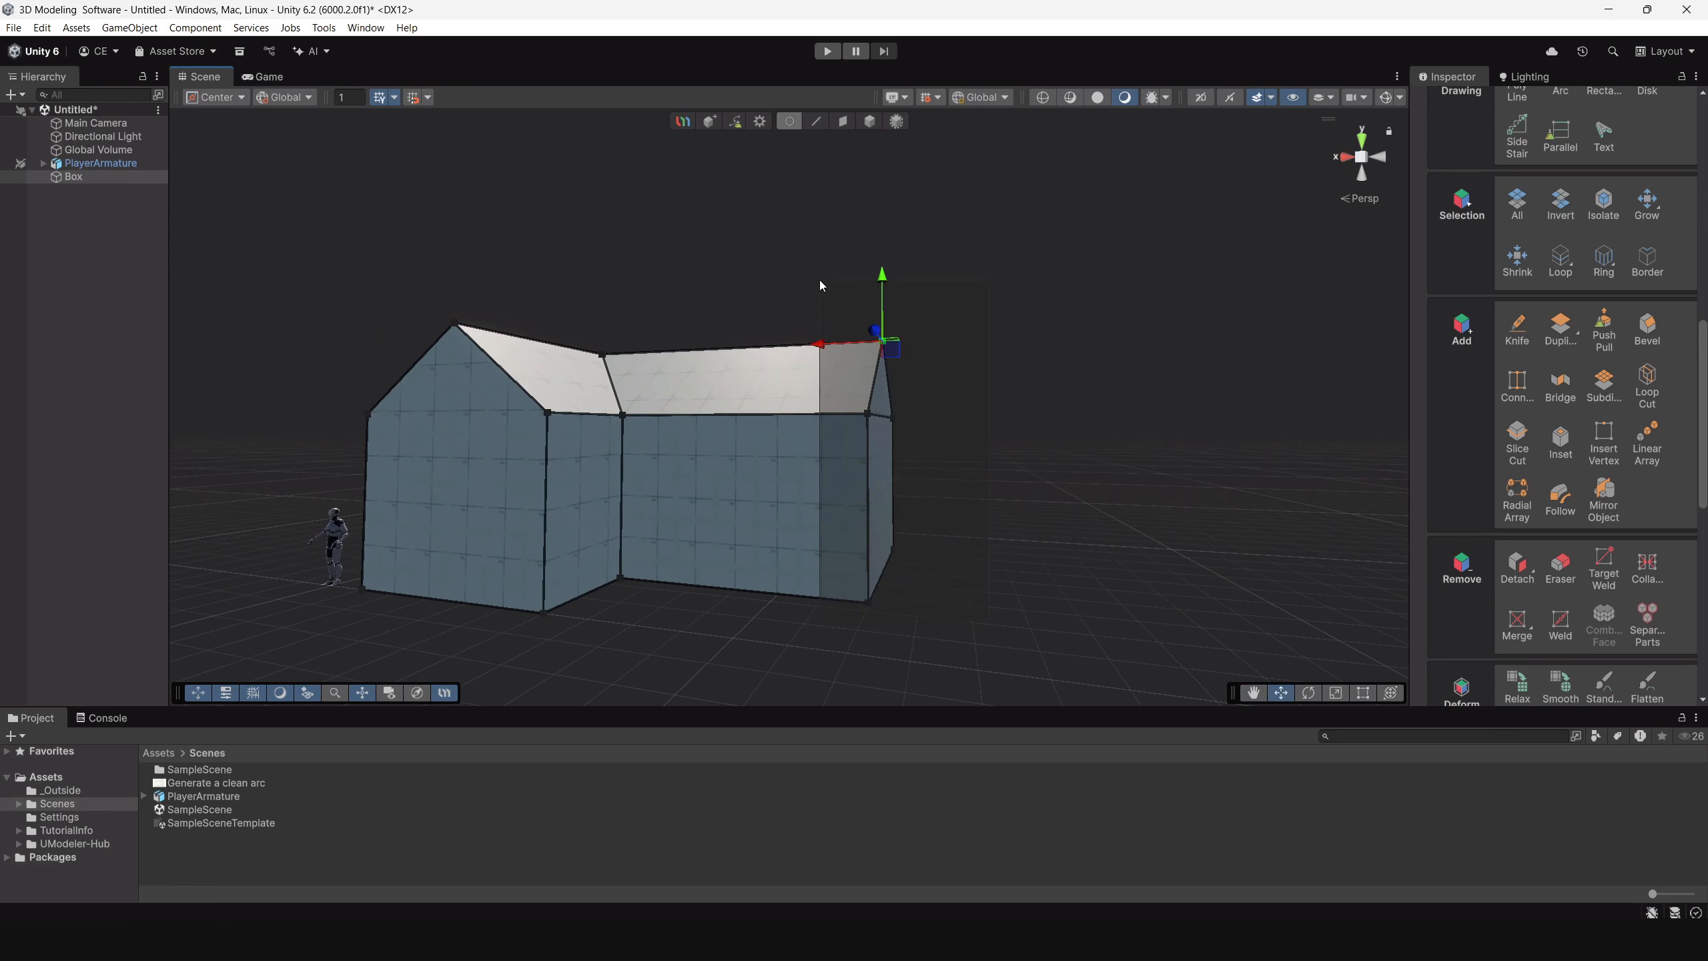
drag(820, 281, 819, 279)
scroll(1608, 553, down, 8)
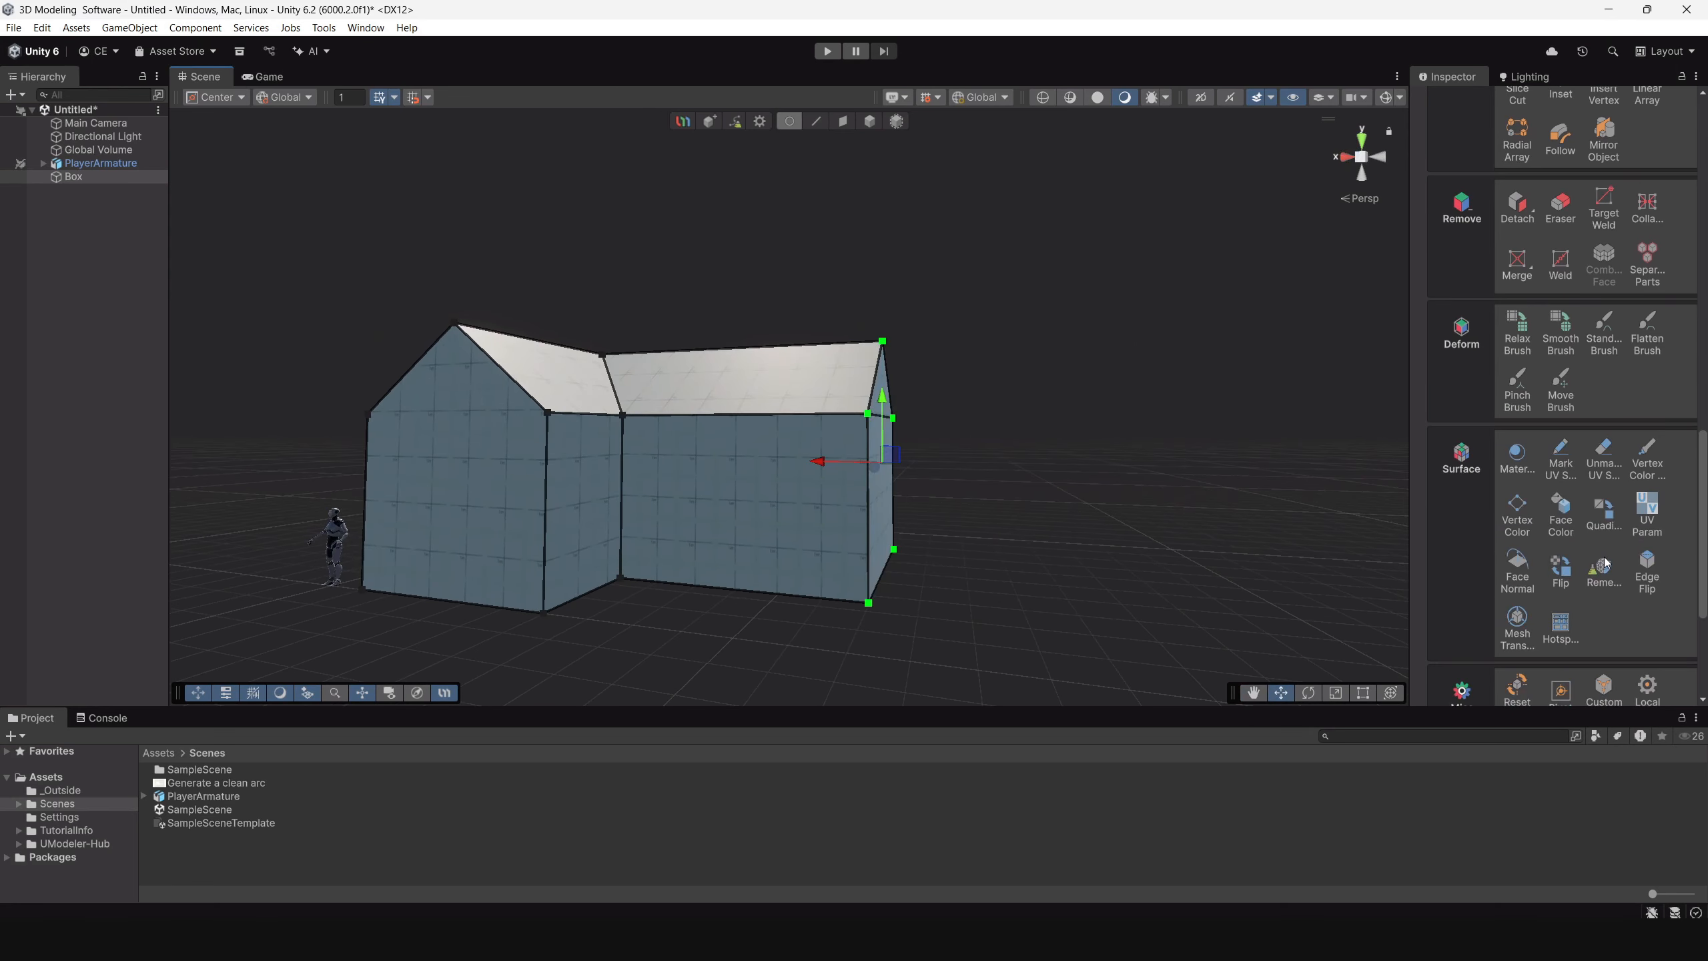
scroll(1606, 563, down, 5)
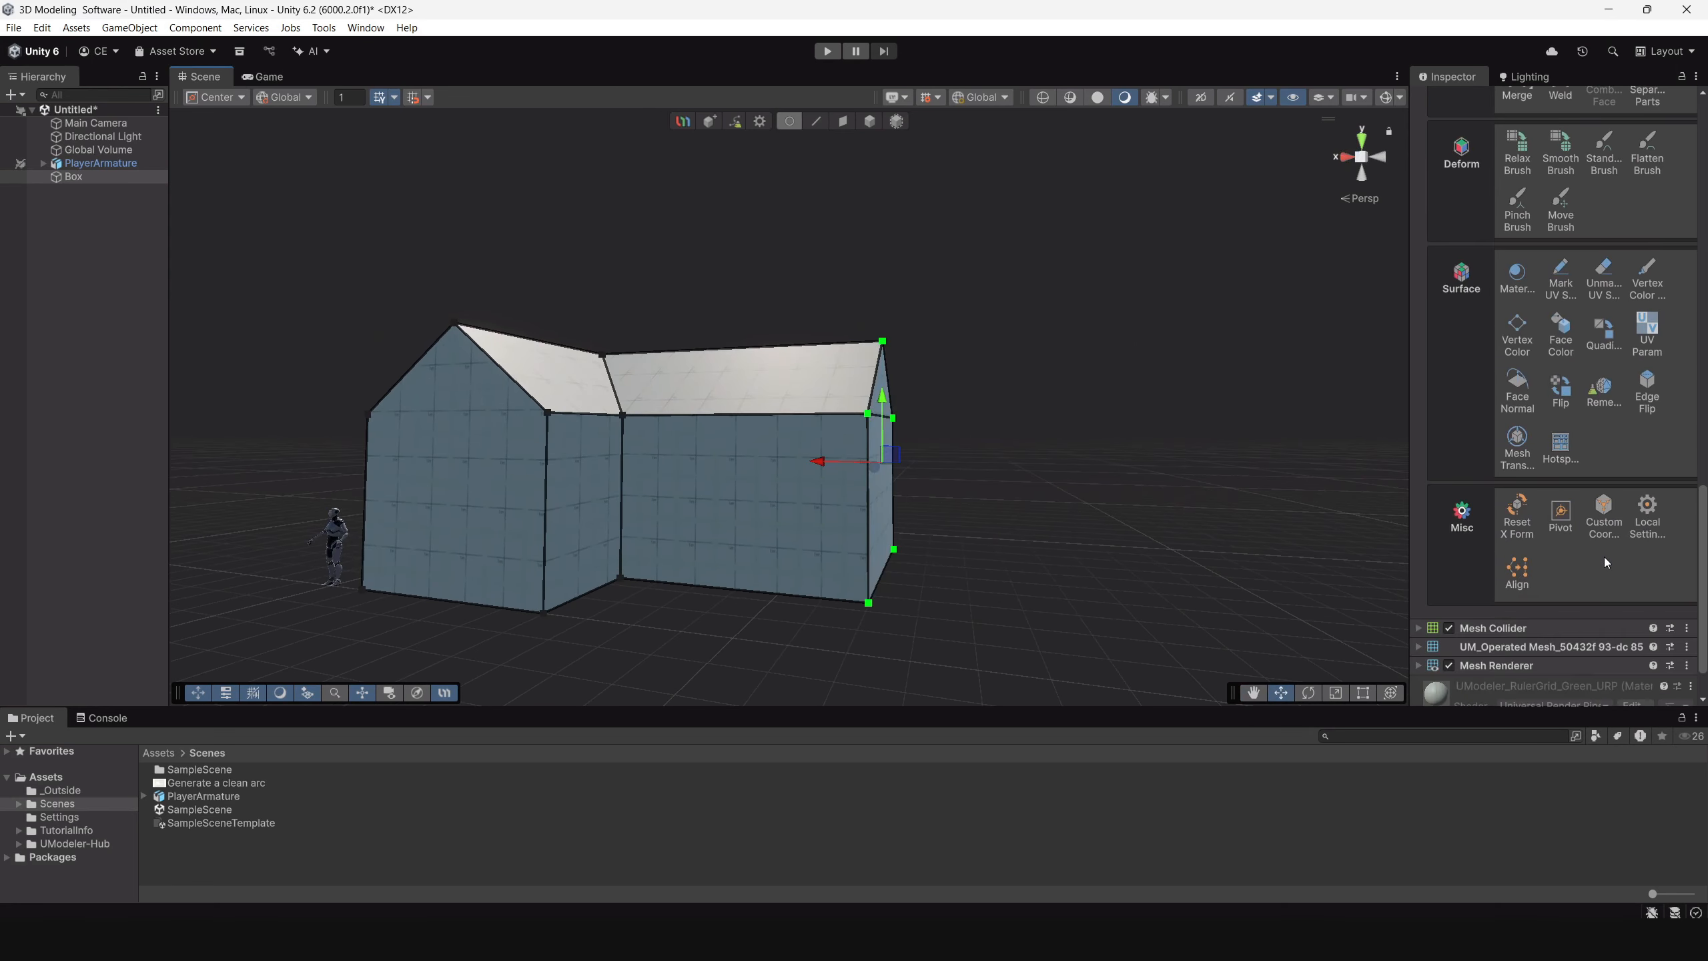
Try aligning the selected gable vertices with TowardsMin on the Z axis and on the Y axis.
click(1519, 573)
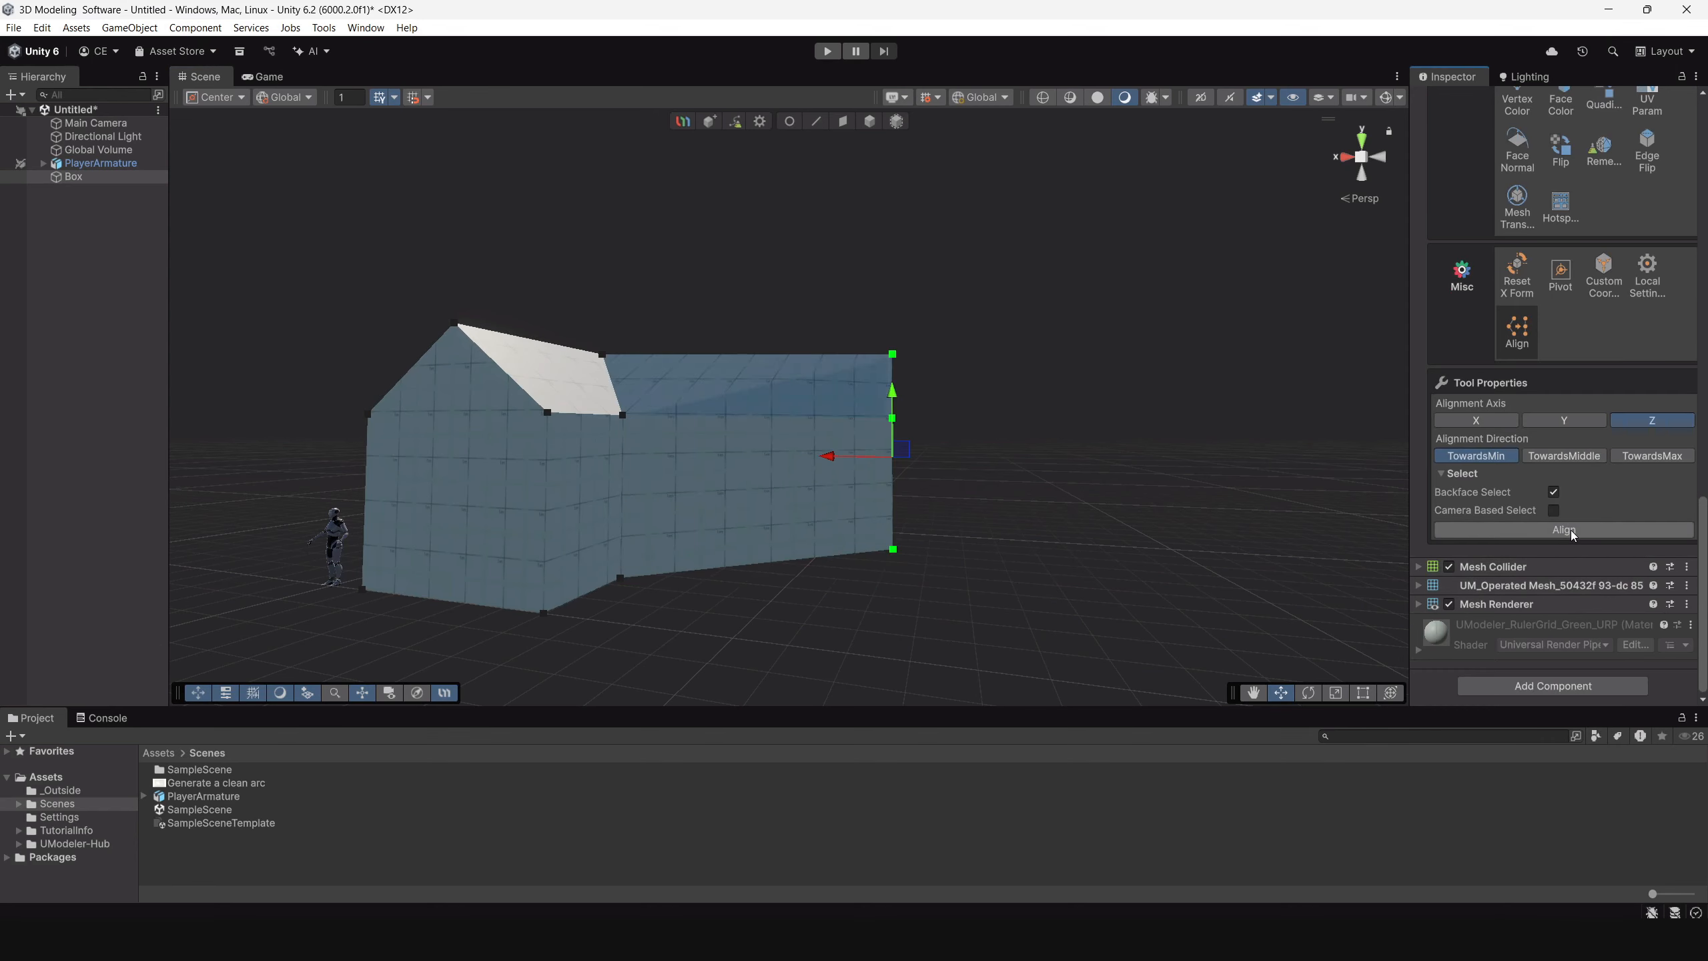
alt+drag(1130, 436, 1109, 482)
click(1565, 422)
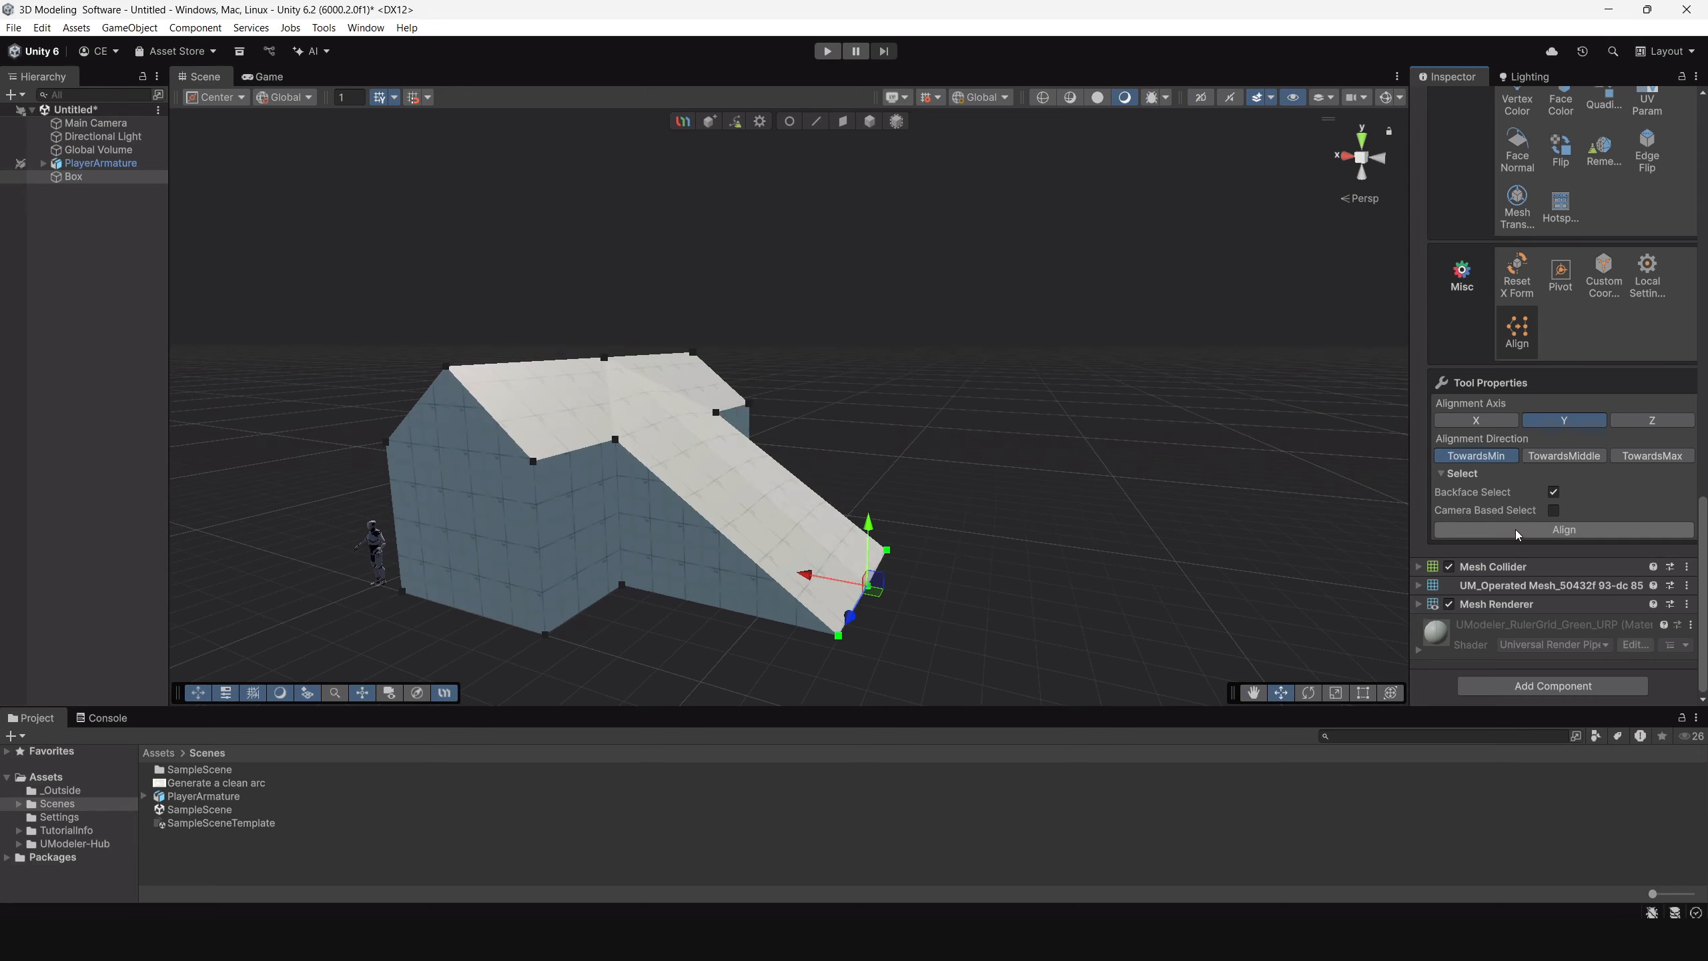
Align the wing's gable end vertices on the X axis with the TowardsMin direction.
click(1504, 422)
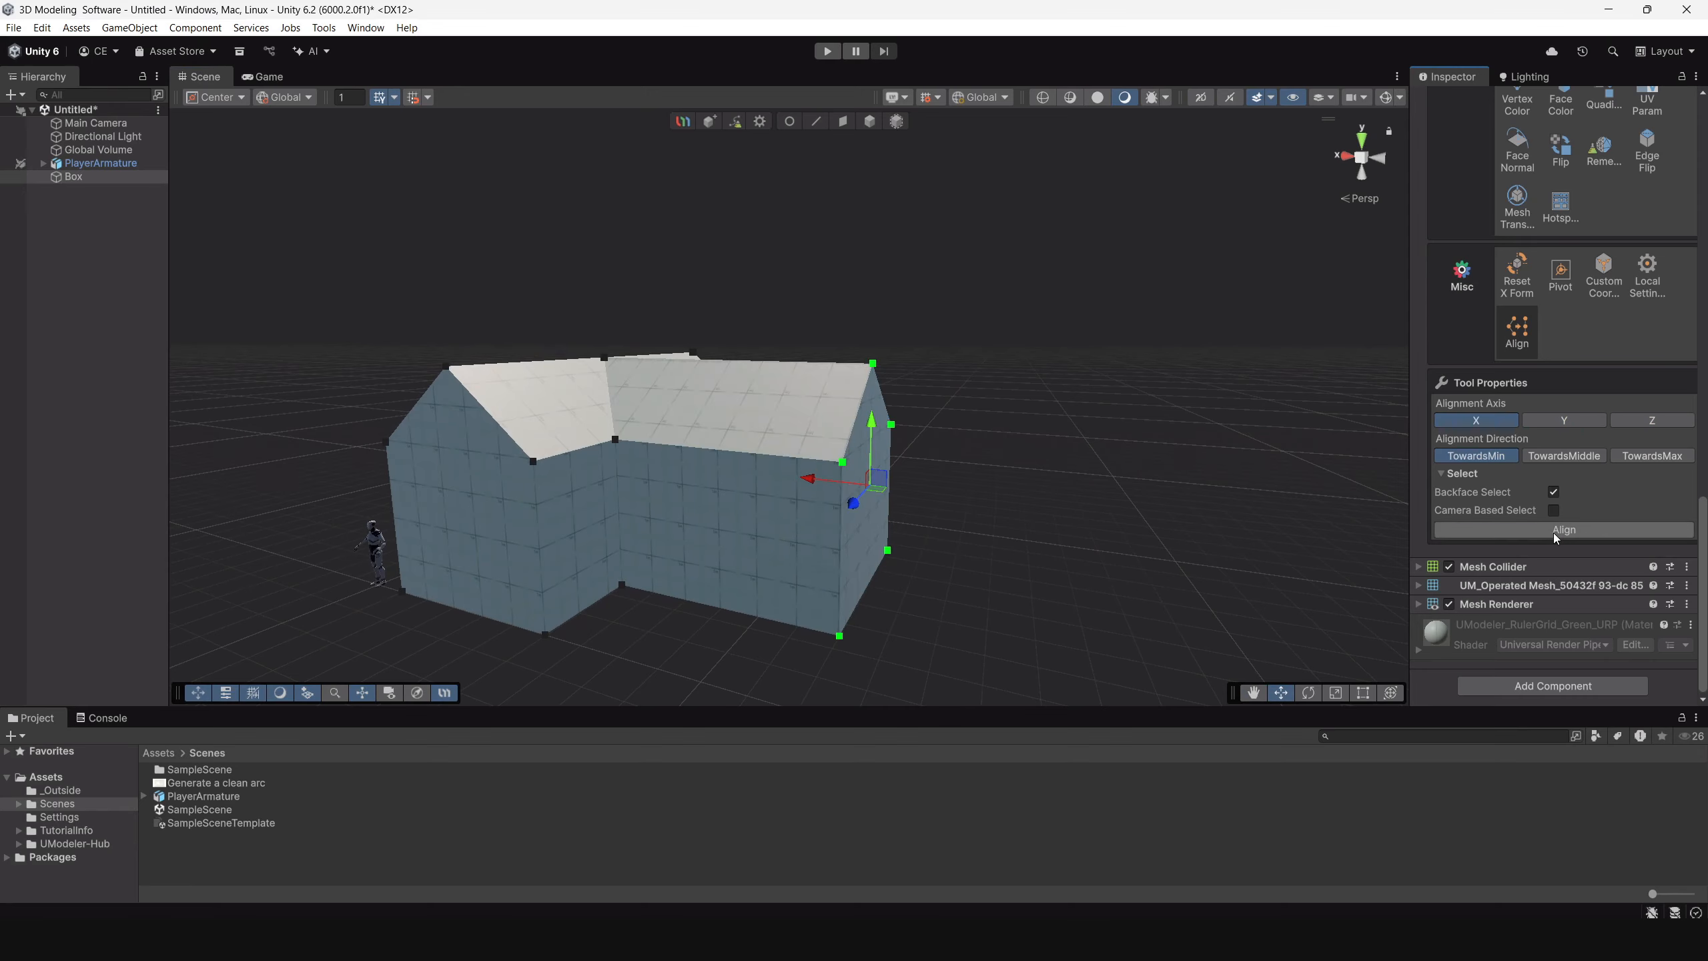
alt+drag(1048, 523, 998, 526)
scroll(998, 551, up, 8)
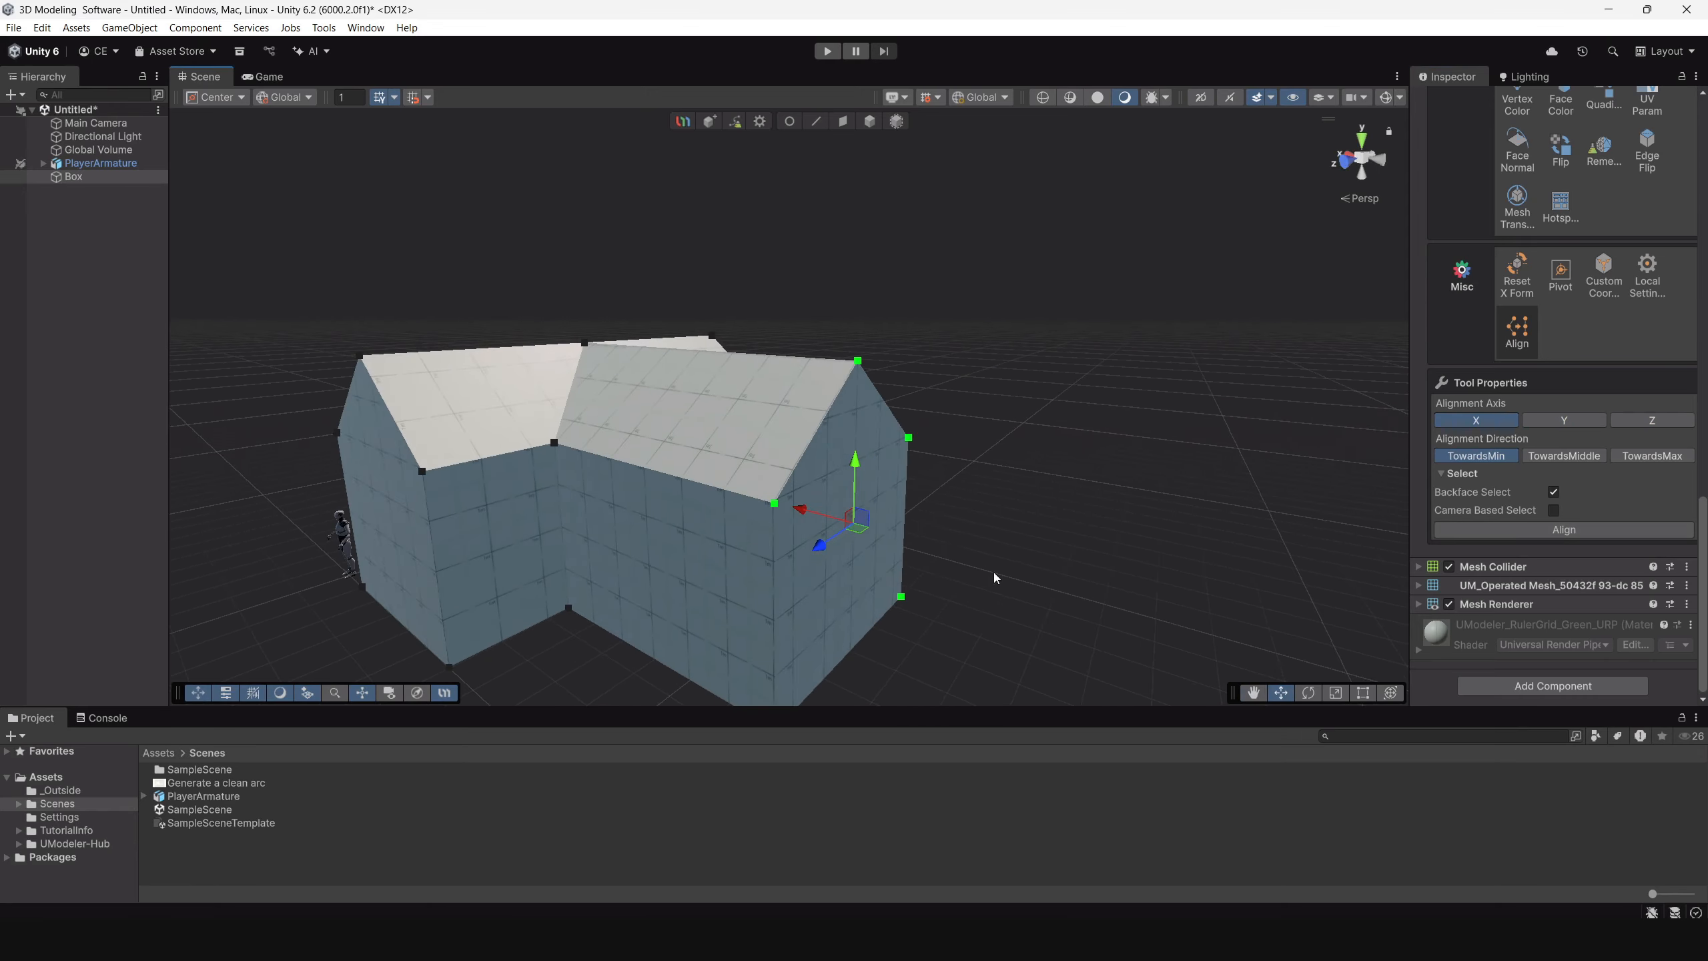
alt+drag(1062, 471, 938, 421)
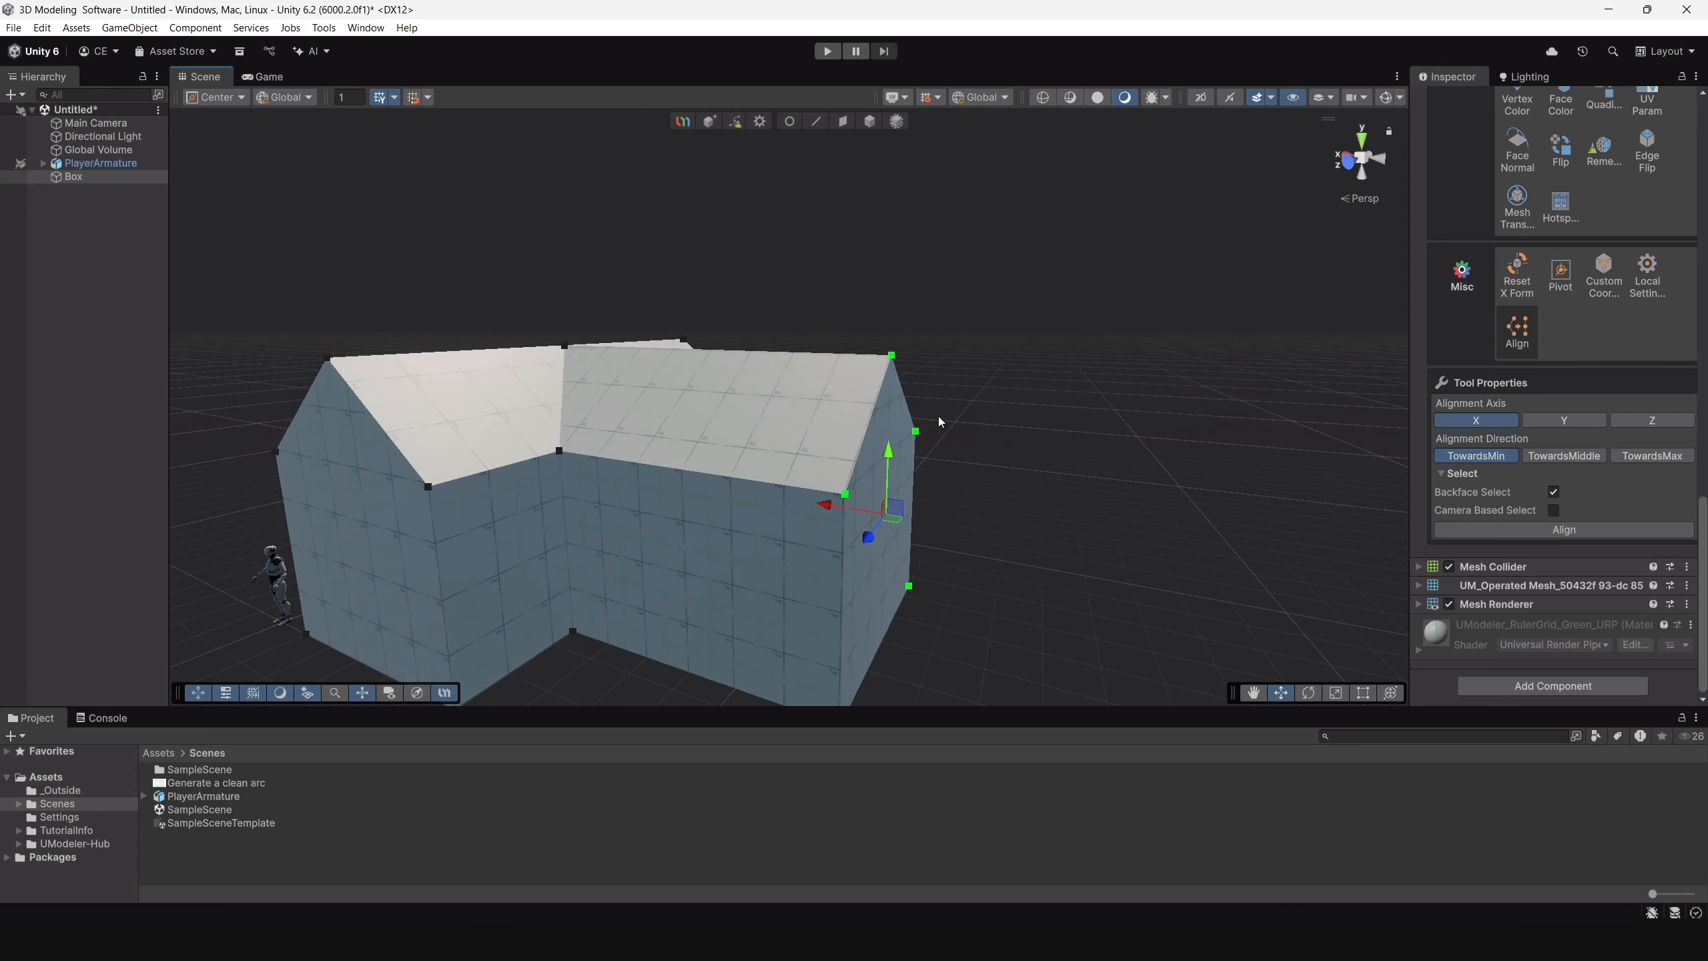
alt+drag(1044, 540, 916, 456)
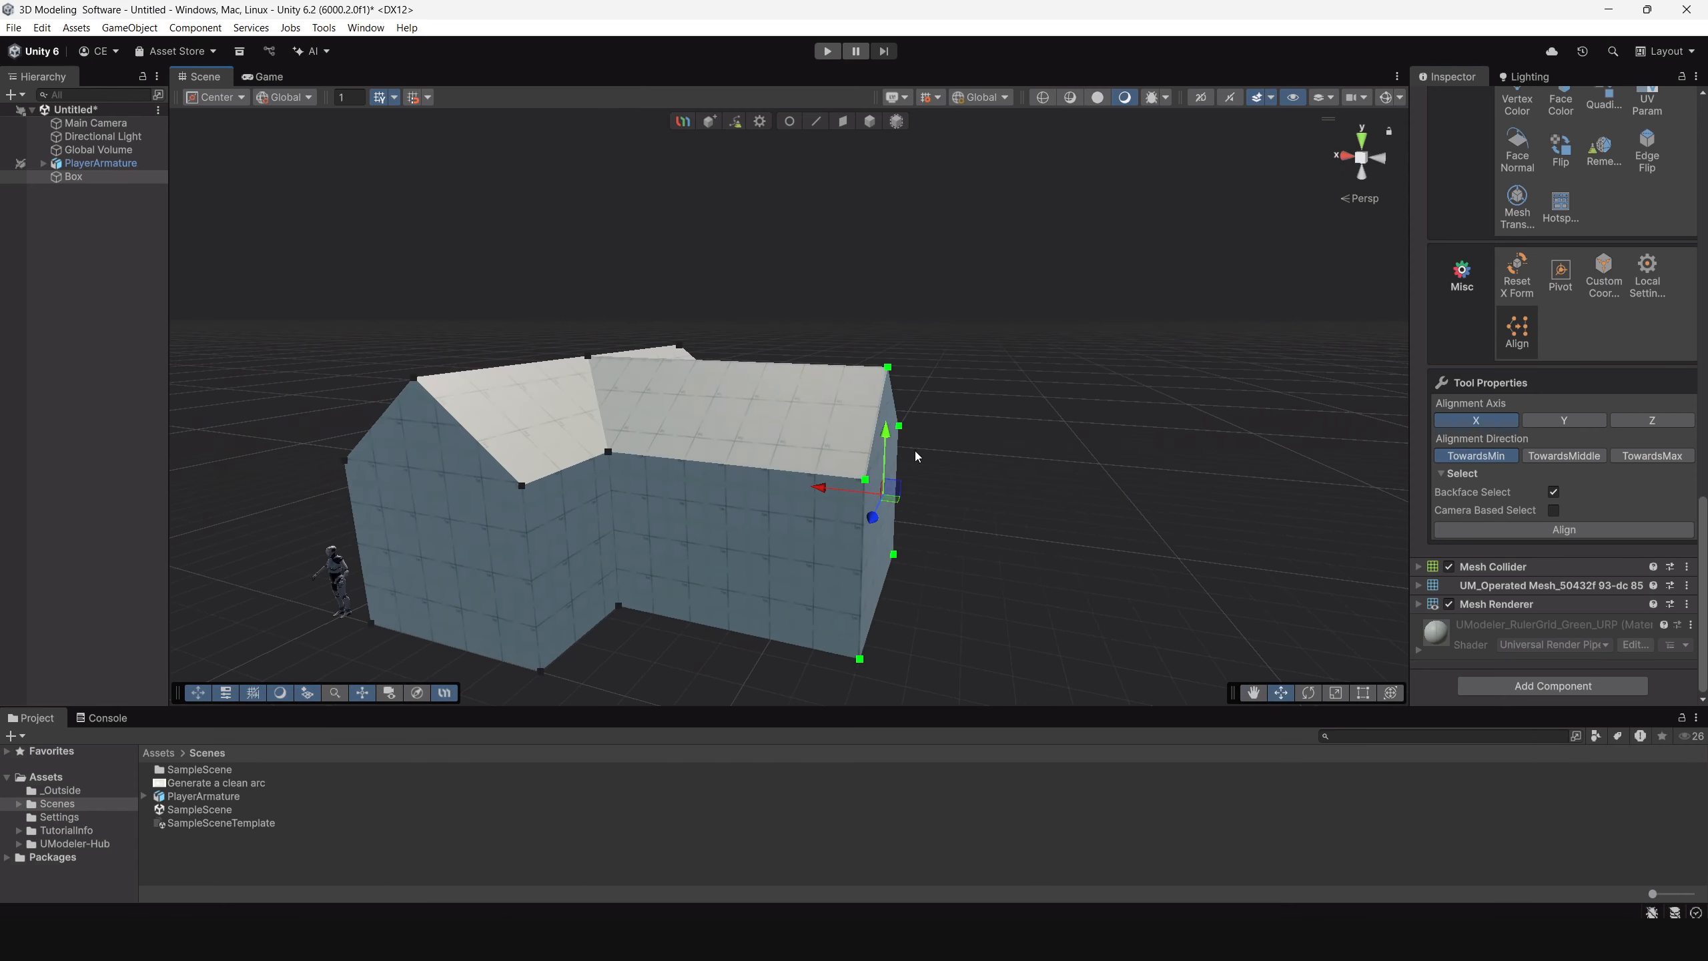
Move the front gable end face of the main body outward along Z to lengthen the house.
click(868, 127)
click(847, 265)
click(813, 445)
alt+drag(813, 445, 830, 476)
middle_drag(777, 499, 864, 462)
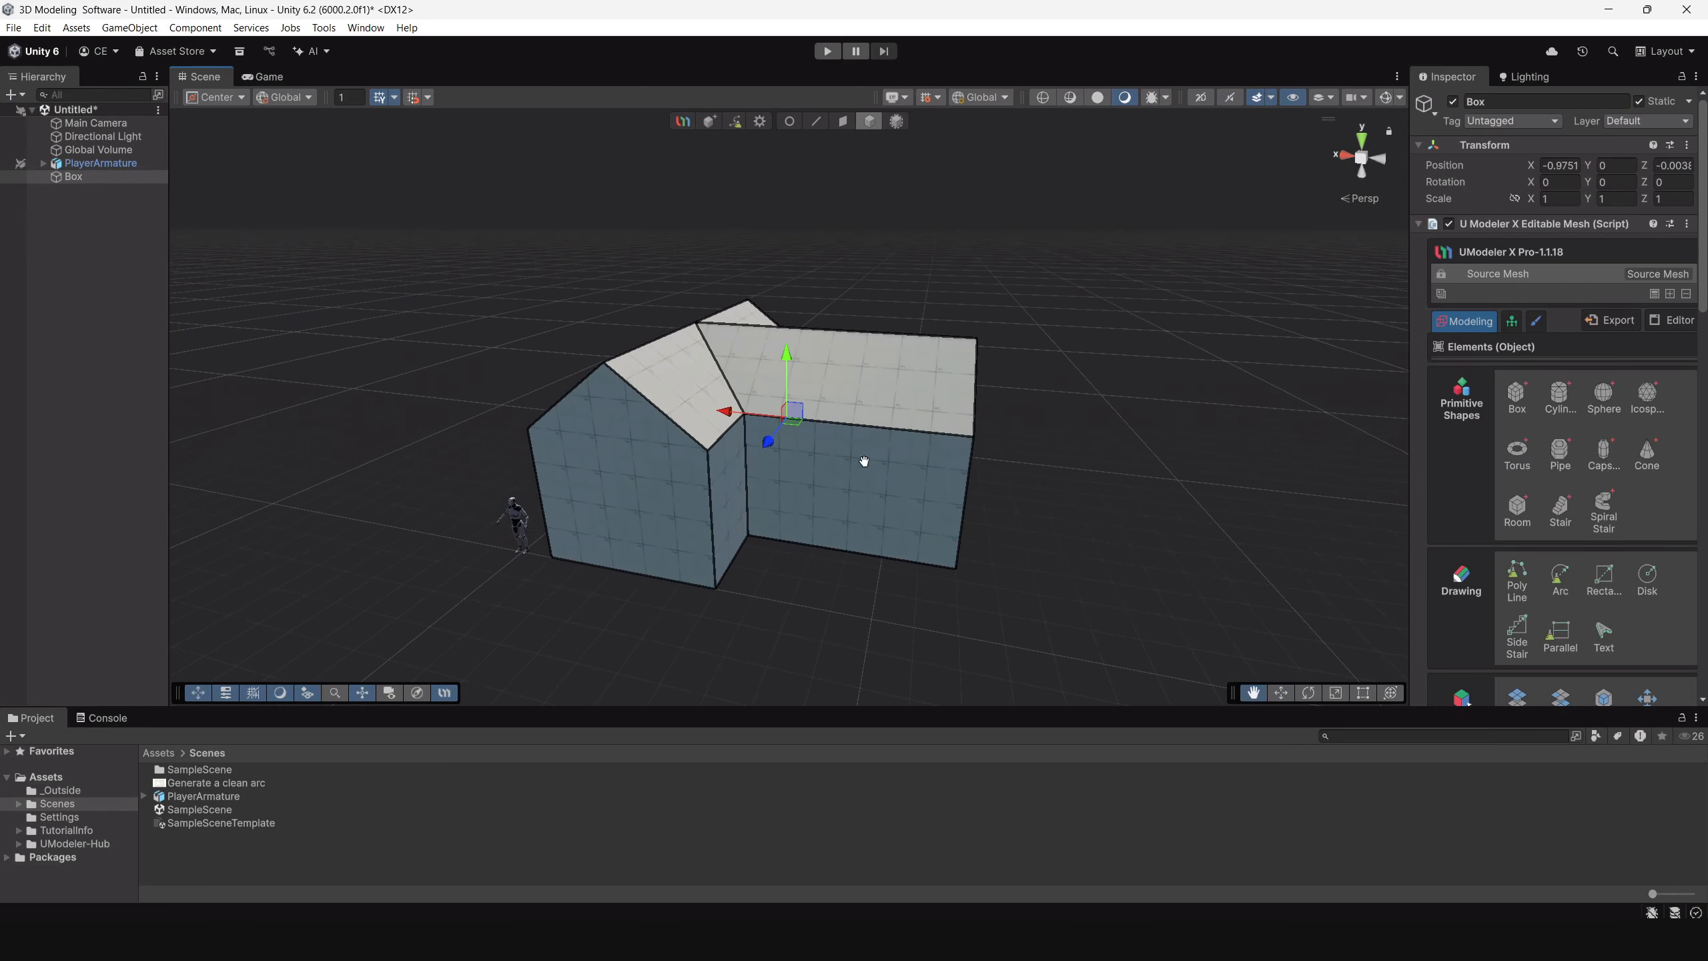
alt+drag(864, 461, 1011, 451)
click(845, 119)
scroll(986, 538, up, 2)
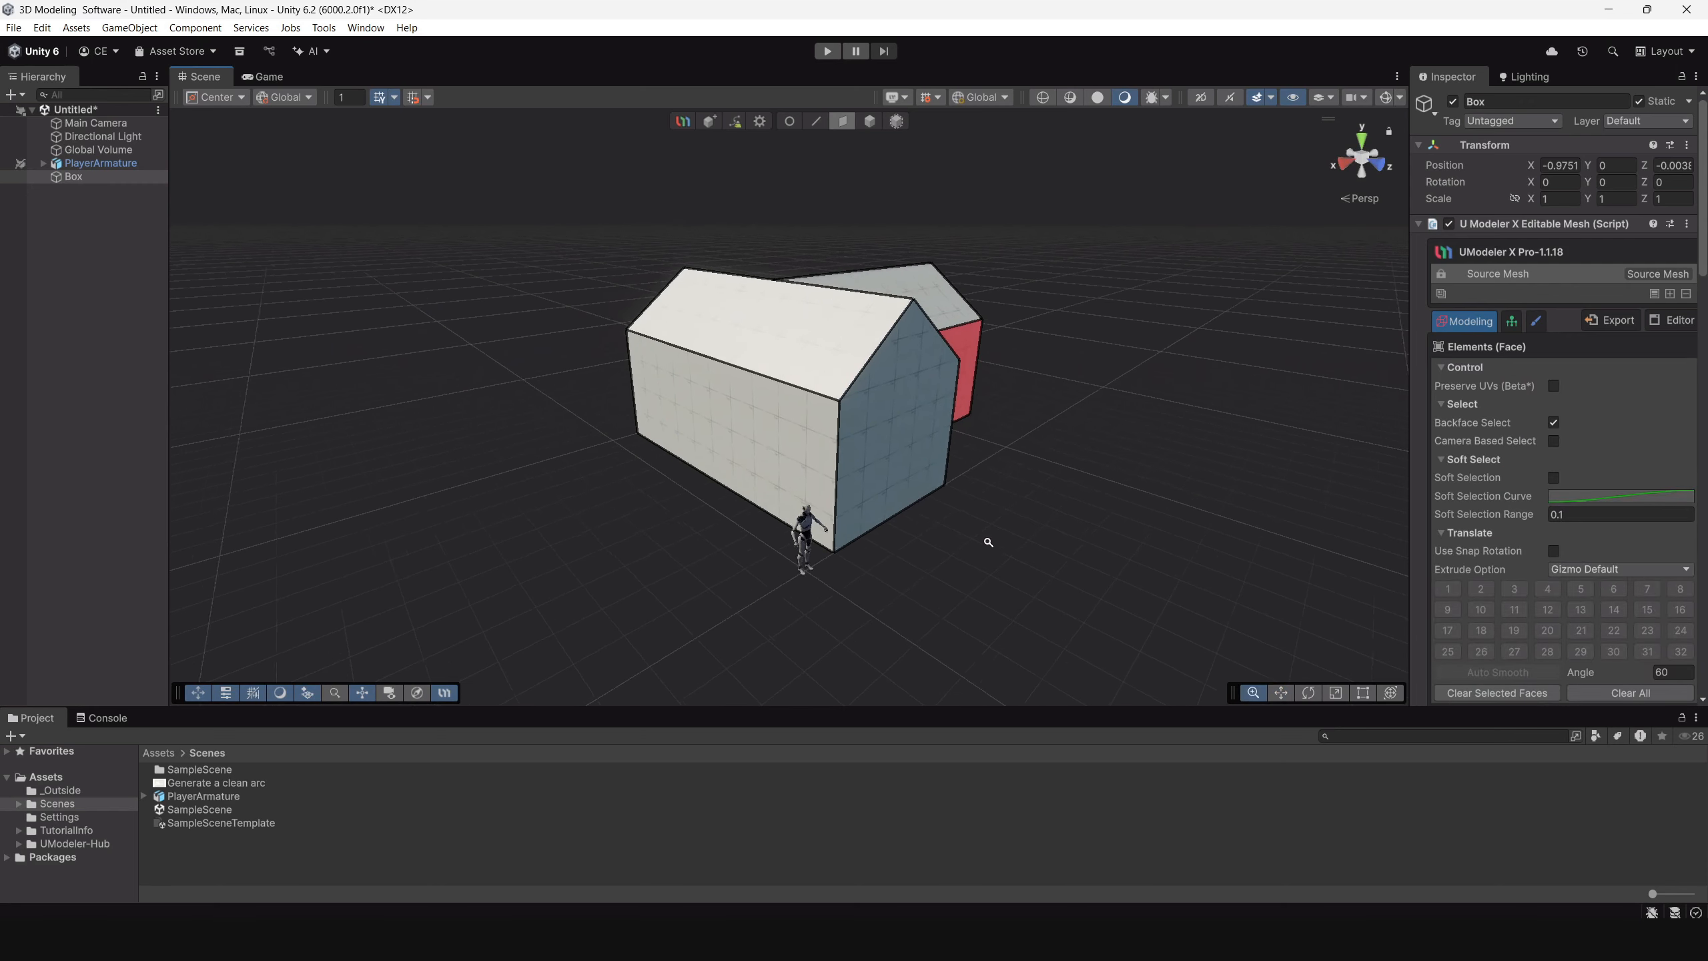
click(919, 430)
drag(976, 446, 880, 496)
alt+drag(999, 458, 859, 435)
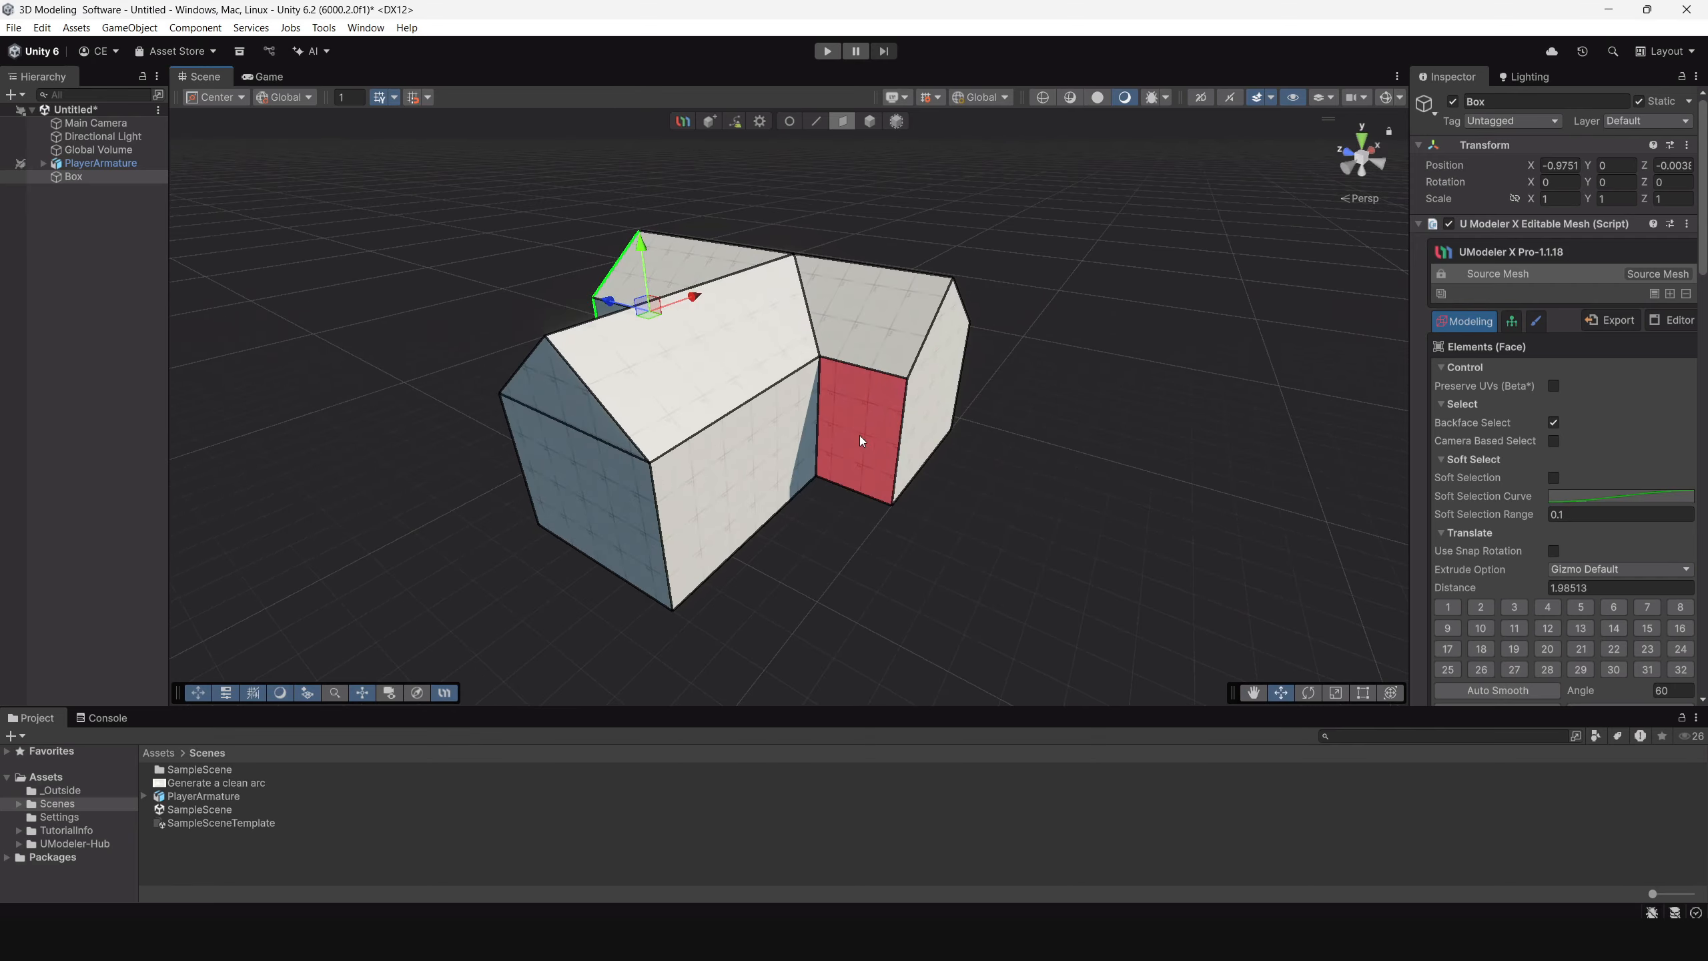
Select both faces of the side wing's outer gable end and move them along X to adjust the wing's length.
click(923, 403)
drag(881, 369, 862, 414)
alt+drag(862, 413, 420, 287)
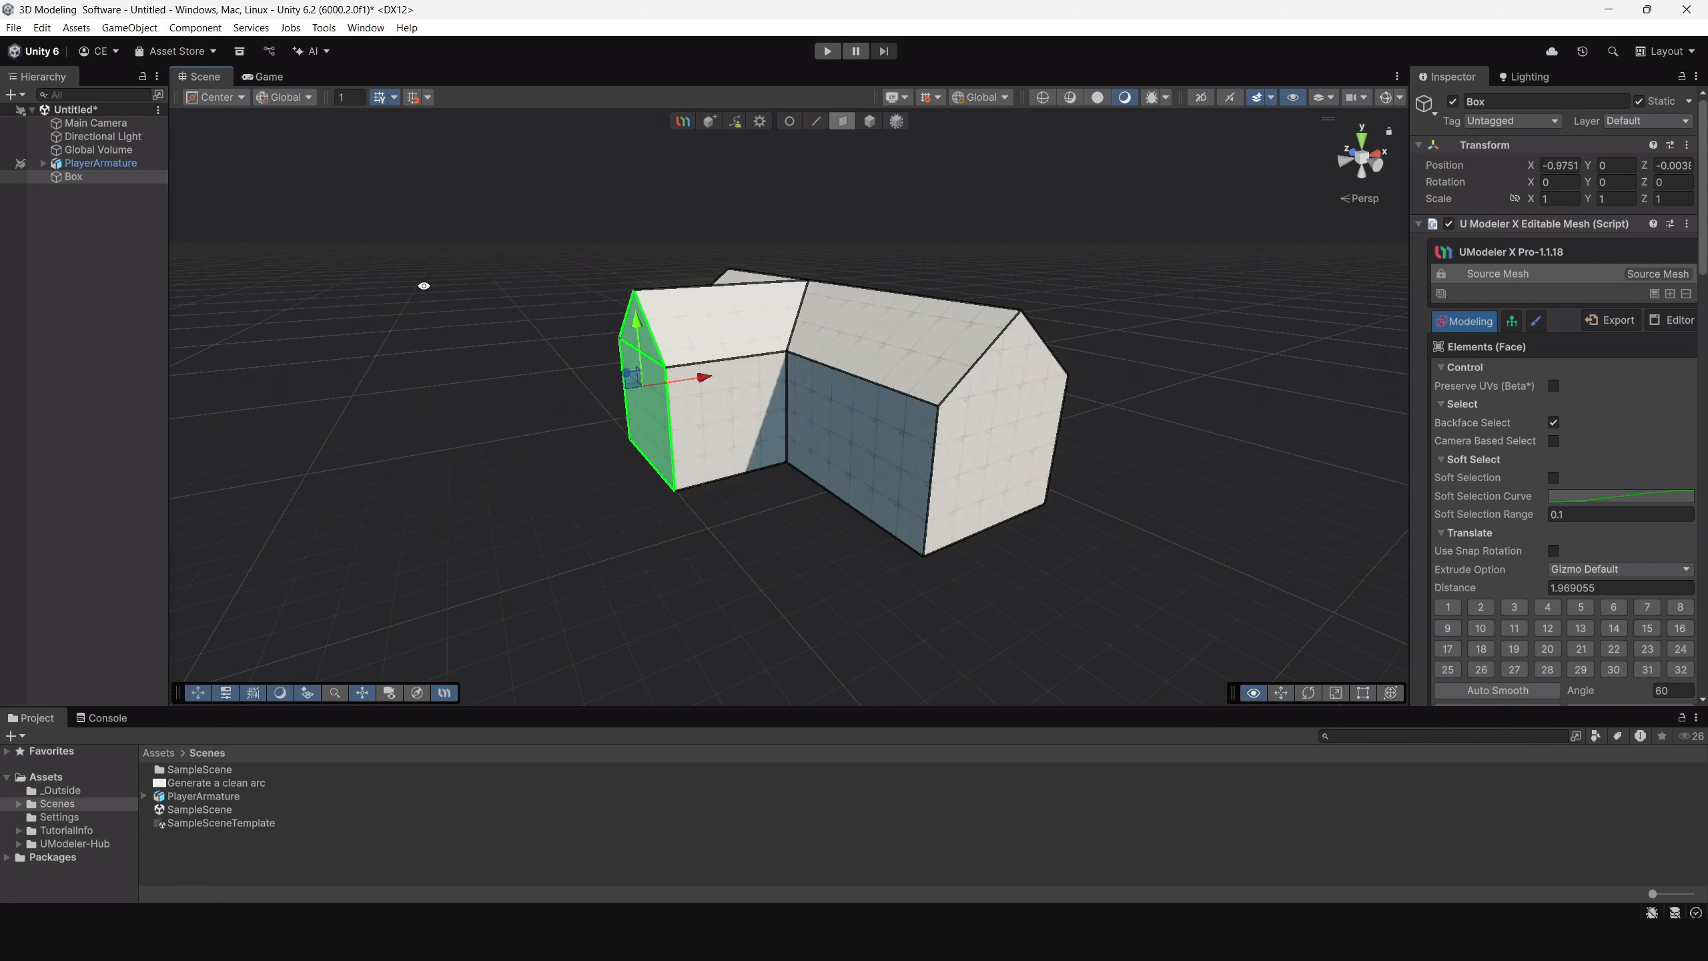
Select the main body's rear gable end face and move it along Z to adjust the body's length.
click(994, 415)
drag(950, 417, 897, 387)
alt+drag(671, 402, 921, 425)
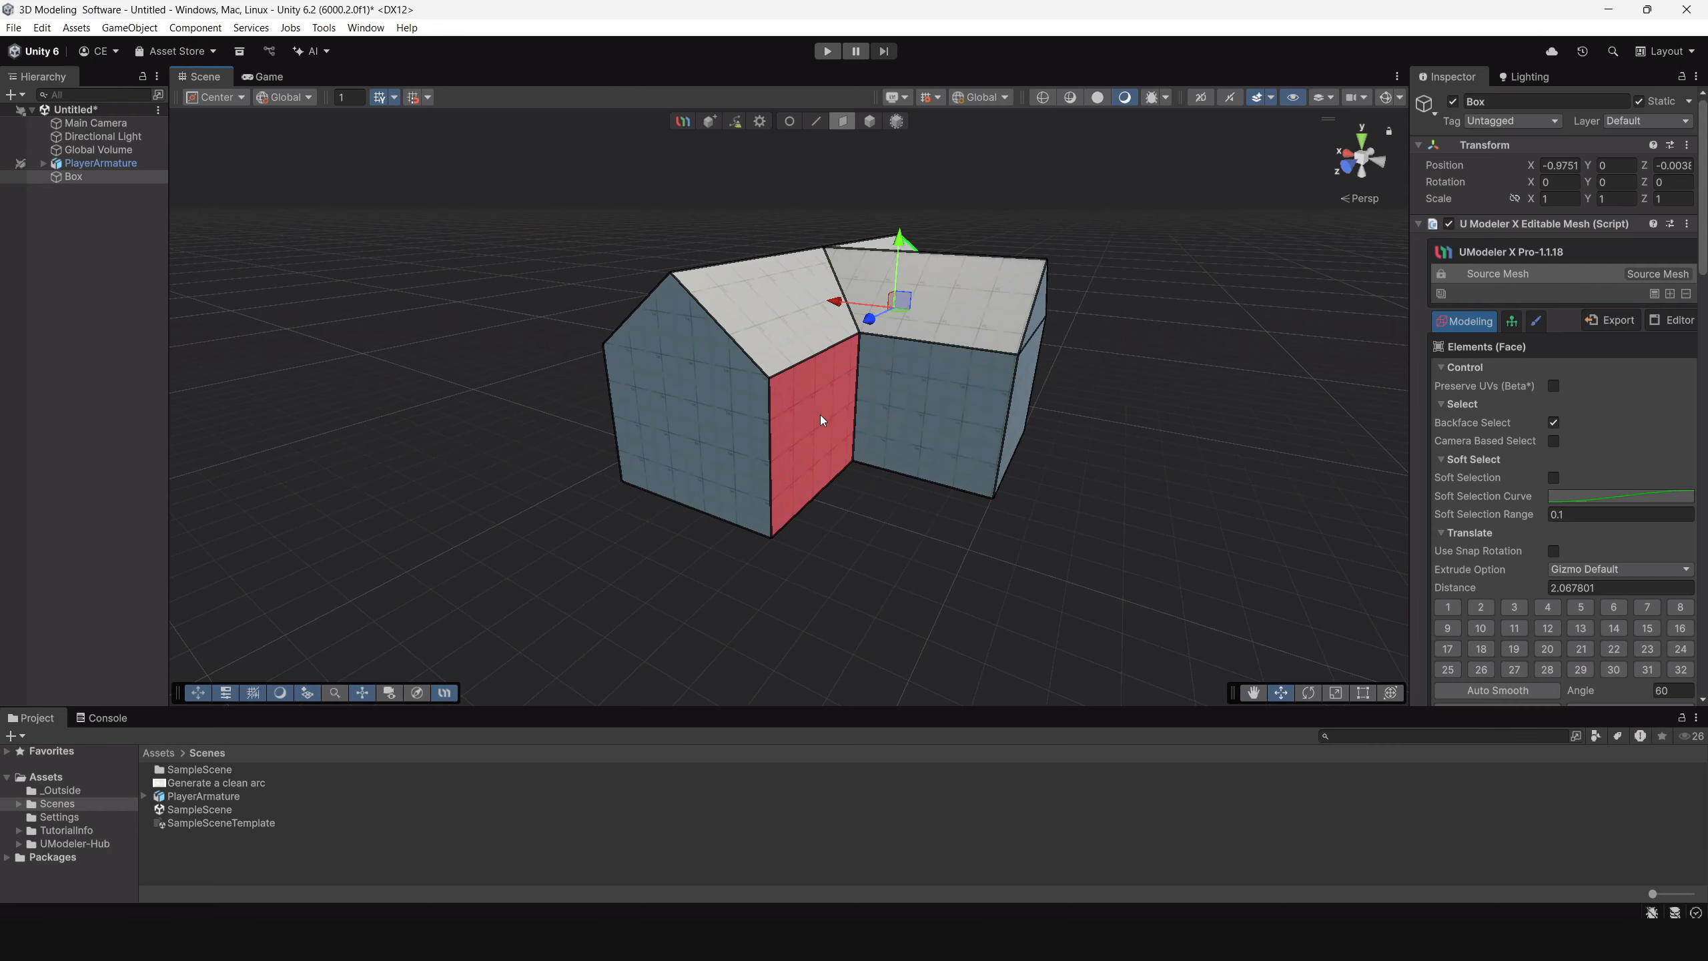
mouse_move(817, 417)
alt+mouse_down()
mouse_move(854, 408)
mouse_move(807, 414)
alt+mouse_up()
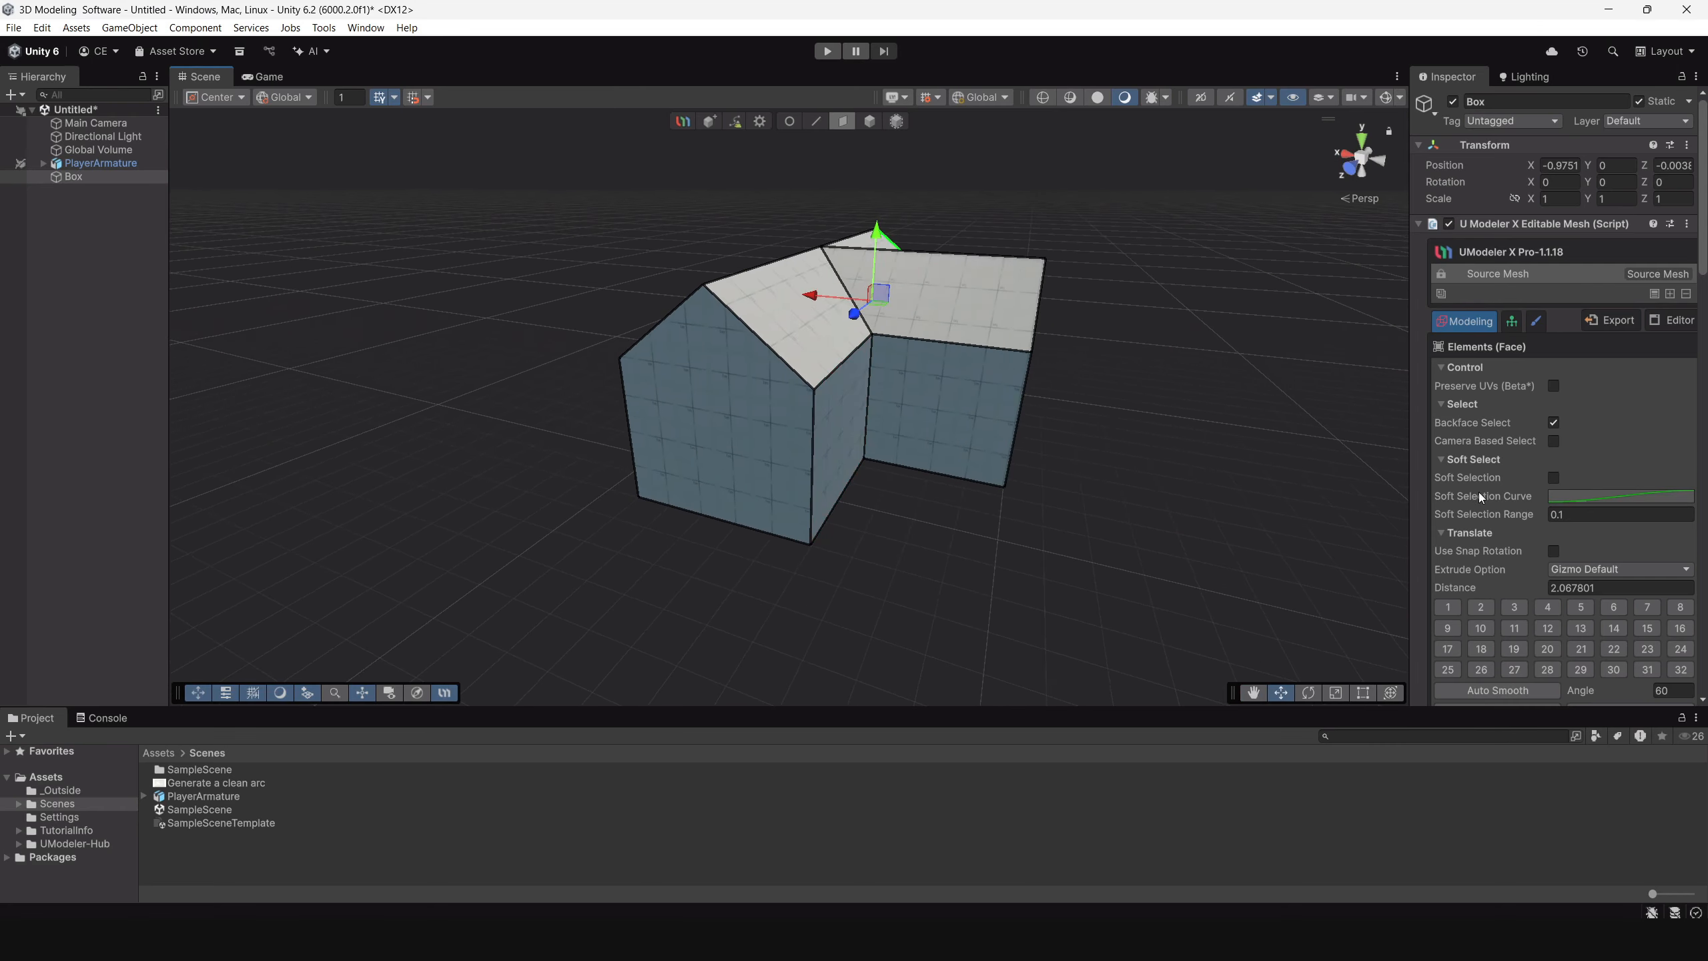
Leave face editing and make PlayerArmature pickable in the scene again.
scroll(1571, 492, down, 3)
scroll(1572, 492, down, 5)
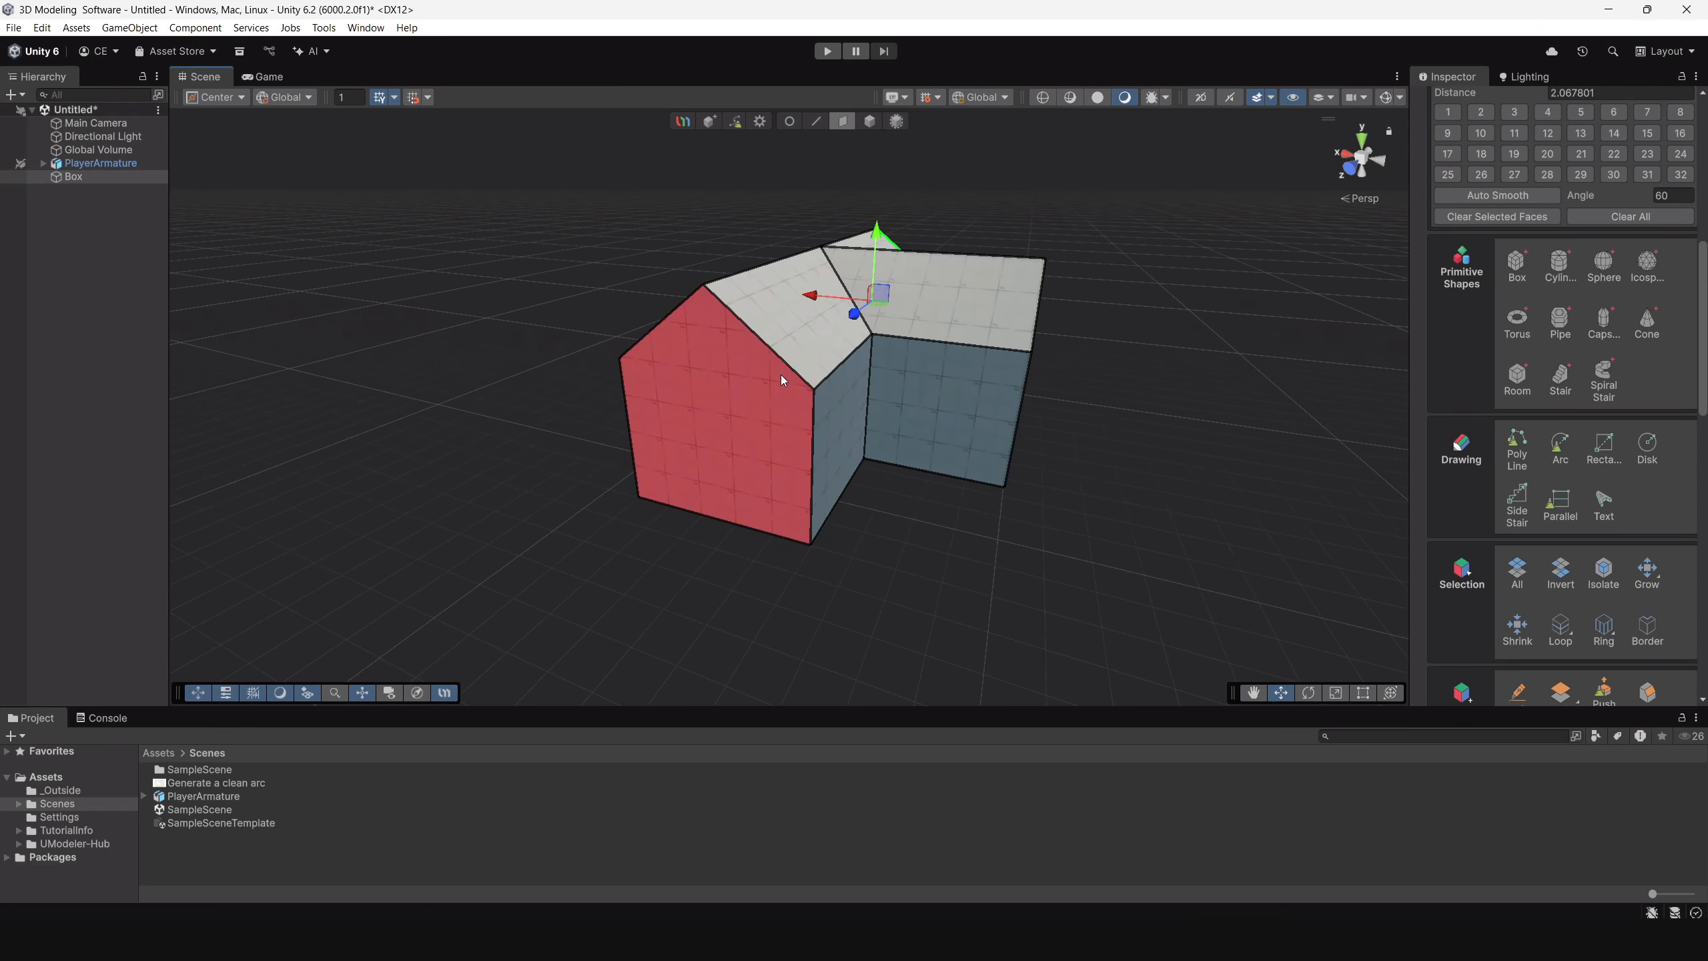
scroll(841, 437, up, 2)
alt+drag(913, 504, 832, 465)
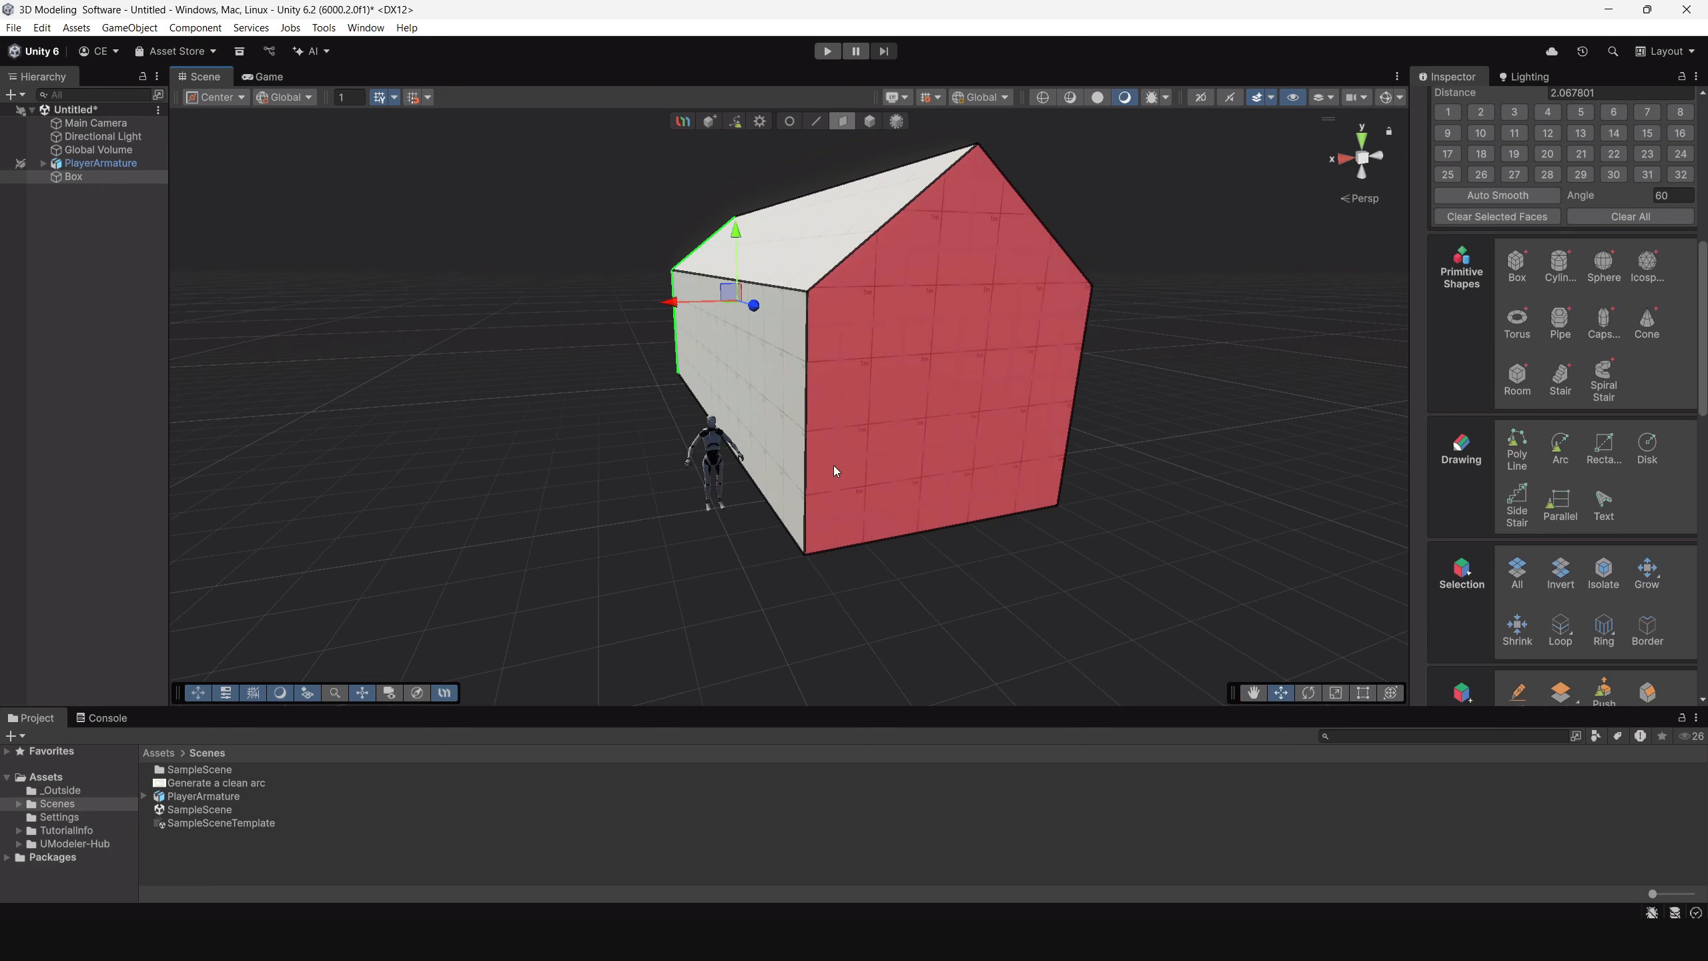
click(870, 122)
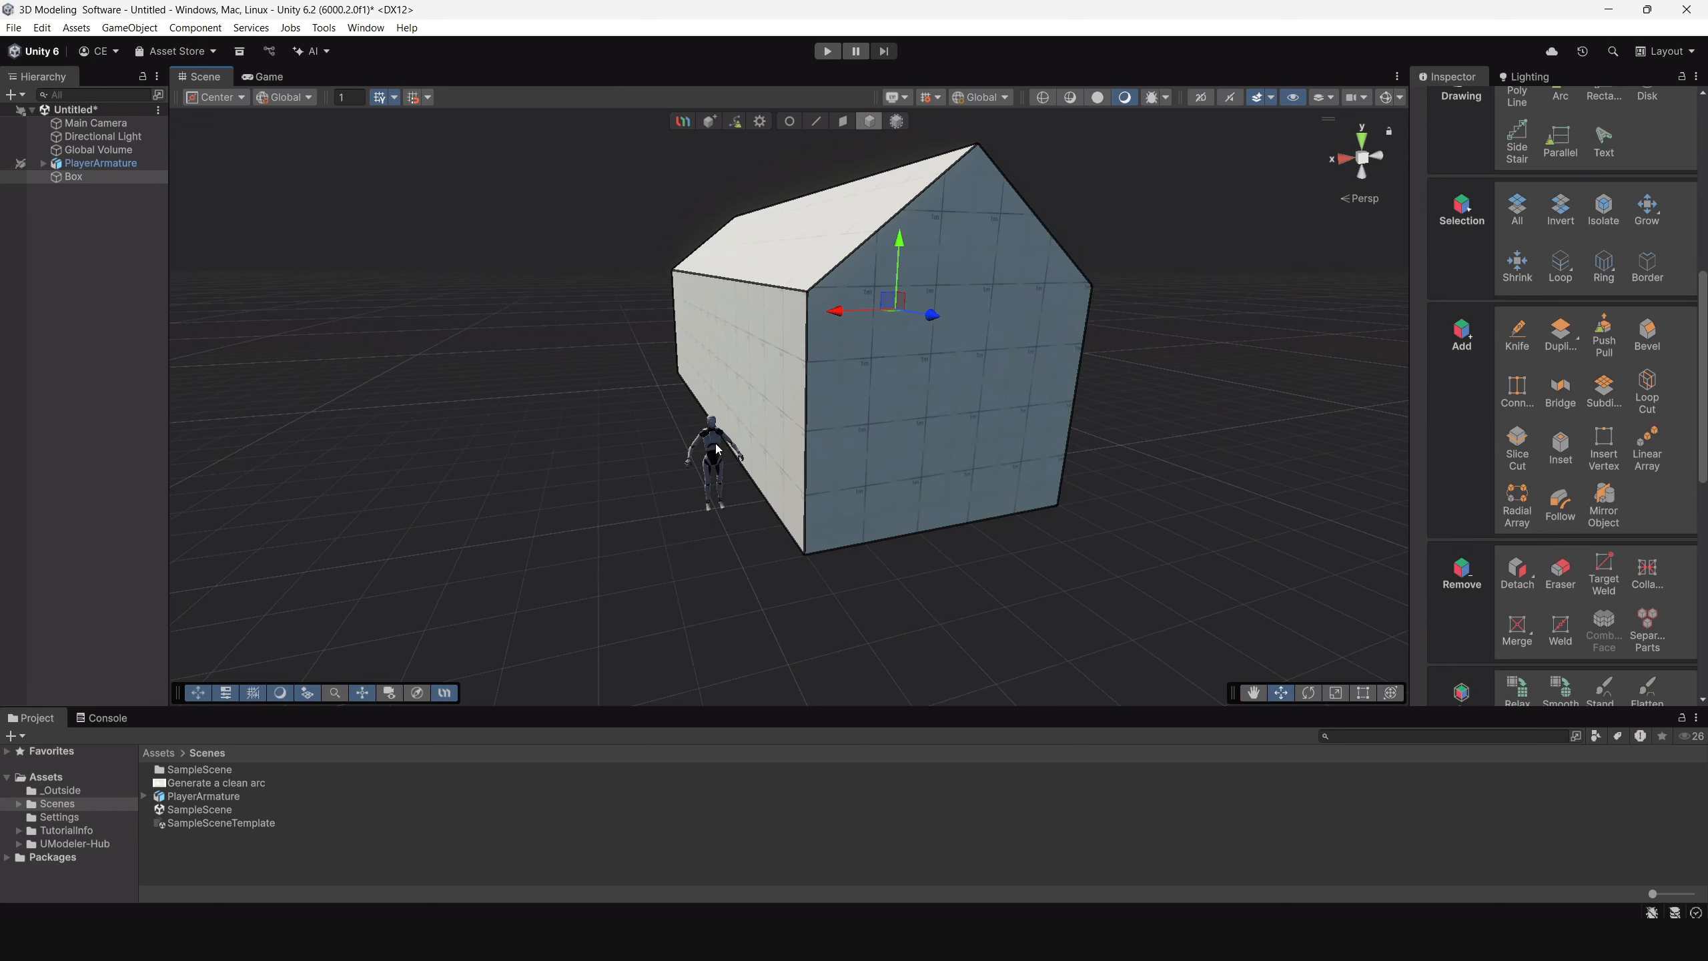
click(716, 444)
click(20, 164)
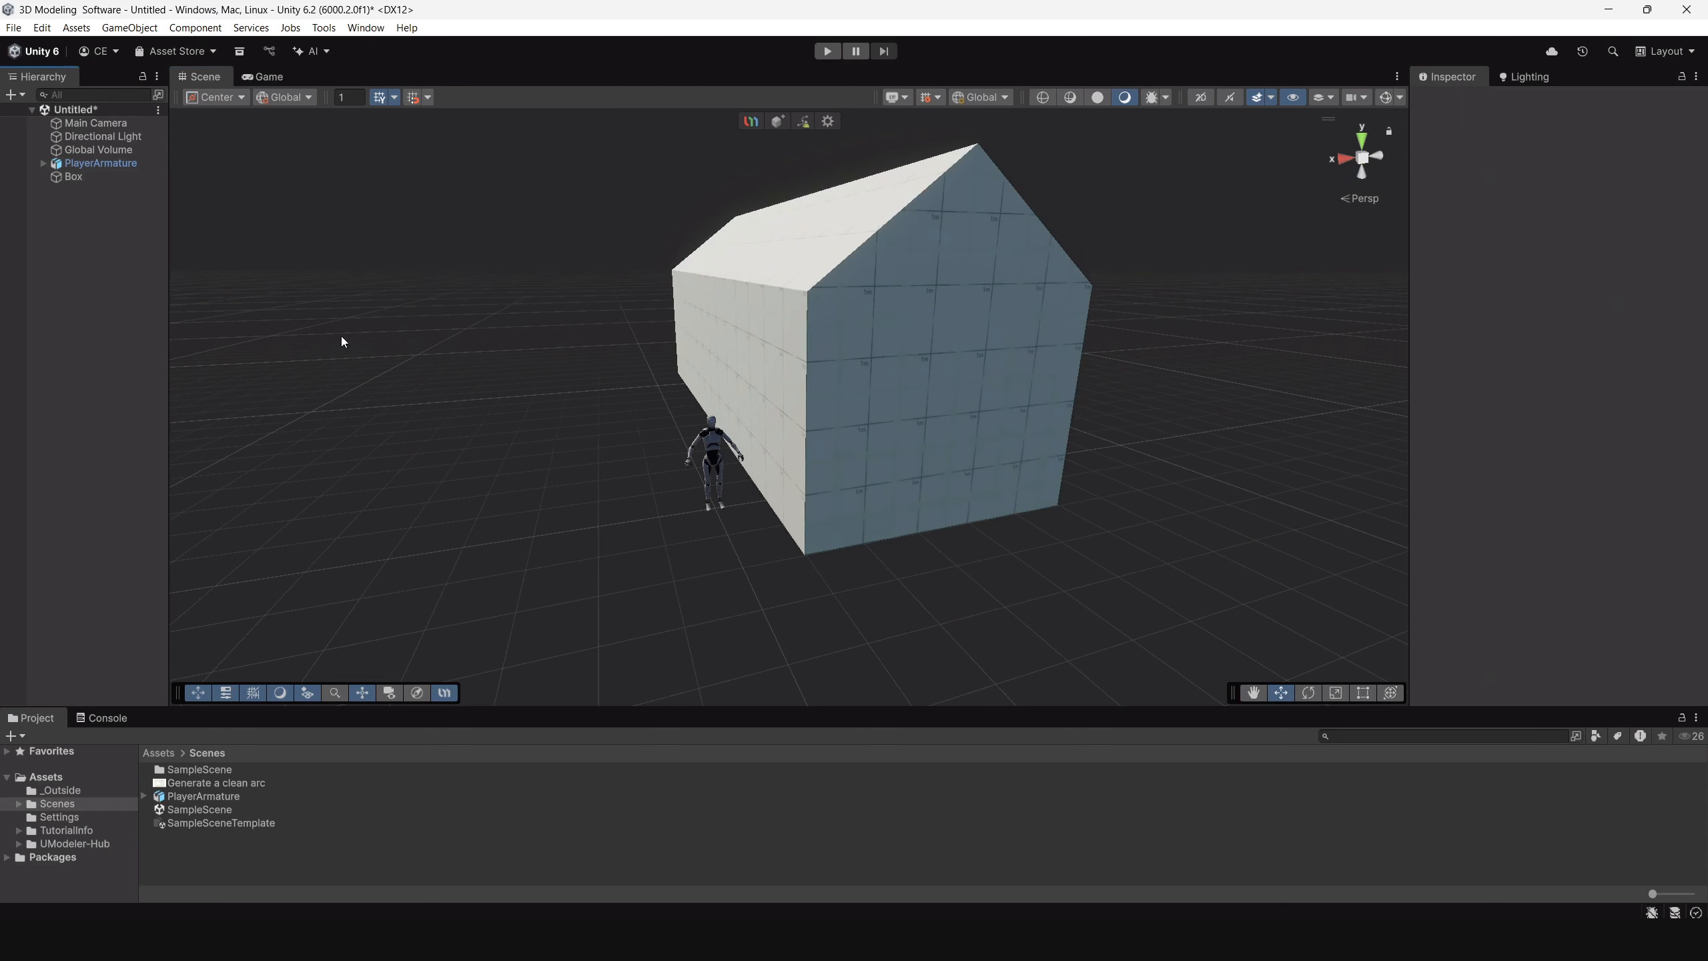
Move PlayerArmature in front of the main body's front gable wall, to about X -2.48 and Z 2.13.
click(712, 464)
alt+drag(684, 475, 877, 526)
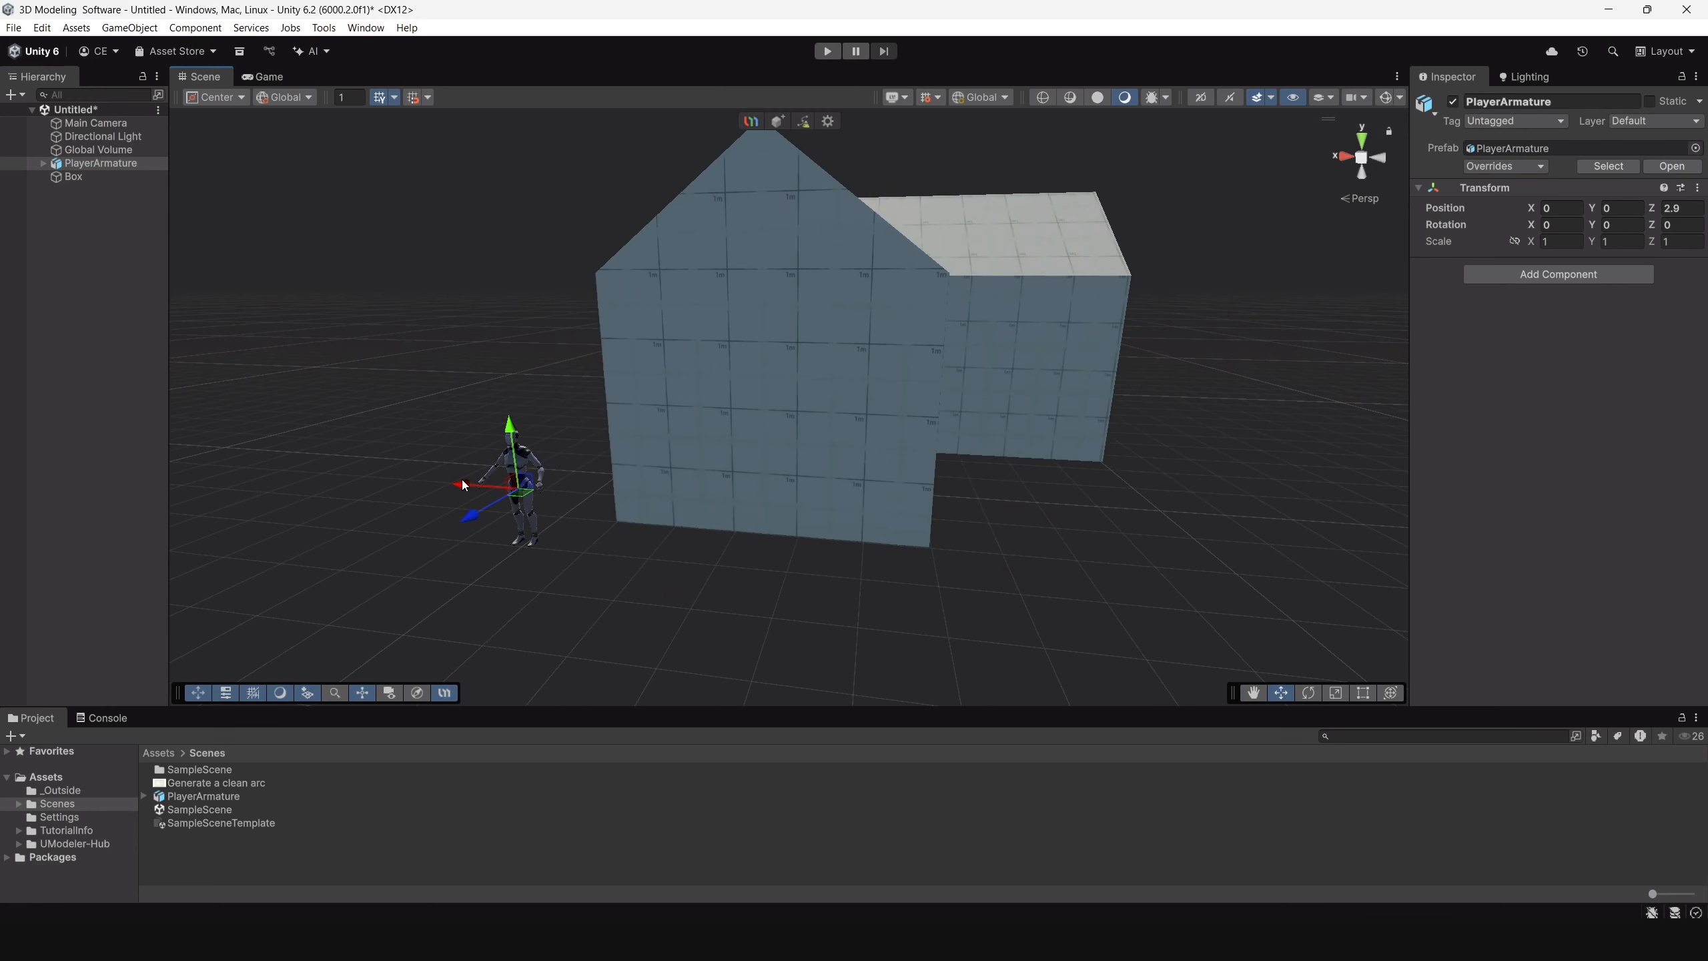
drag(479, 522, 818, 493)
scroll(938, 572, up, 3)
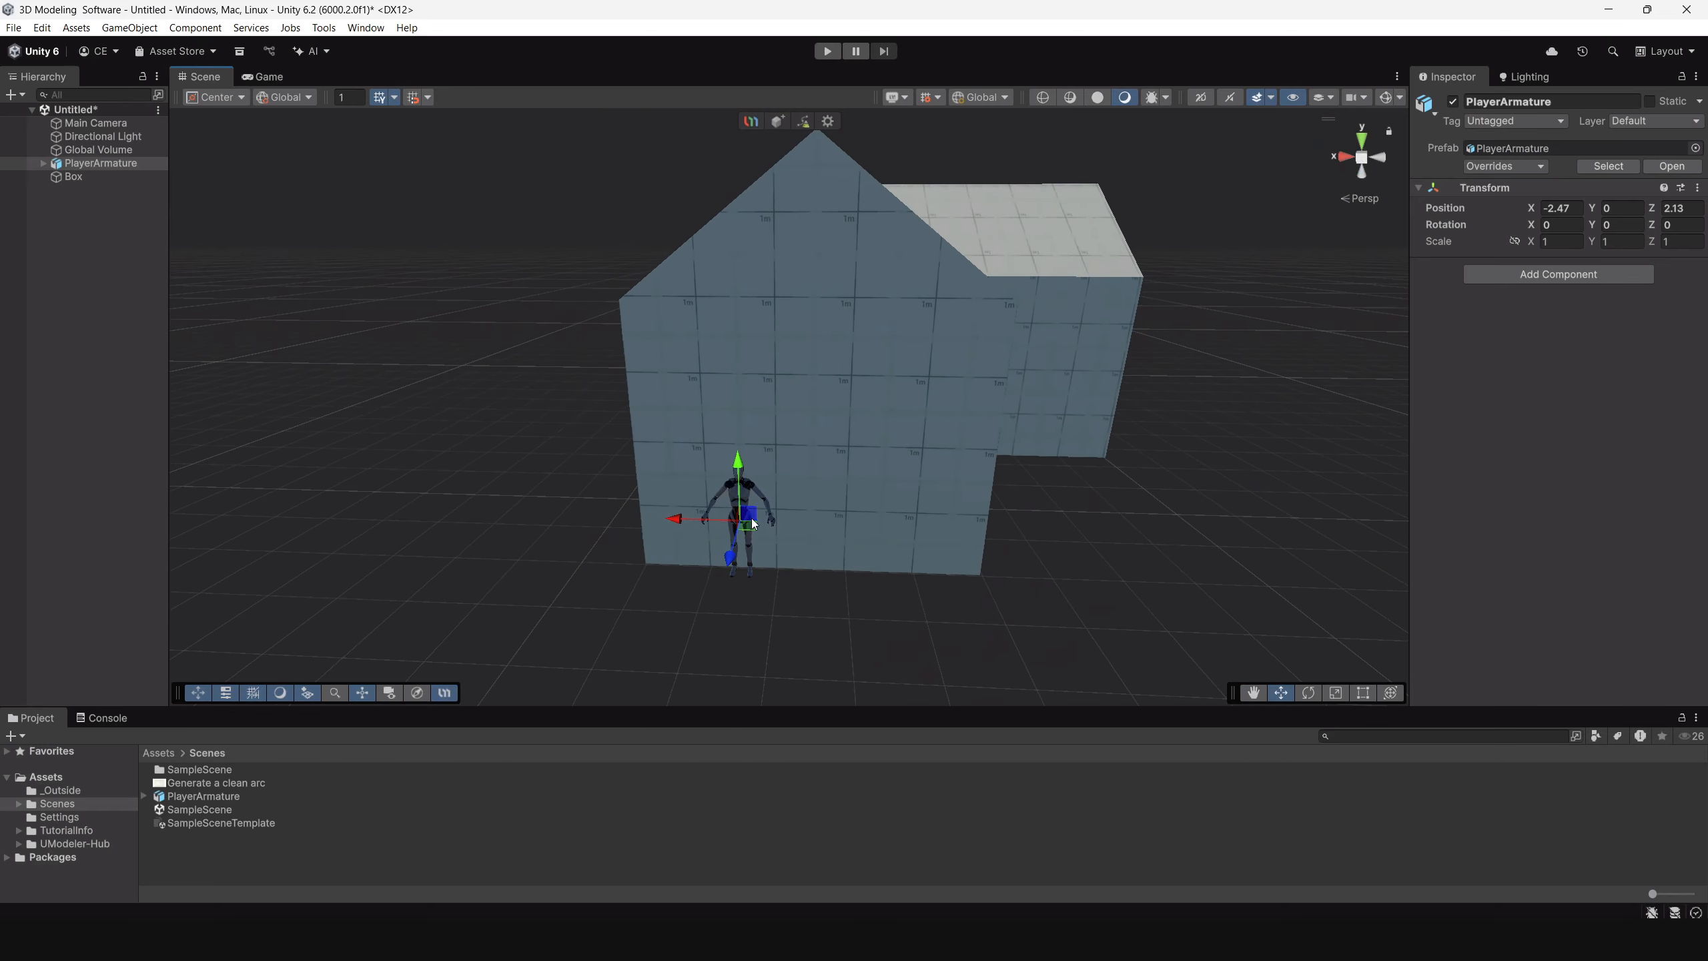
drag(681, 526, 681, 524)
scroll(922, 584, up, 3)
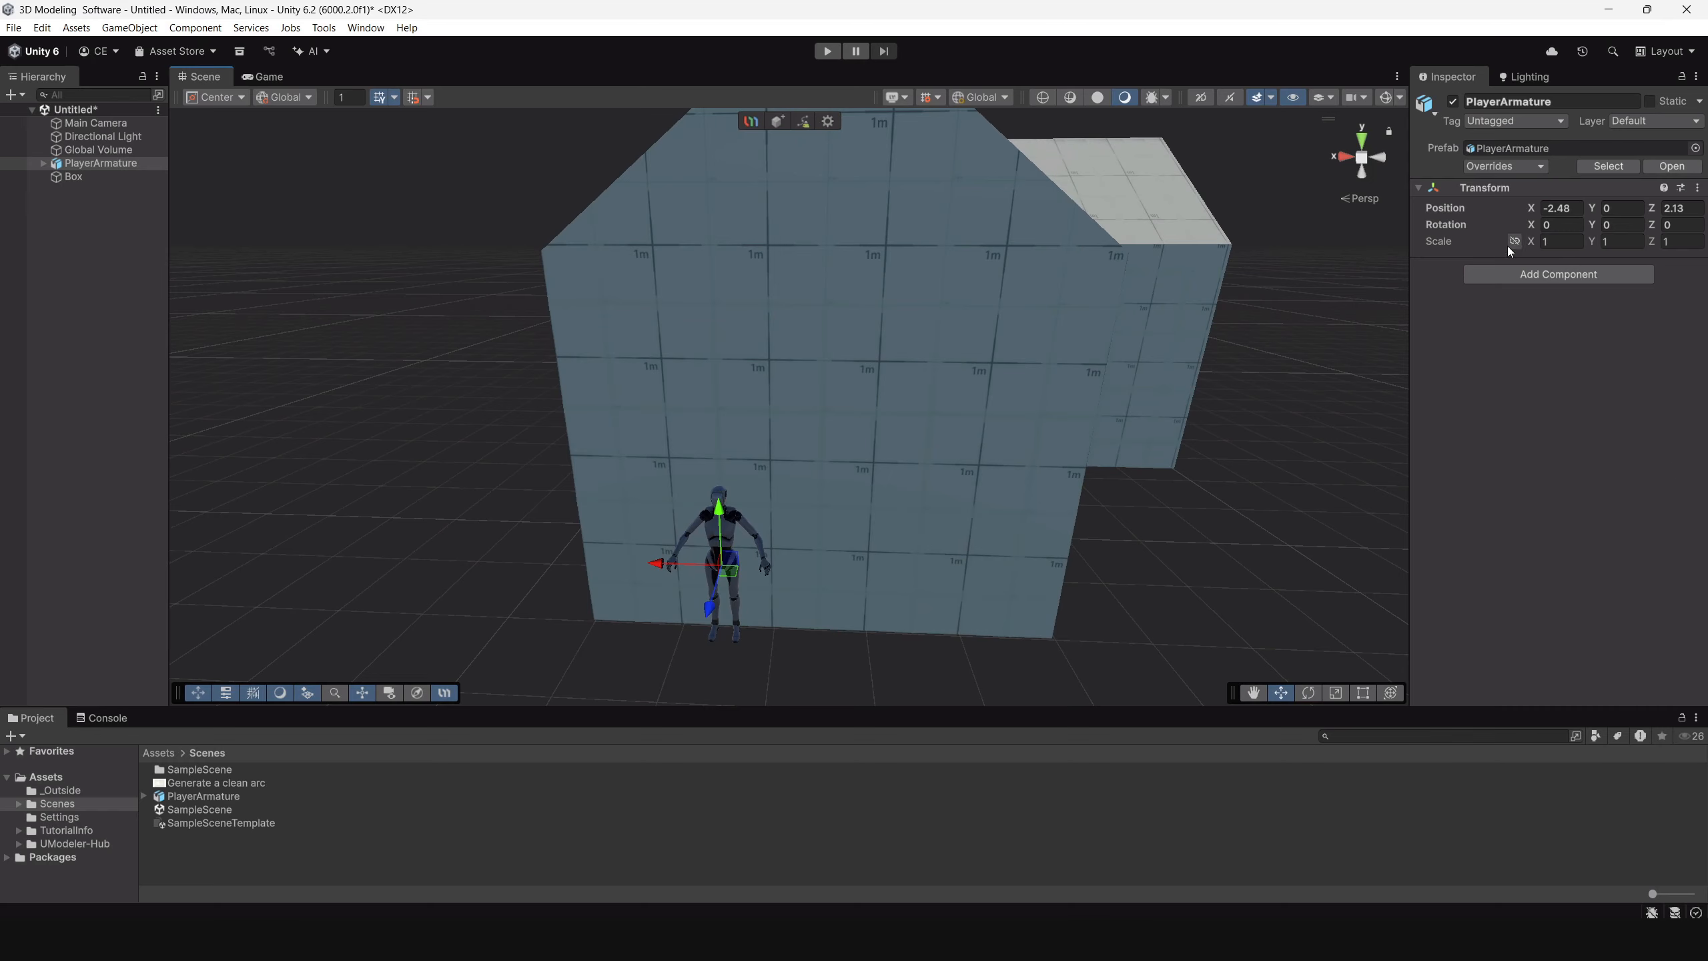
Draw a door rectangle of about 2.49 by 1.49 m on the house's front gable wall, around the character and down to the ground edge.
click(1034, 346)
scroll(1591, 472, down, 3)
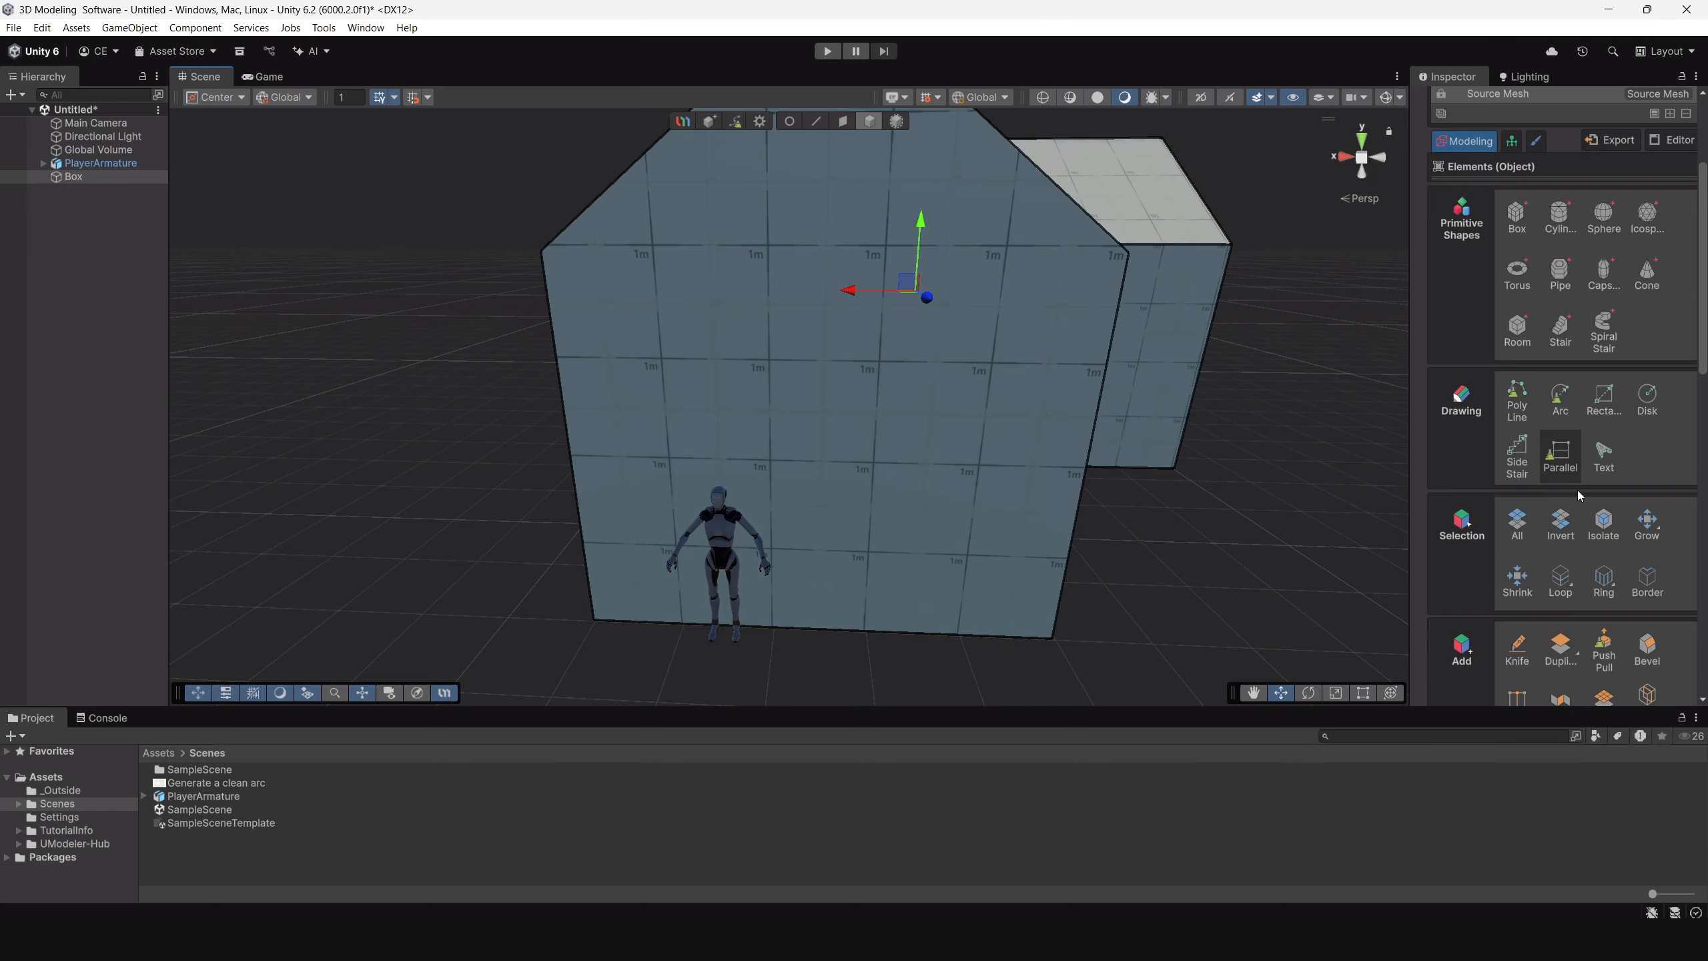
alt+drag(773, 491, 847, 565)
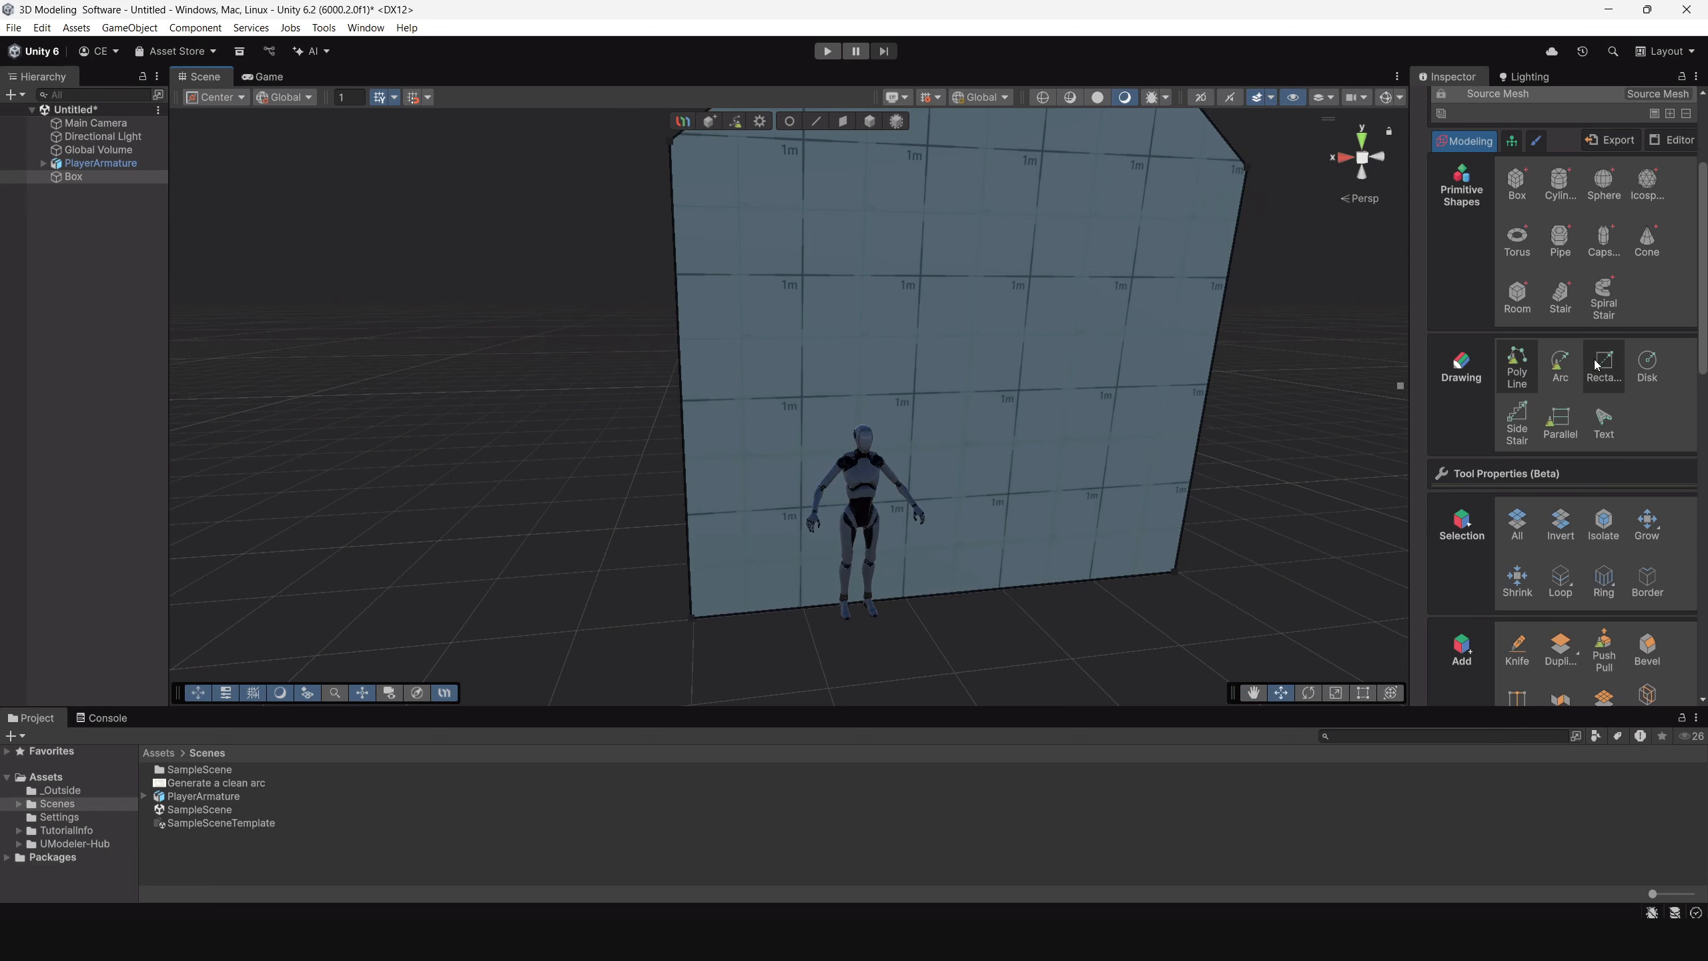
click(1616, 370)
scroll(1024, 438, down, 3)
alt+drag(1022, 440, 884, 390)
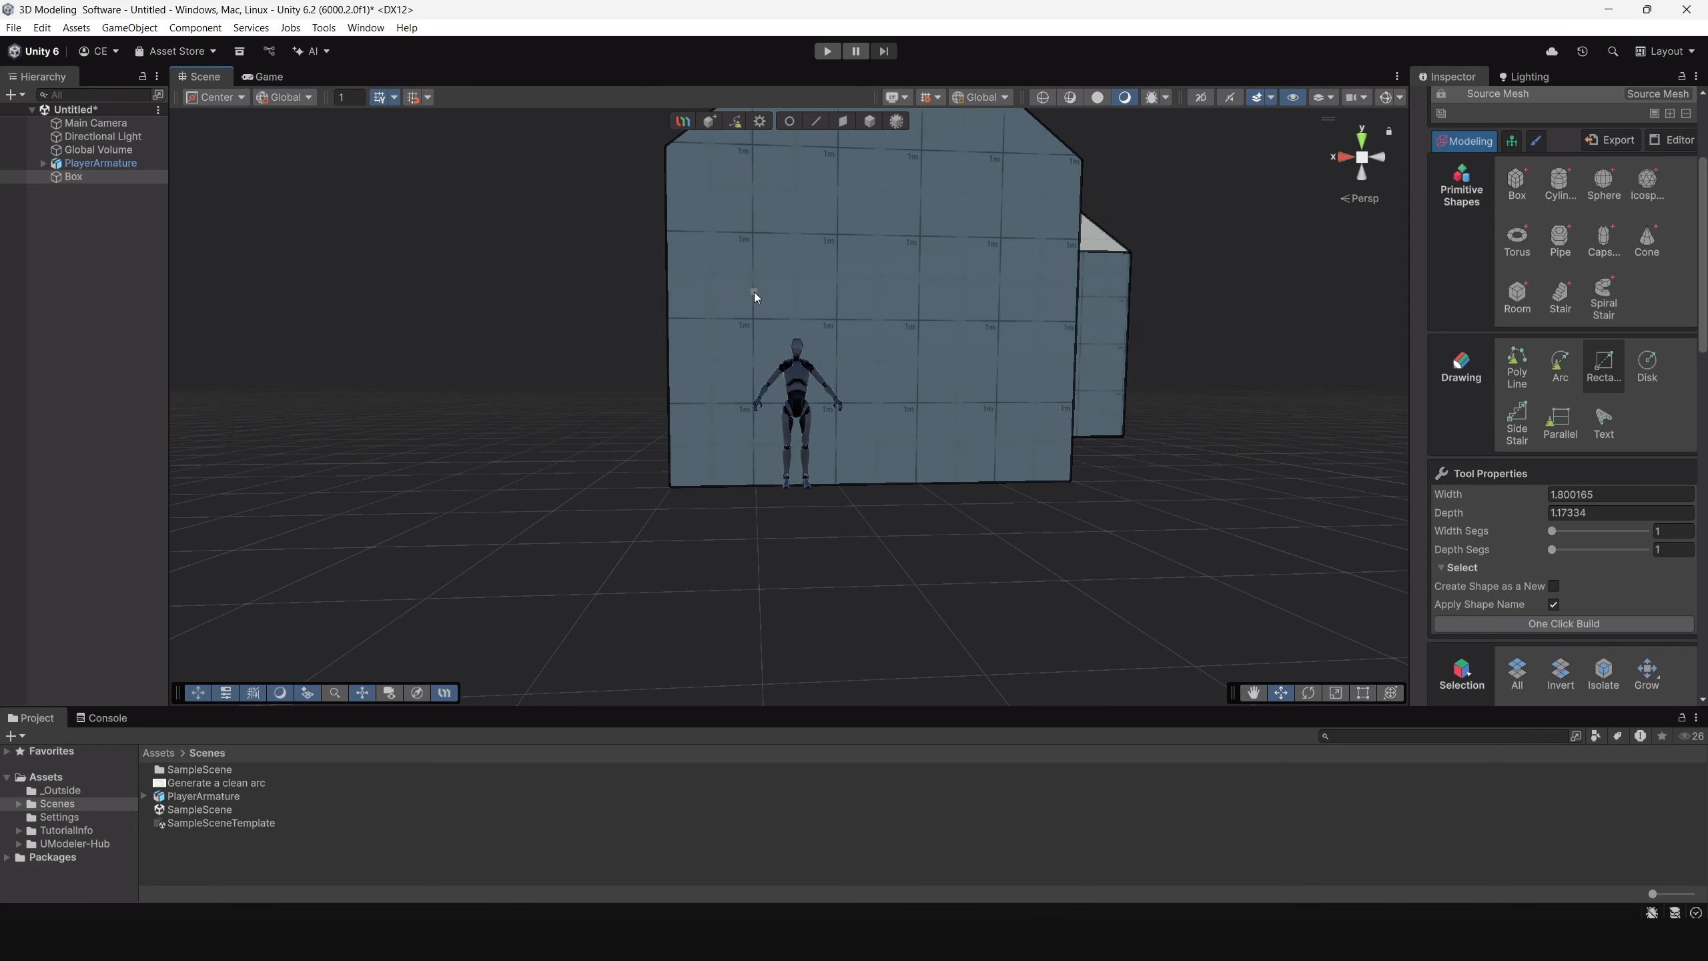
drag(754, 277, 882, 488)
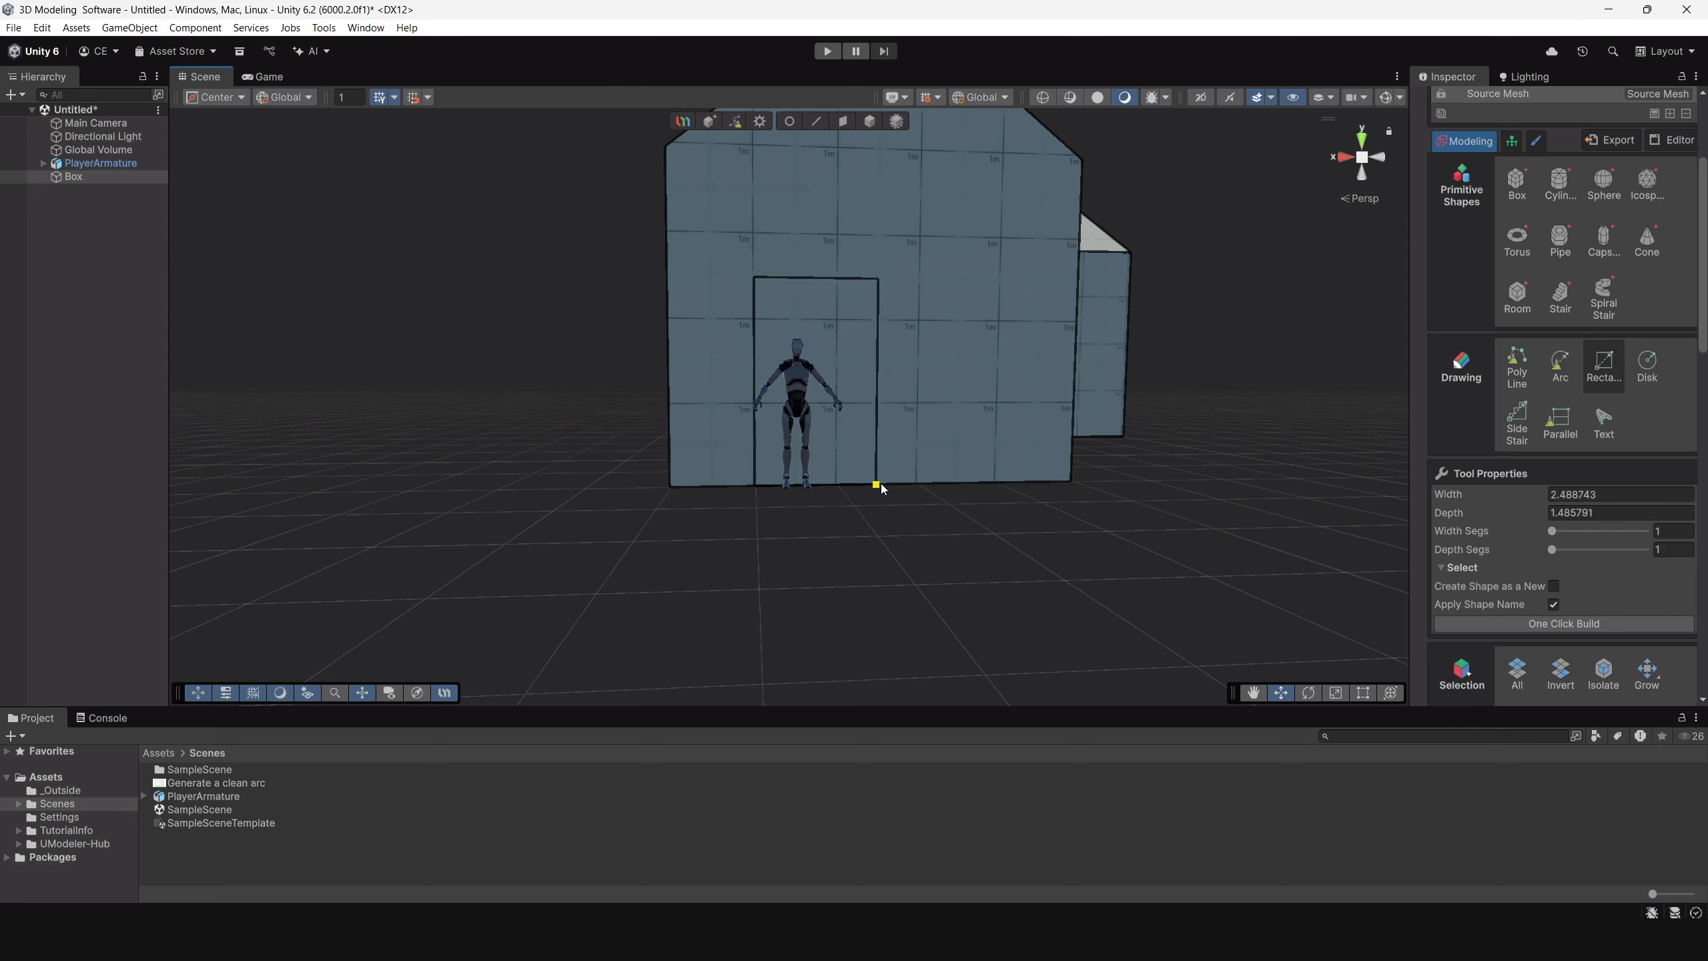
Select the two top vertices of the front door outline and lower them slightly along Y.
alt+drag(1148, 464, 1096, 498)
scroll(782, 162, up, 3)
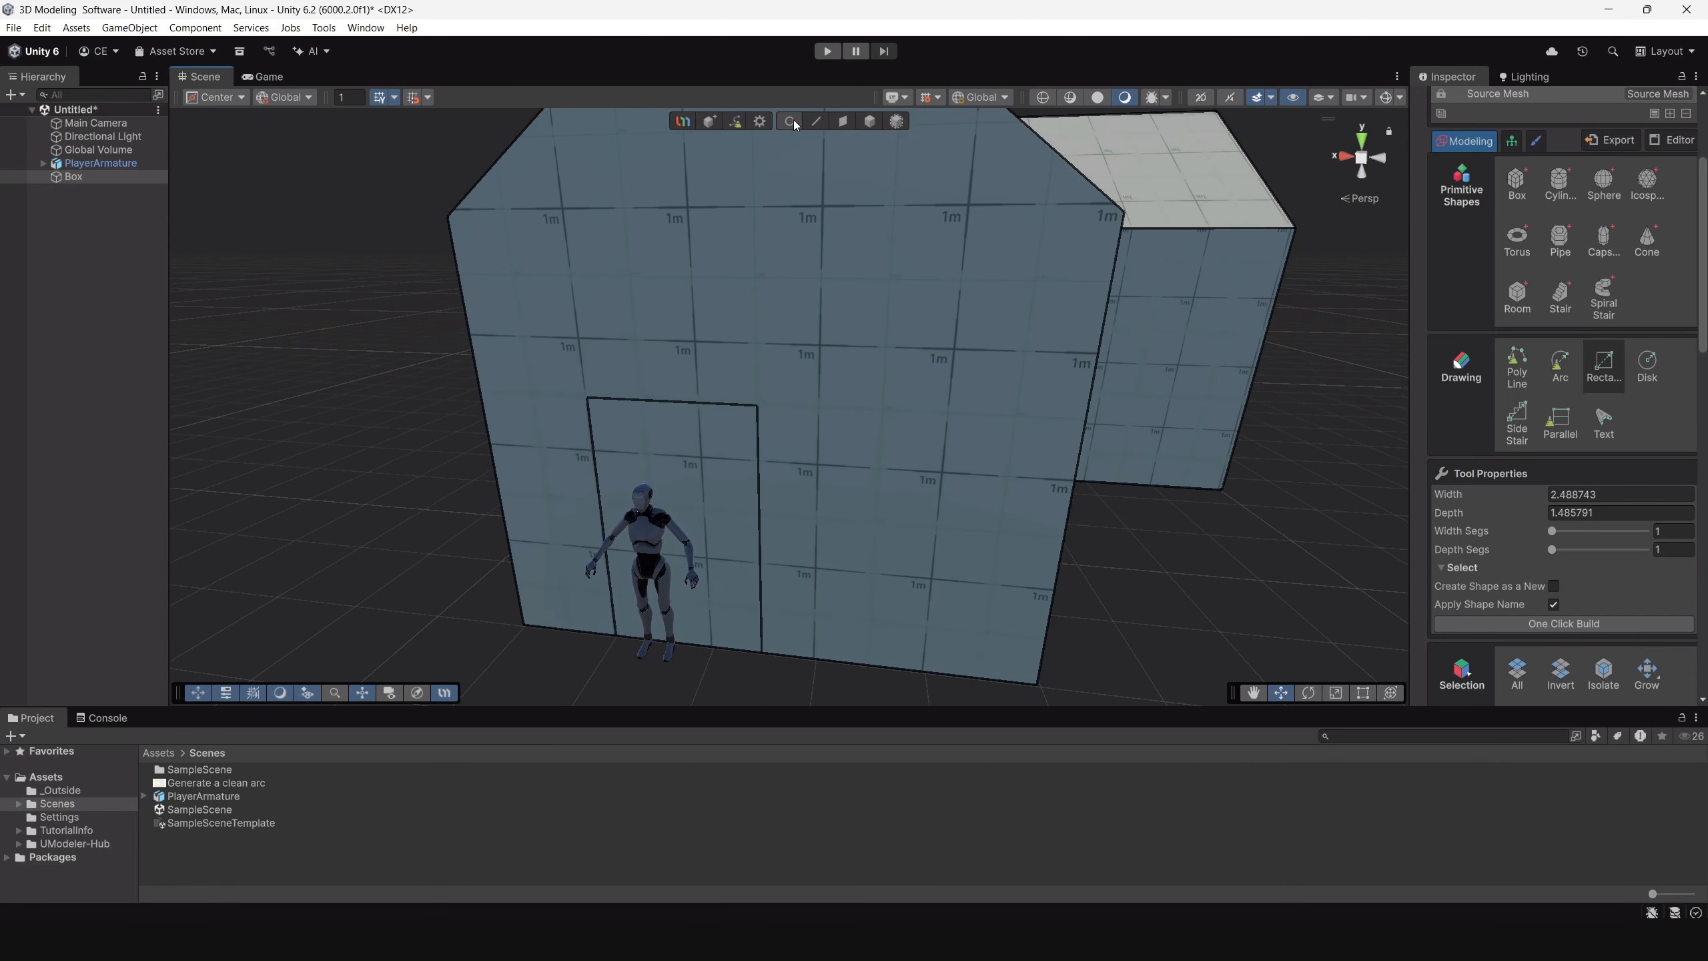
click(790, 121)
drag(539, 337, 815, 431)
alt+drag(815, 431, 764, 372)
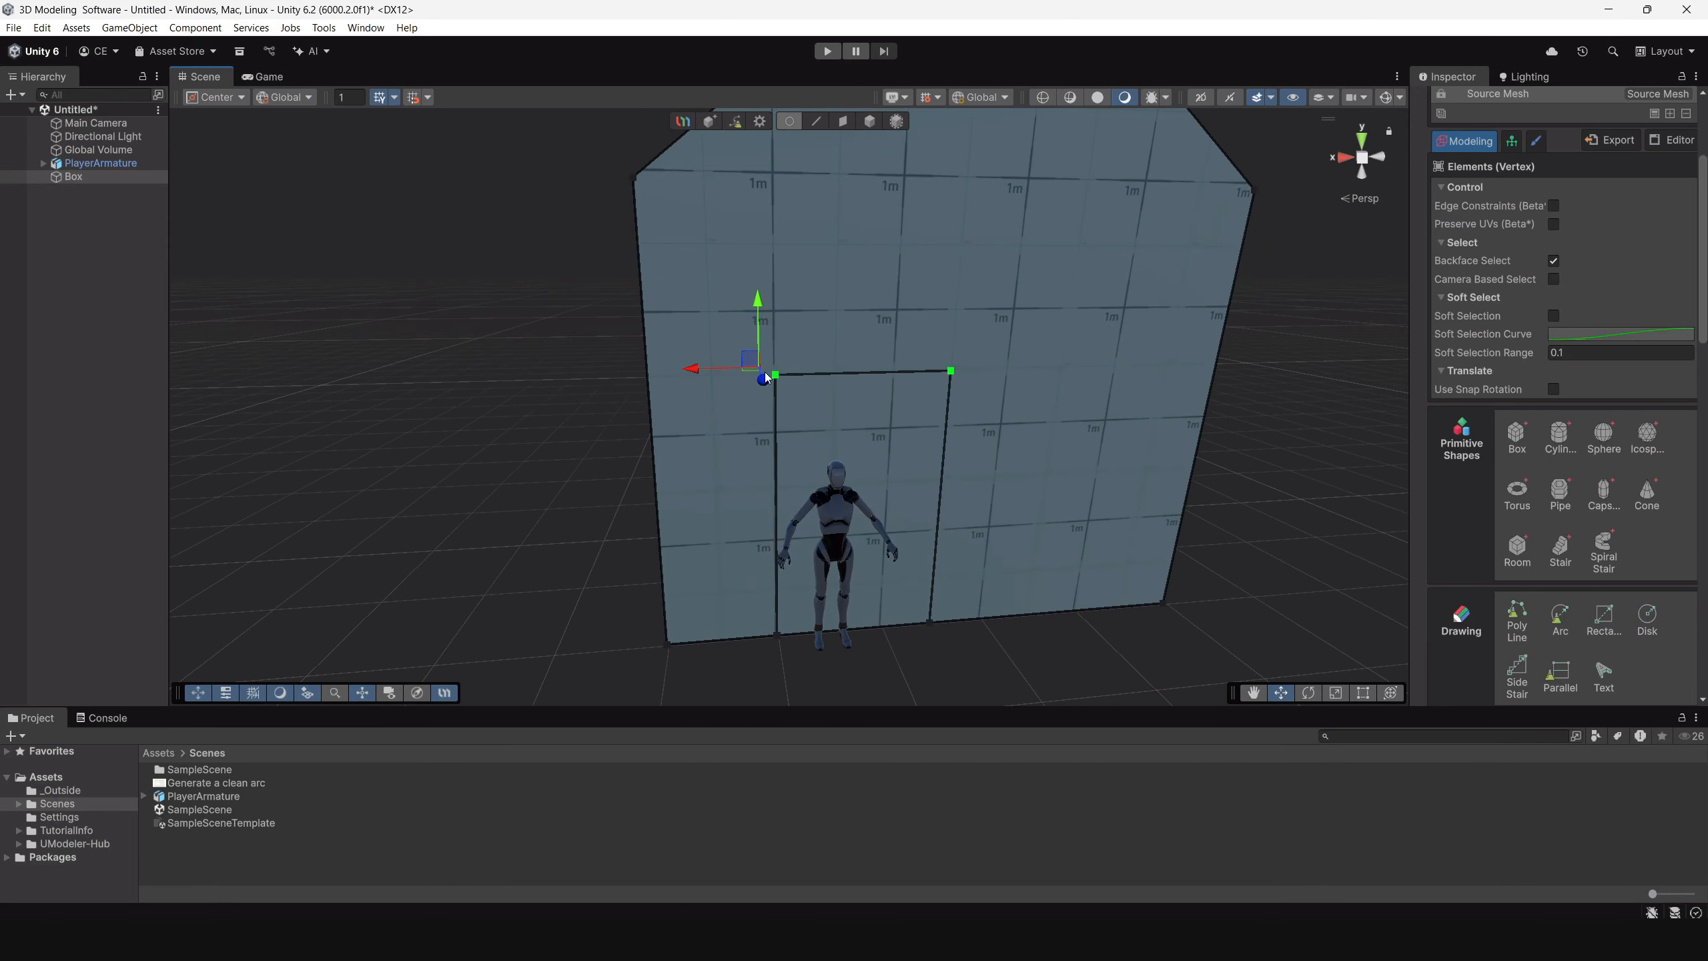
click(784, 380)
click(951, 373)
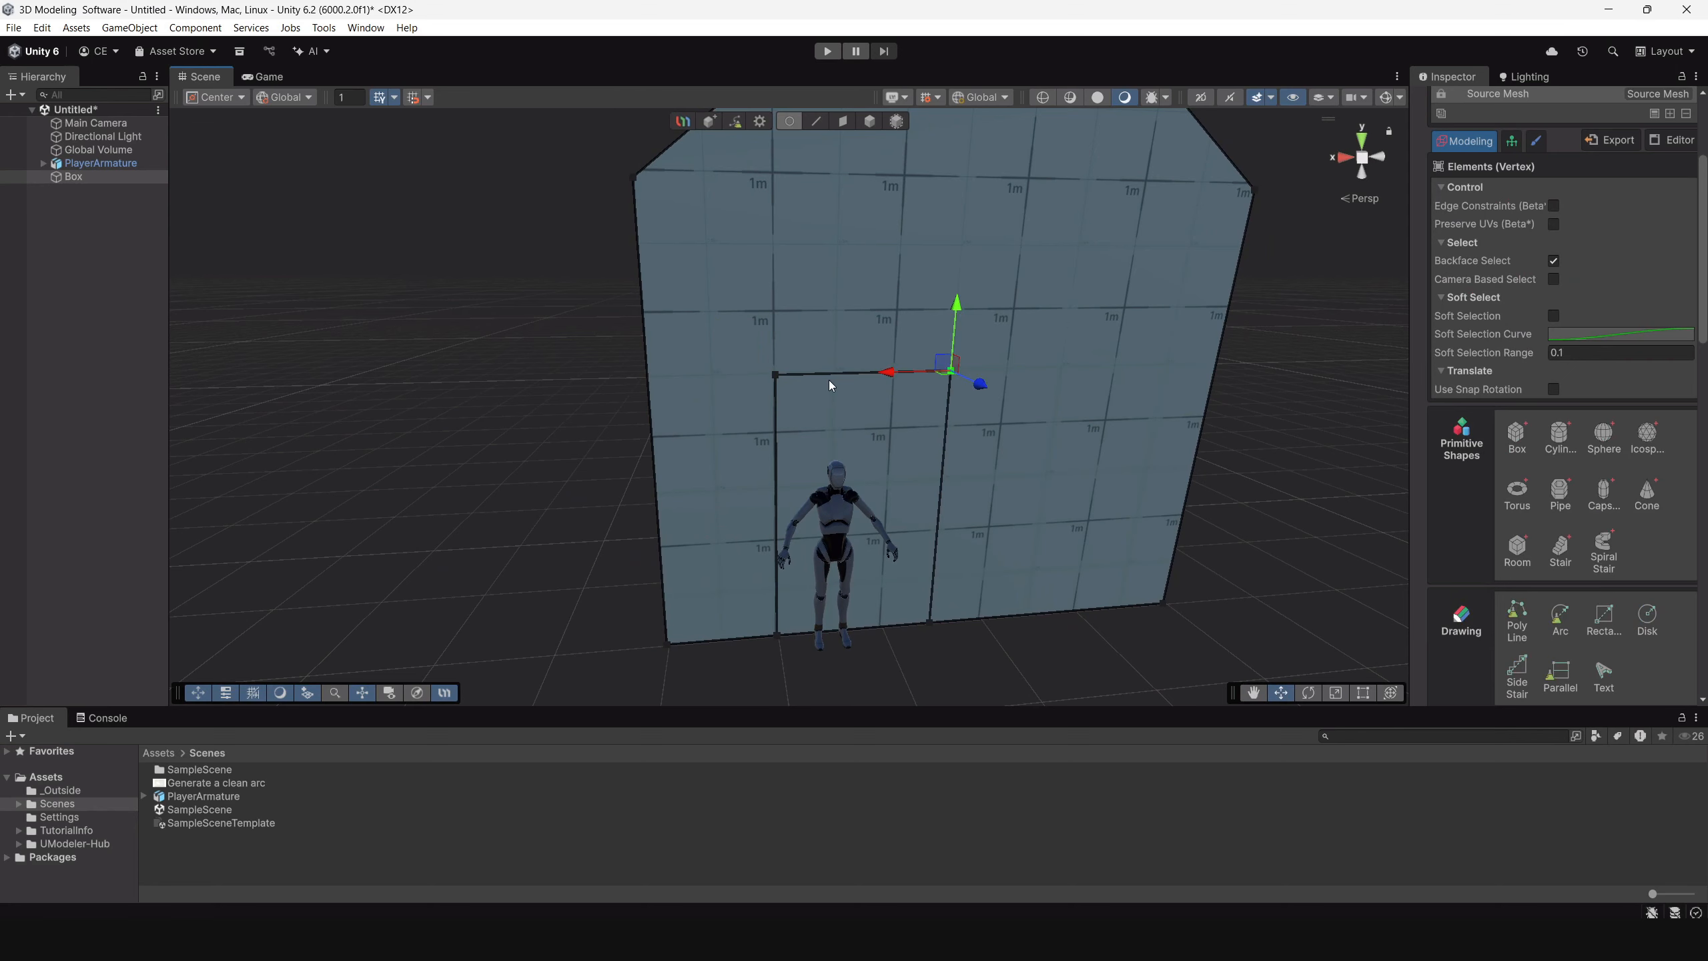
shift+click(779, 375)
mouse_move(873, 308)
mouse_down()
mouse_move(862, 358)
mouse_move(869, 325)
mouse_up()
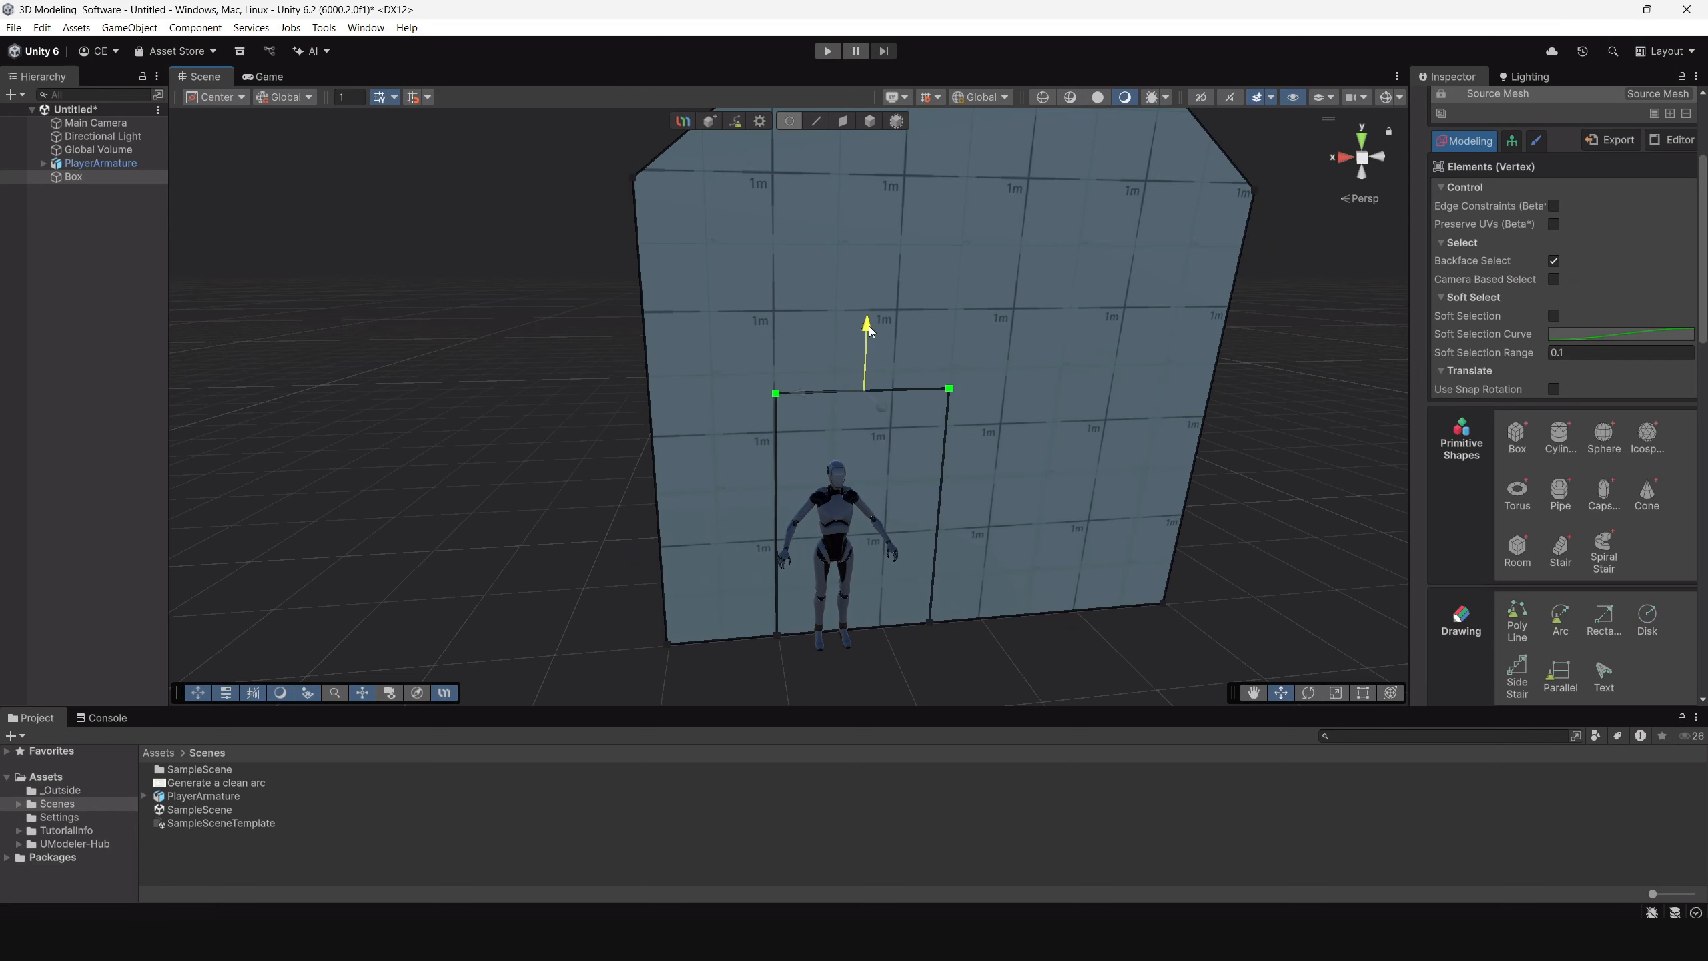
Examine the front door outline's proportions against the character and the whole house from several angles.
alt+drag(1049, 353, 989, 337)
alt+right_drag(988, 337, 1068, 496)
alt+drag(1068, 497, 995, 509)
alt+right_drag(996, 509, 736, 347)
alt+drag(892, 380, 897, 275)
click(871, 122)
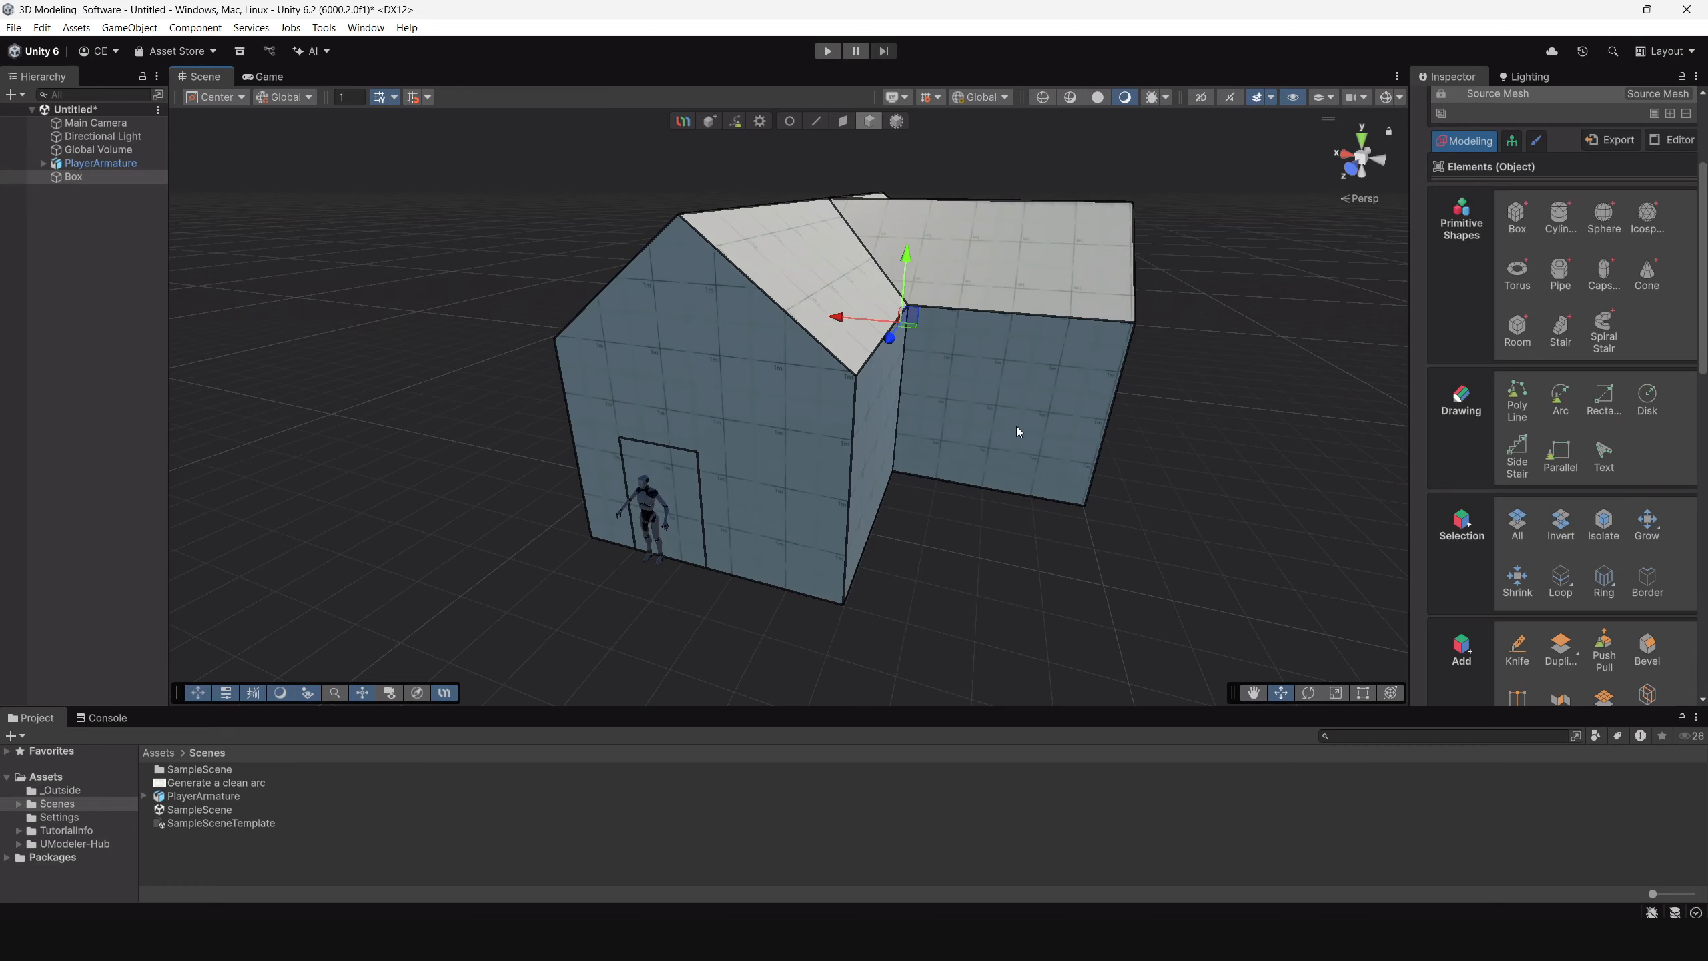
alt+drag(819, 463, 861, 417)
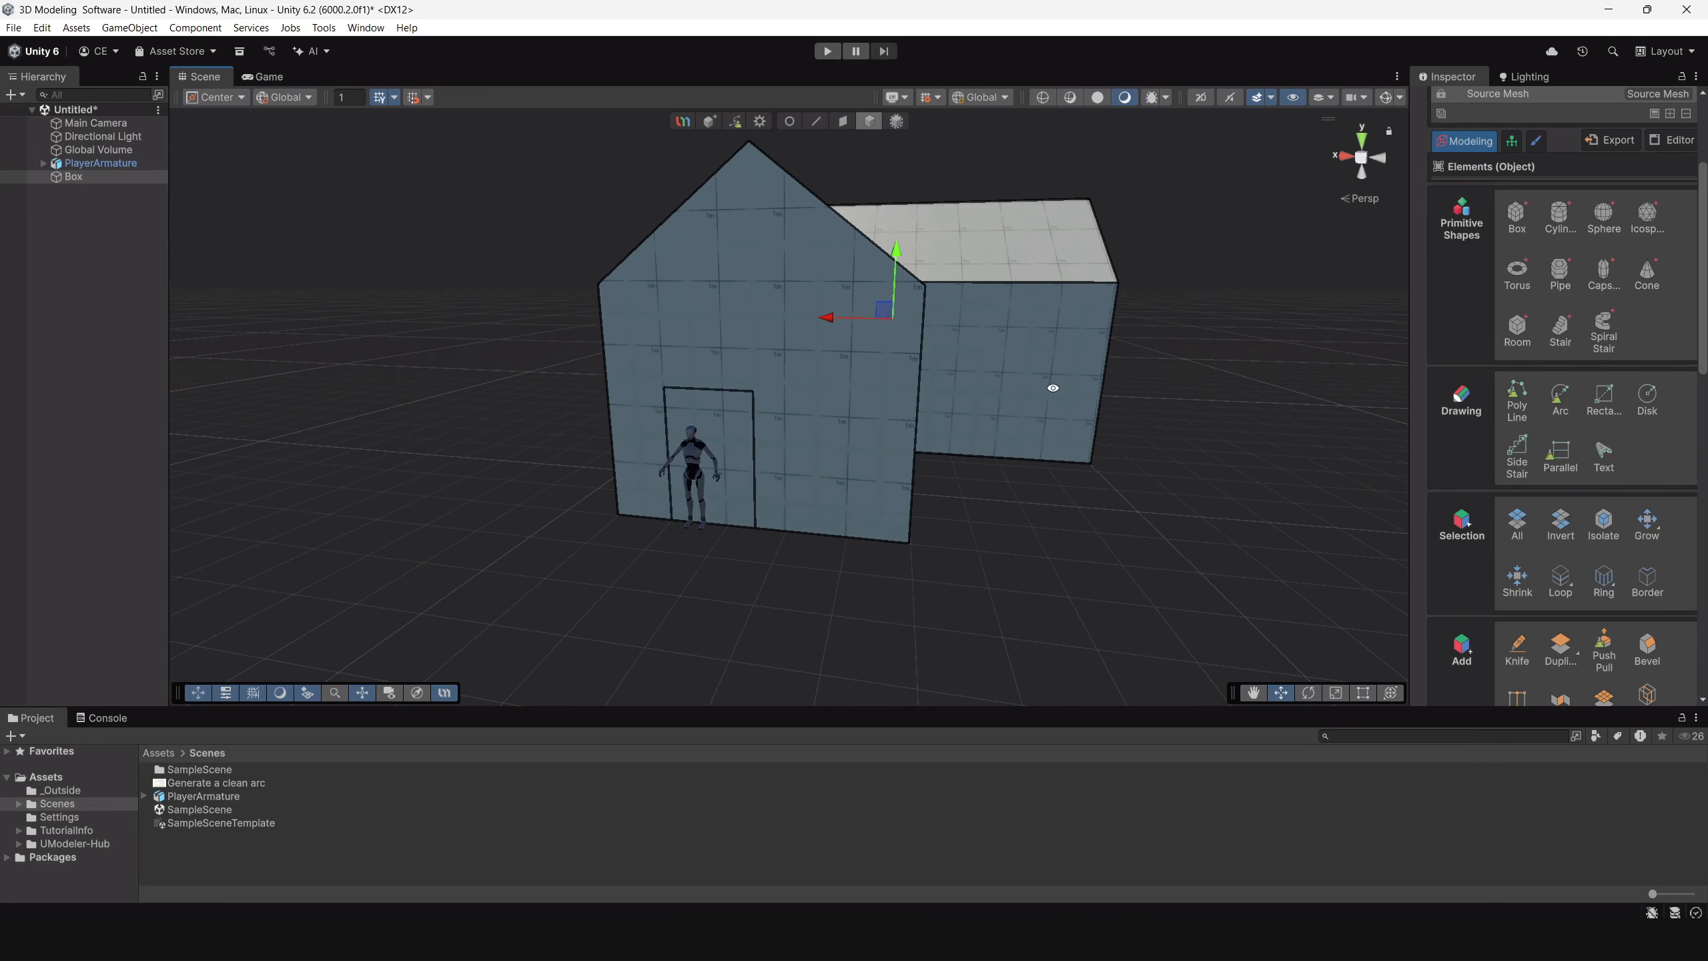
alt+drag(1053, 388, 974, 420)
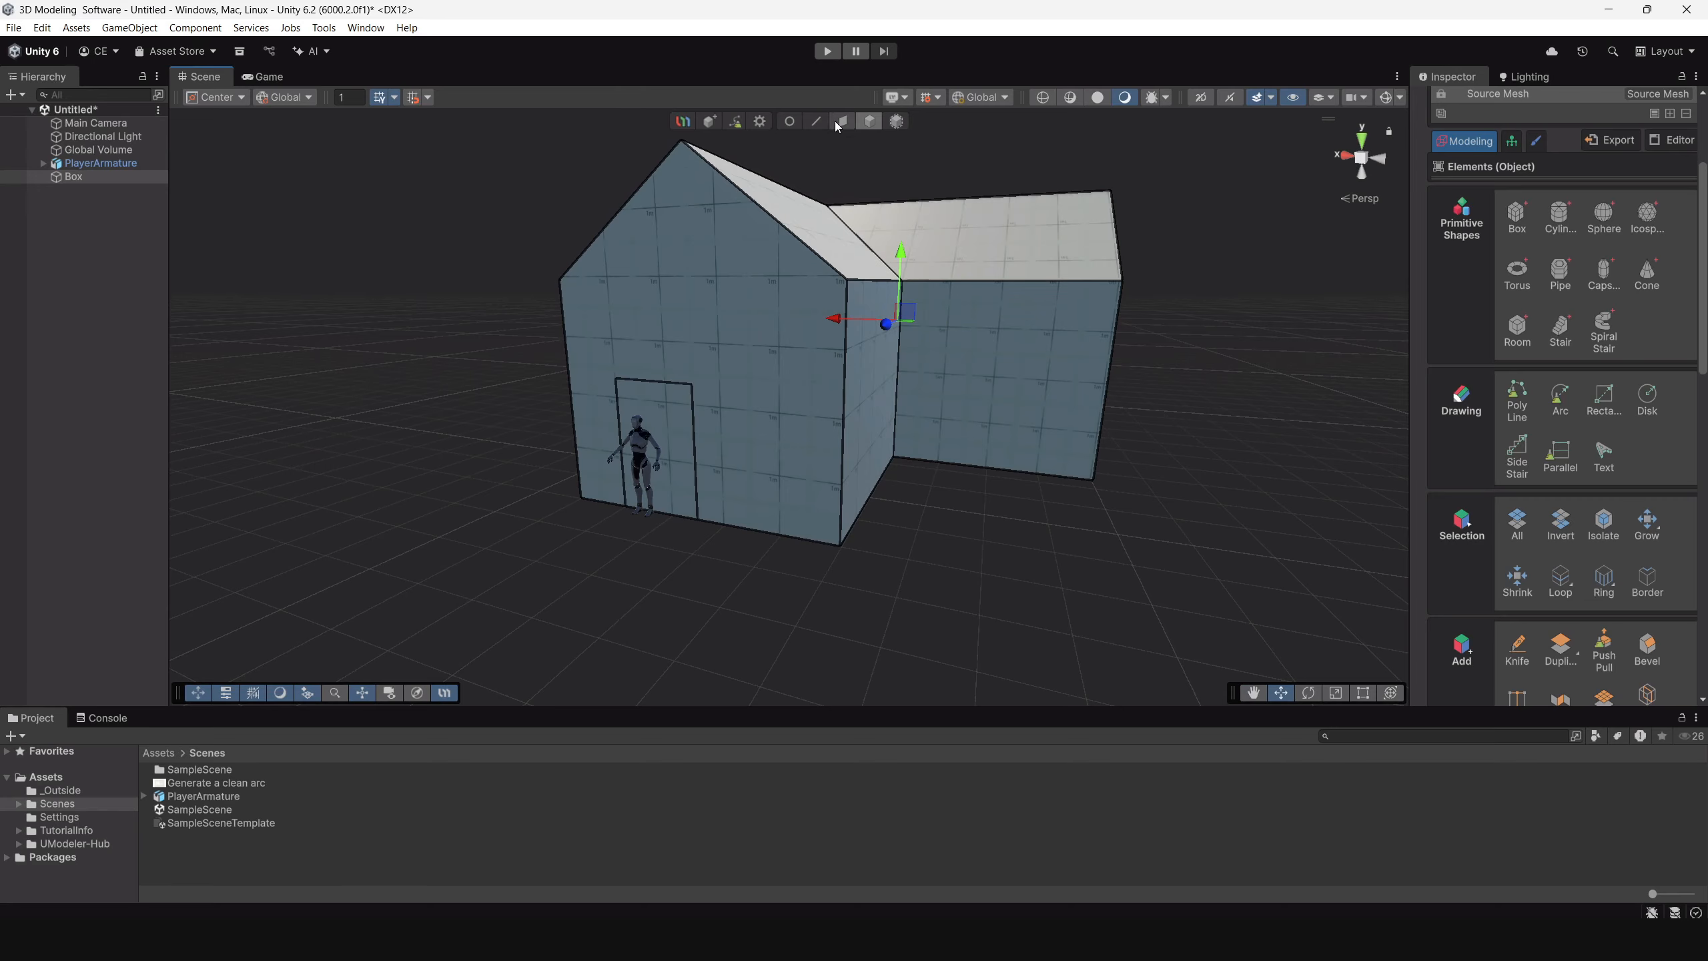
Draw a second door rectangle of about 2.48 by 1.75 m on the side wing's outer gable wall, down to the ground edge.
alt+drag(905, 341, 872, 422)
click(1603, 401)
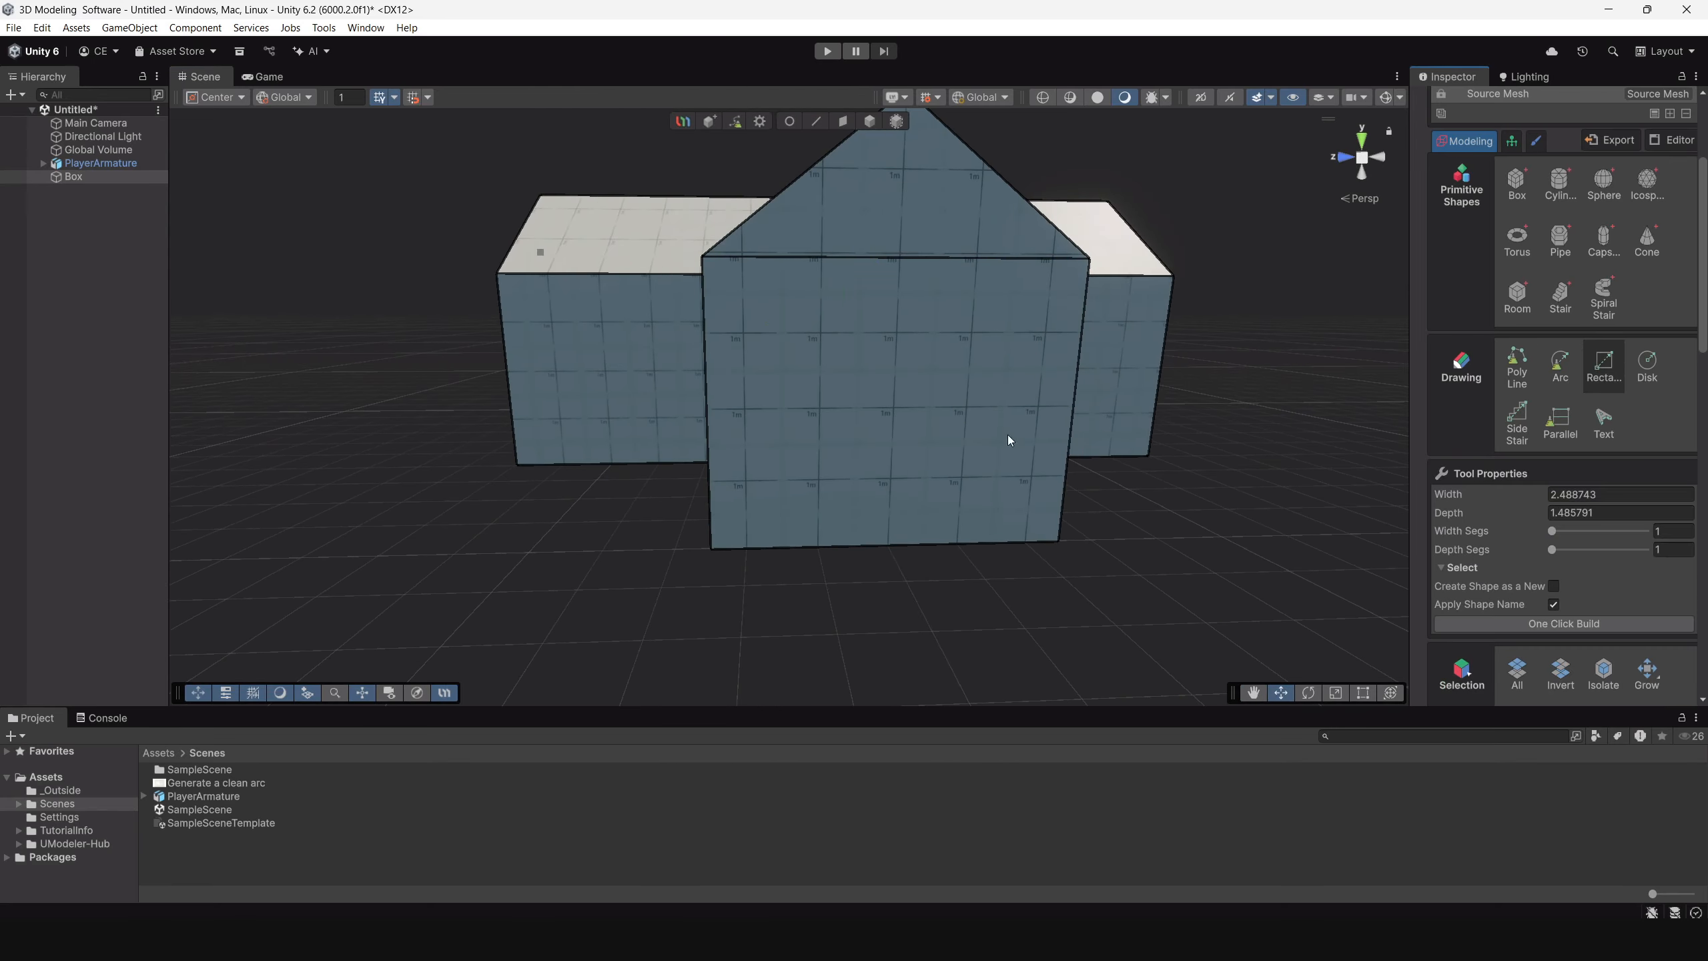
alt+drag(1009, 440, 1143, 443)
scroll(1107, 644, up, 8)
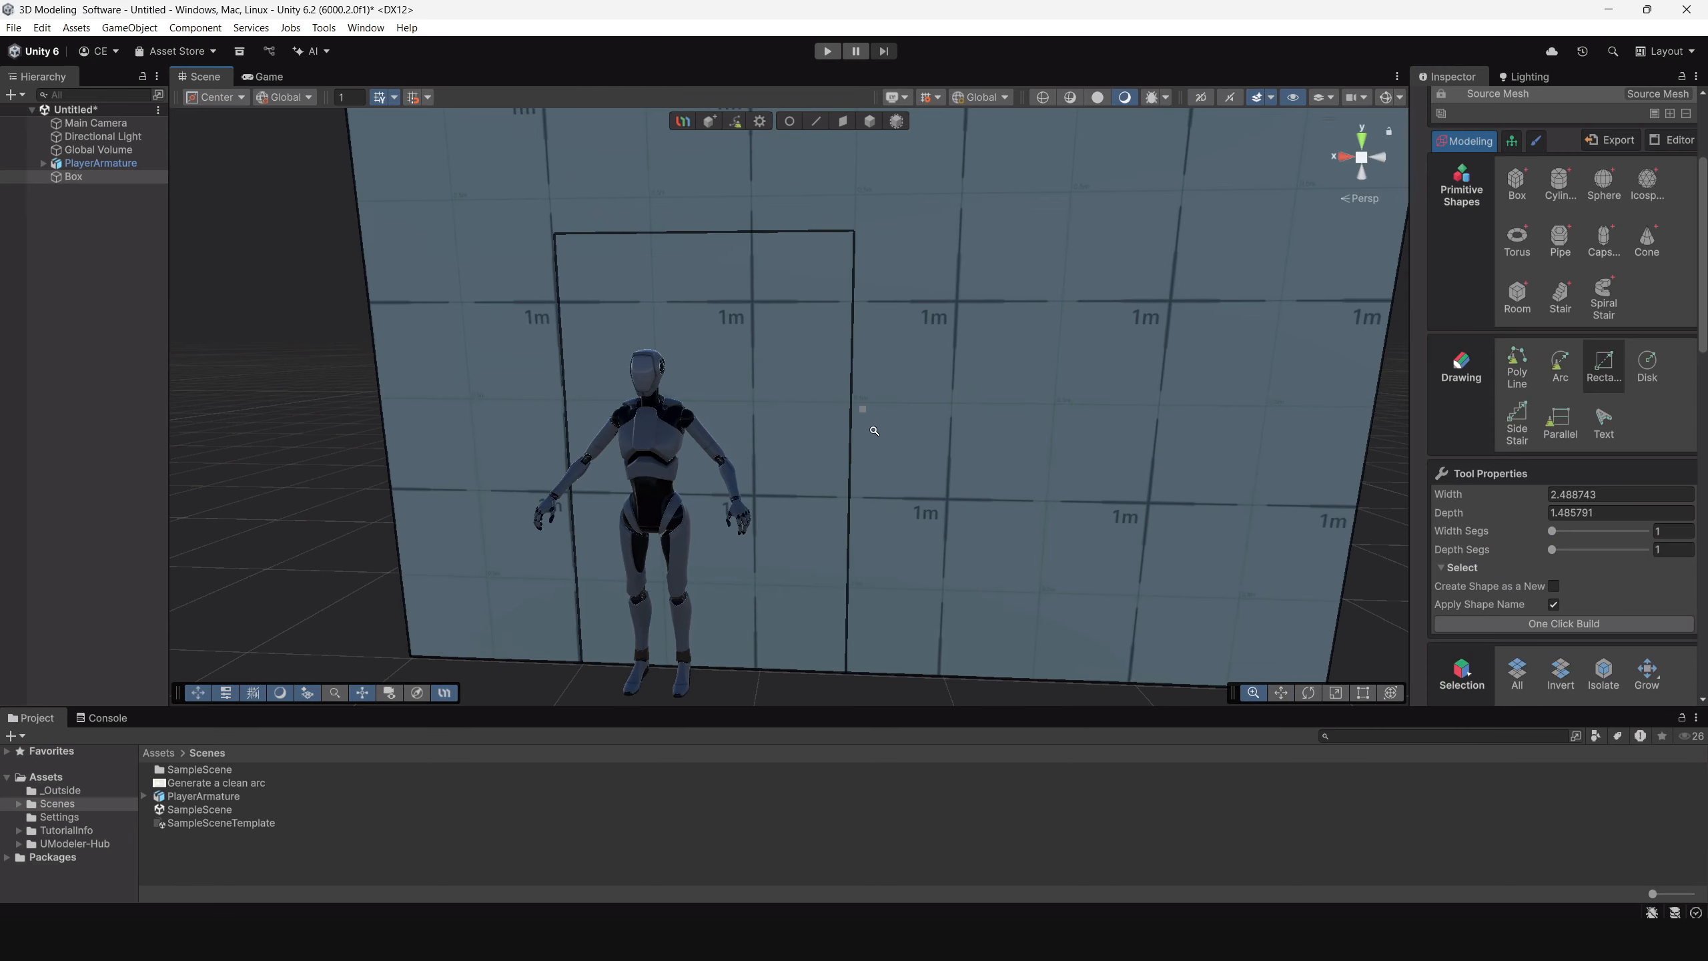
scroll(874, 430, down, 8)
alt+drag(950, 375, 870, 393)
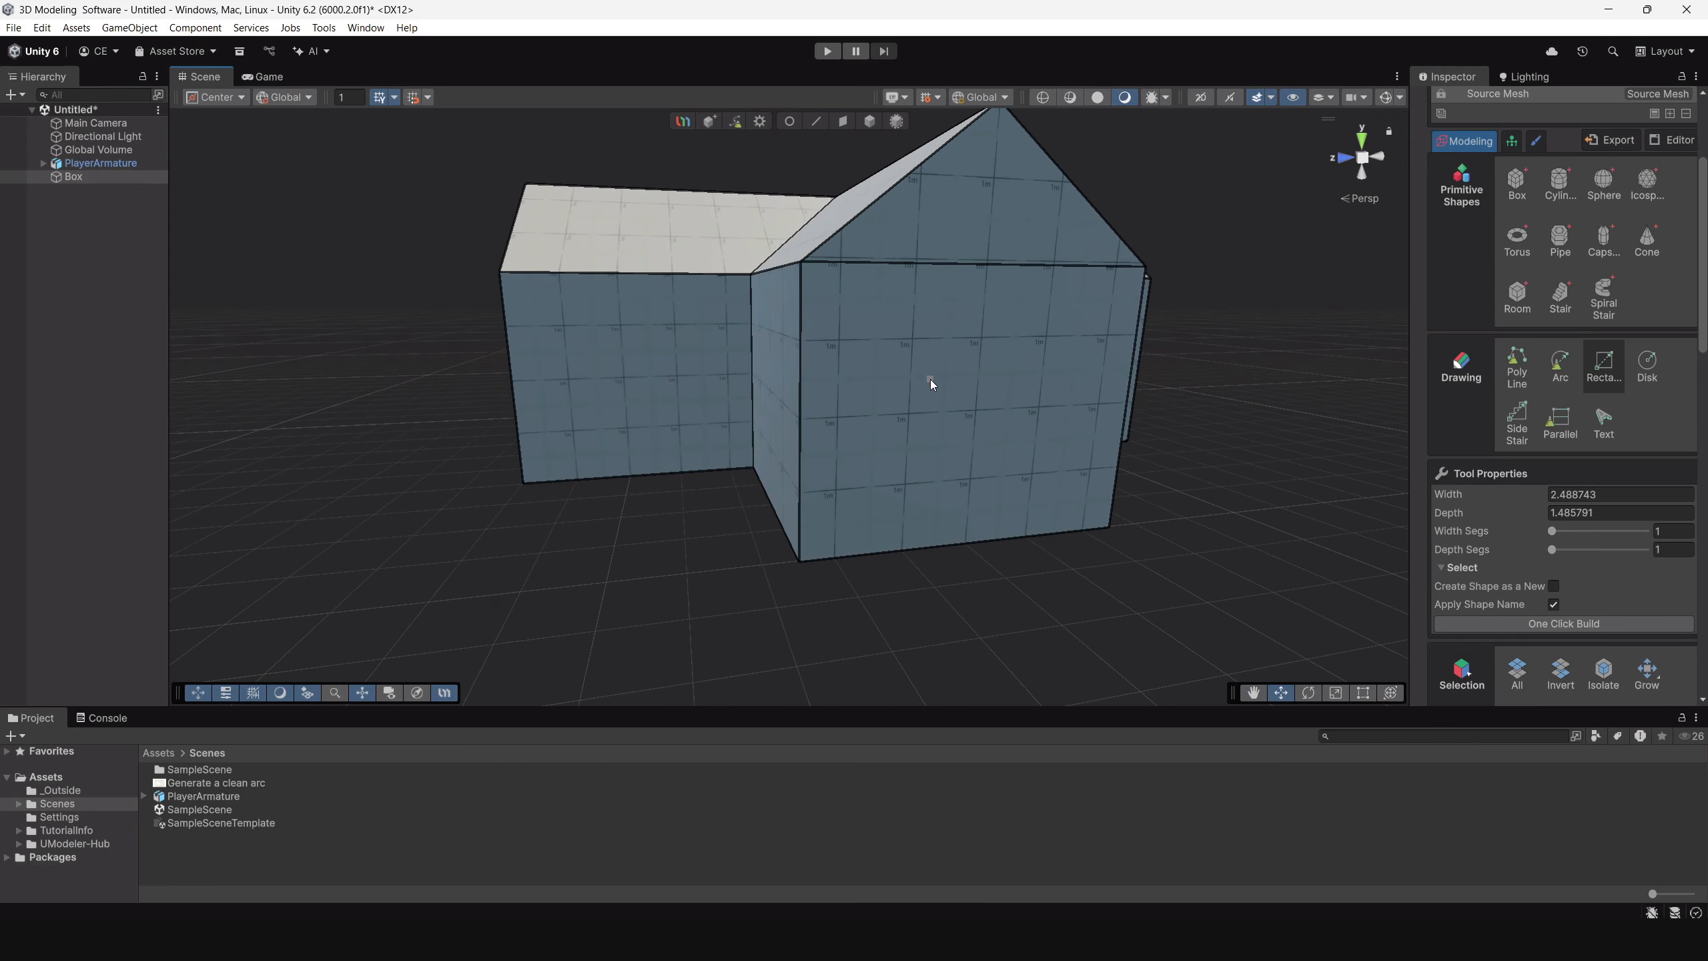
drag(925, 380, 1023, 540)
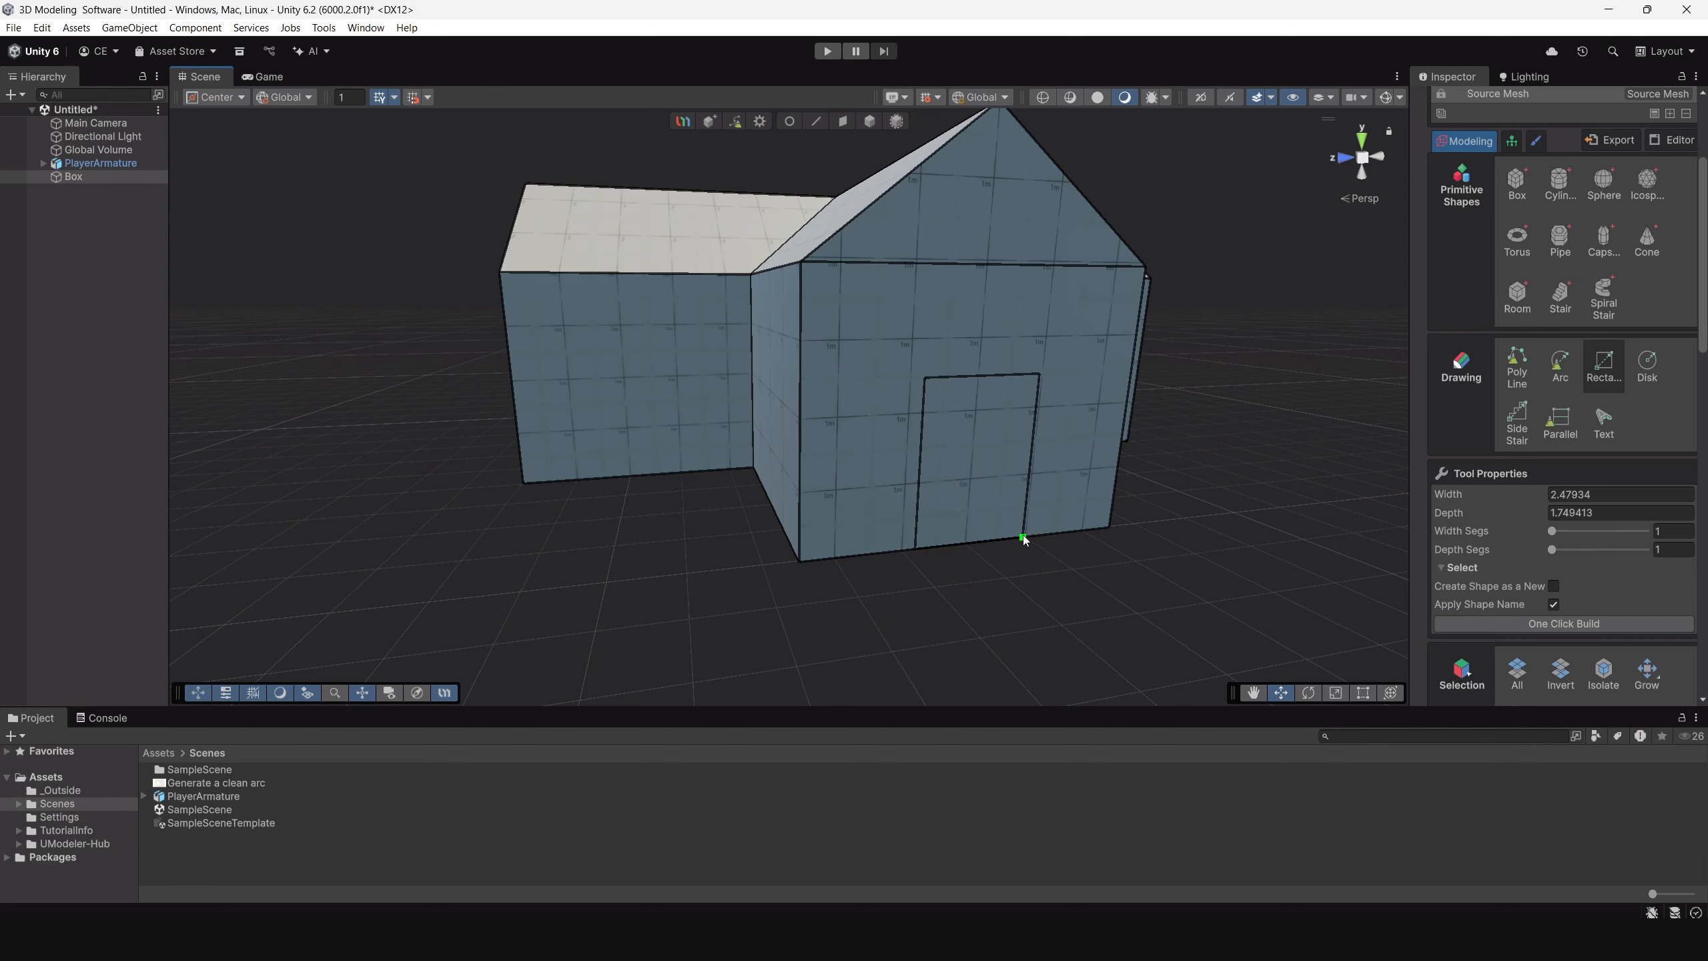
Select all four vertices of the wing's door outline and move them along Z to center the door on the wall.
scroll(1075, 462, up, 1)
click(790, 122)
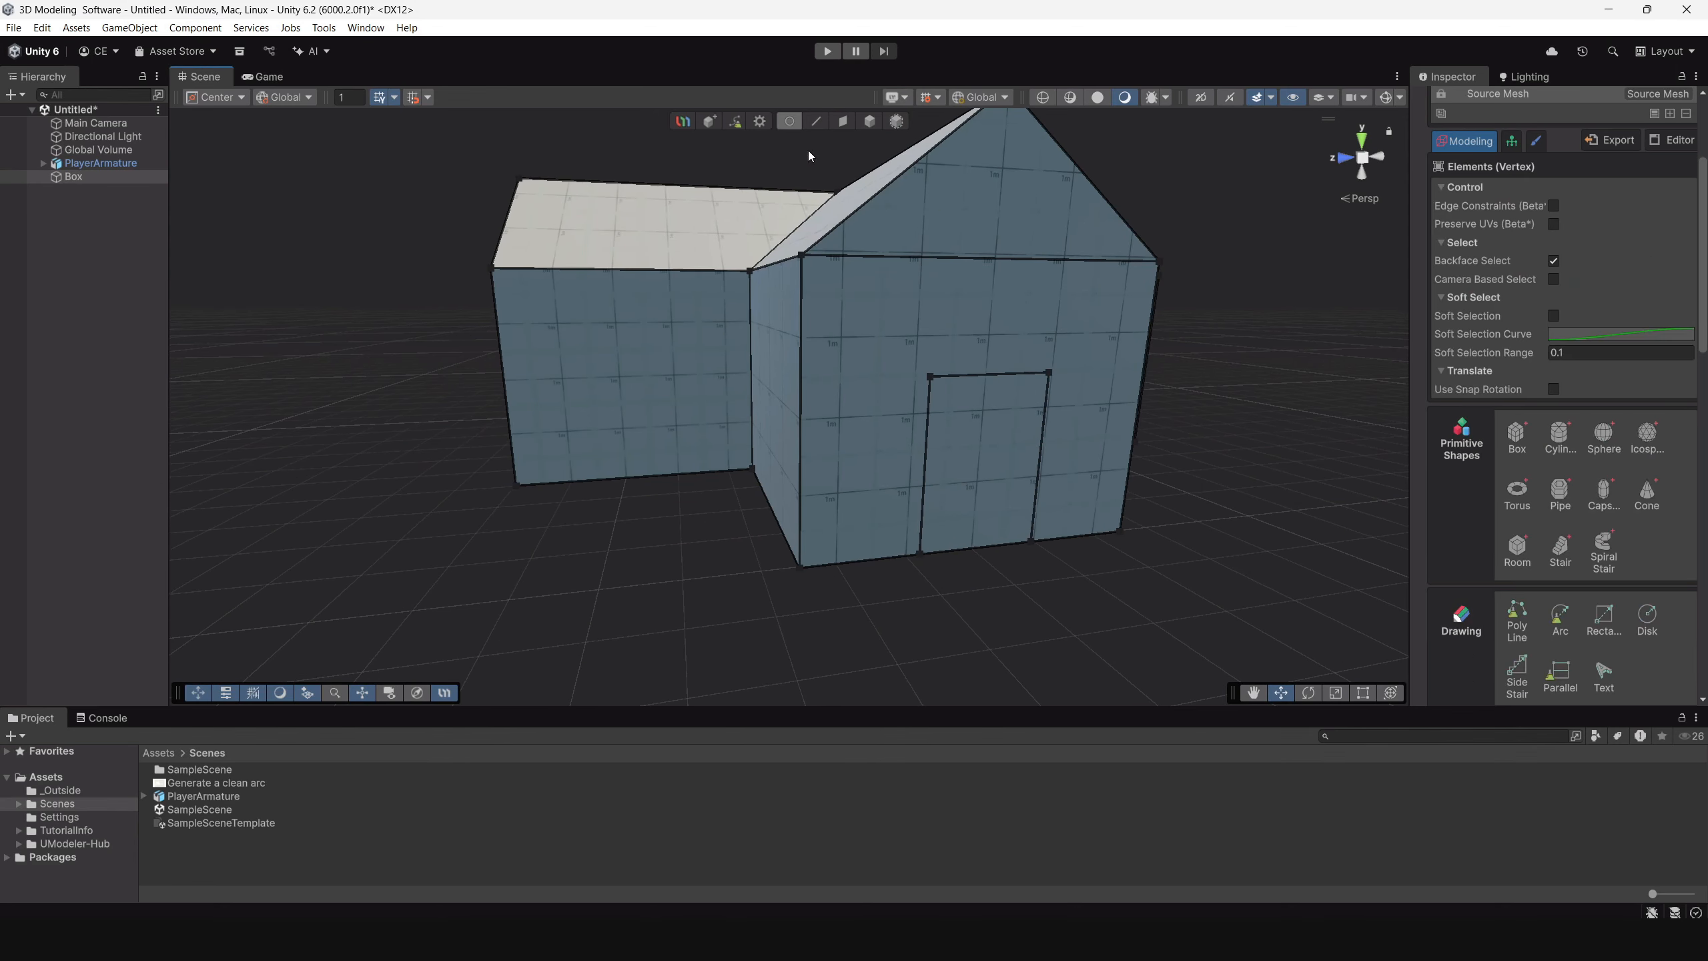
alt+drag(975, 367, 877, 362)
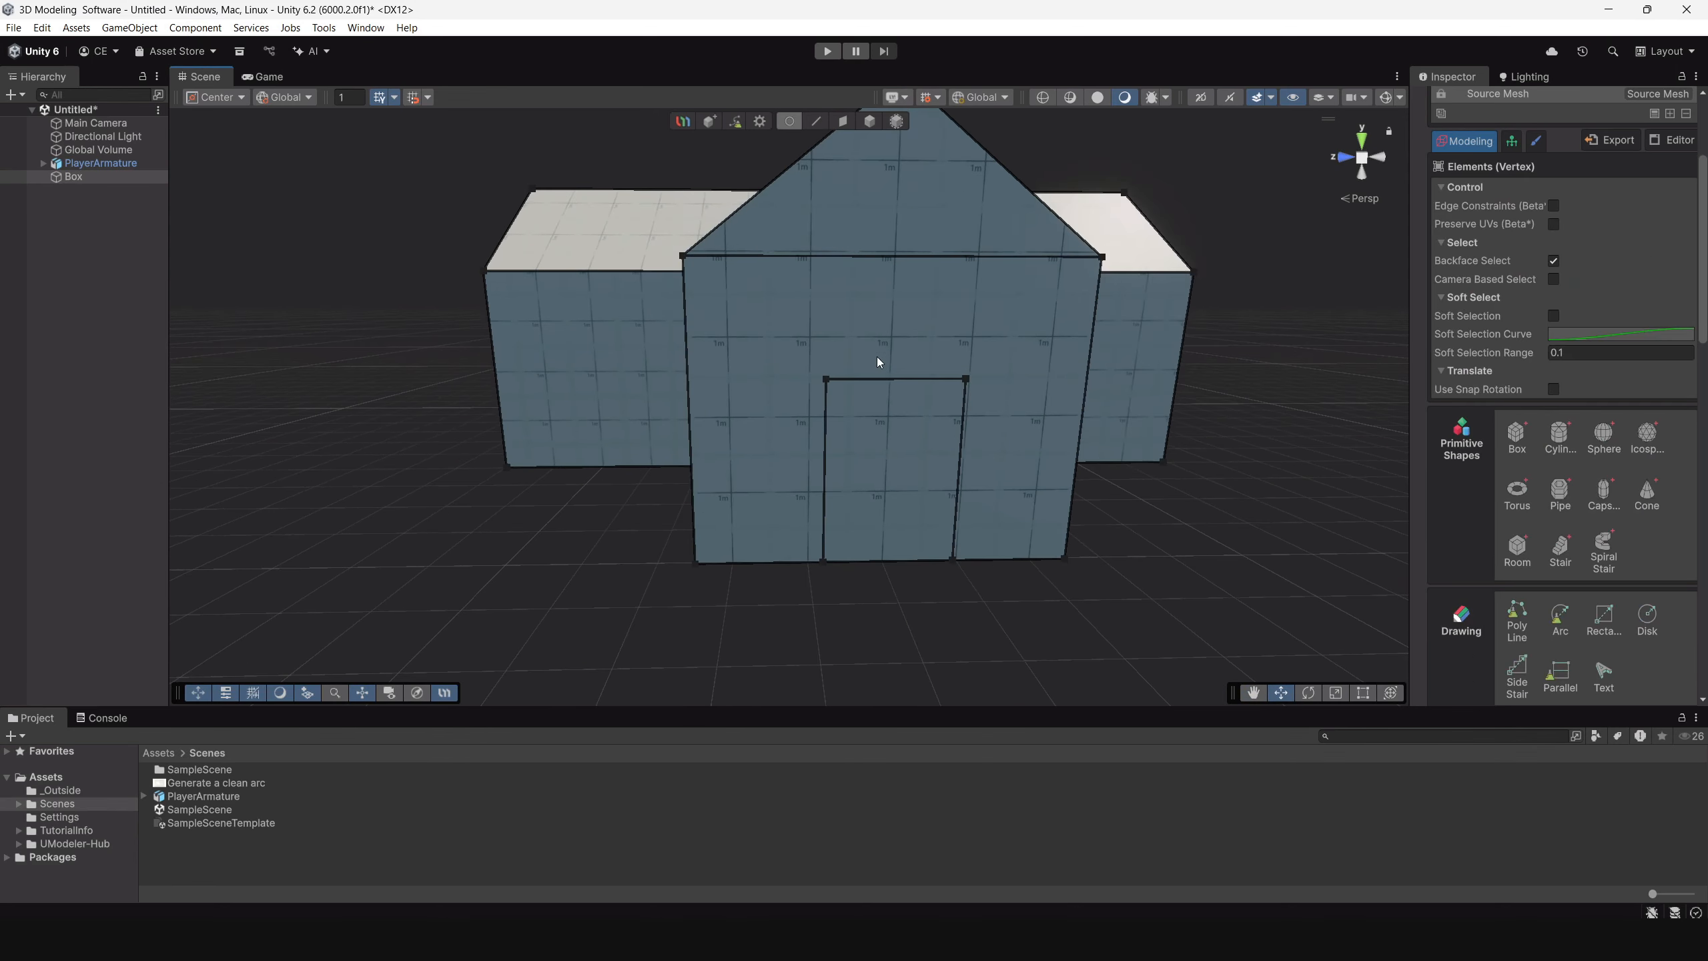
click(827, 380)
shift+click(826, 562)
scroll(834, 521, down, 5)
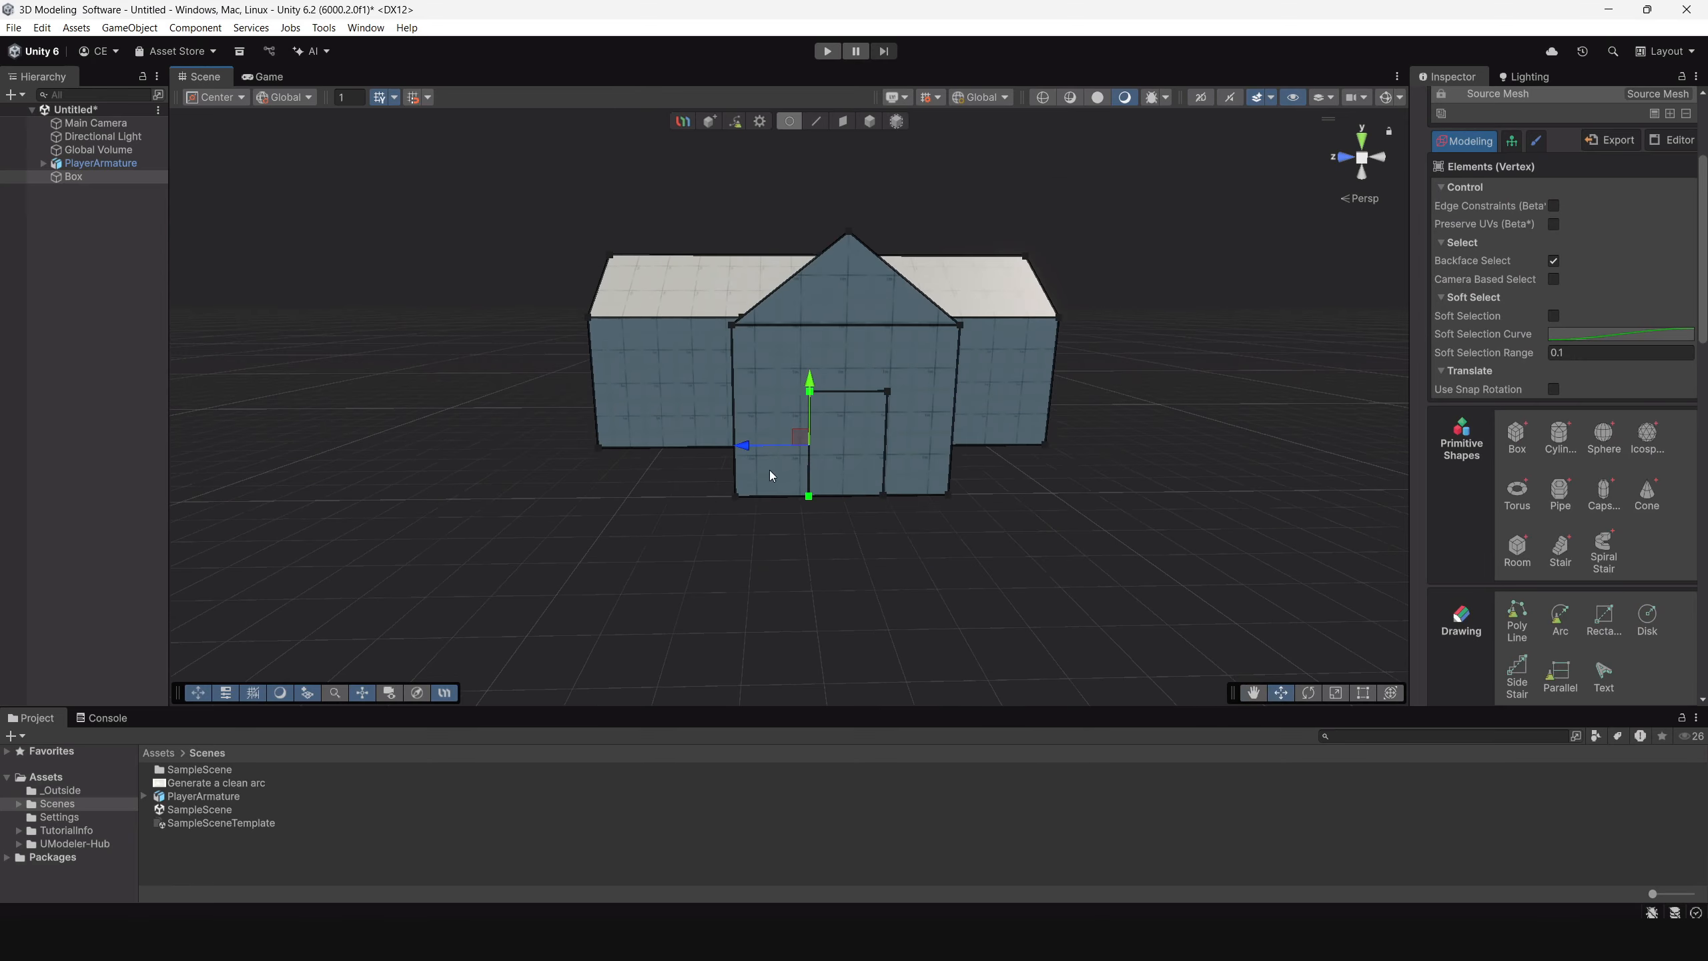
alt+drag(770, 477, 800, 402)
scroll(738, 450, up, 3)
shift+click(836, 388)
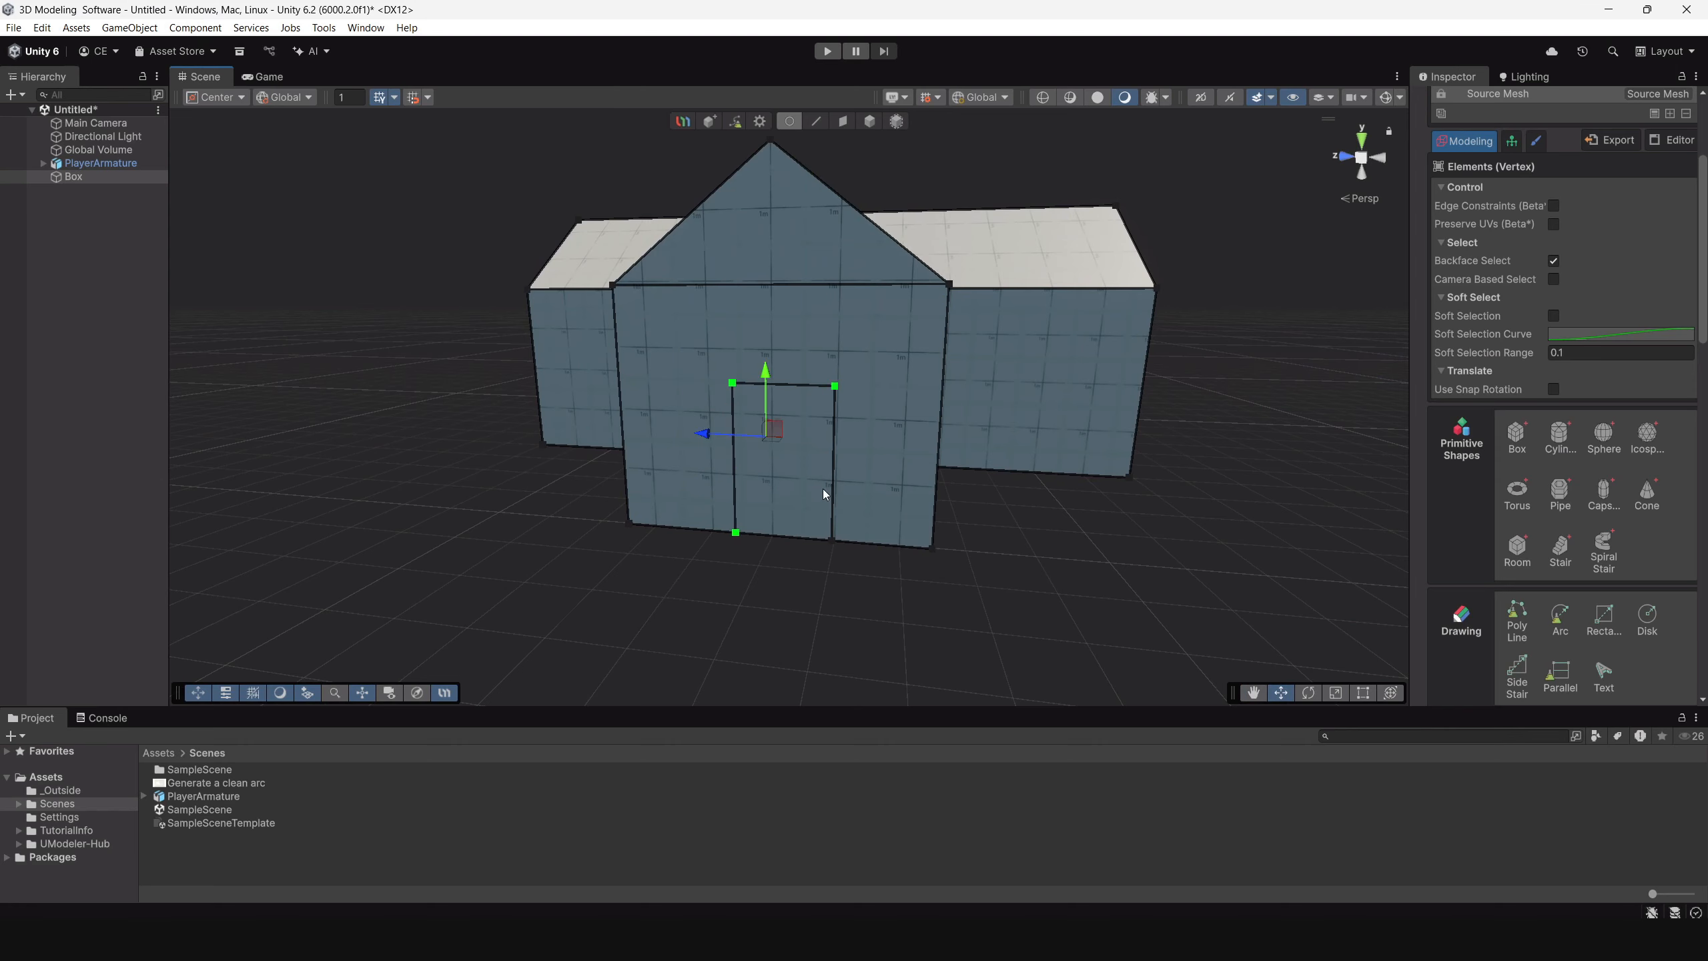
shift+click(833, 540)
drag(726, 463, 784, 409)
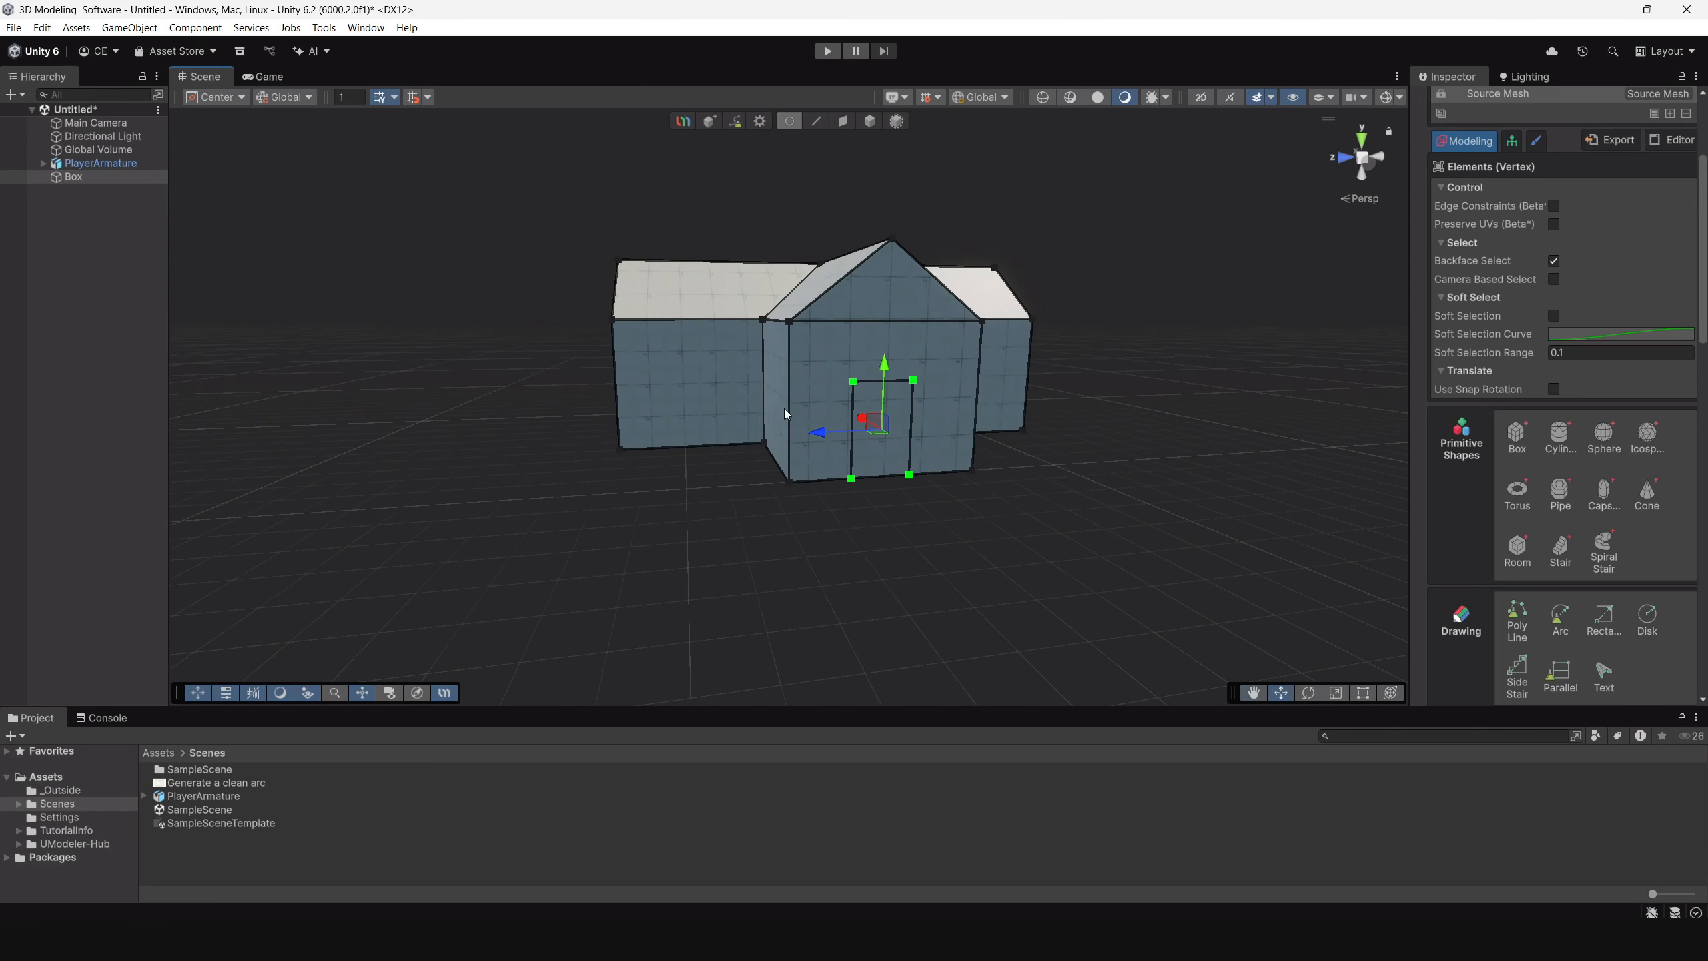
scroll(950, 464, up, 3)
Select the two top vertices of the wing's door outline and move them along Y to adjust the door height.
click(872, 373)
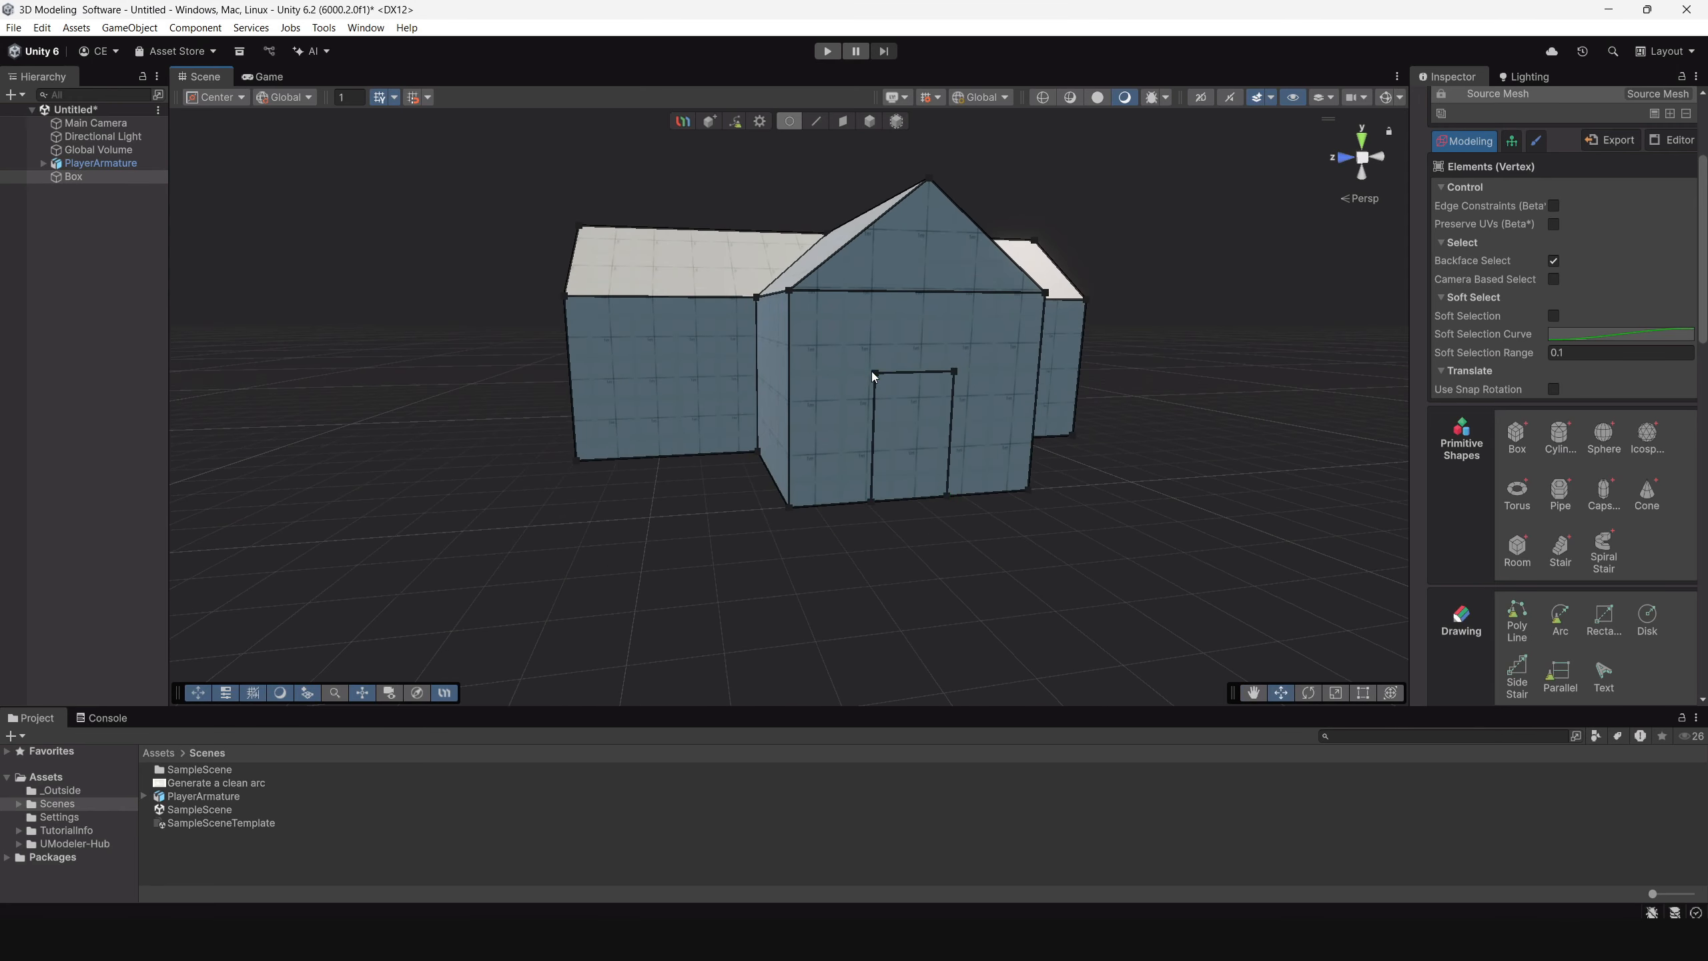
click(956, 372)
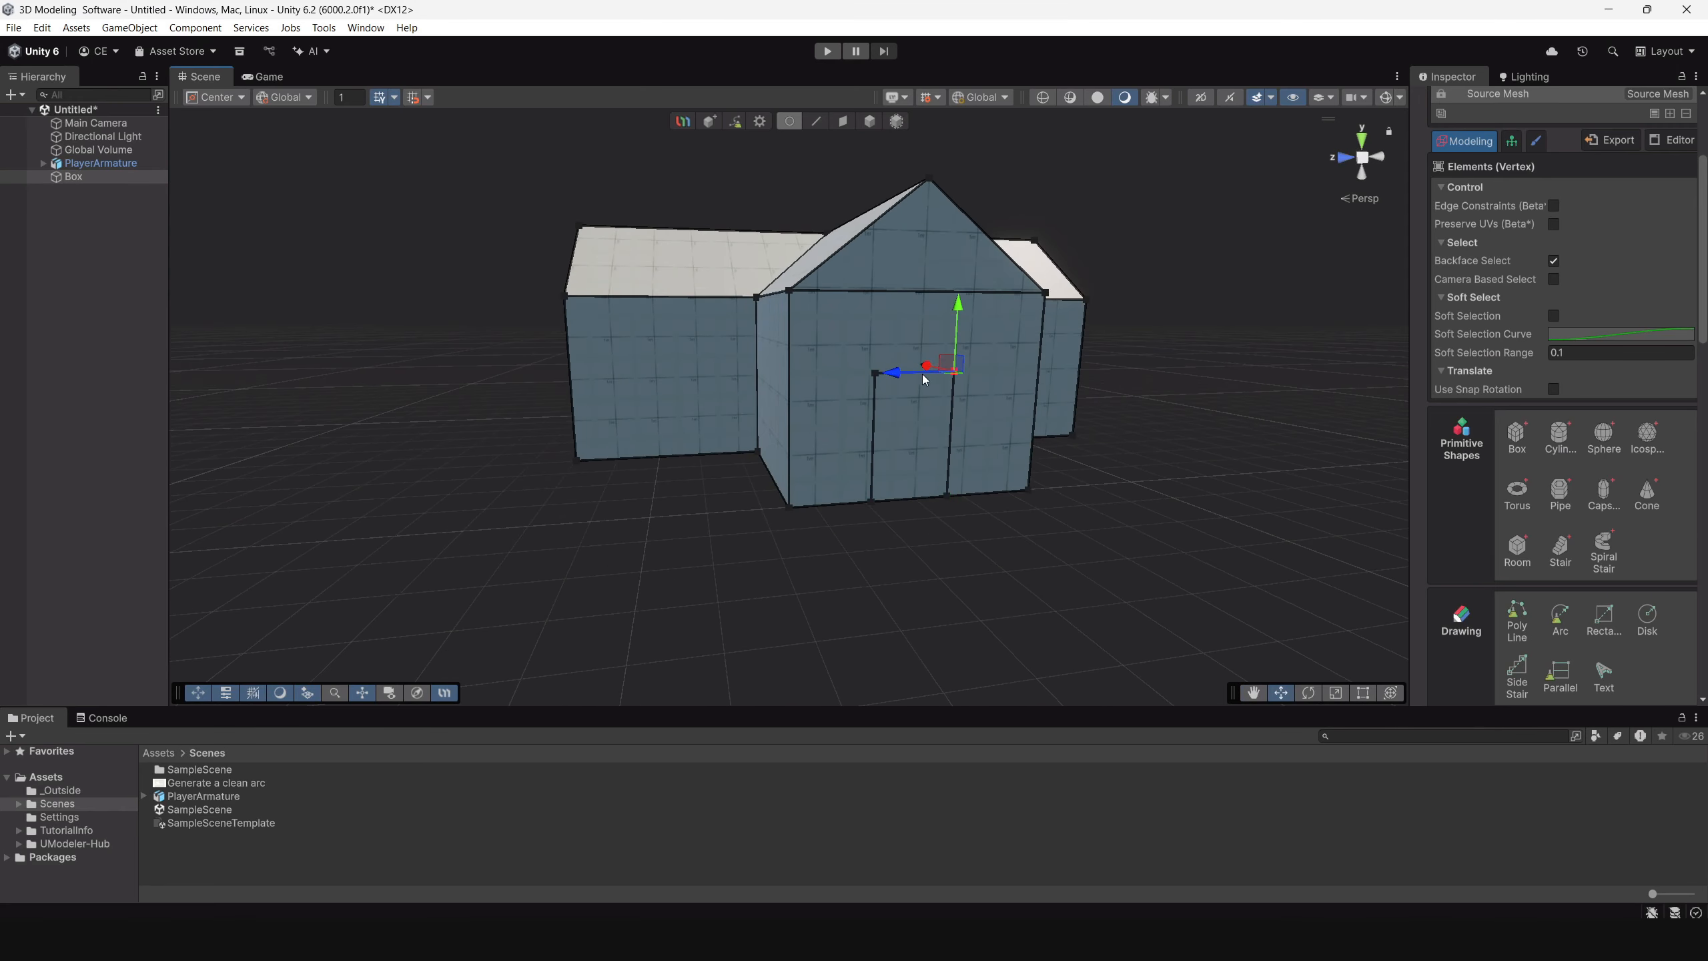
shift+click(874, 373)
drag(918, 312, 1151, 346)
scroll(1569, 513, down, 3)
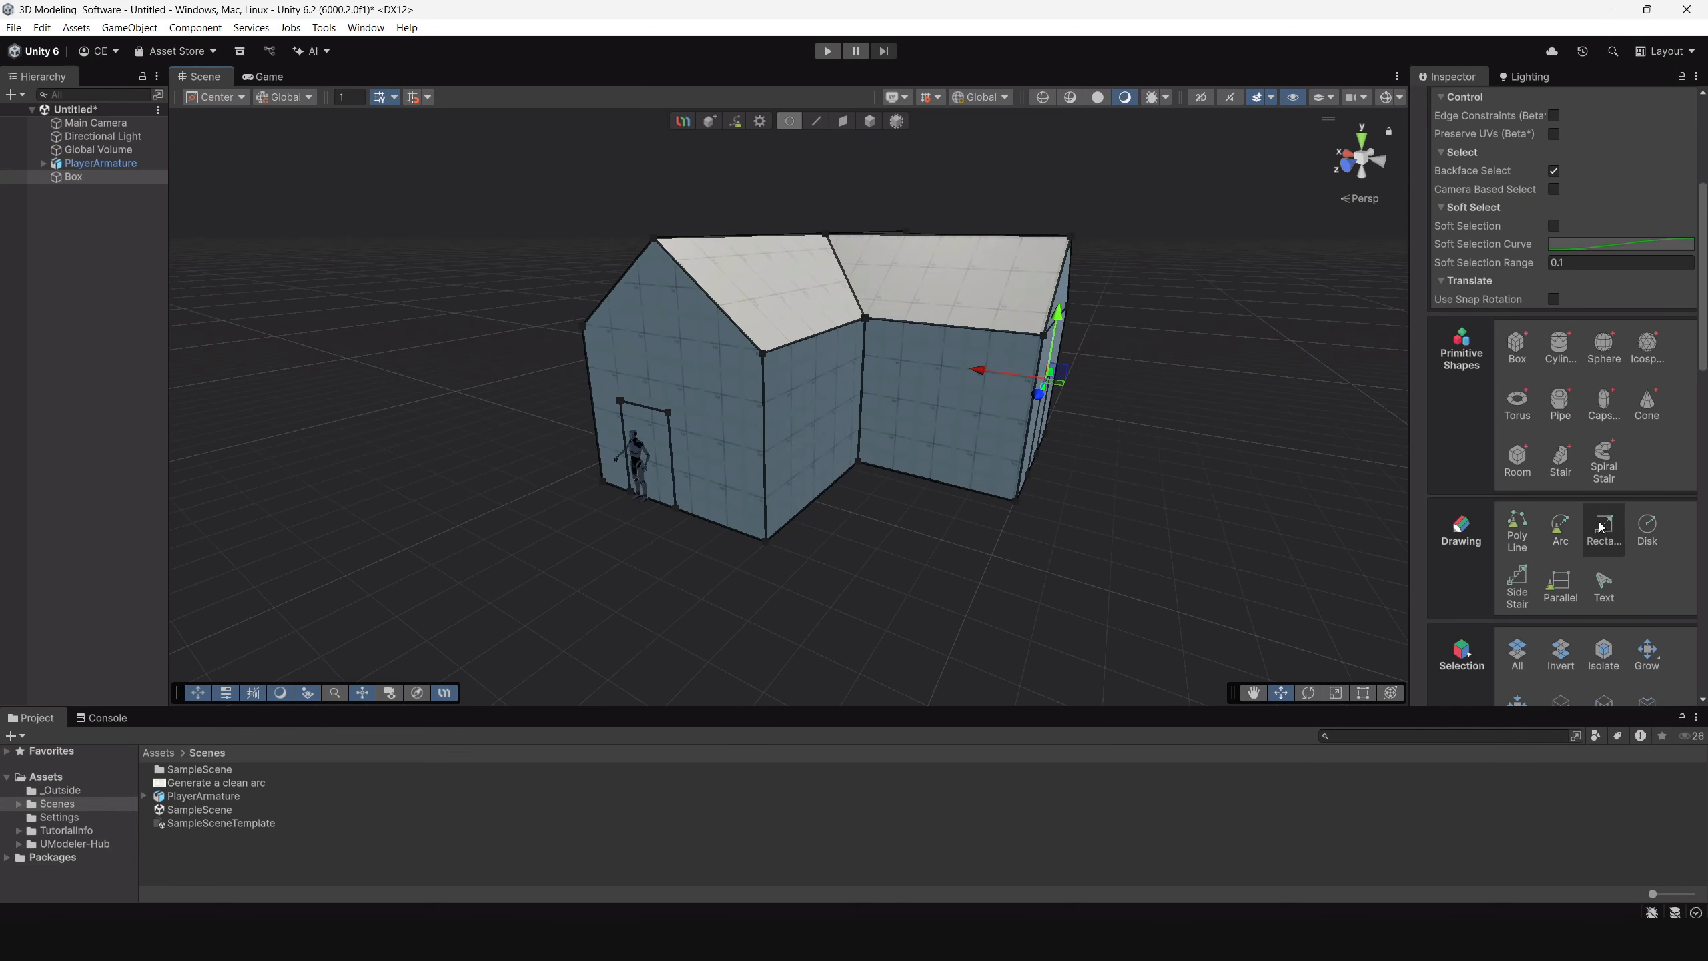
Draw a narrow vertical rectangle of about 1.84 by 0.39 m beside the front door outline.
click(1602, 526)
scroll(936, 518, up, 4)
alt+drag(932, 549, 976, 415)
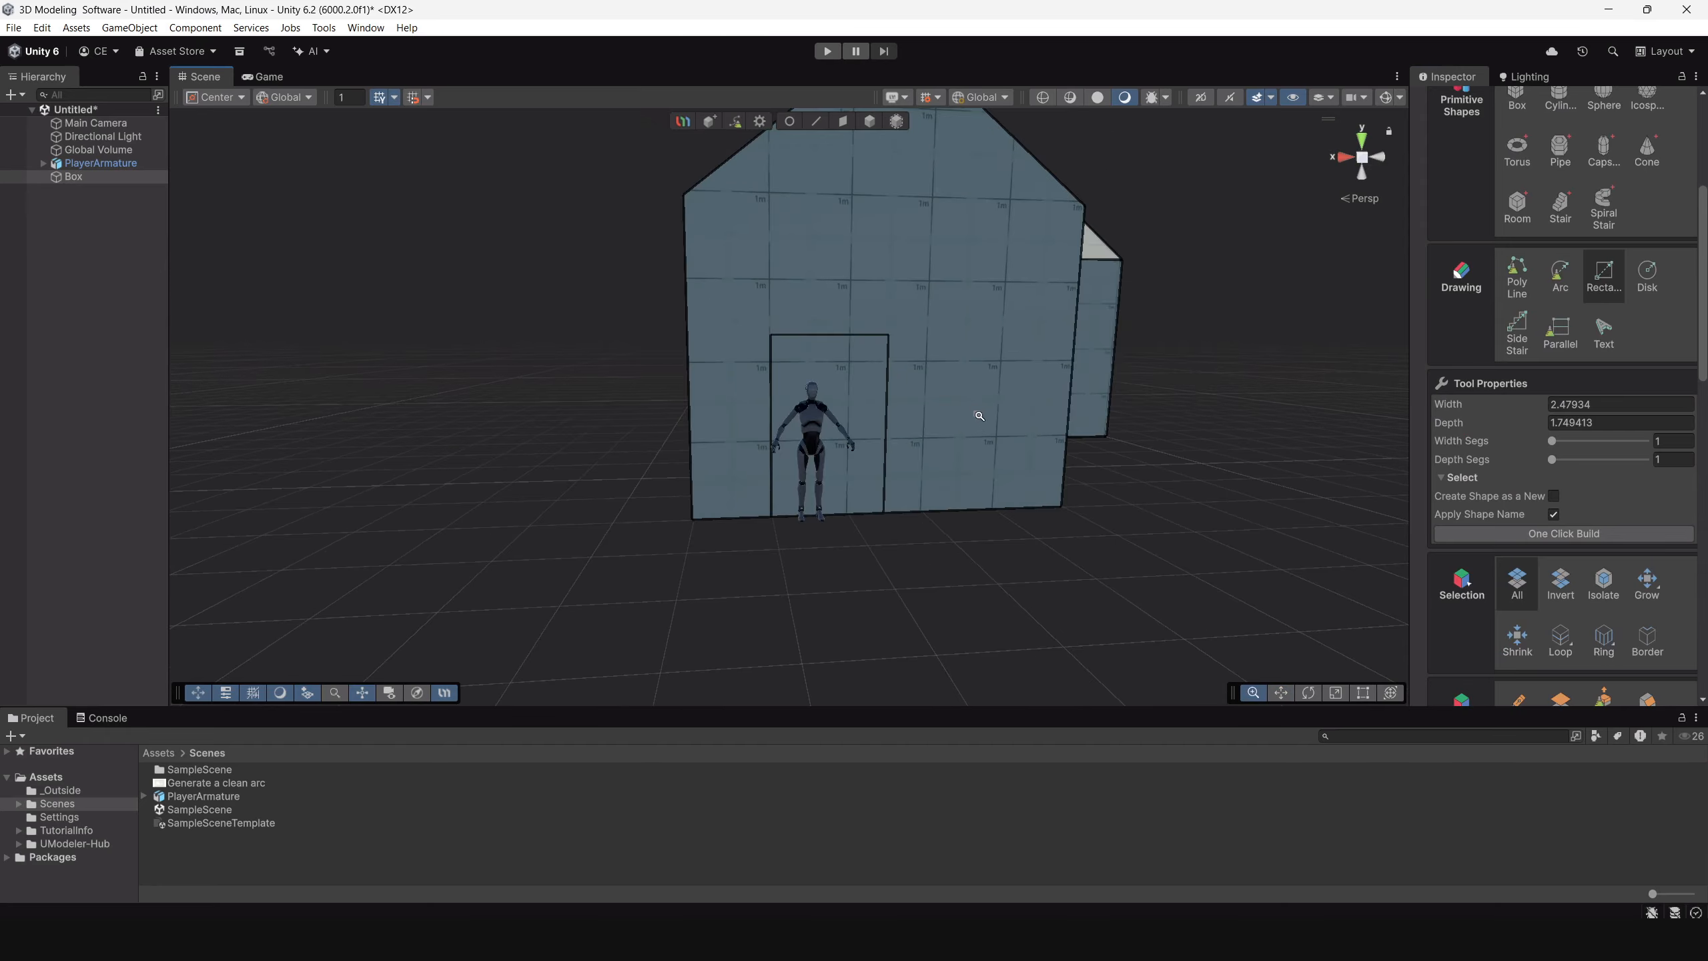
scroll(977, 430, up, 3)
alt+drag(1009, 504, 961, 493)
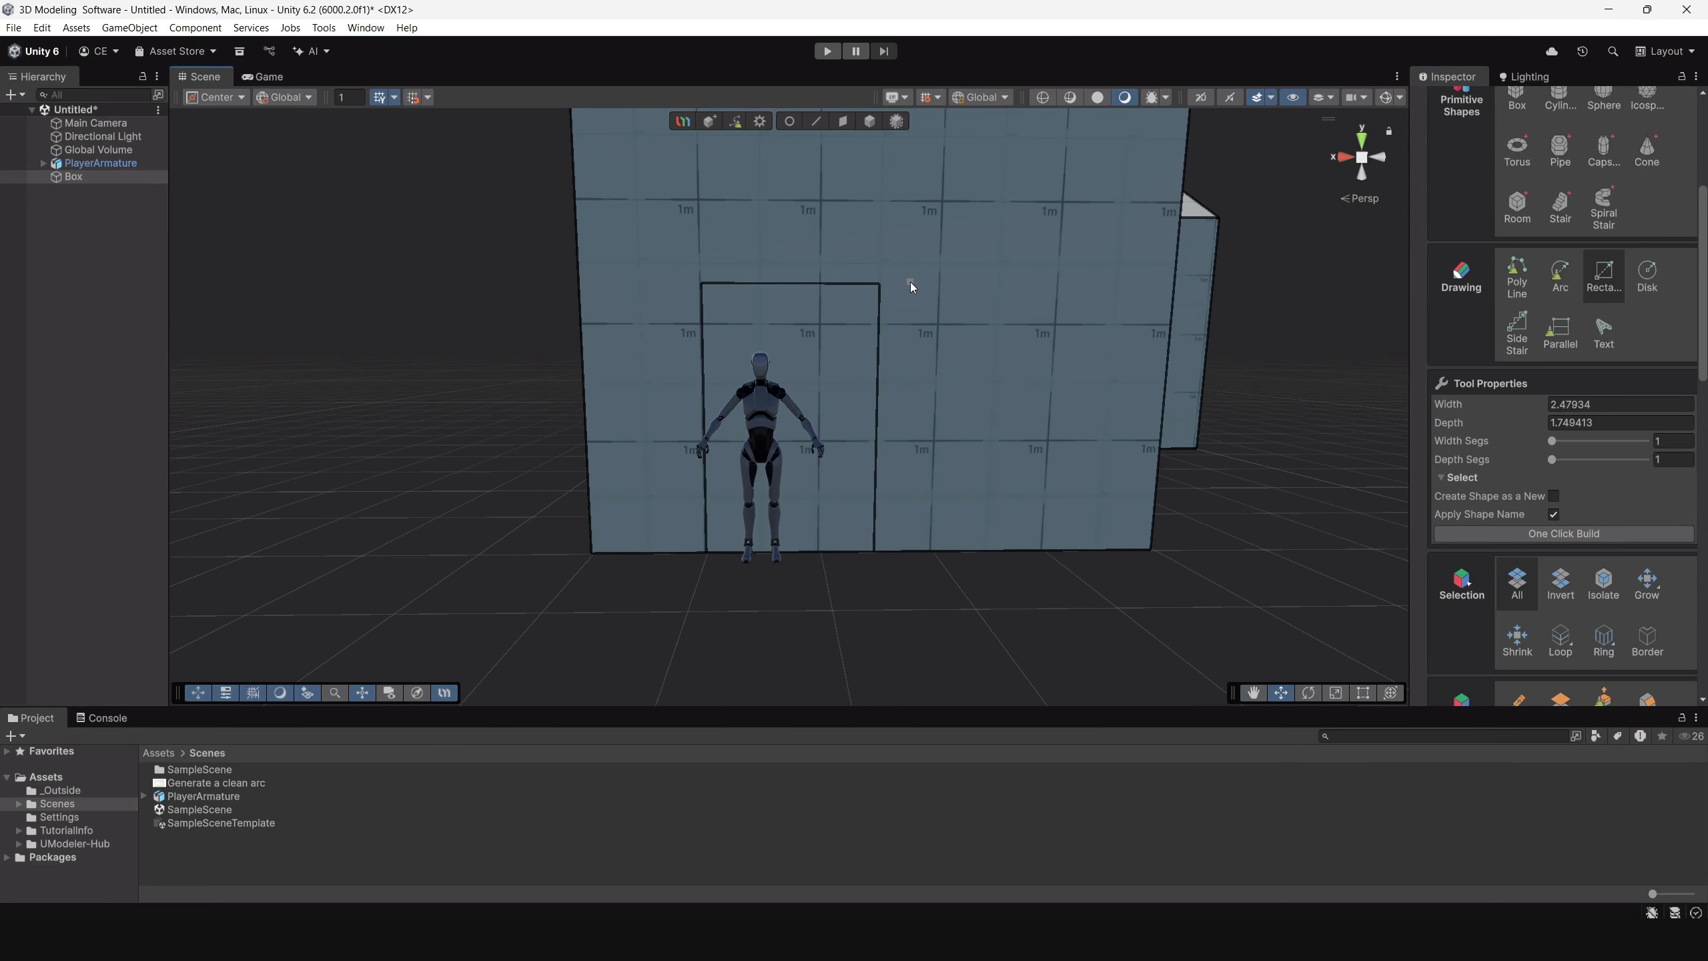
drag(913, 286, 952, 497)
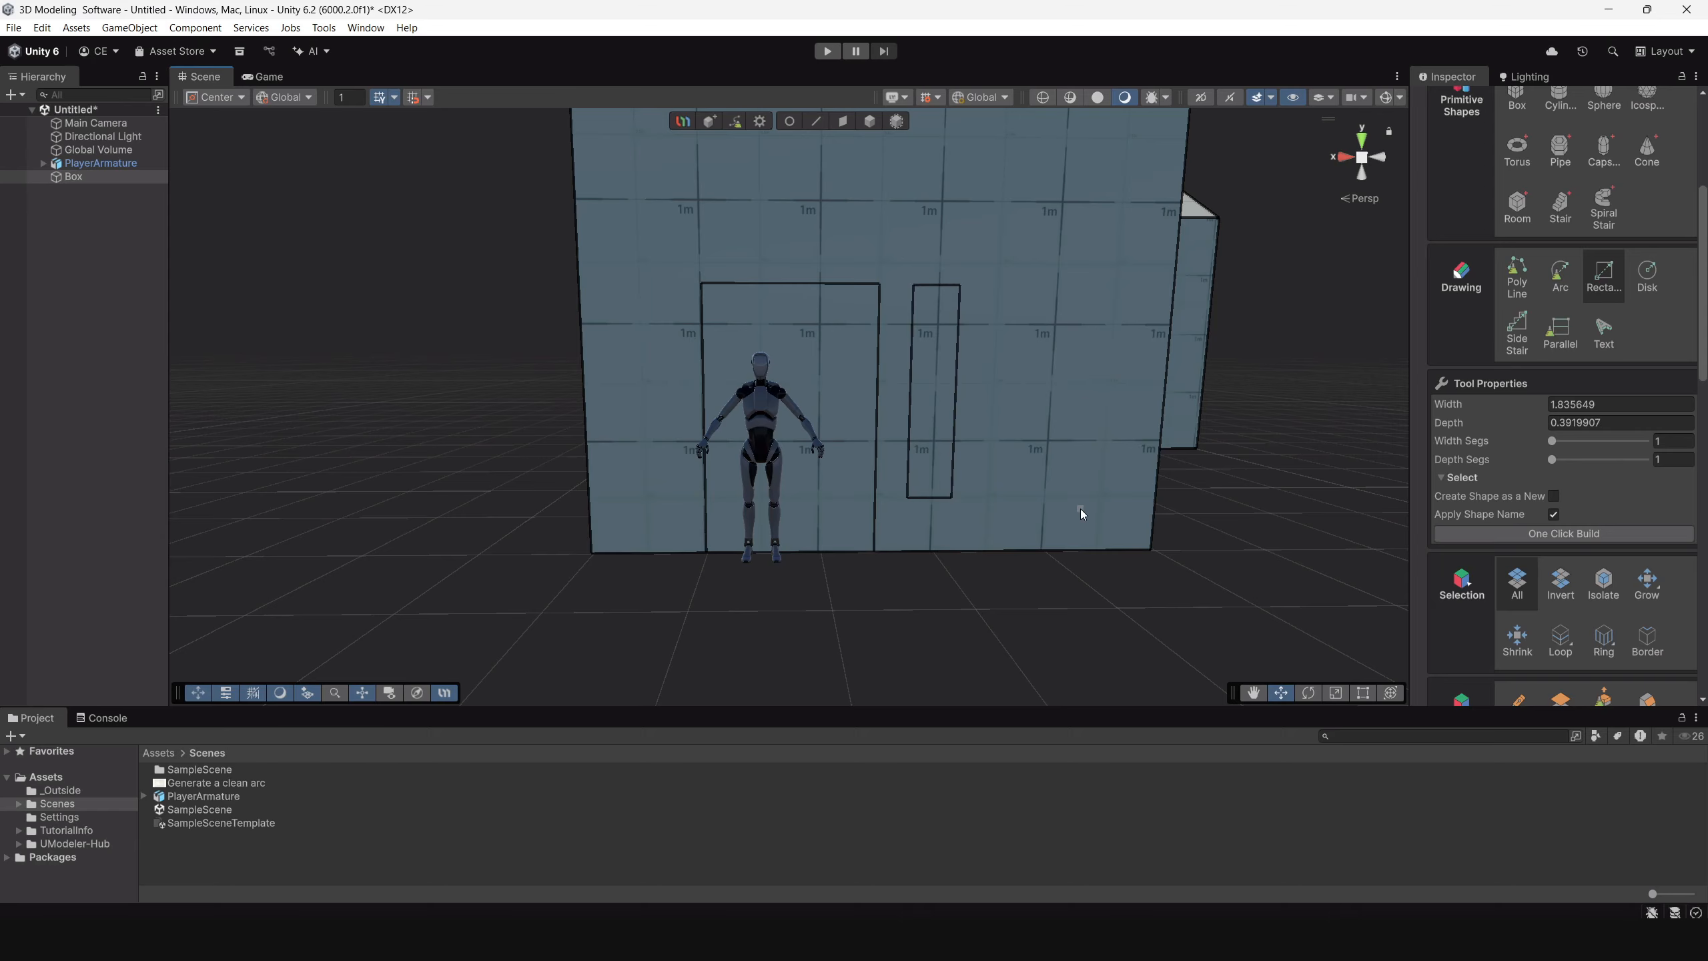
Draw a rectangle of about 0.34 by 1.60 m above the wing's door outline and one of about 2.05 by 0.38 m beside it.
alt+drag(1081, 508, 923, 444)
scroll(944, 454, up, 3)
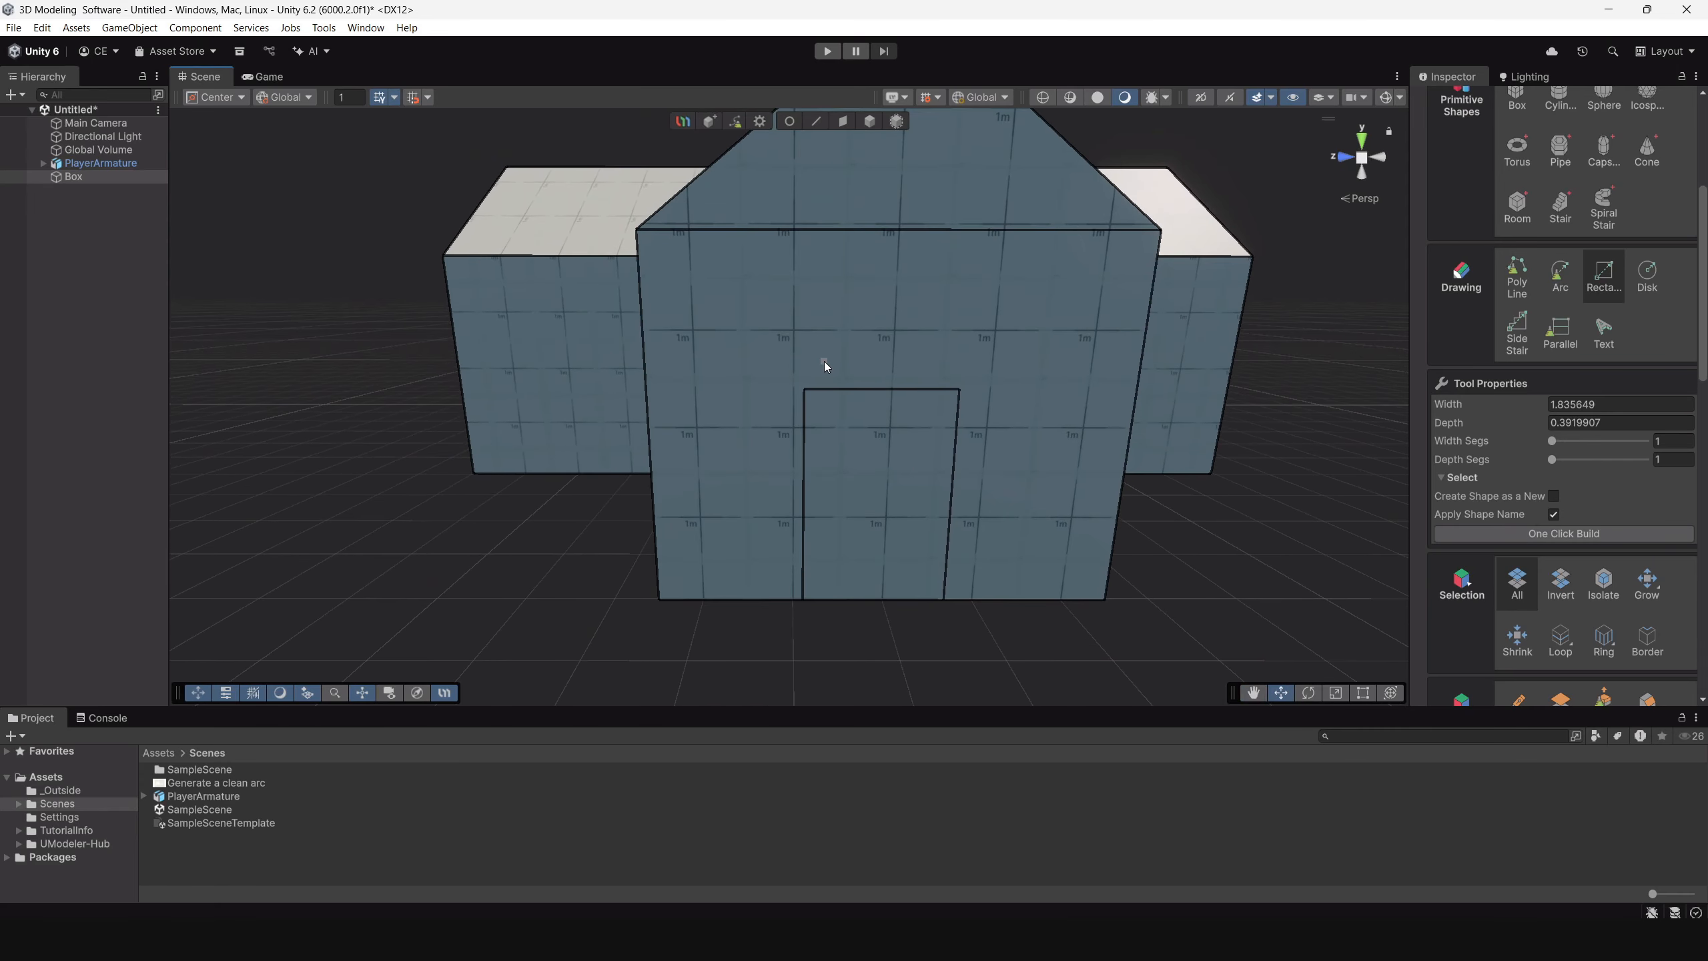
drag(804, 345, 964, 381)
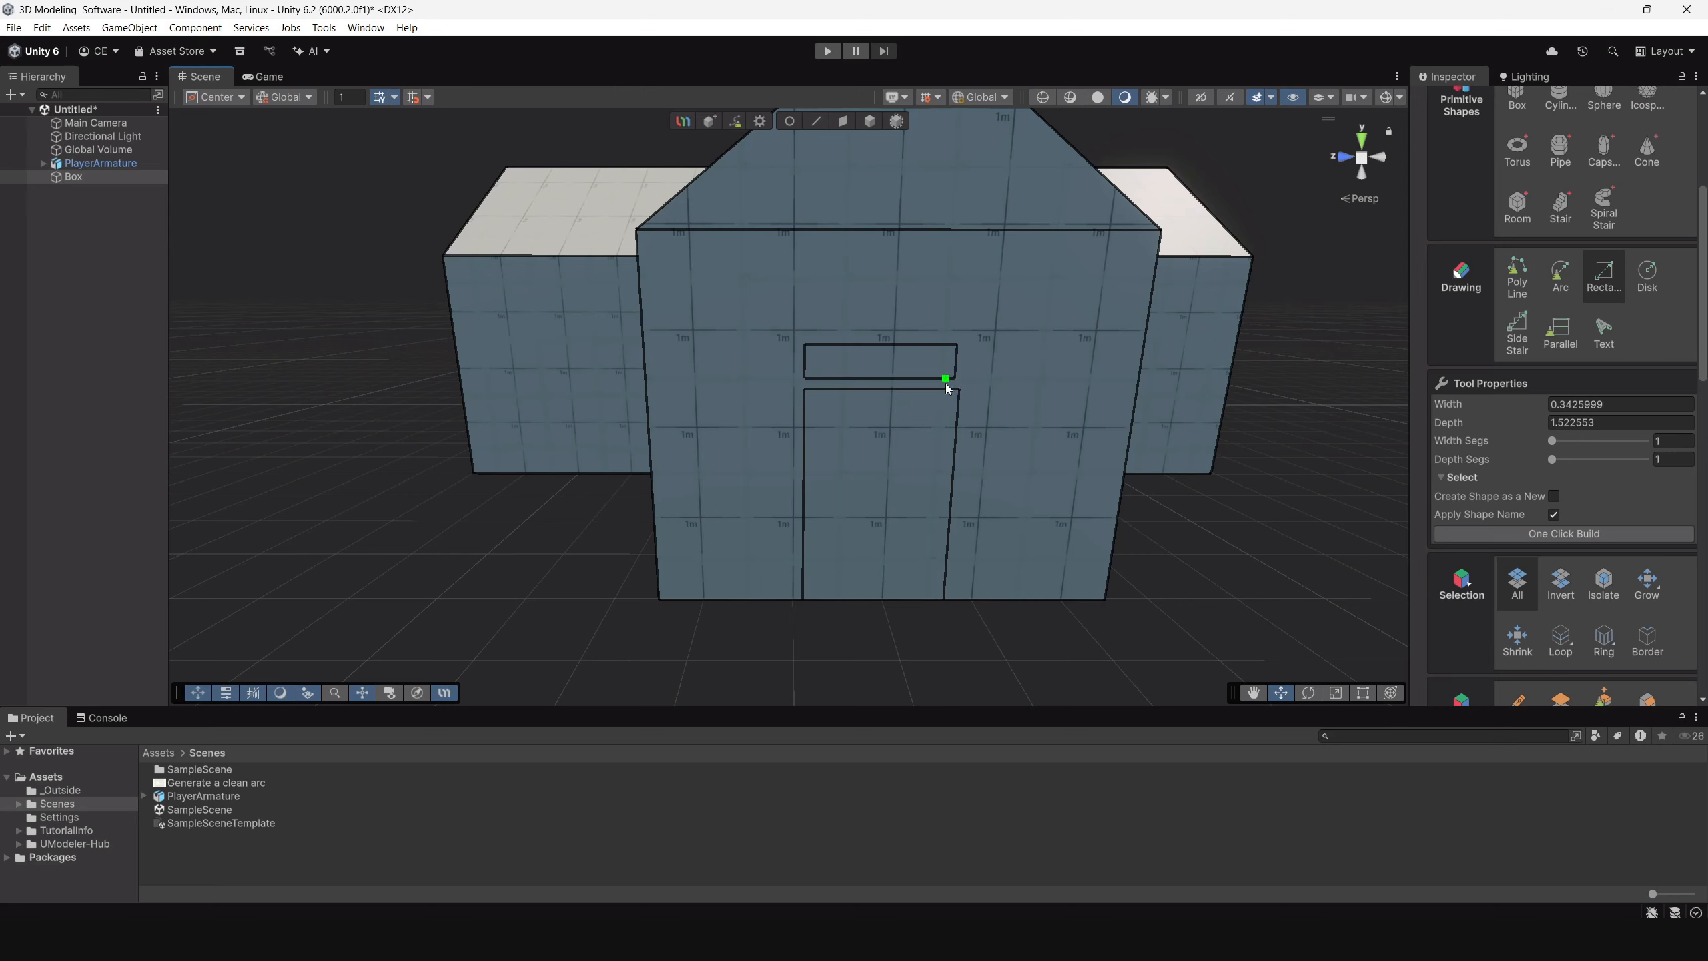
key(ctrl+z)
drag(802, 315, 961, 350)
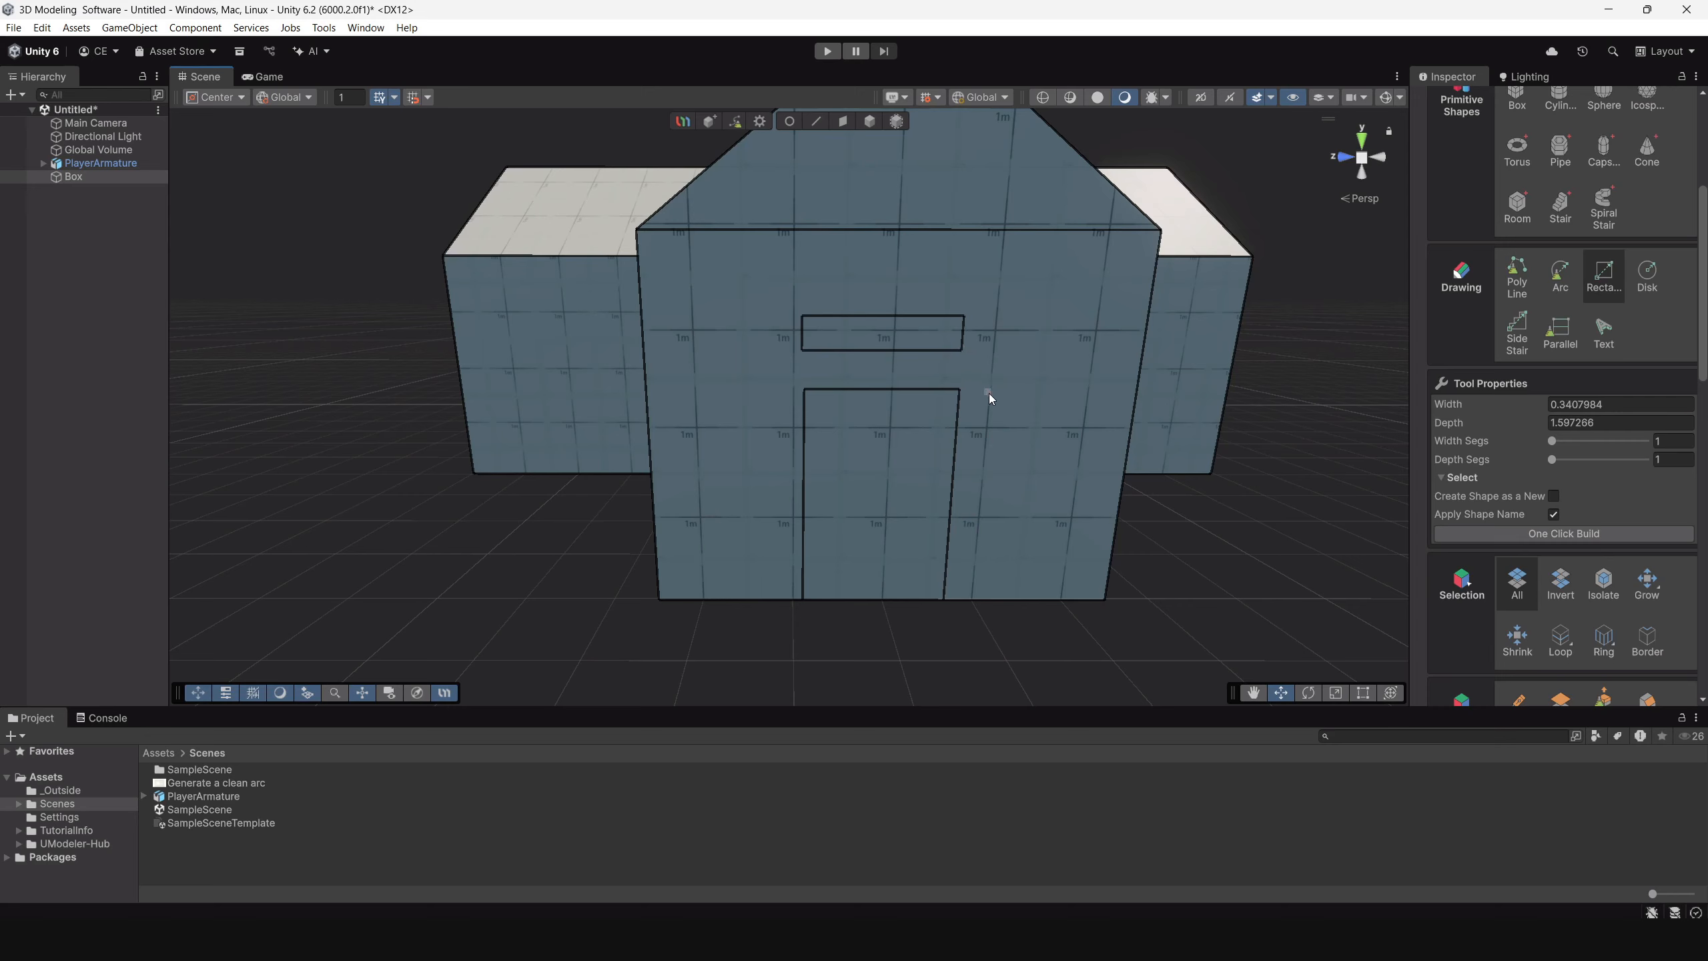
drag(988, 392, 891, 476)
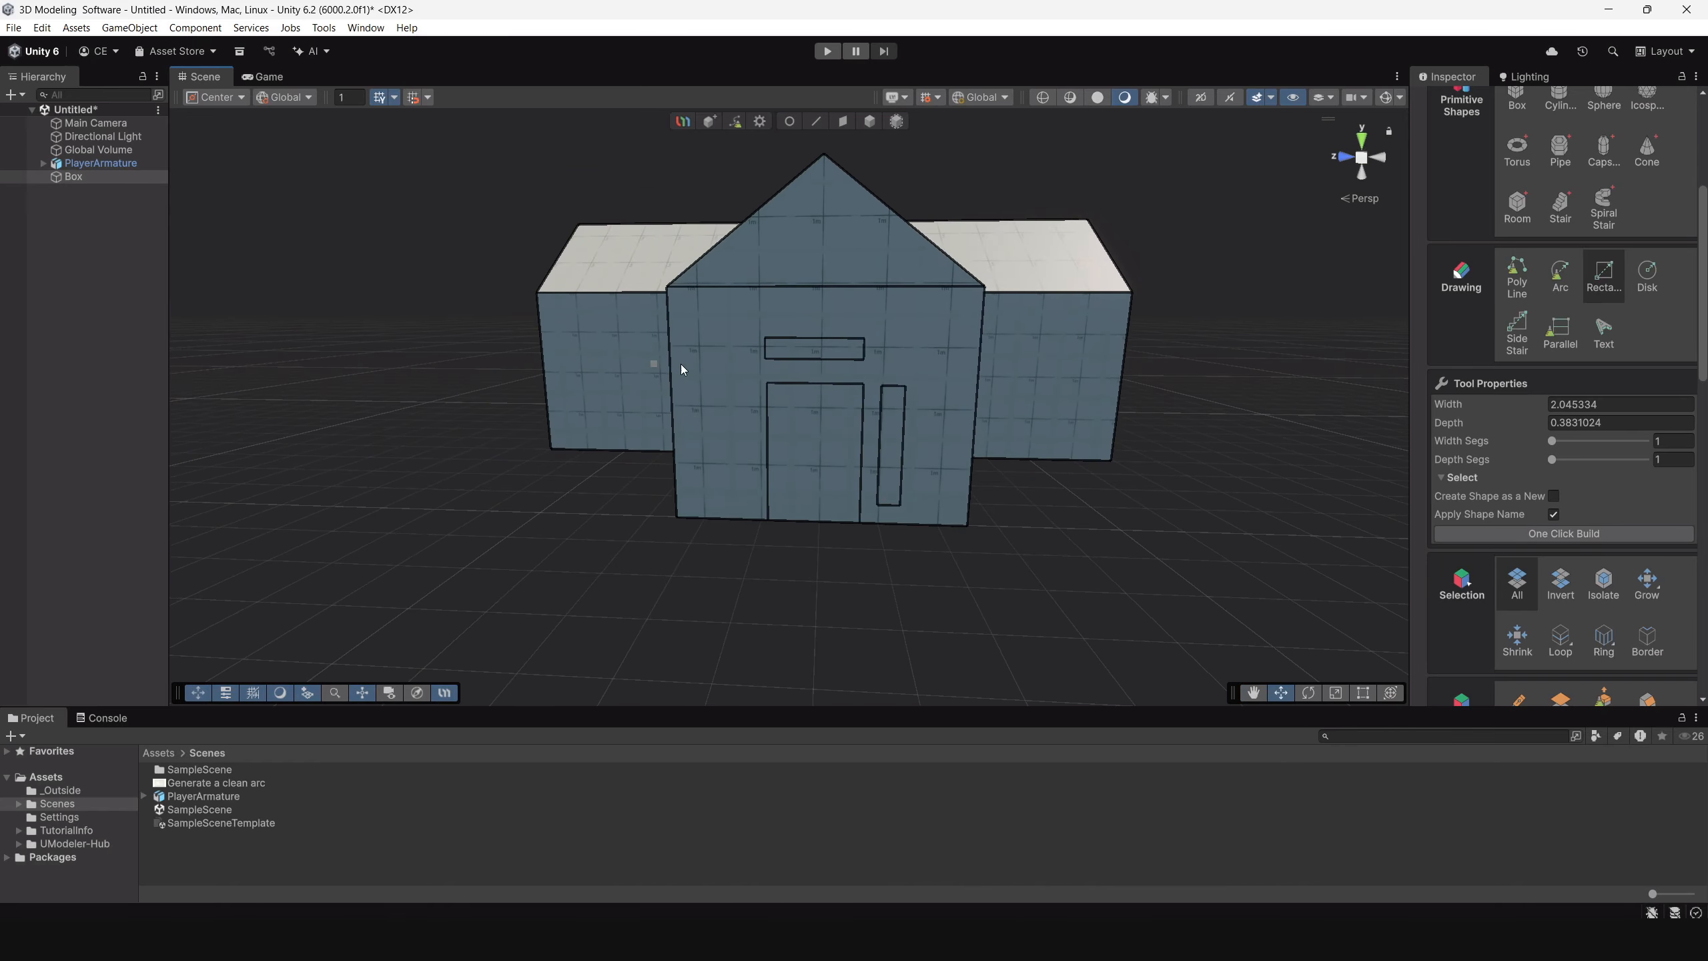
Draw a large window rectangle of about 2.01 by 3.26 m on the rear gable wall opposite the front door.
alt+drag(681, 369, 989, 387)
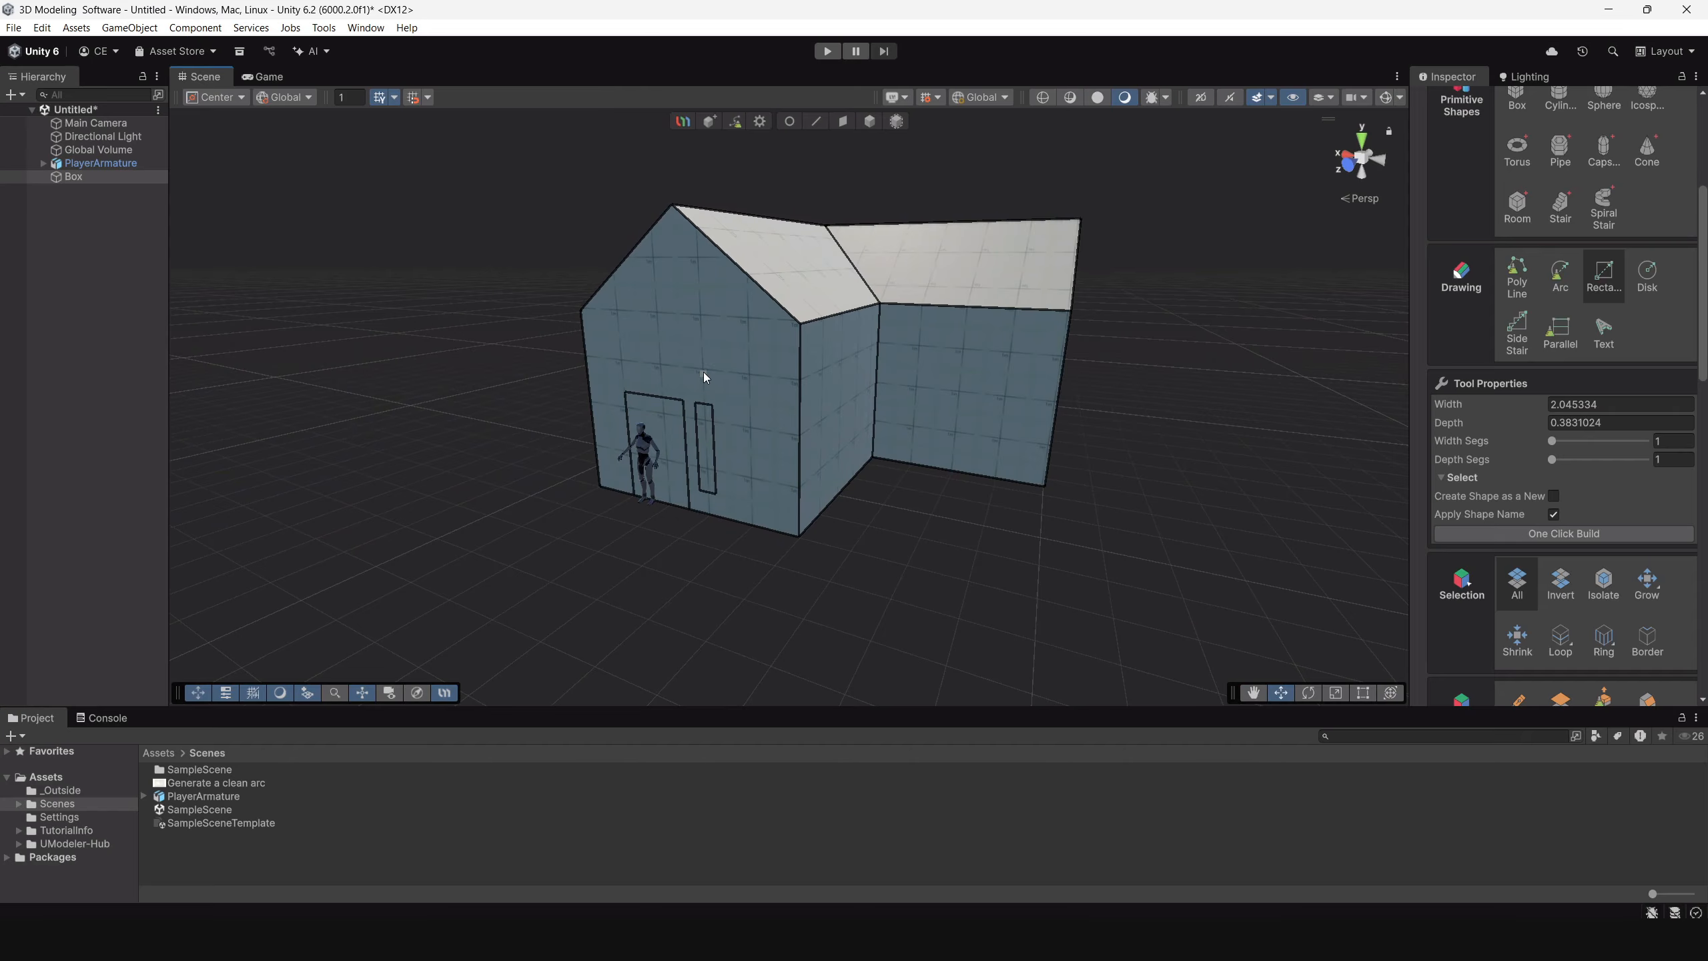
alt+drag(705, 377, 728, 358)
alt+drag(941, 377, 789, 366)
alt+right_drag(790, 367, 945, 404)
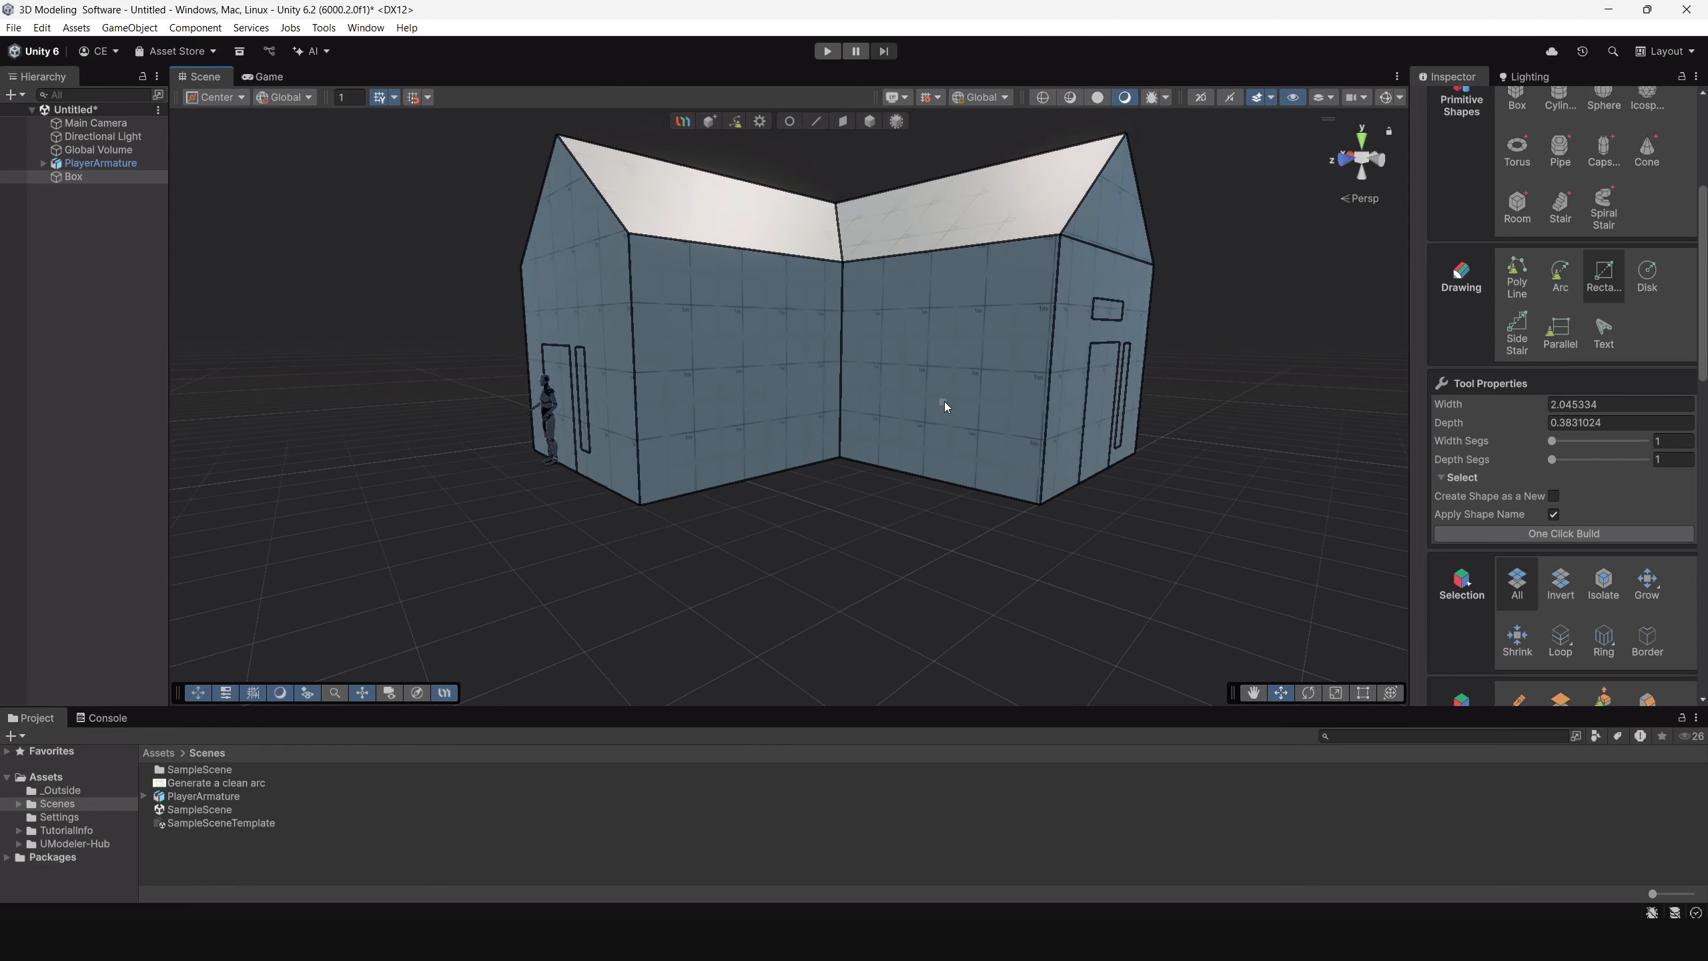
alt+drag(1129, 377, 941, 408)
alt+right_drag(941, 409, 854, 342)
mouse_move(854, 342)
alt+mouse_down()
mouse_move(522, 343)
mouse_move(923, 393)
mouse_move(763, 408)
mouse_move(831, 411)
mouse_move(720, 339)
mouse_move(838, 388)
mouse_move(939, 397)
mouse_move(962, 425)
mouse_move(953, 469)
alt+mouse_up()
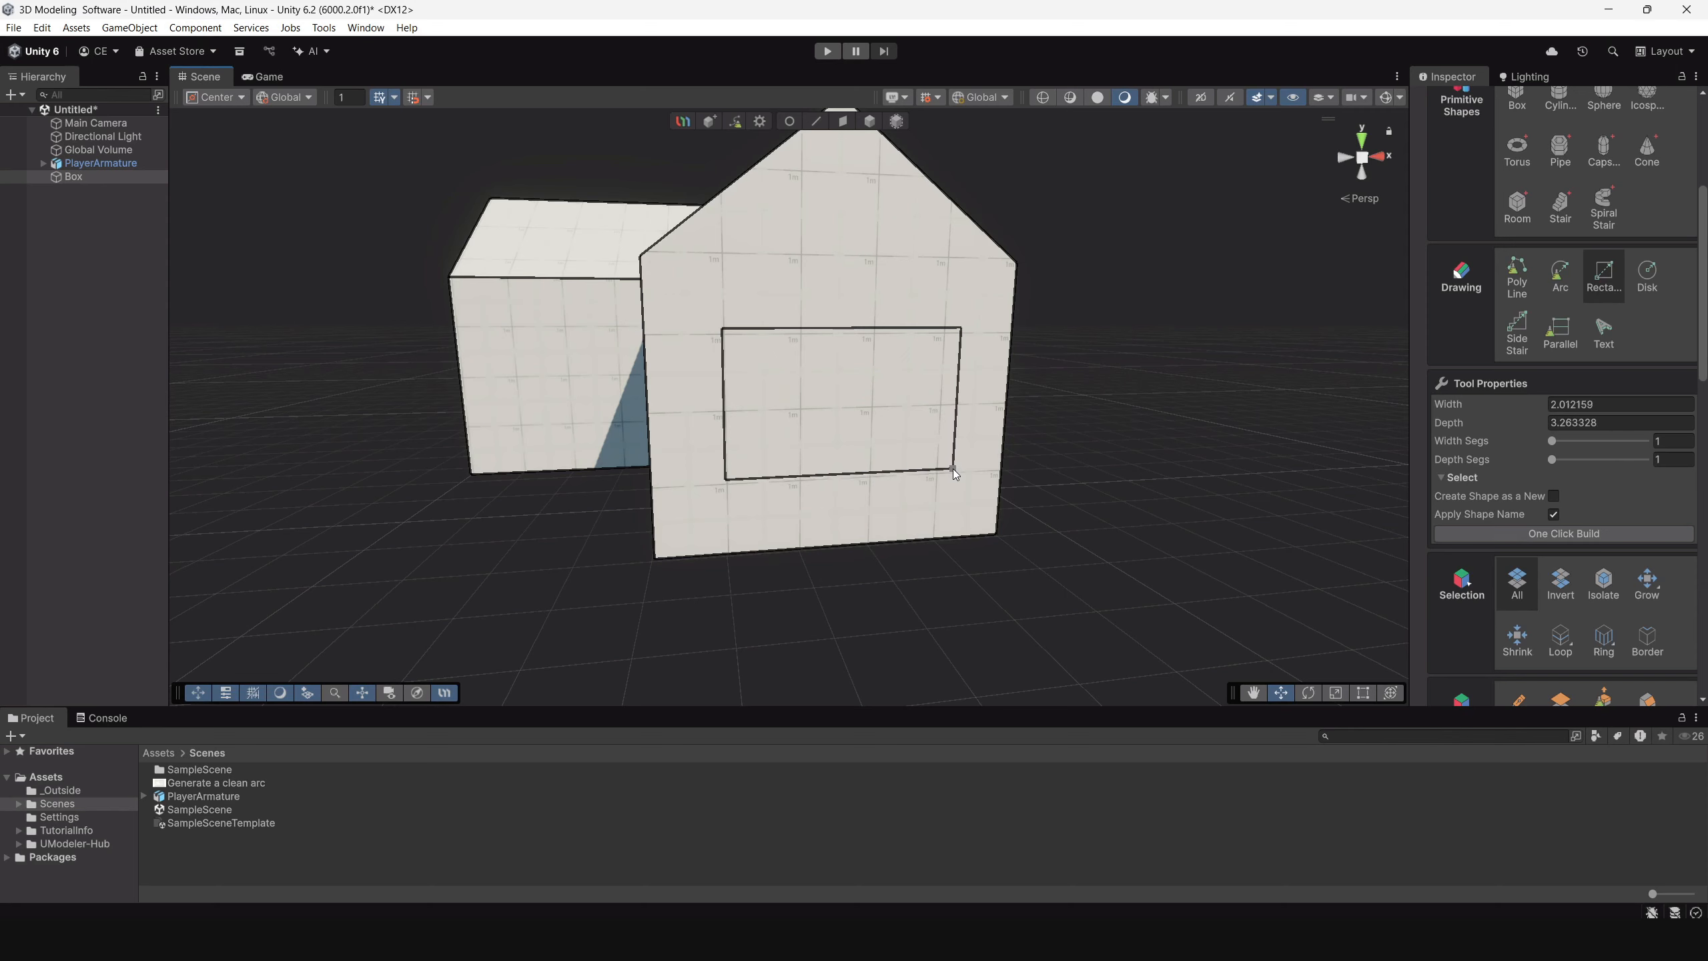
Move the two vertical edges of the rear window outline along X to widen it and center it on the wall.
click(788, 121)
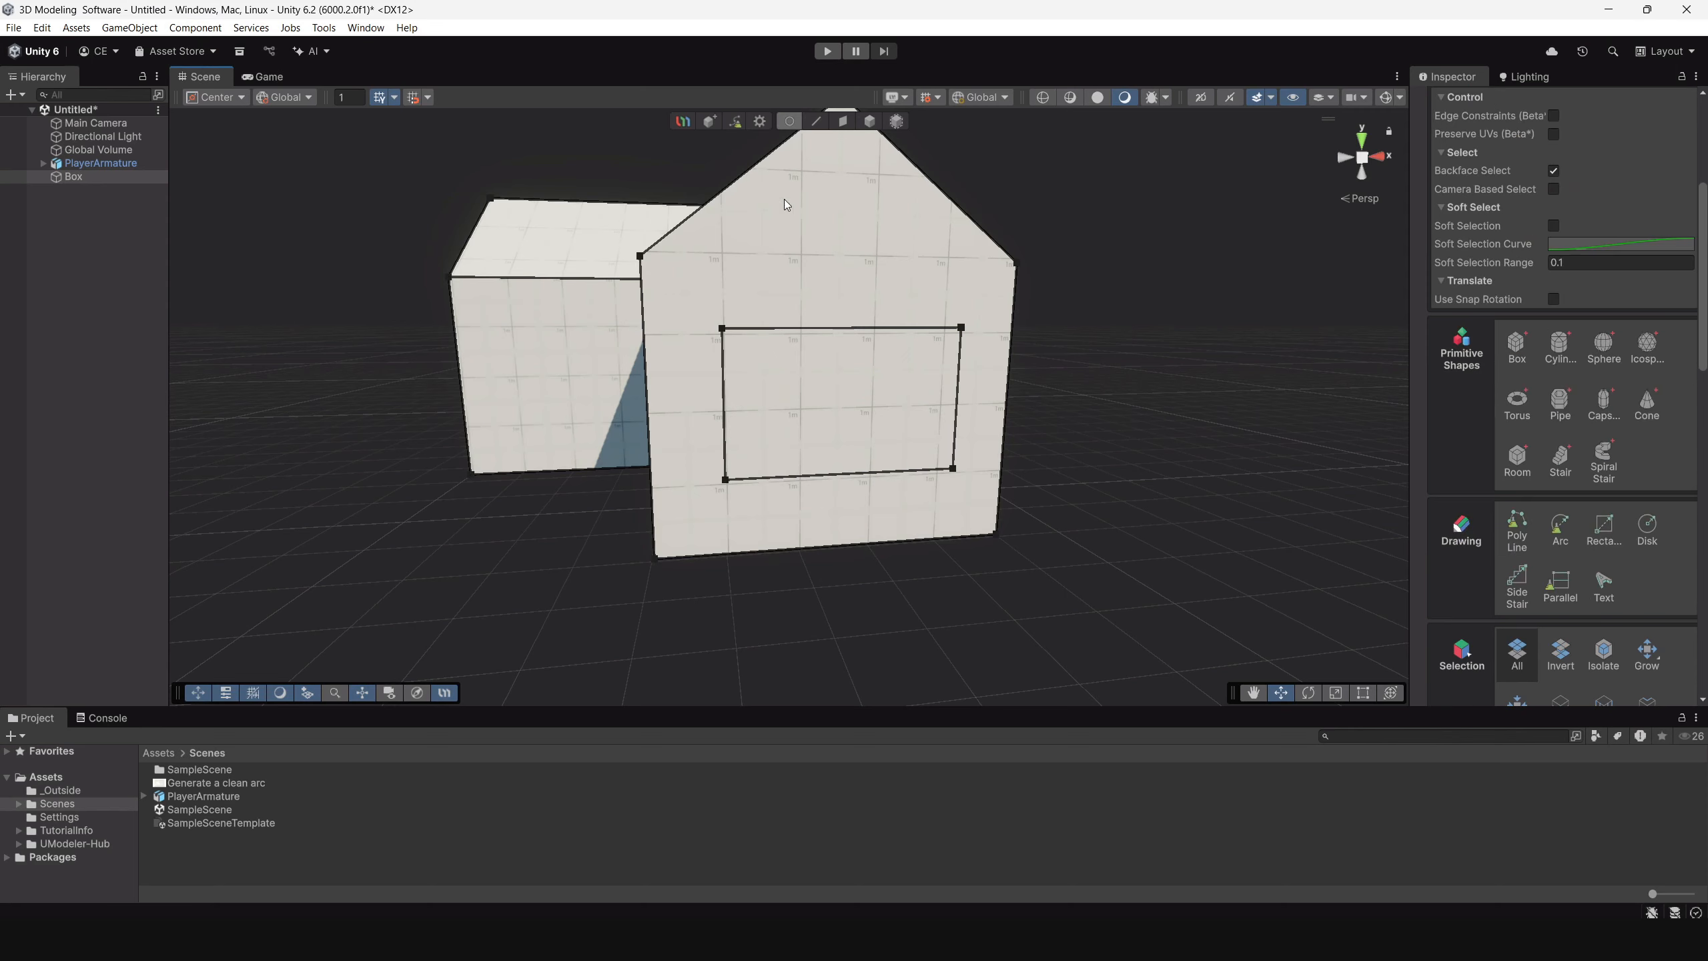
click(816, 122)
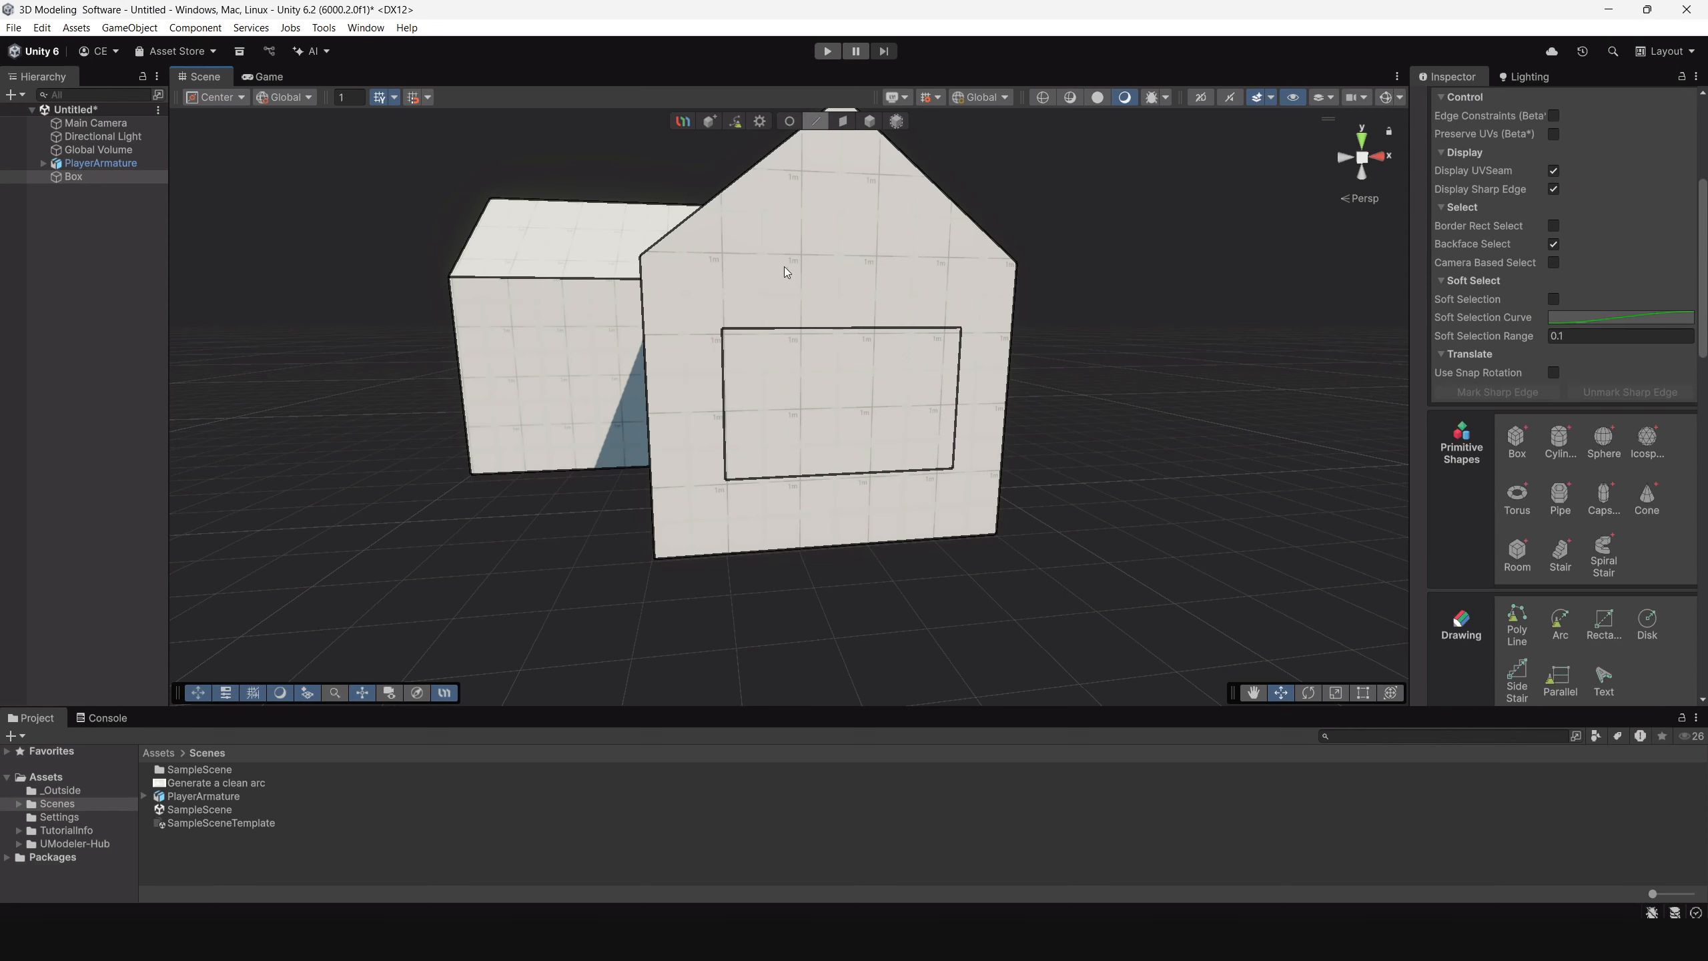
click(723, 393)
drag(790, 406, 751, 408)
mouse_move(941, 403)
alt+mouse_down()
mouse_move(901, 398)
mouse_move(959, 417)
alt+mouse_up()
click(887, 406)
scroll(1022, 370, down, 4)
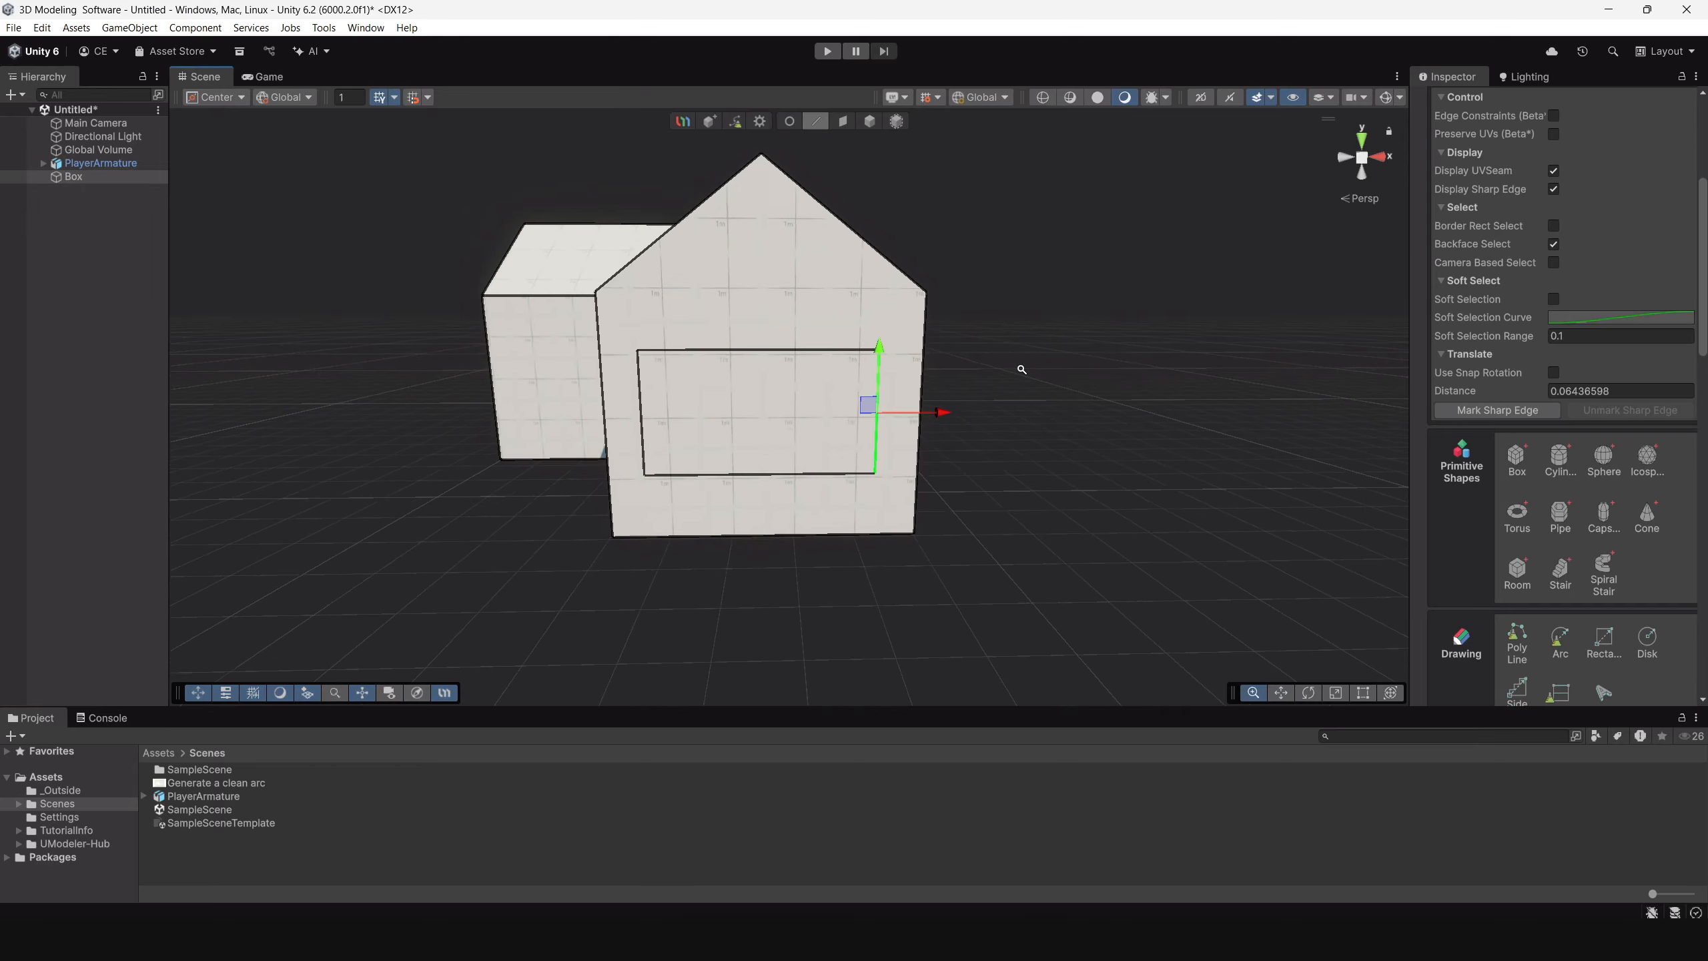
mouse_move(1029, 371)
alt+mouse_down()
mouse_move(769, 373)
mouse_move(786, 287)
mouse_move(1094, 305)
mouse_move(1155, 374)
mouse_move(763, 385)
mouse_move(908, 387)
alt+mouse_up()
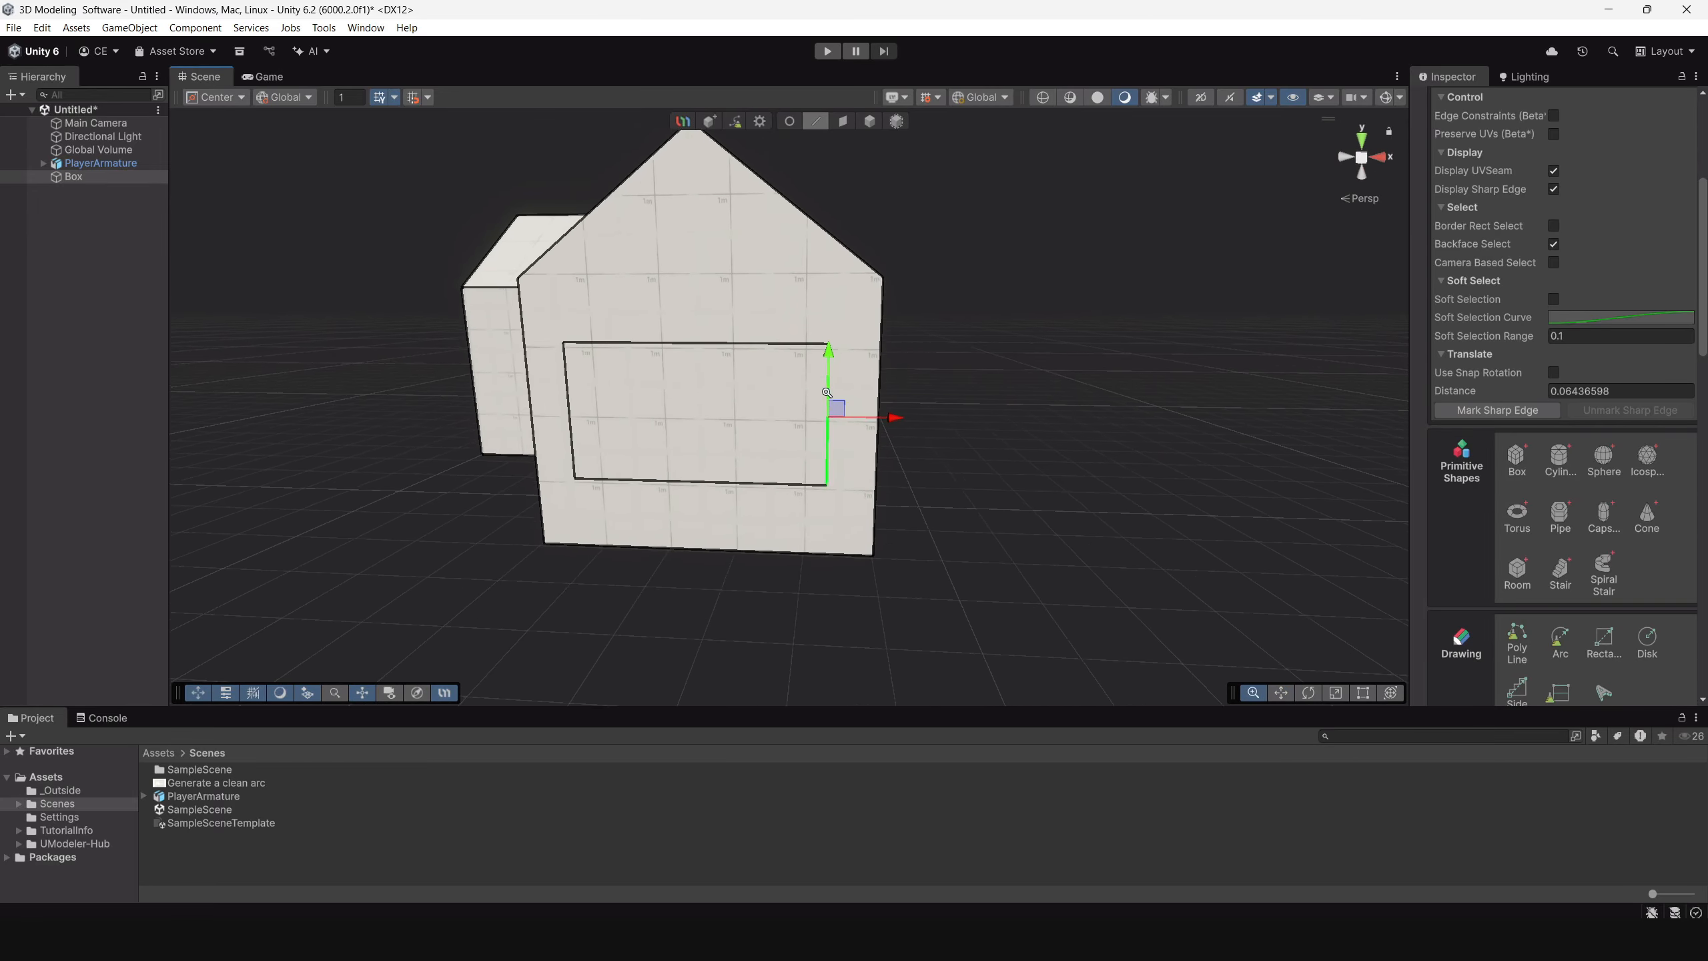
Draw a closed trapezoid with Poly Line inside the rear gable, above the large window outline.
scroll(1541, 481, down, 4)
click(1518, 461)
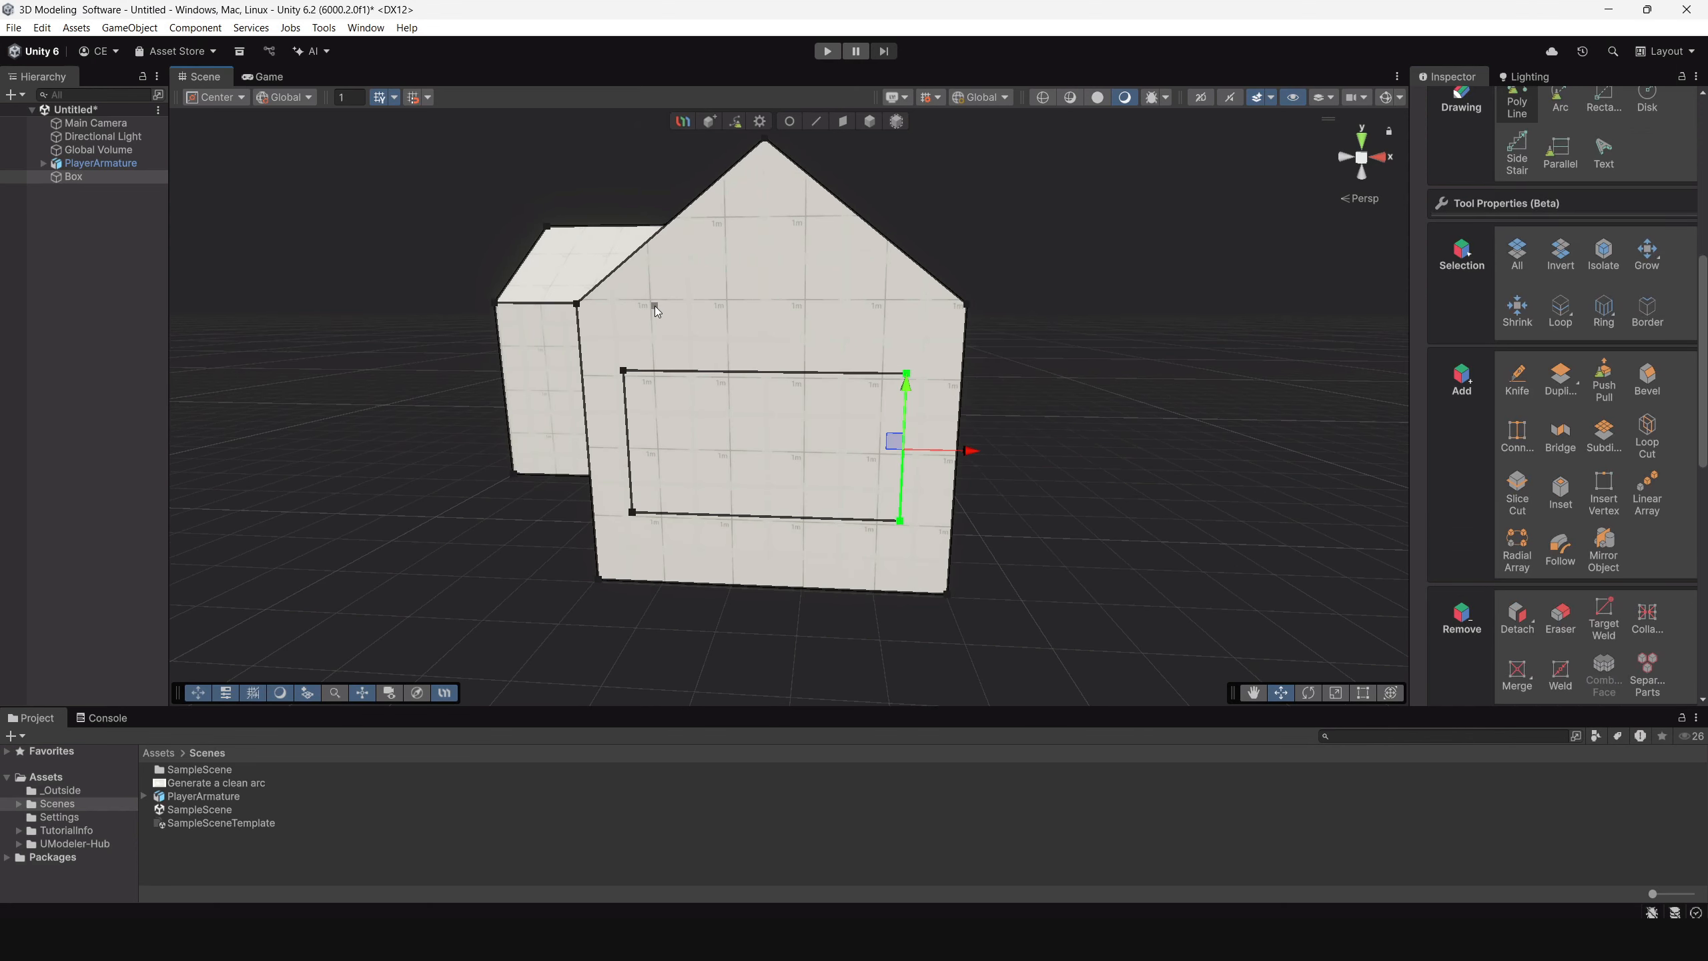
click(651, 300)
click(874, 288)
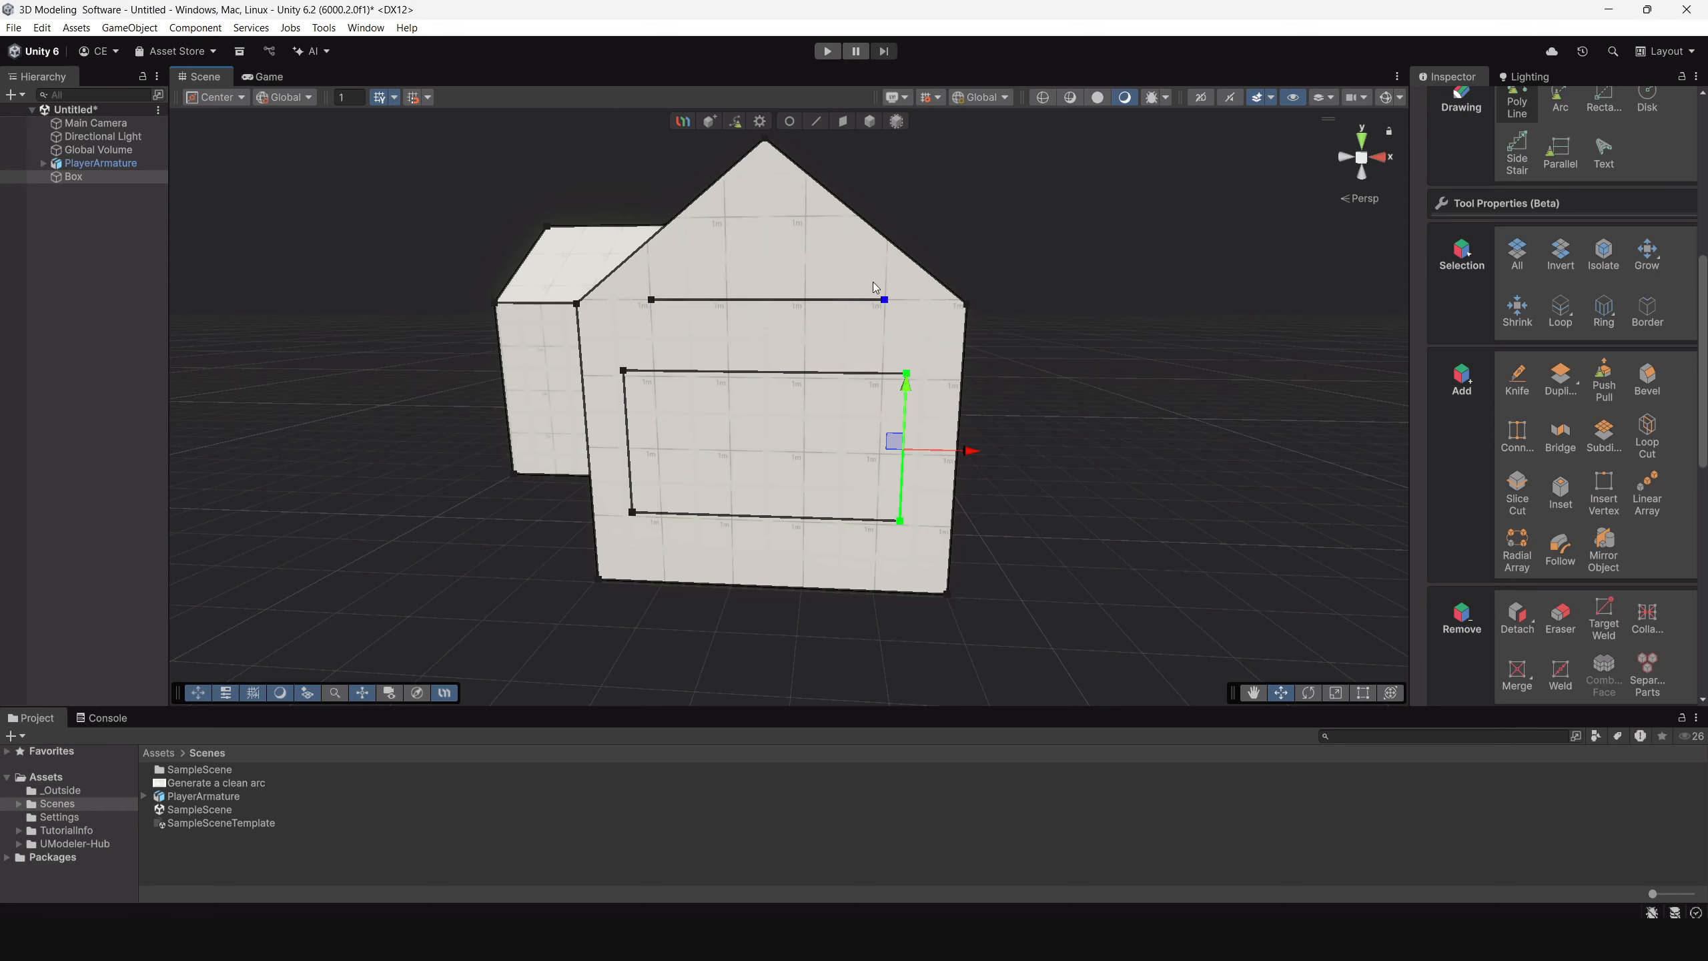
click(794, 219)
click(651, 300)
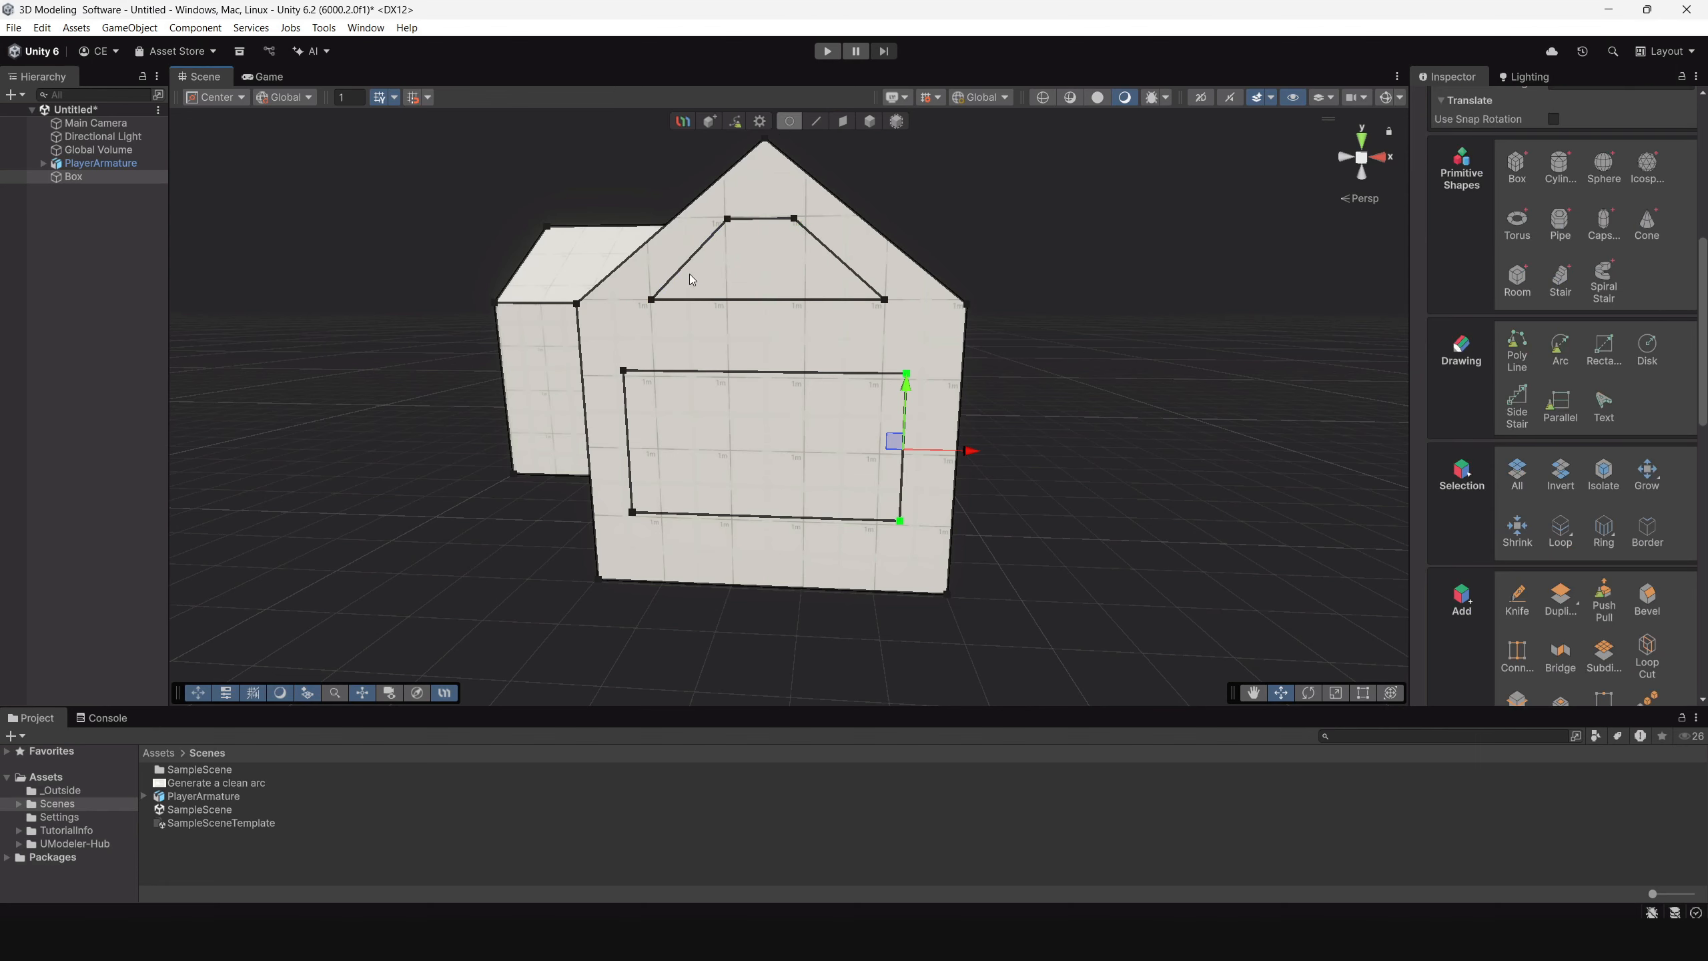
Move the trapezoid's four vertices outward along X to widen it within the rear gable.
scroll(689, 274, up, 3)
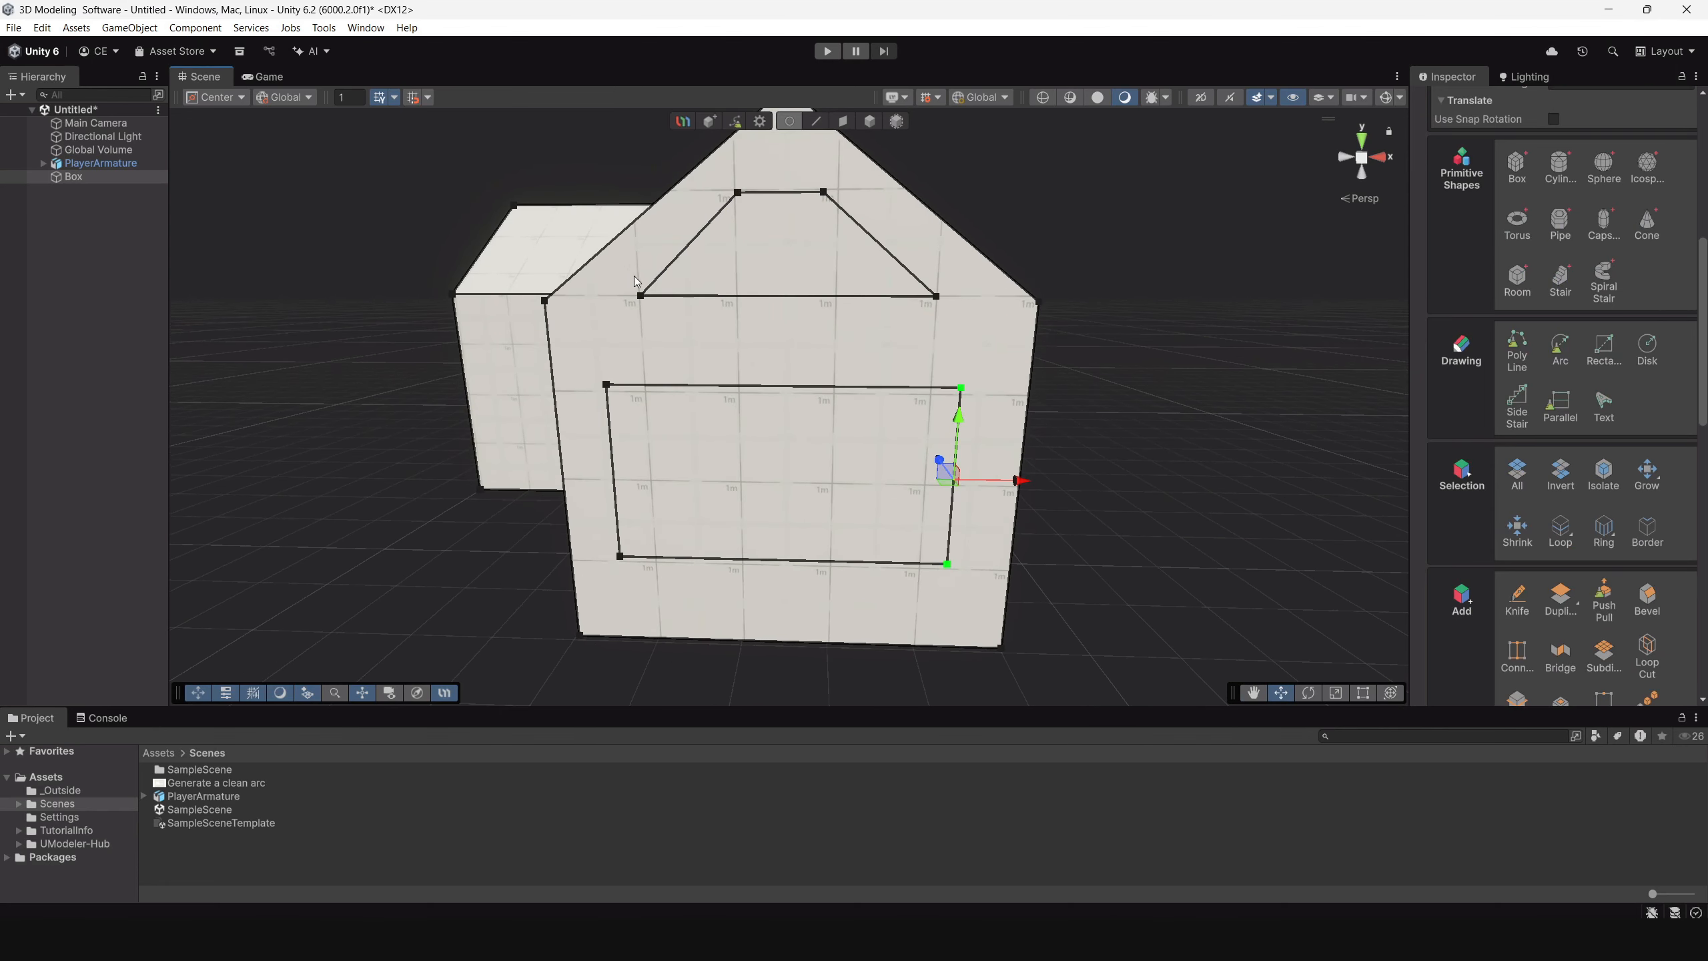
click(640, 296)
drag(719, 301, 692, 301)
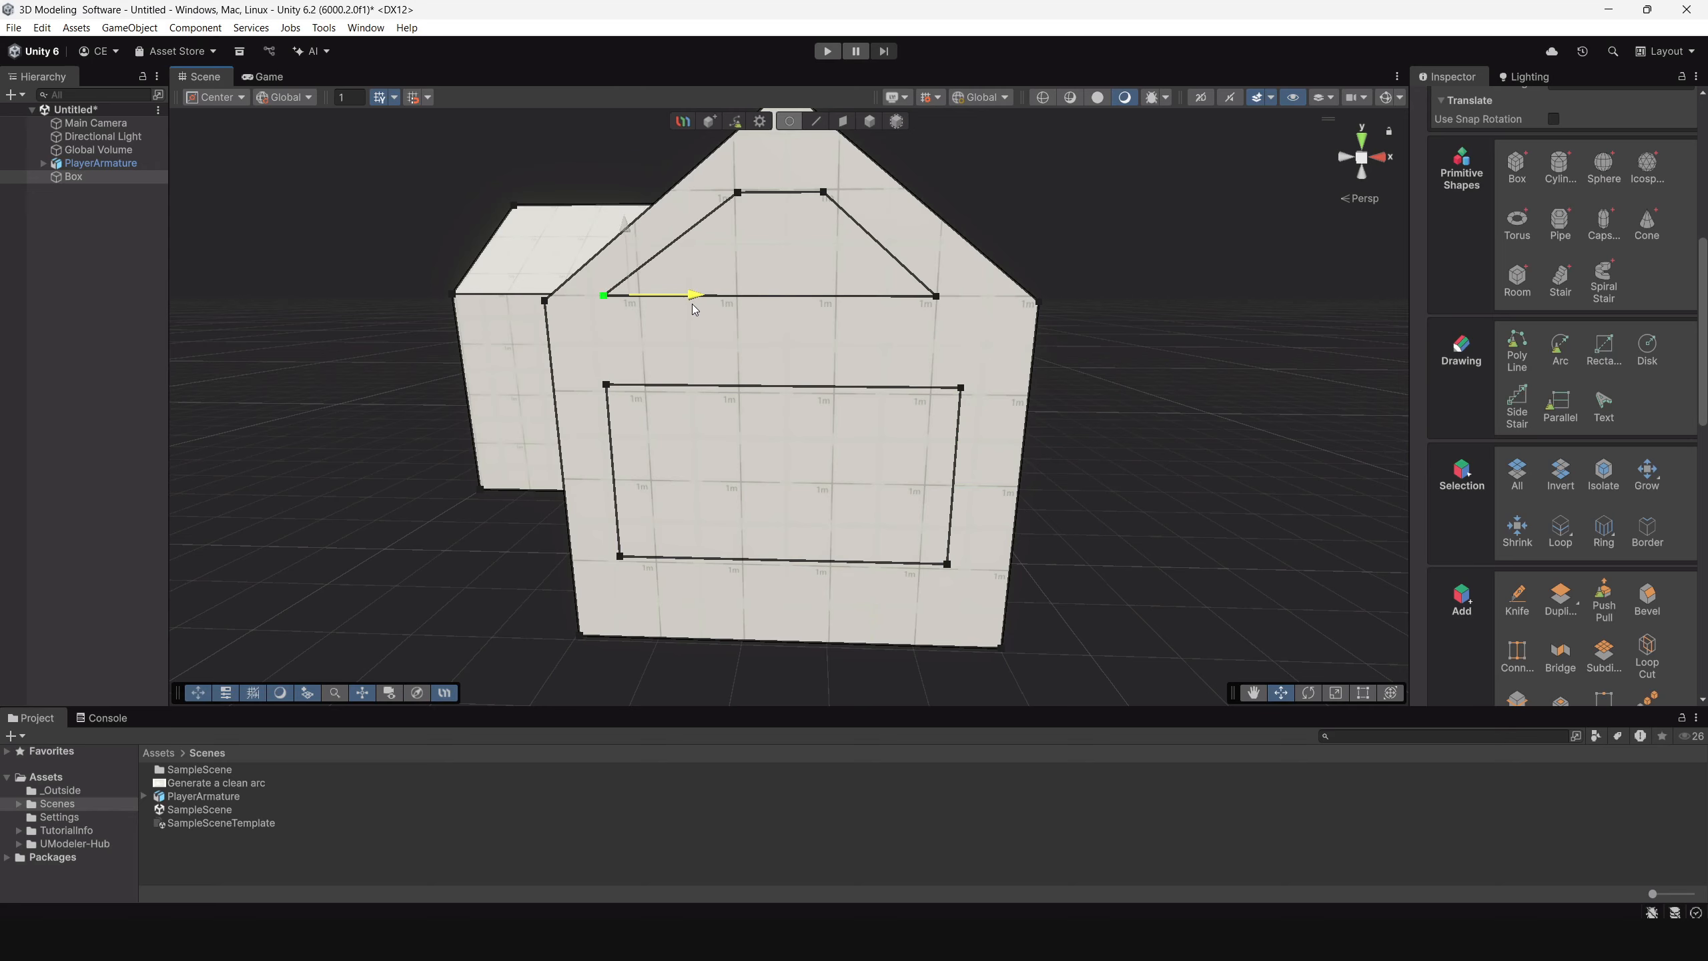
drag(913, 267, 1017, 296)
drag(812, 172, 919, 206)
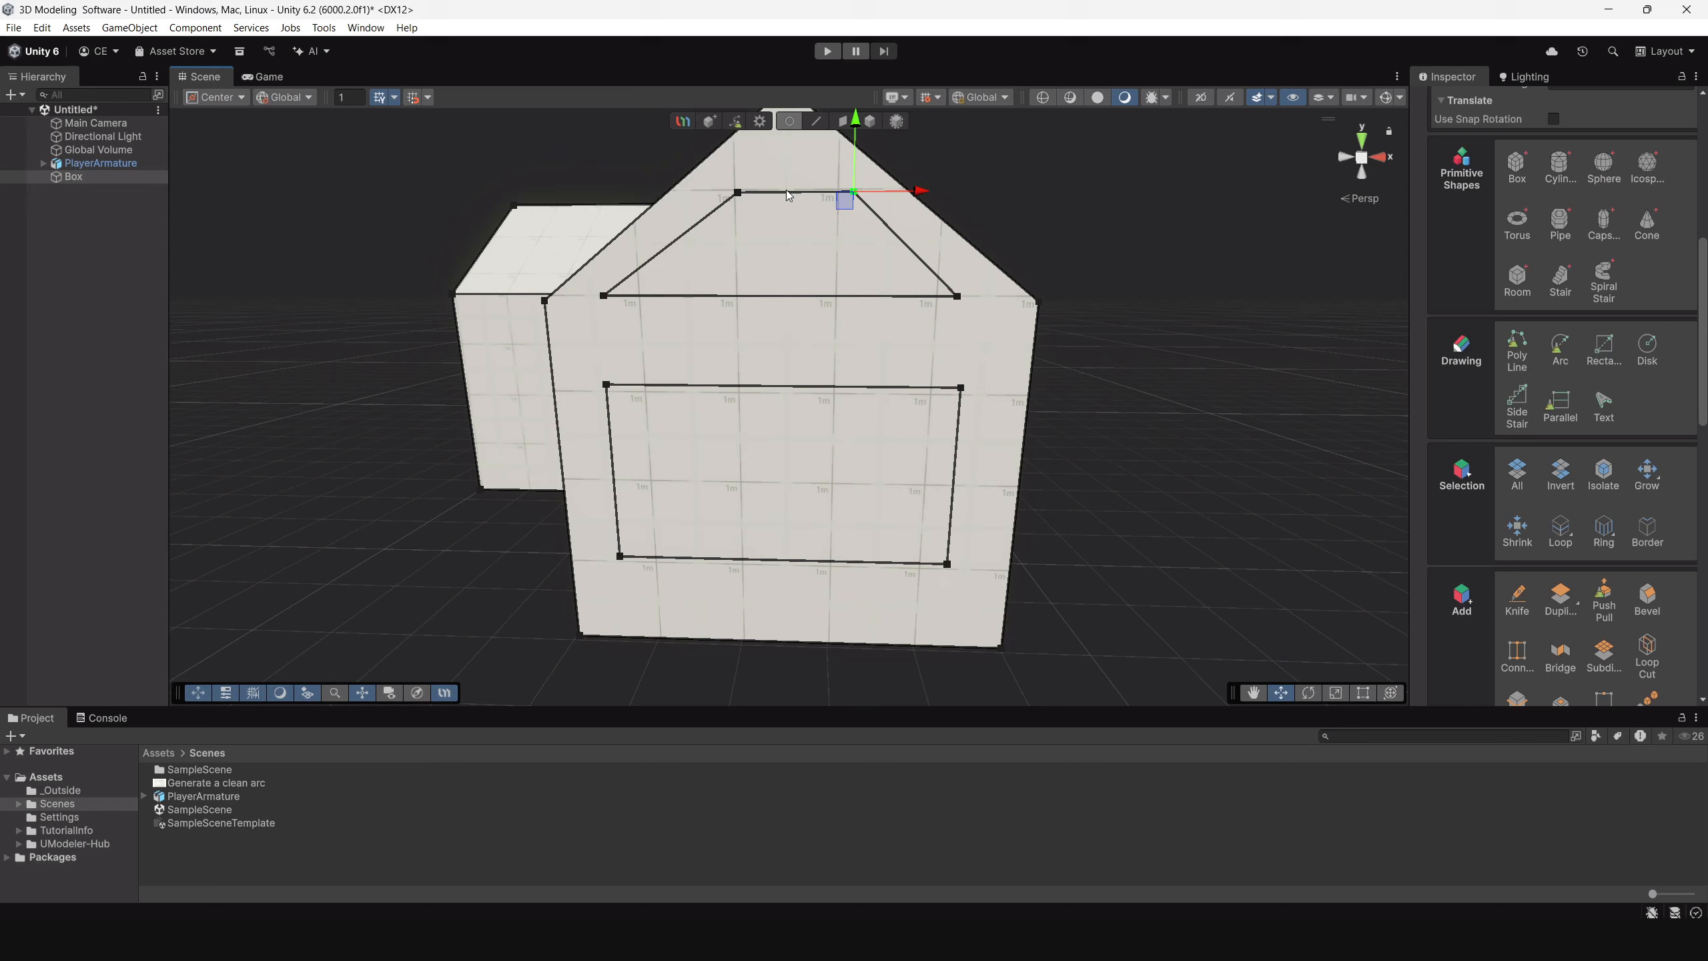
click(739, 192)
drag(798, 193, 781, 192)
scroll(702, 245, down, 5)
Examine the rear gable's window outlines against the roof slope and the whole house from several angles.
alt+drag(701, 245, 876, 250)
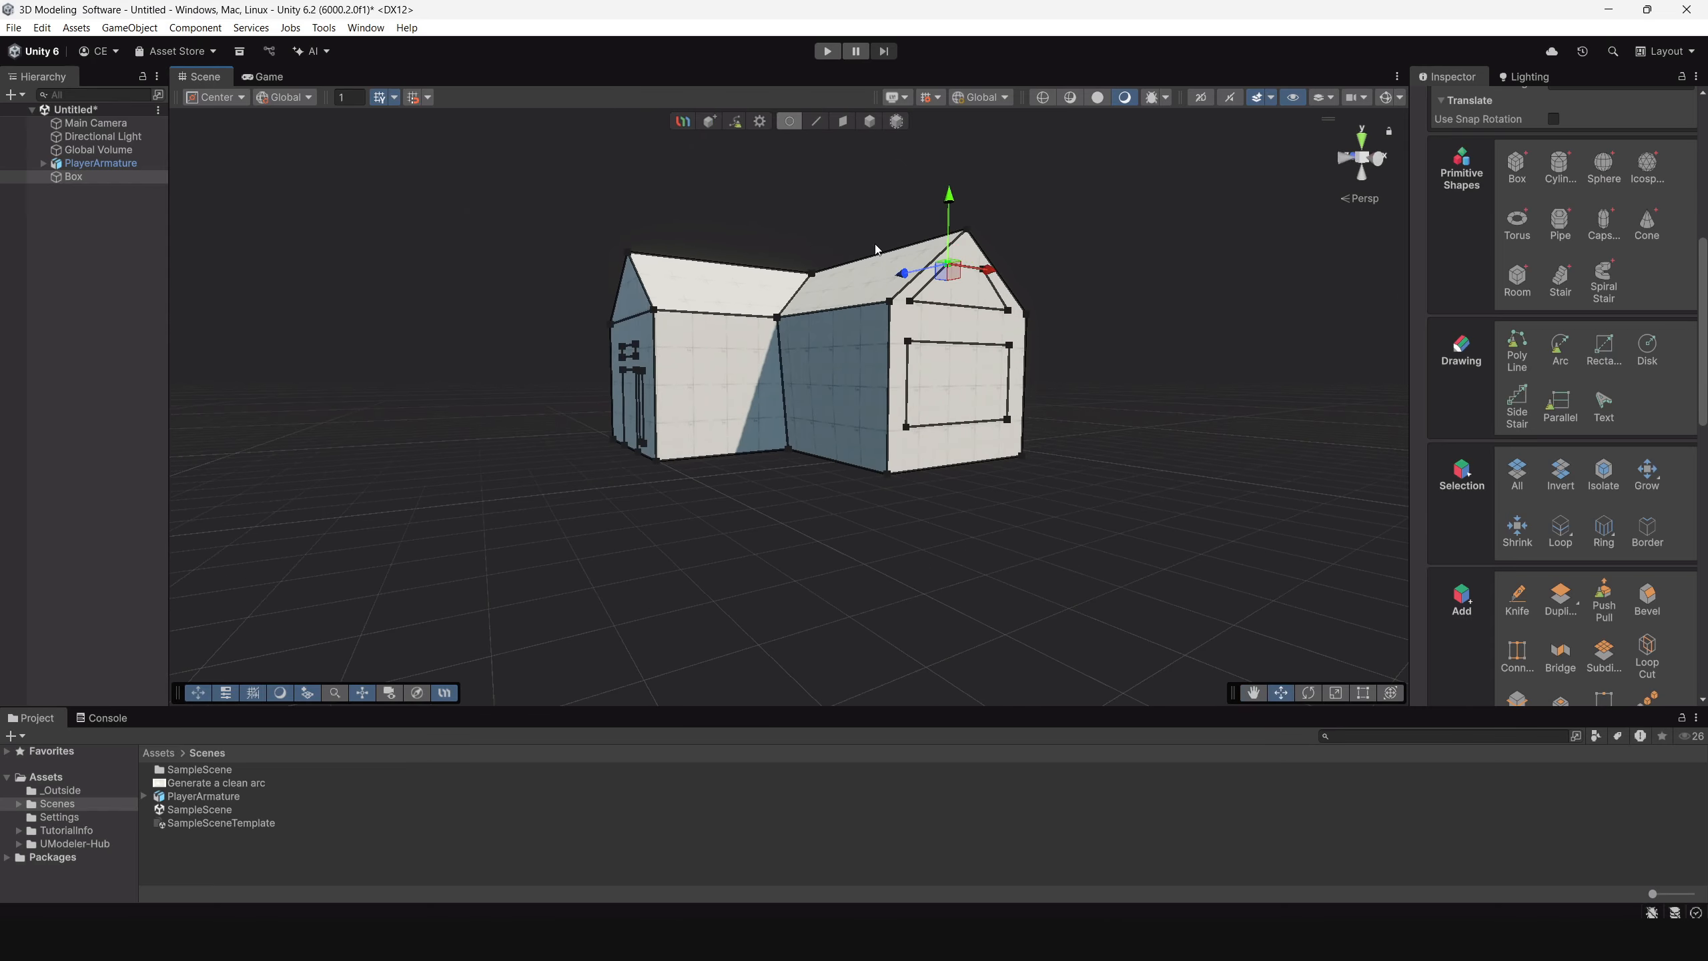
scroll(941, 258, up, 3)
scroll(975, 268, up, 3)
alt+drag(1029, 392, 675, 310)
scroll(675, 320, up, 3)
alt+right_drag(676, 320, 663, 275)
alt+drag(662, 289, 880, 283)
alt+right_drag(894, 310, 975, 425)
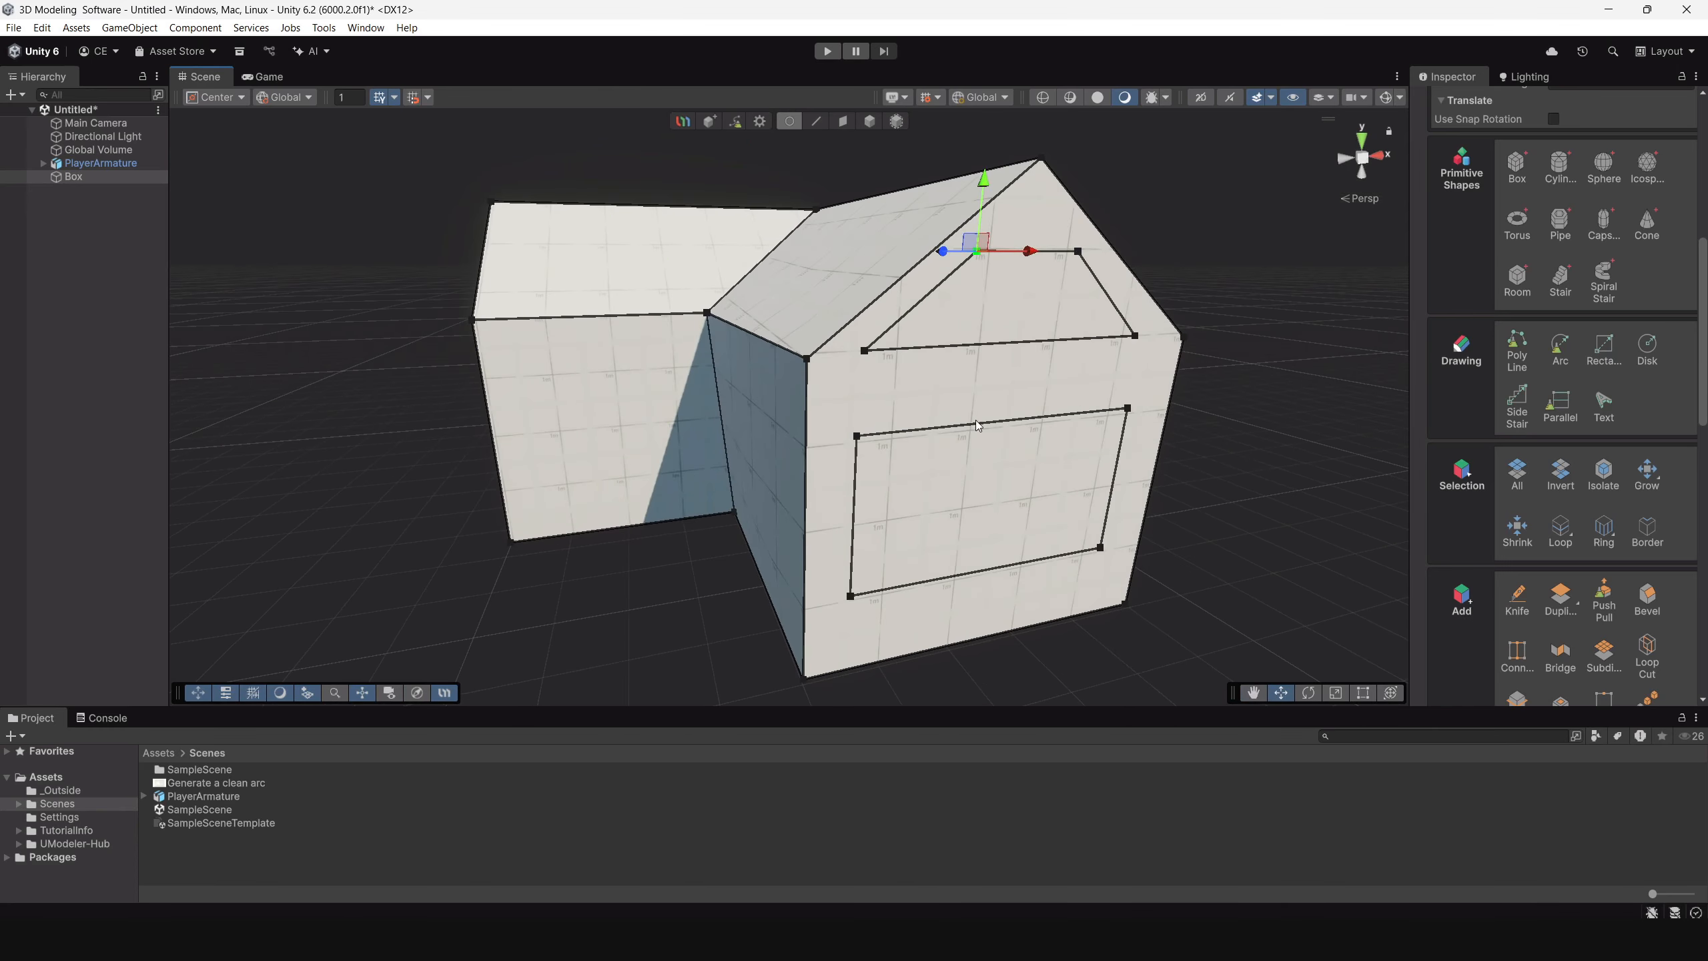
Try to reposition the trapezoid's upper and lower vertices to fit the rear gable better.
drag(1029, 251, 1109, 250)
click(1078, 251)
click(1135, 336)
drag(1183, 334, 1171, 334)
click(864, 350)
drag(826, 324, 852, 322)
Undo the vertex moves and the trapezoid outline in the rear gable.
key(ctrl+z)
key(ctrl+z)
key(ctrl+z)
key(ctrl+z)
key(ctrl+z)
key(ctrl+z)
key(ctrl+z)
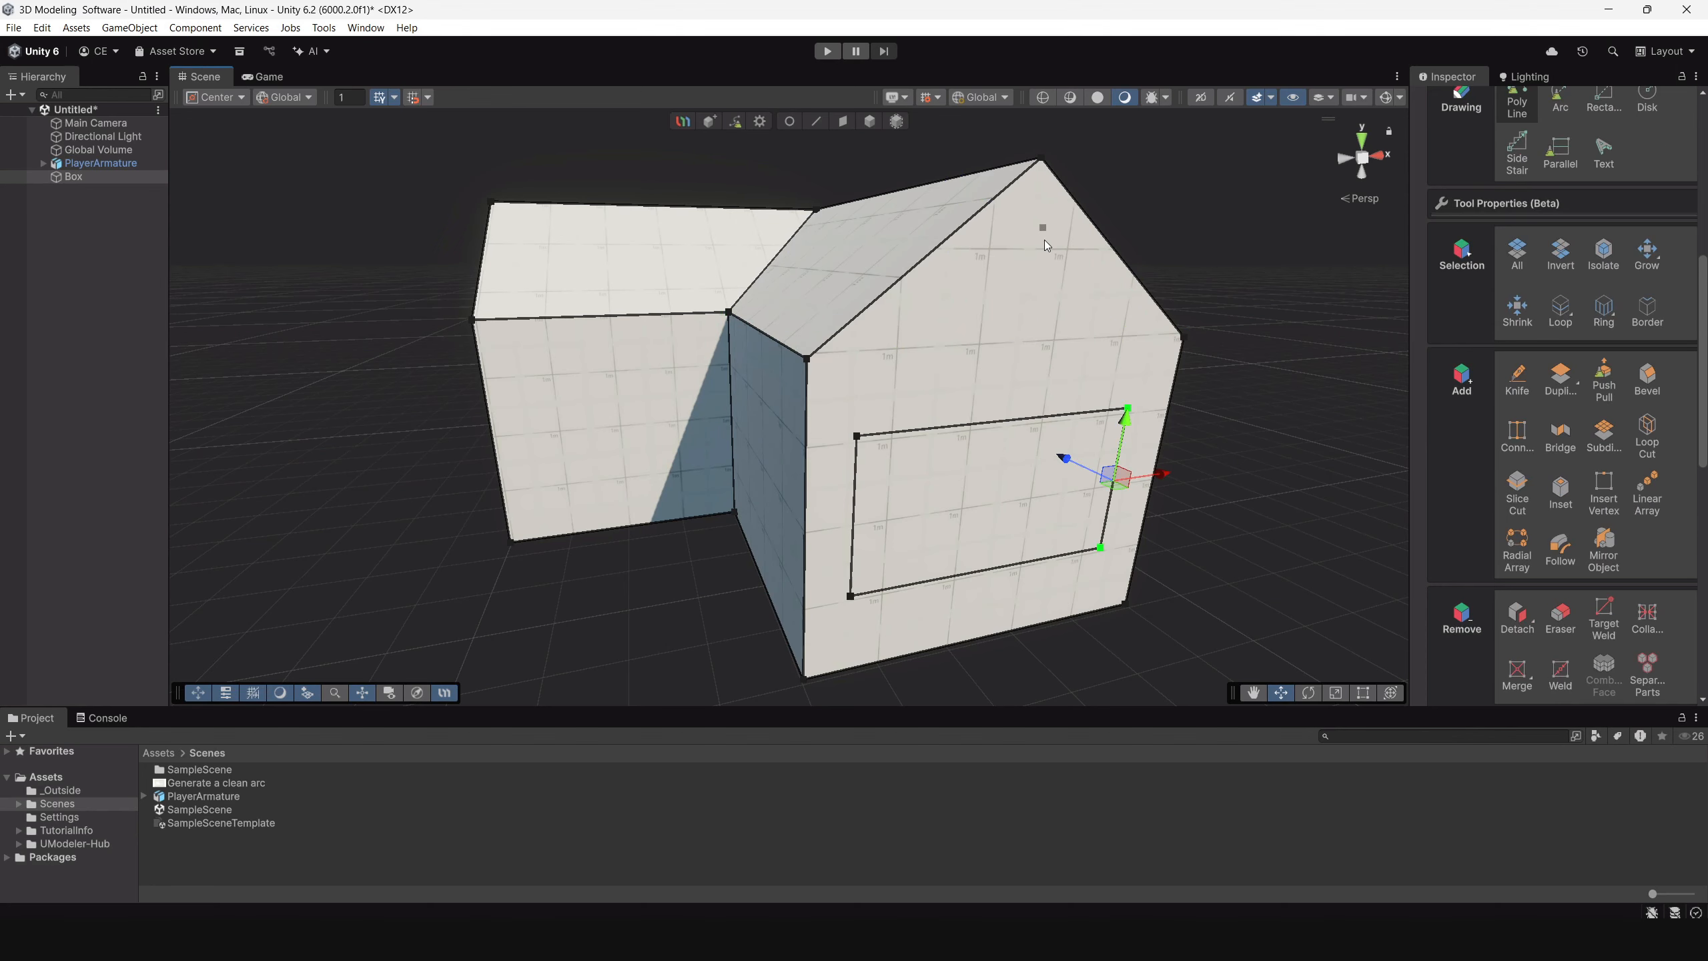
scroll(1076, 321, up, 1)
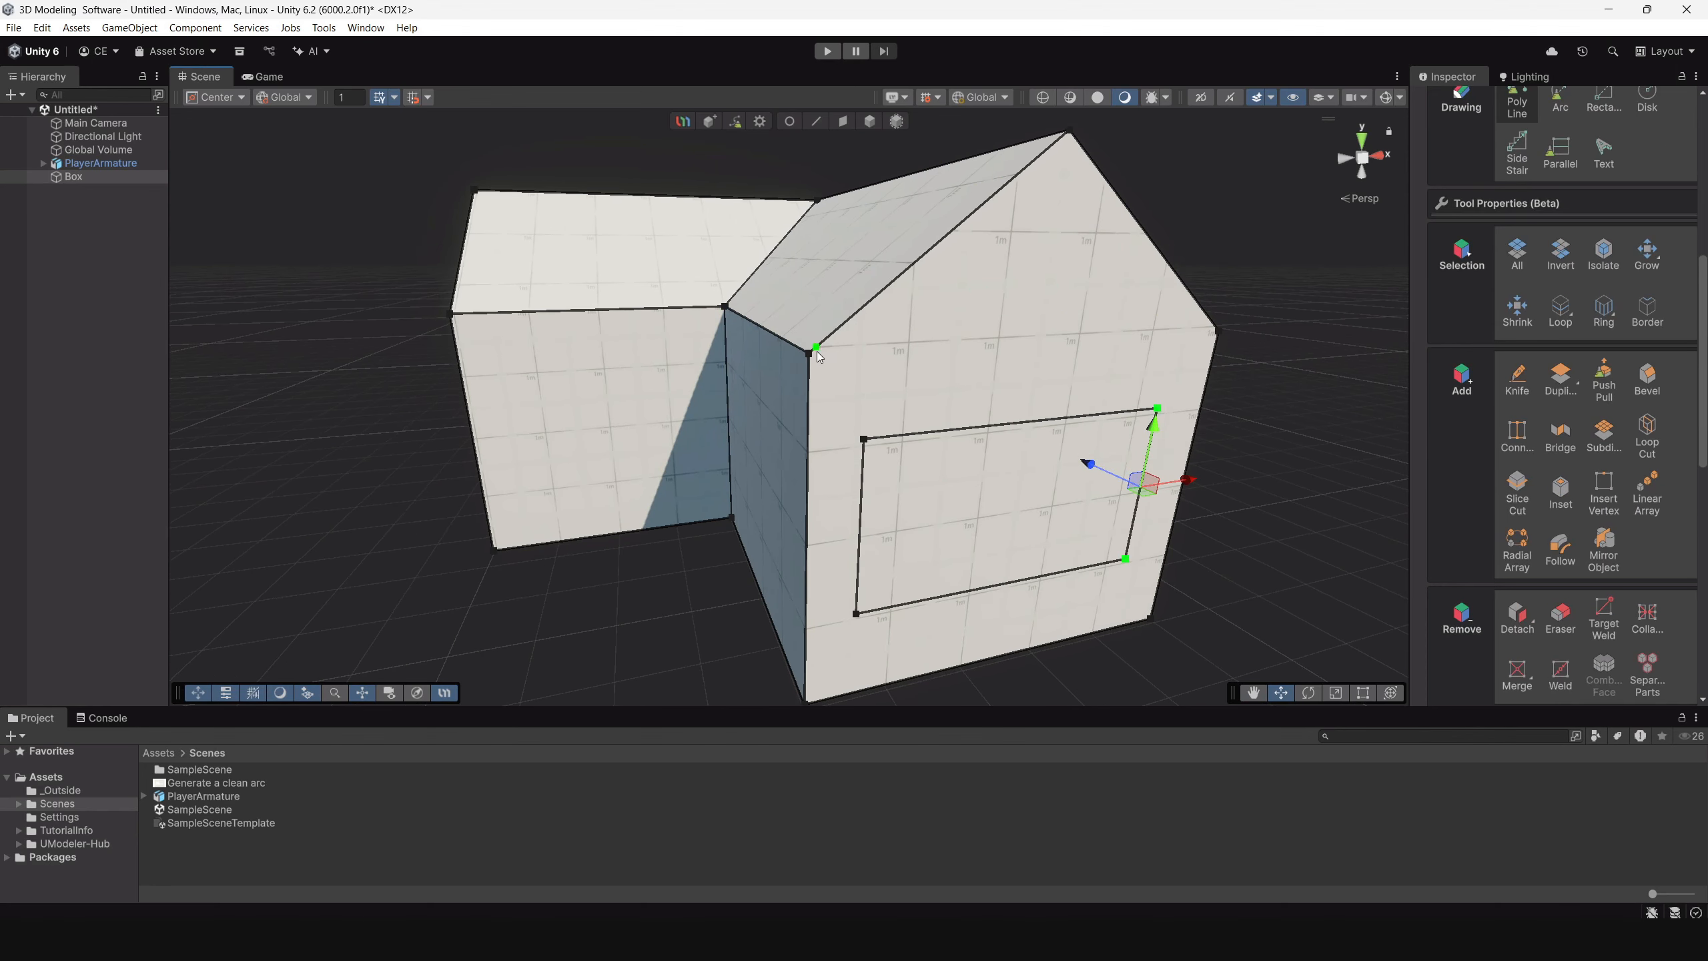
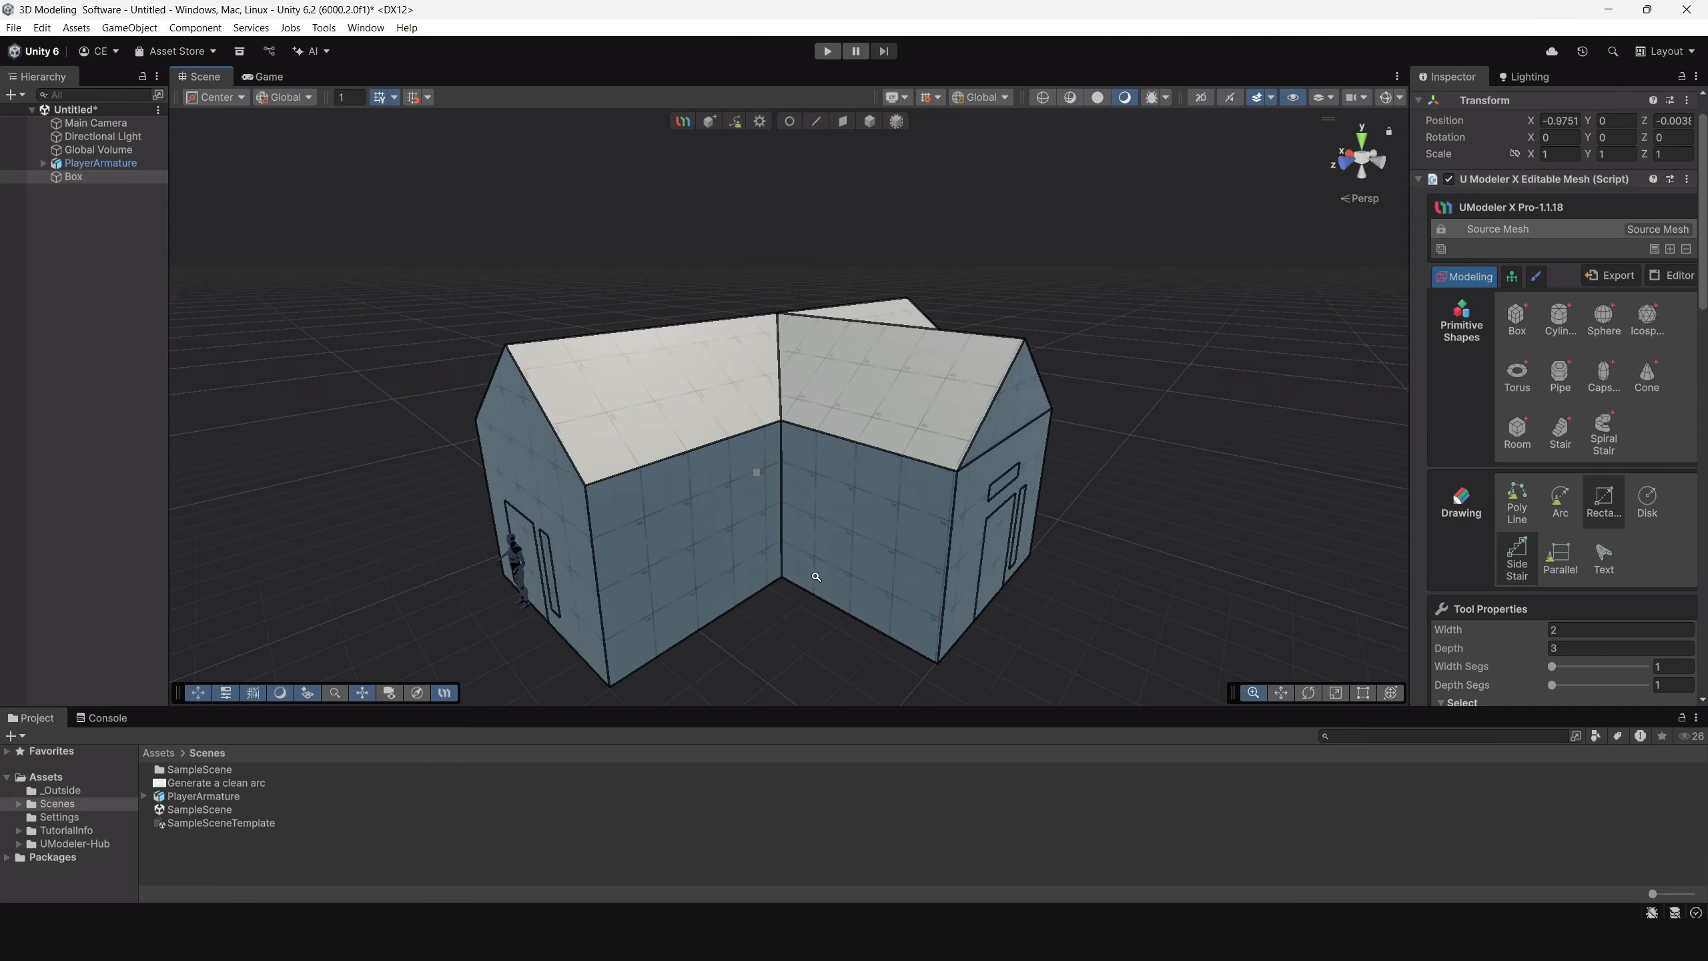
Delete the door face and the narrow window face from the gable wall beside the character.
click(843, 123)
scroll(835, 405, up, 4)
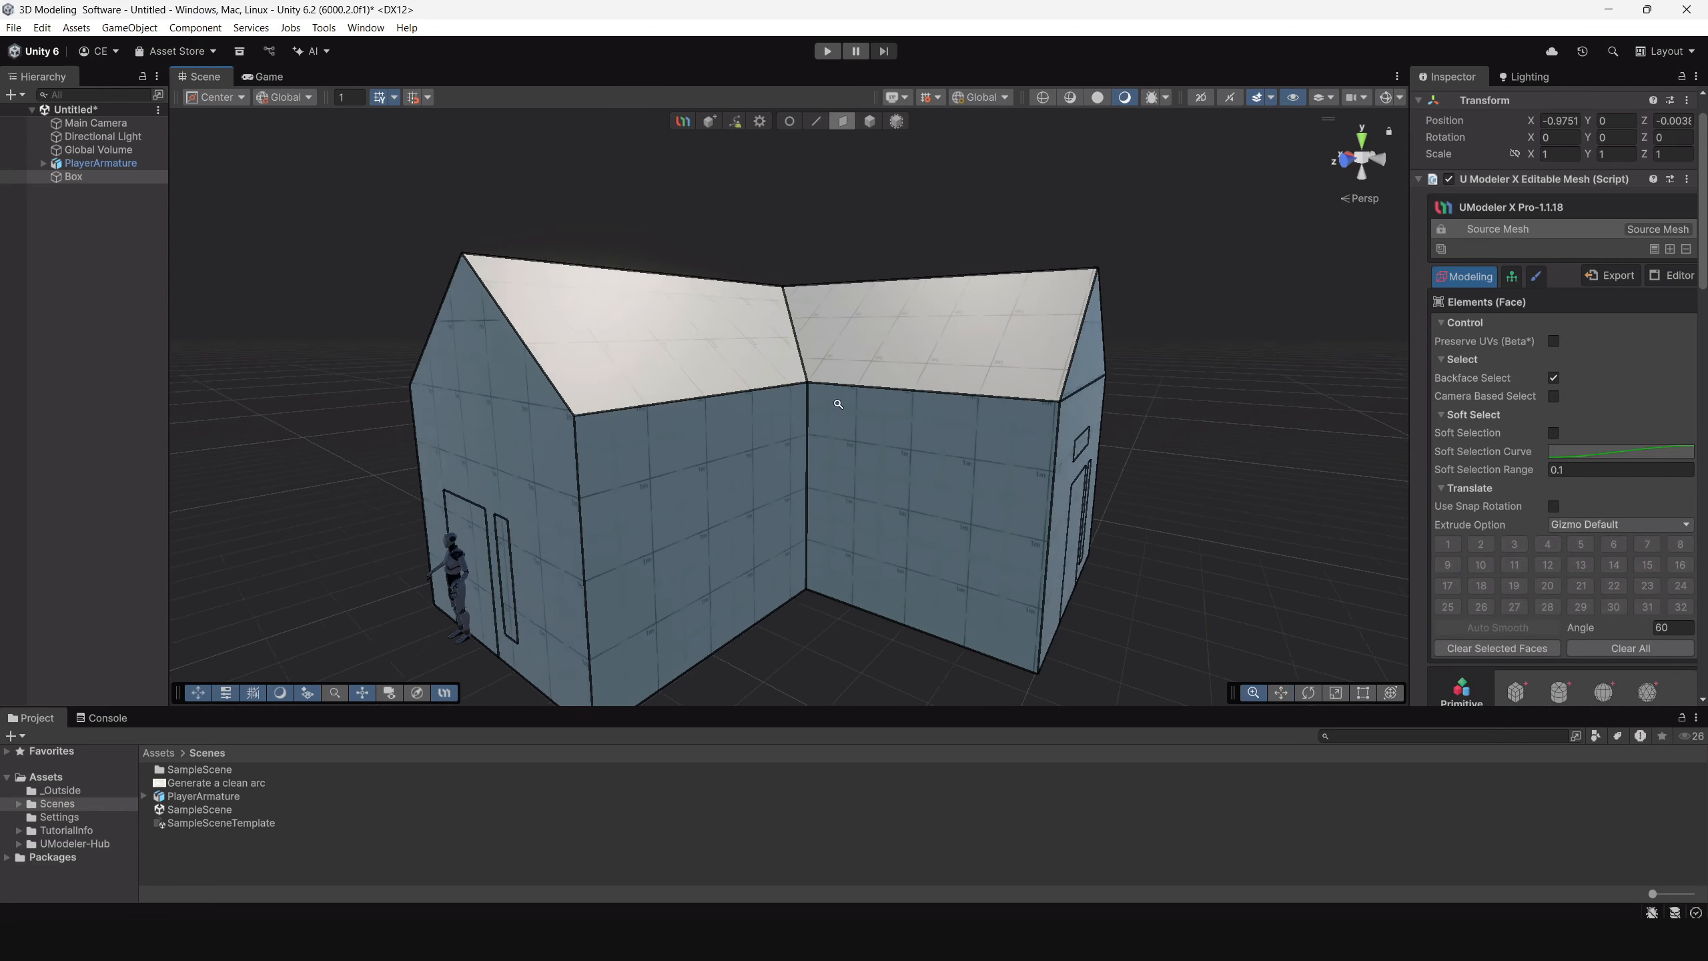
click(768, 384)
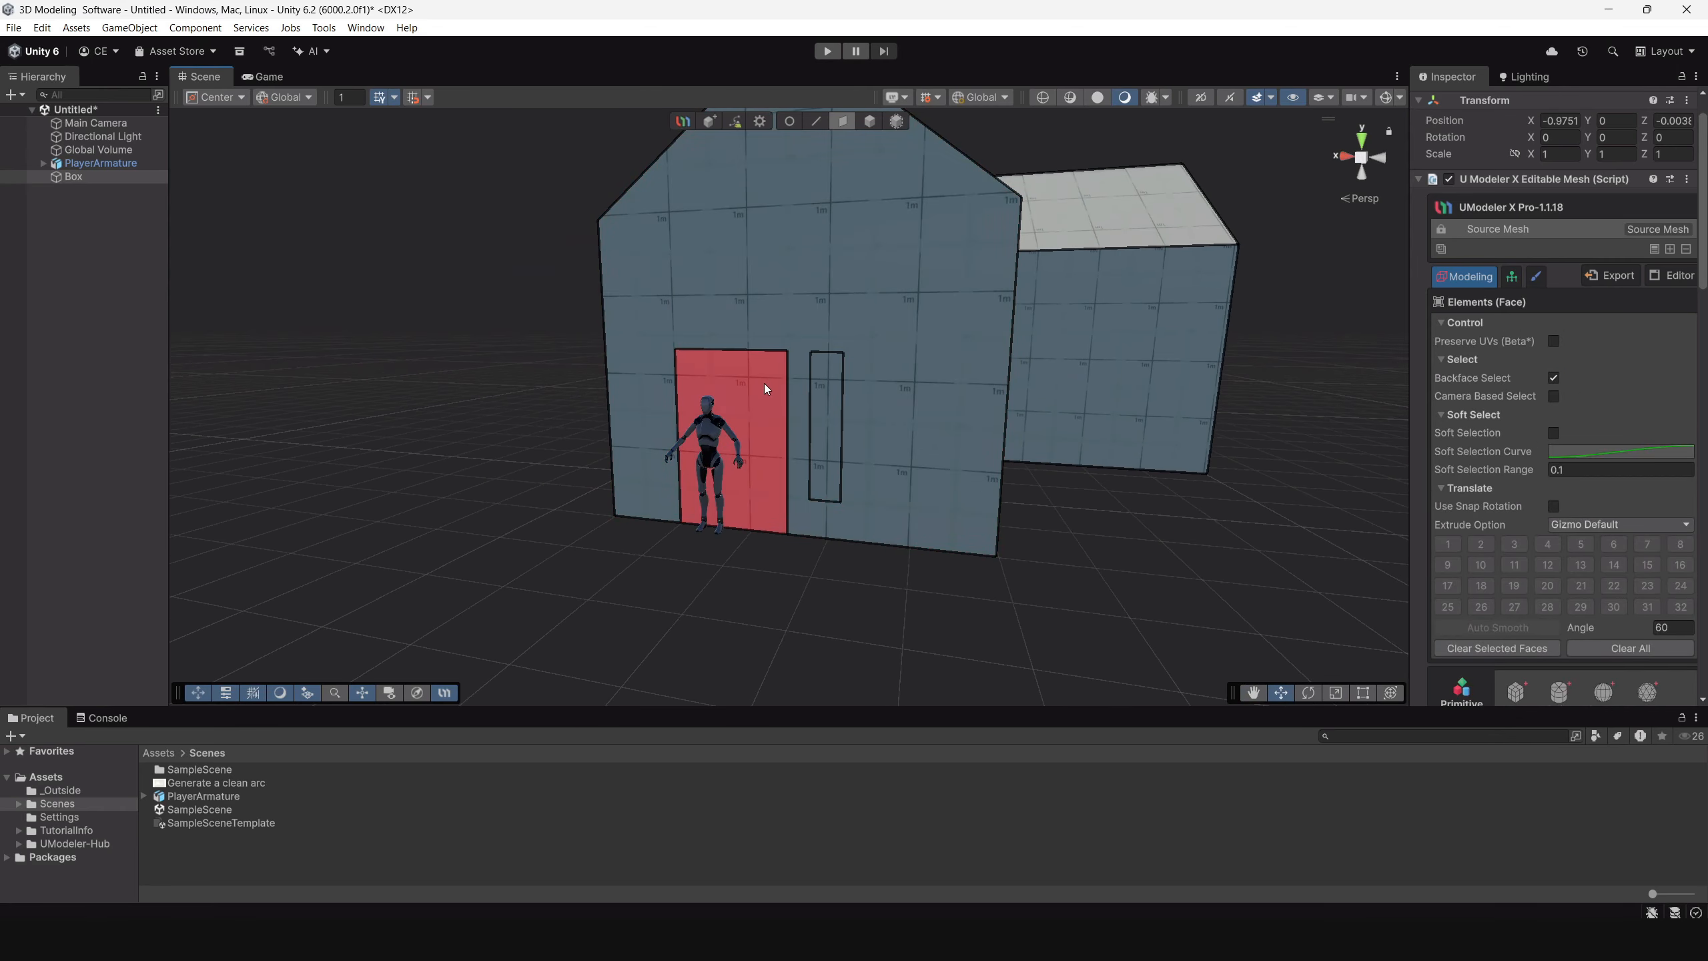
click(748, 433)
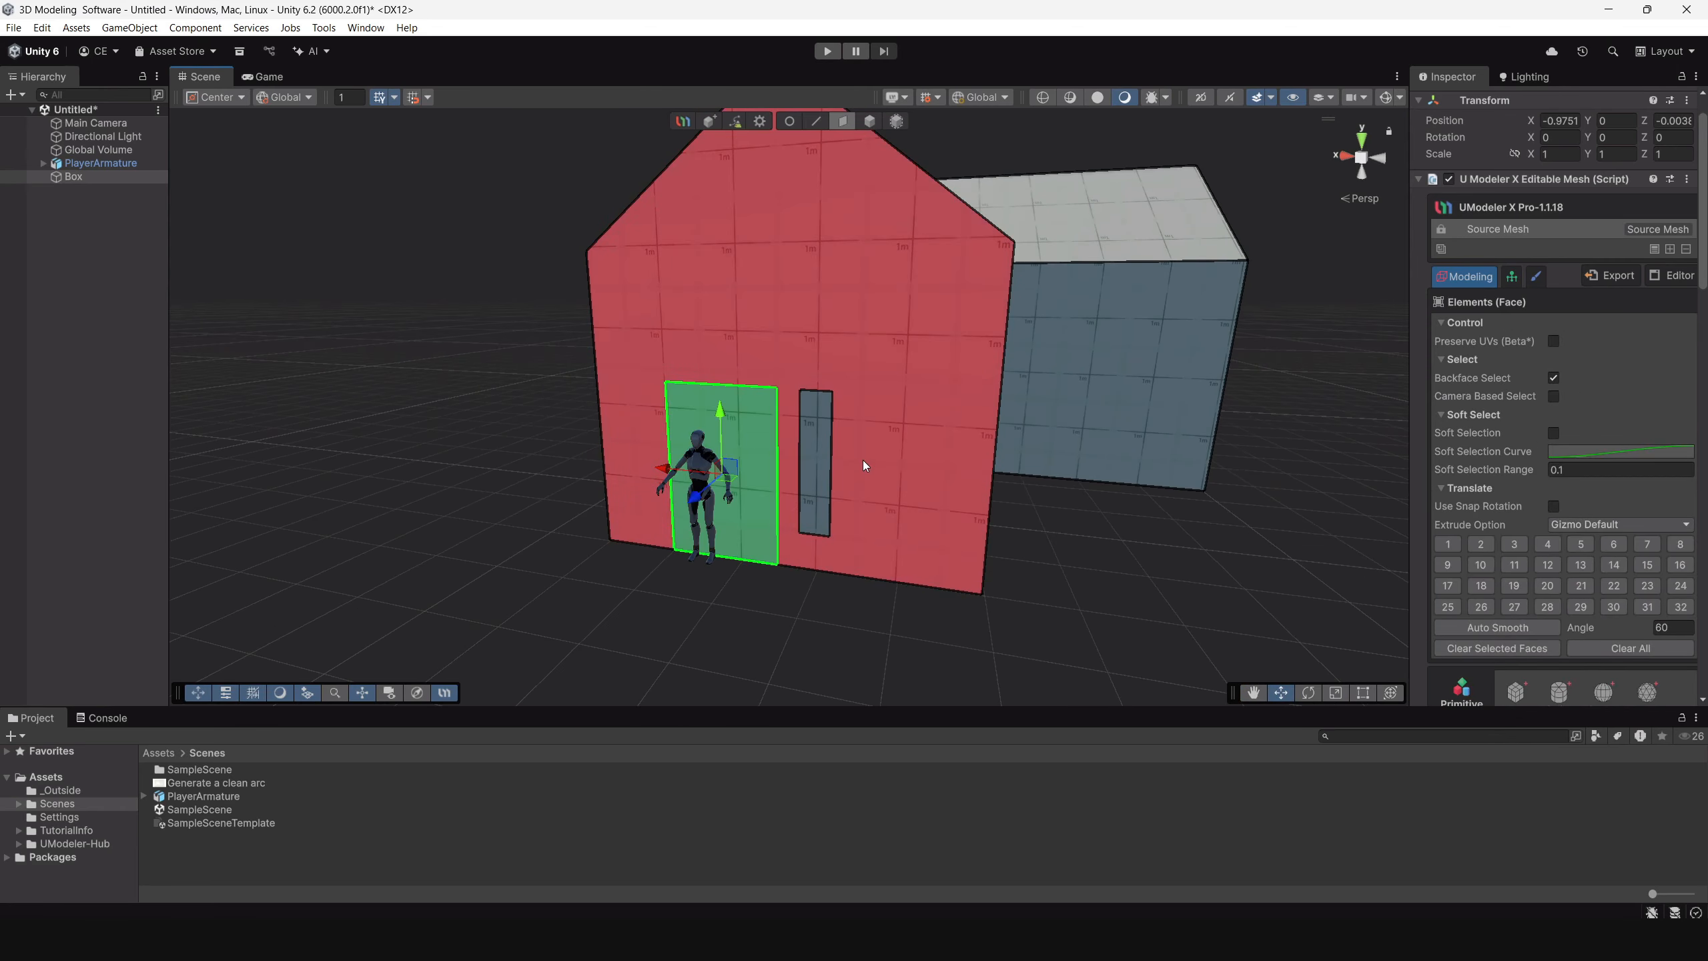
key(Delete)
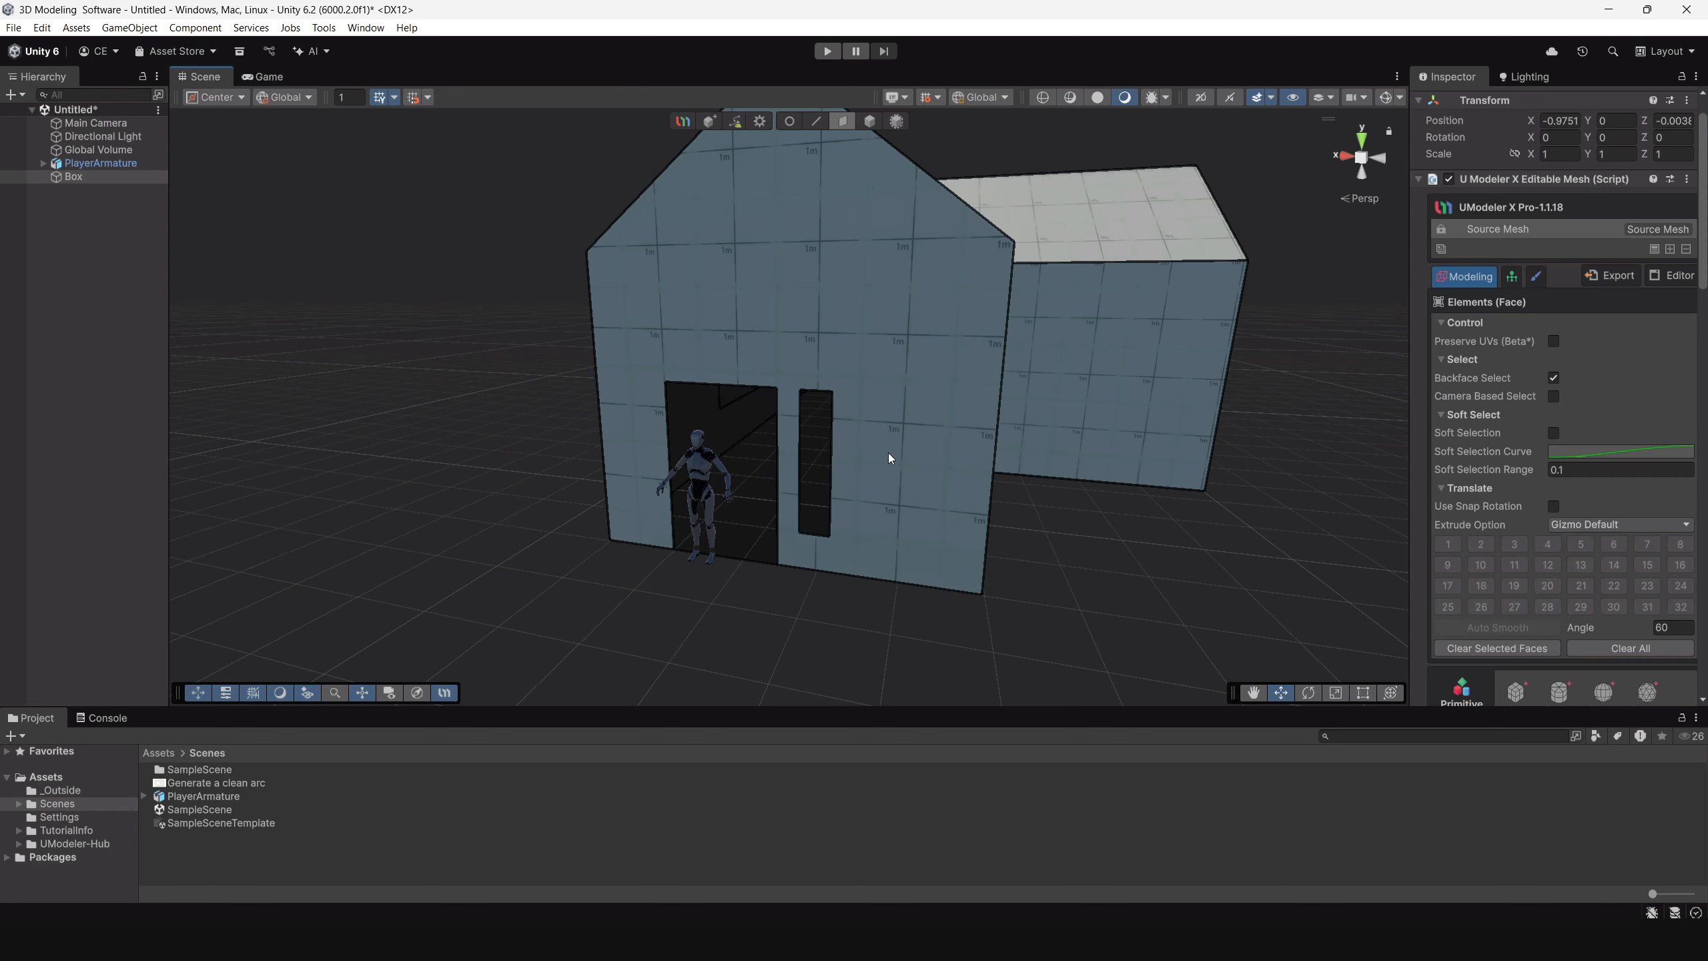
Delete the door, overhead window and narrow side window faces from the side wing's gable wall.
alt+drag(973, 475, 1014, 406)
click(1021, 427)
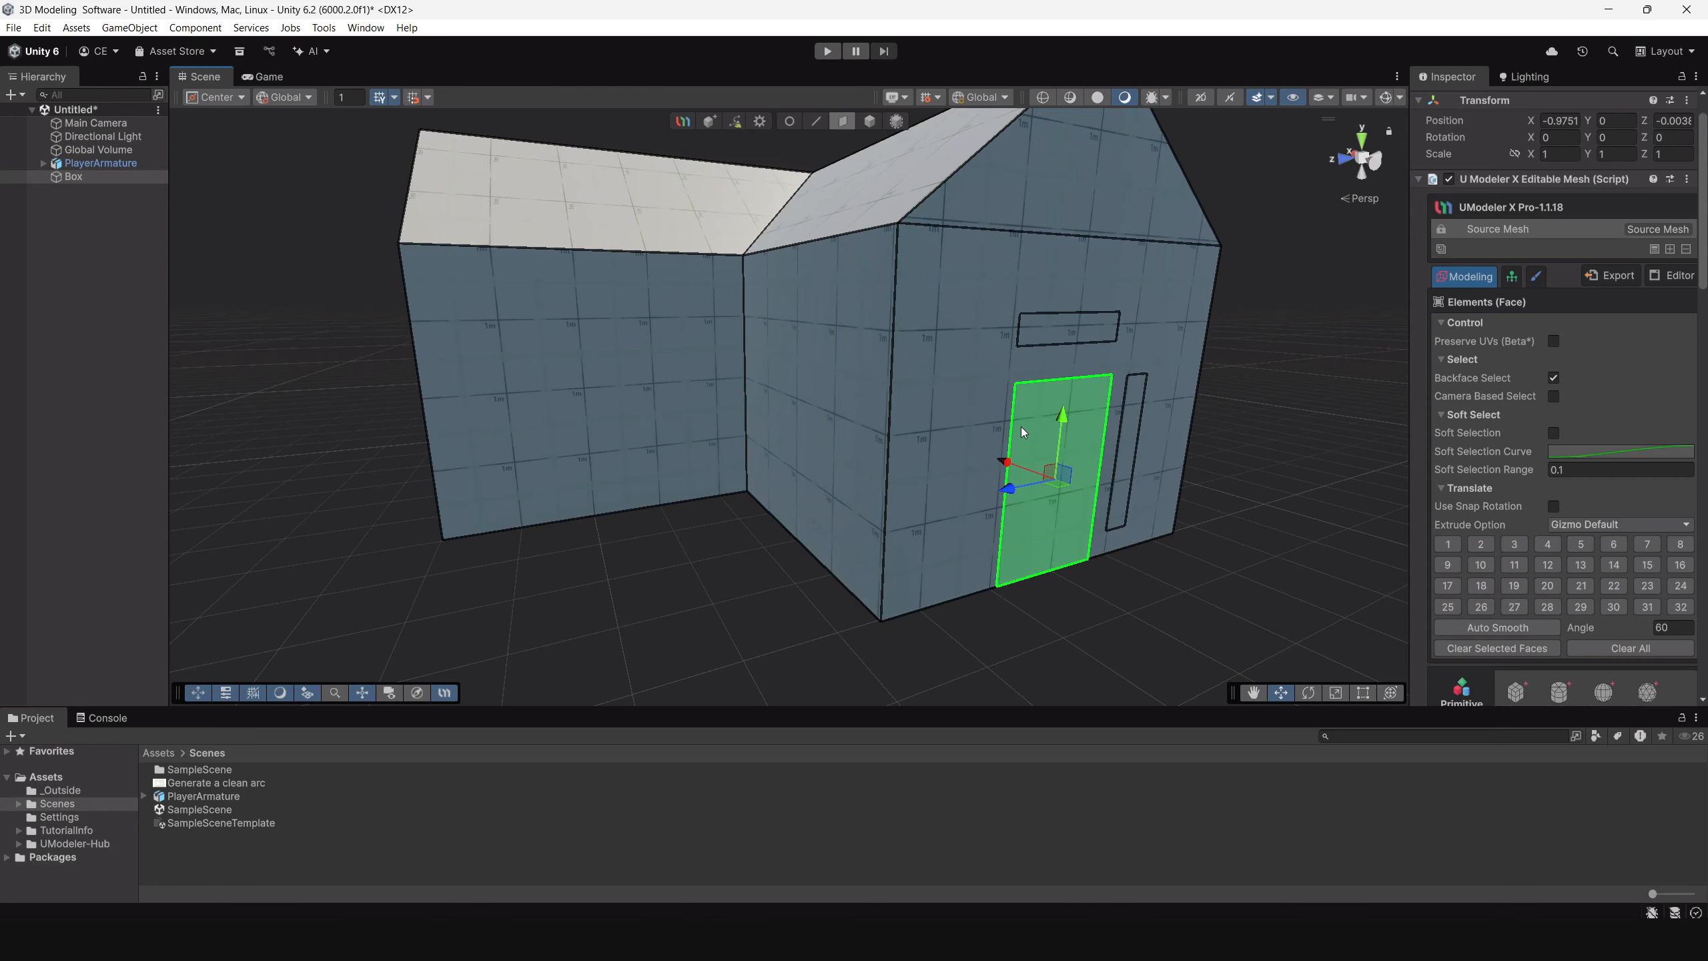
key(Delete)
click(1065, 329)
key(Delete)
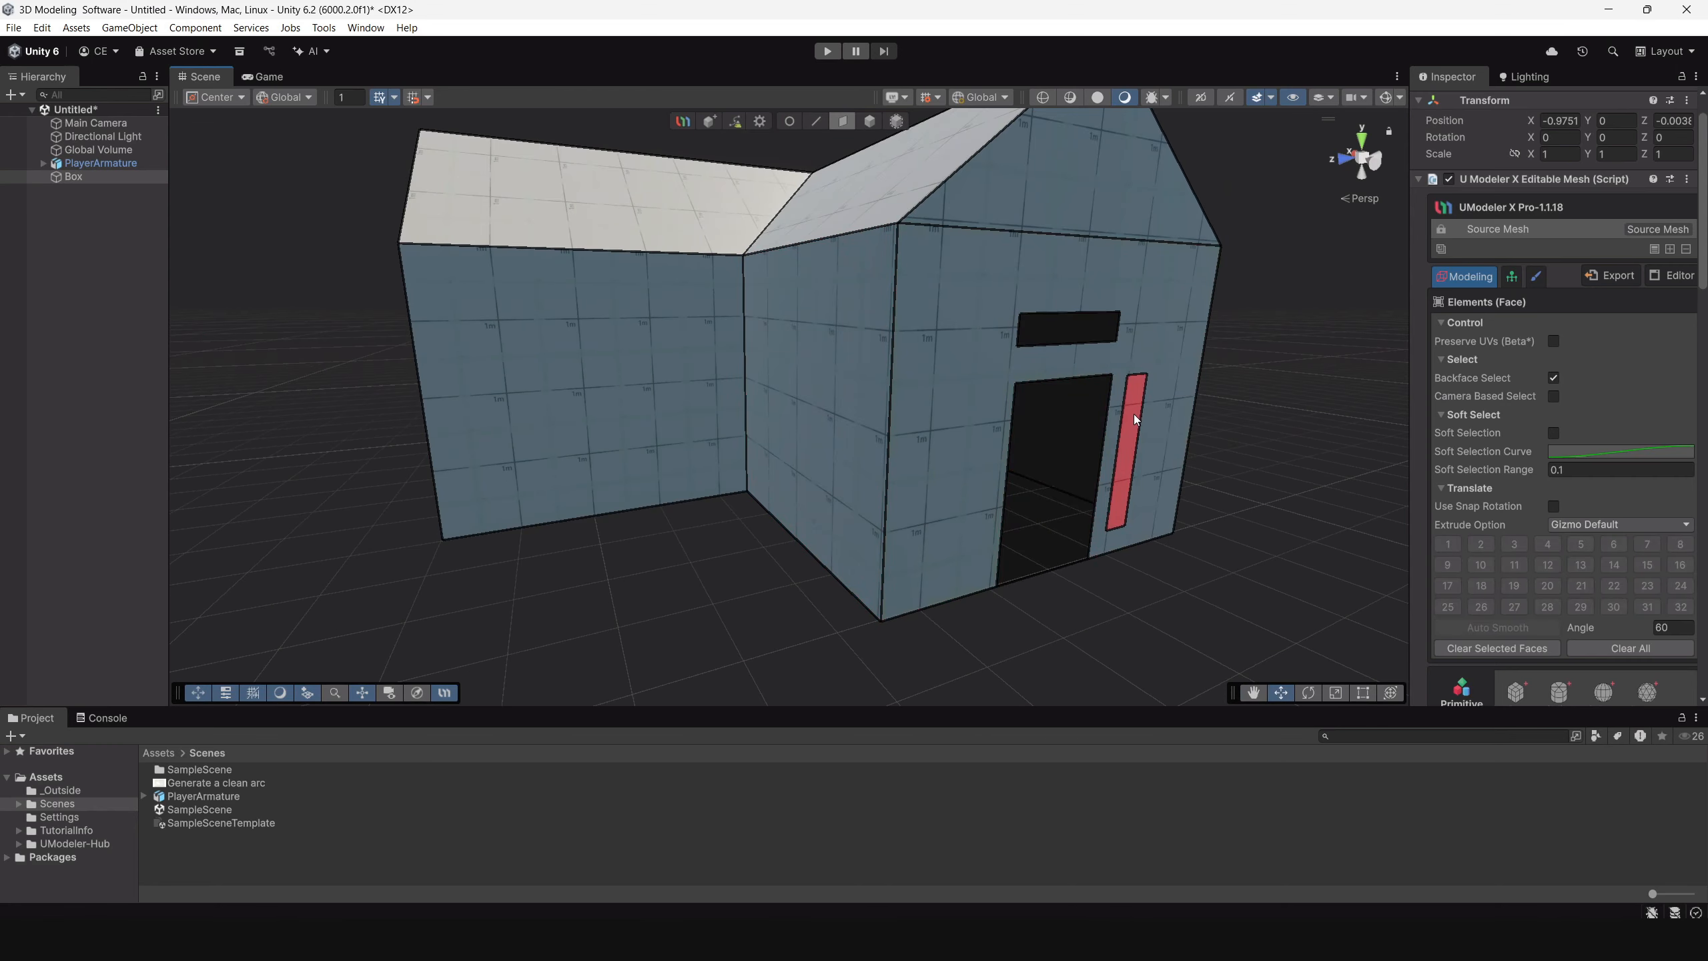
click(1137, 414)
key(Delete)
Delete the large window face from the wall below the rear gable.
alt+drag(1121, 460, 995, 414)
click(995, 414)
key(Delete)
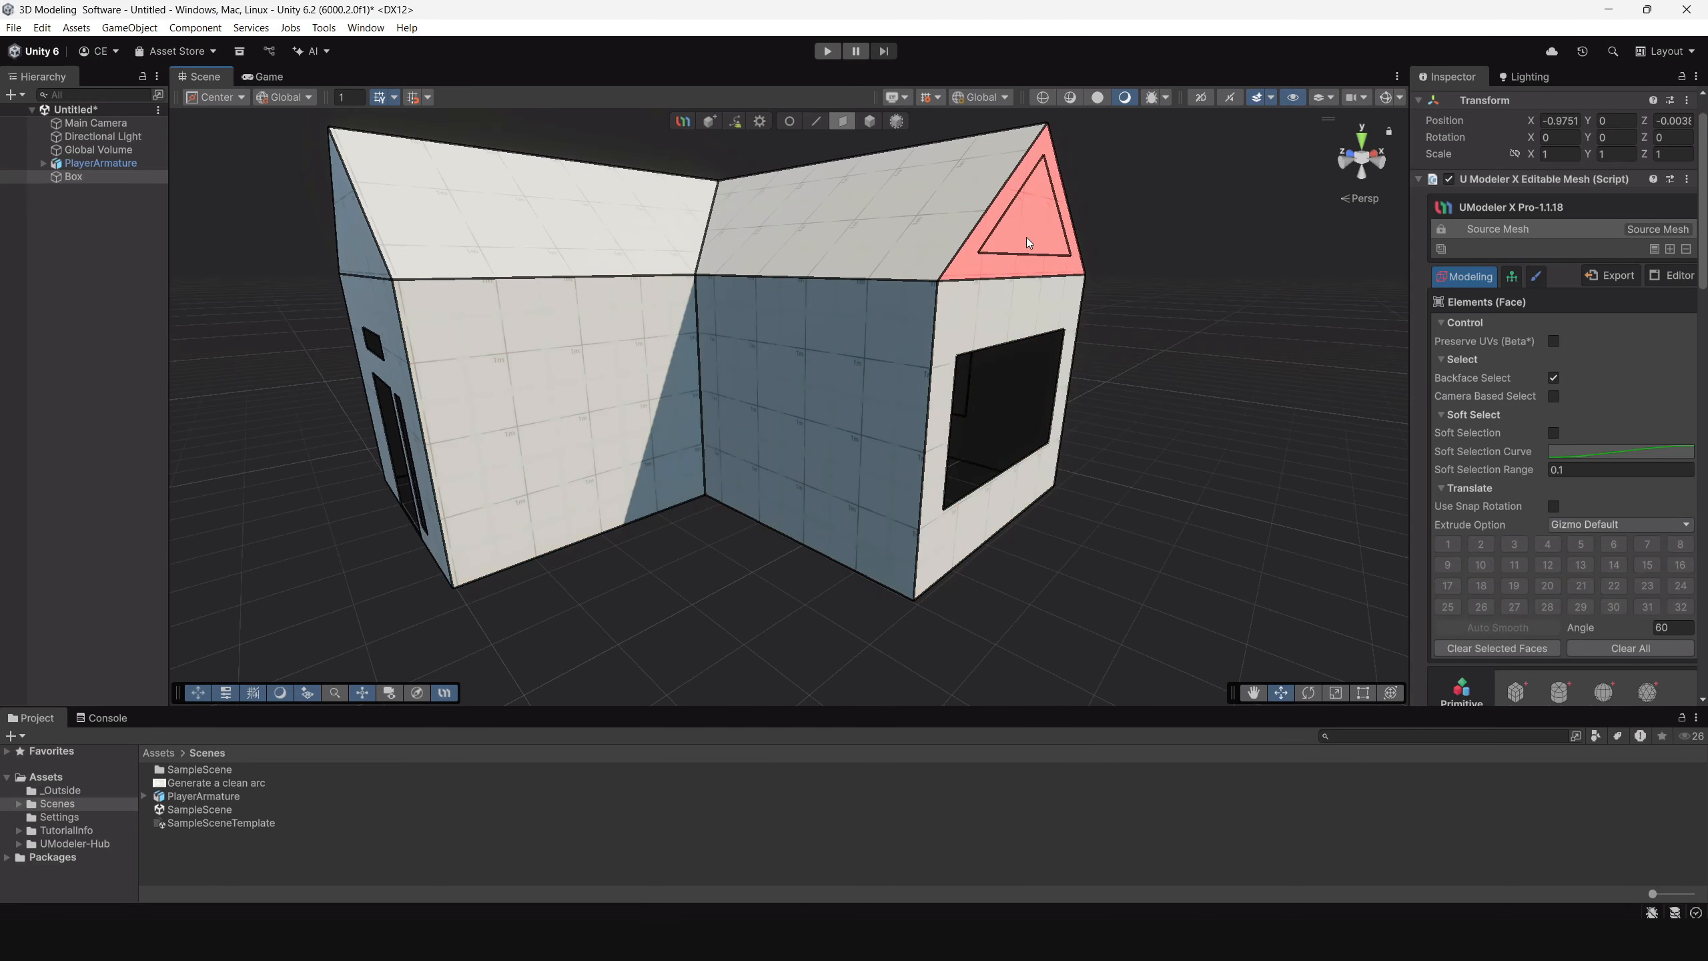
click(1026, 238)
key(Delete)
key(ctrl+z)
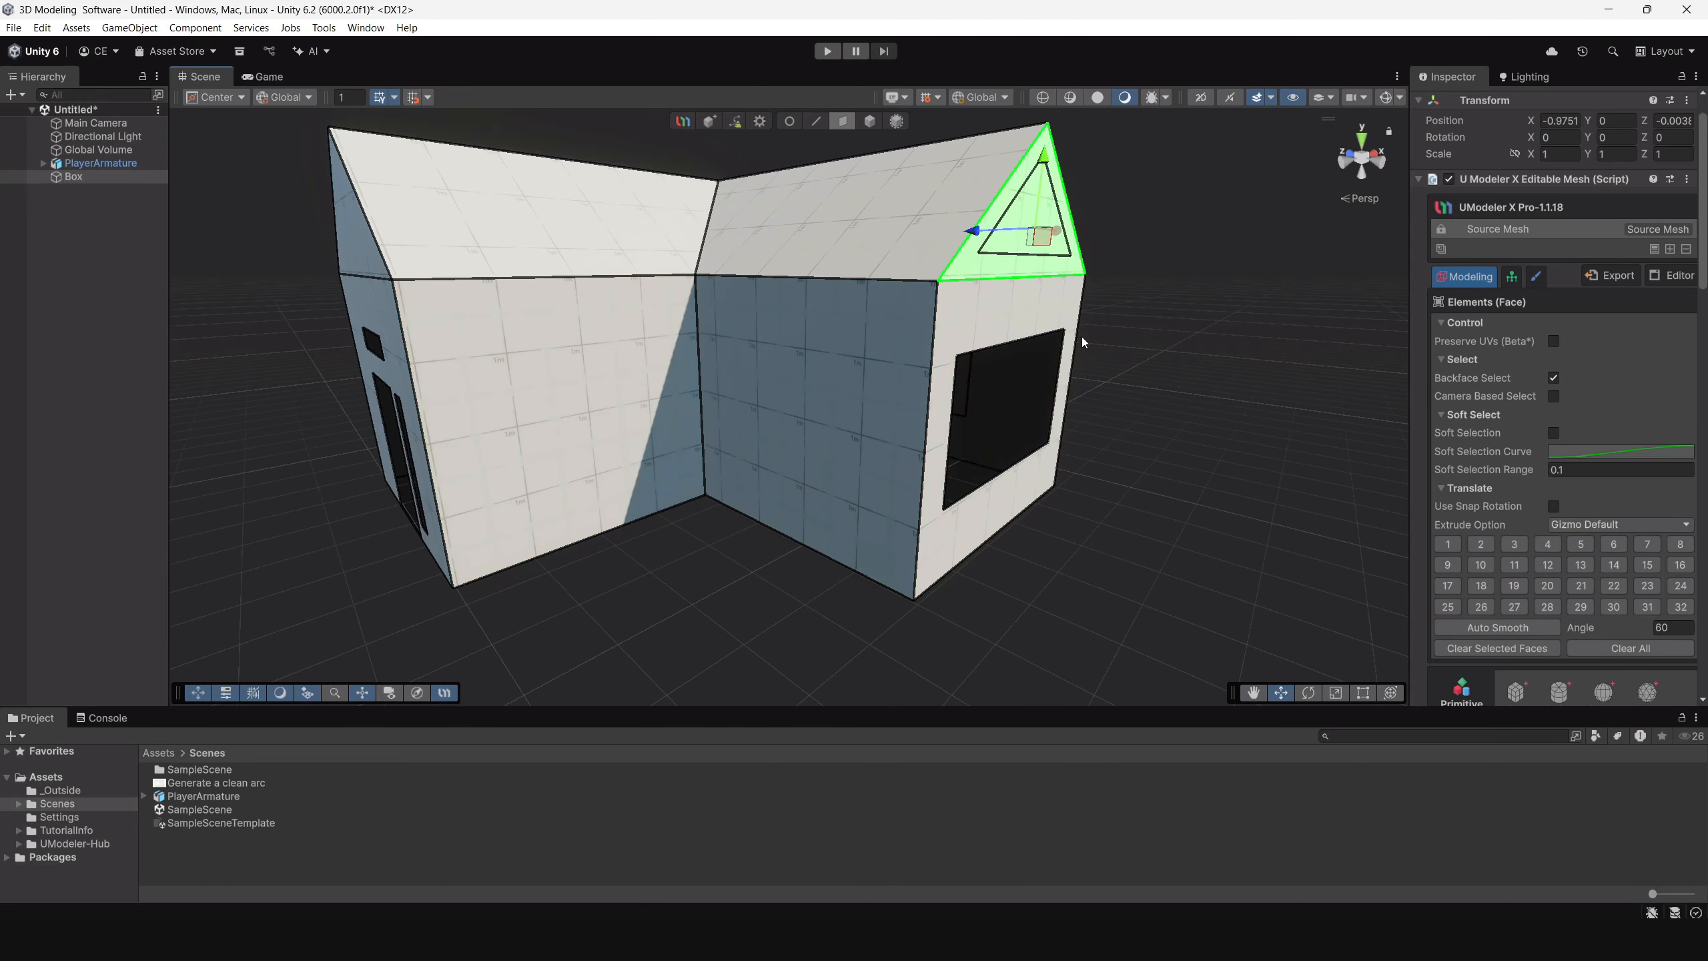
Delete the three edges of the triangular window outline in the rear gable.
alt+drag(1081, 336, 849, 411)
scroll(833, 307, up, 4)
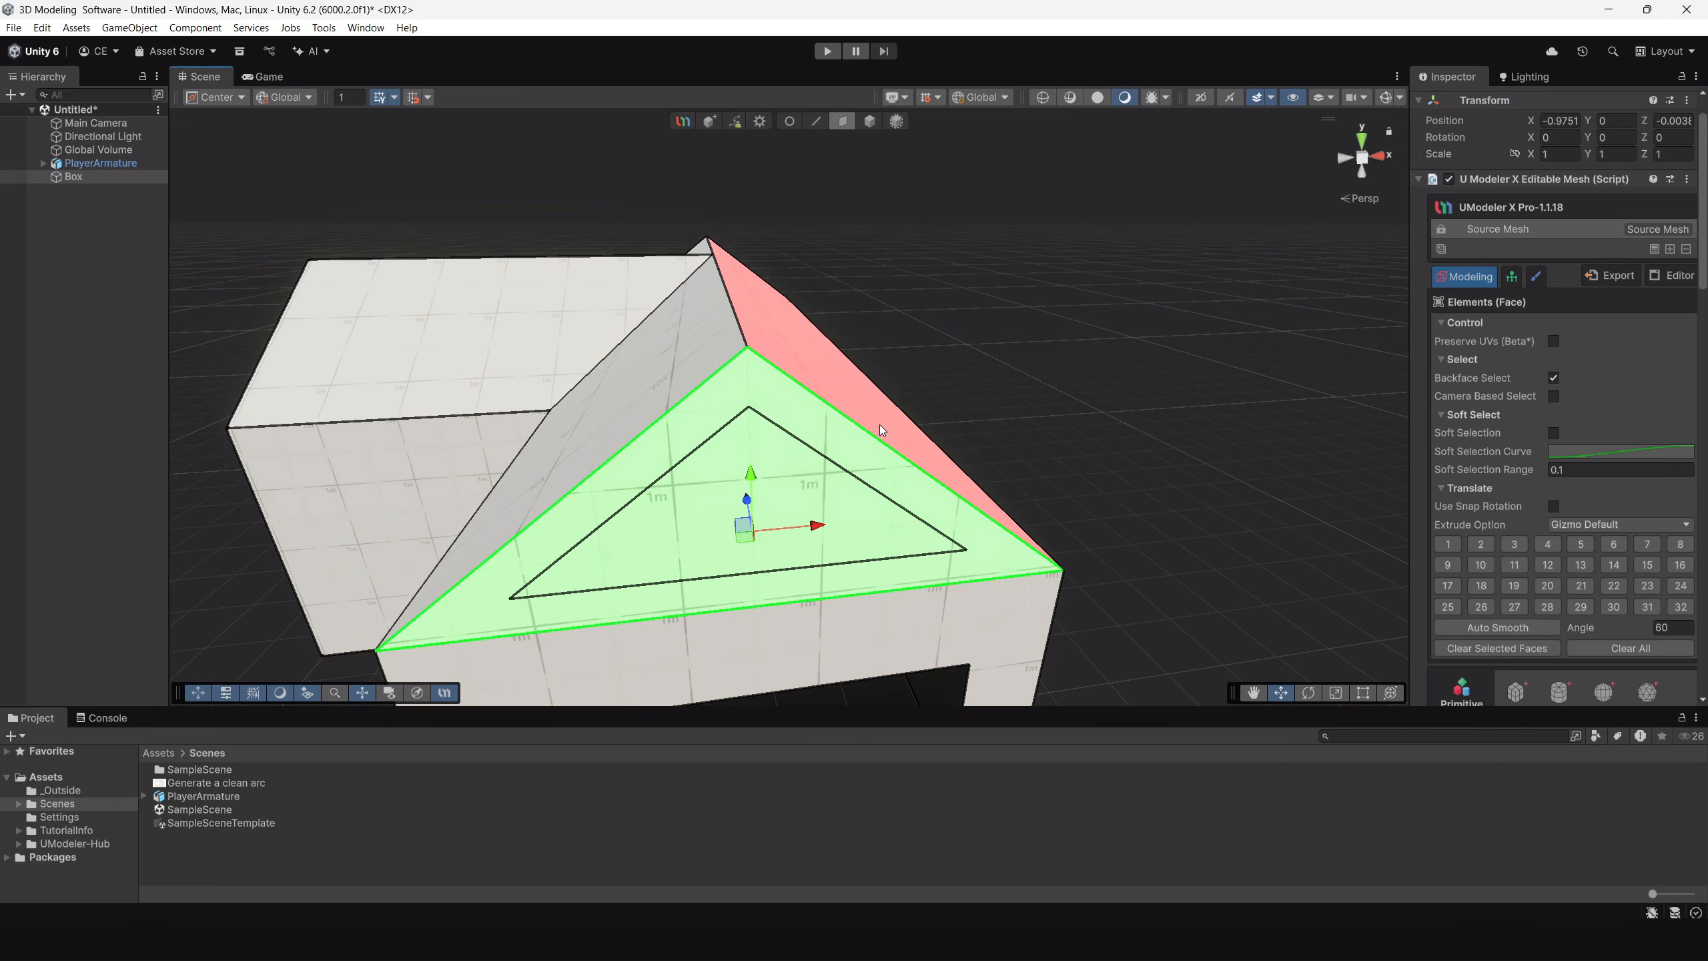
click(815, 121)
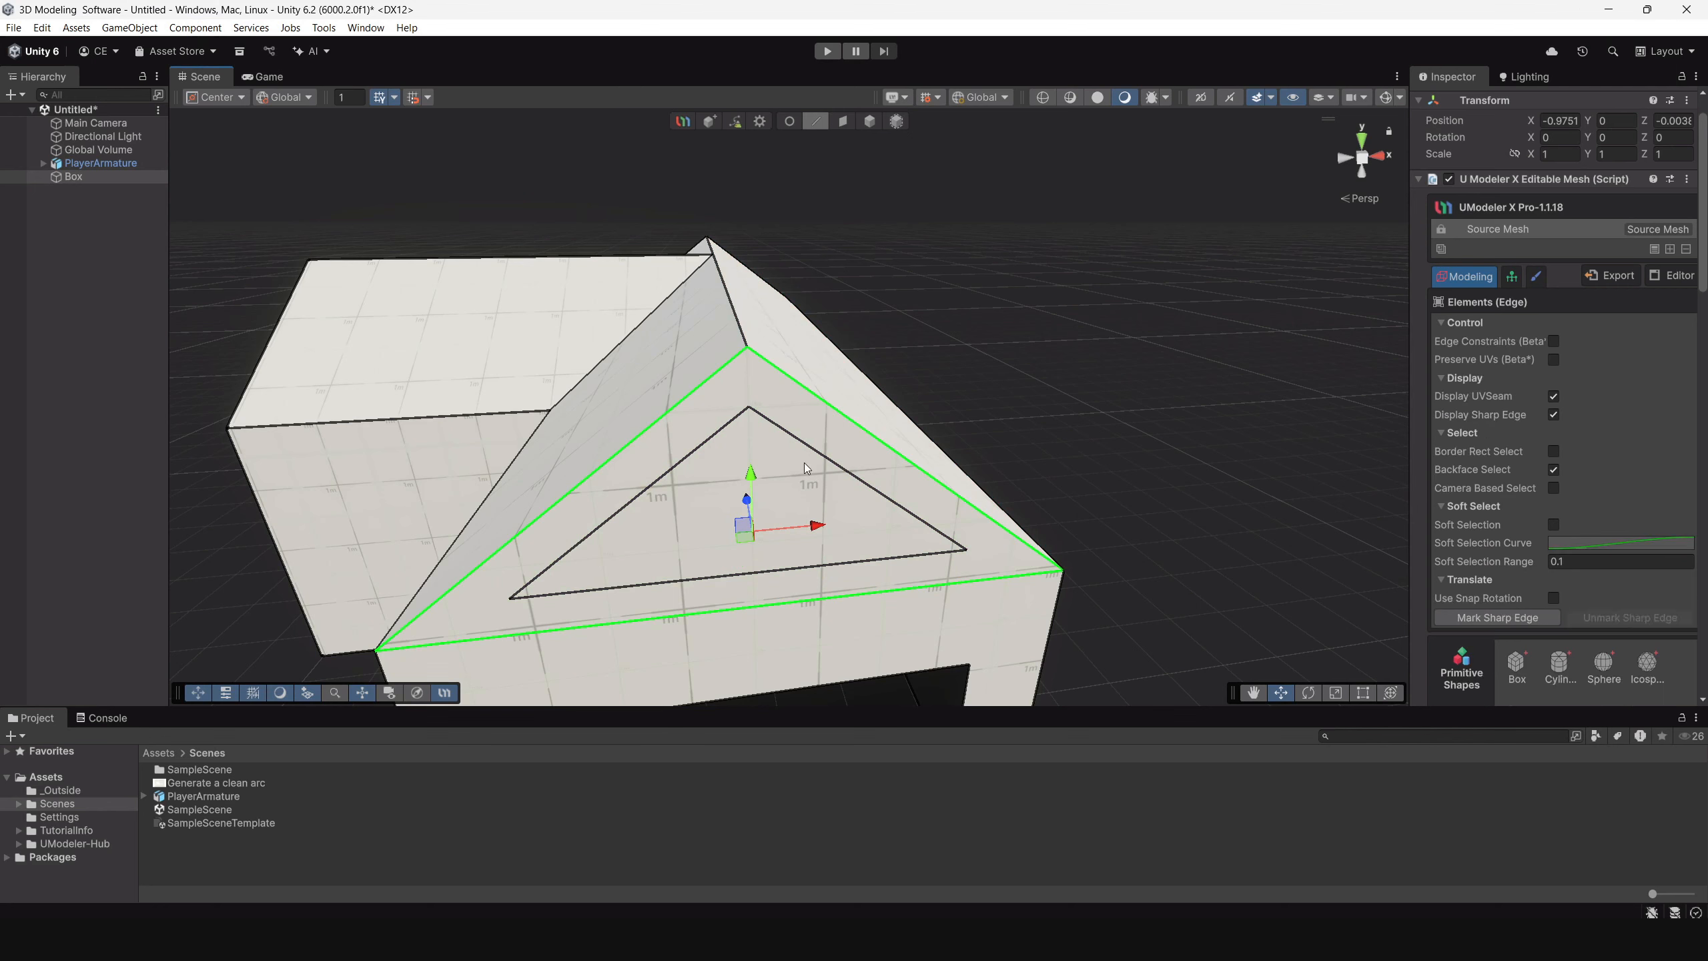
click(803, 443)
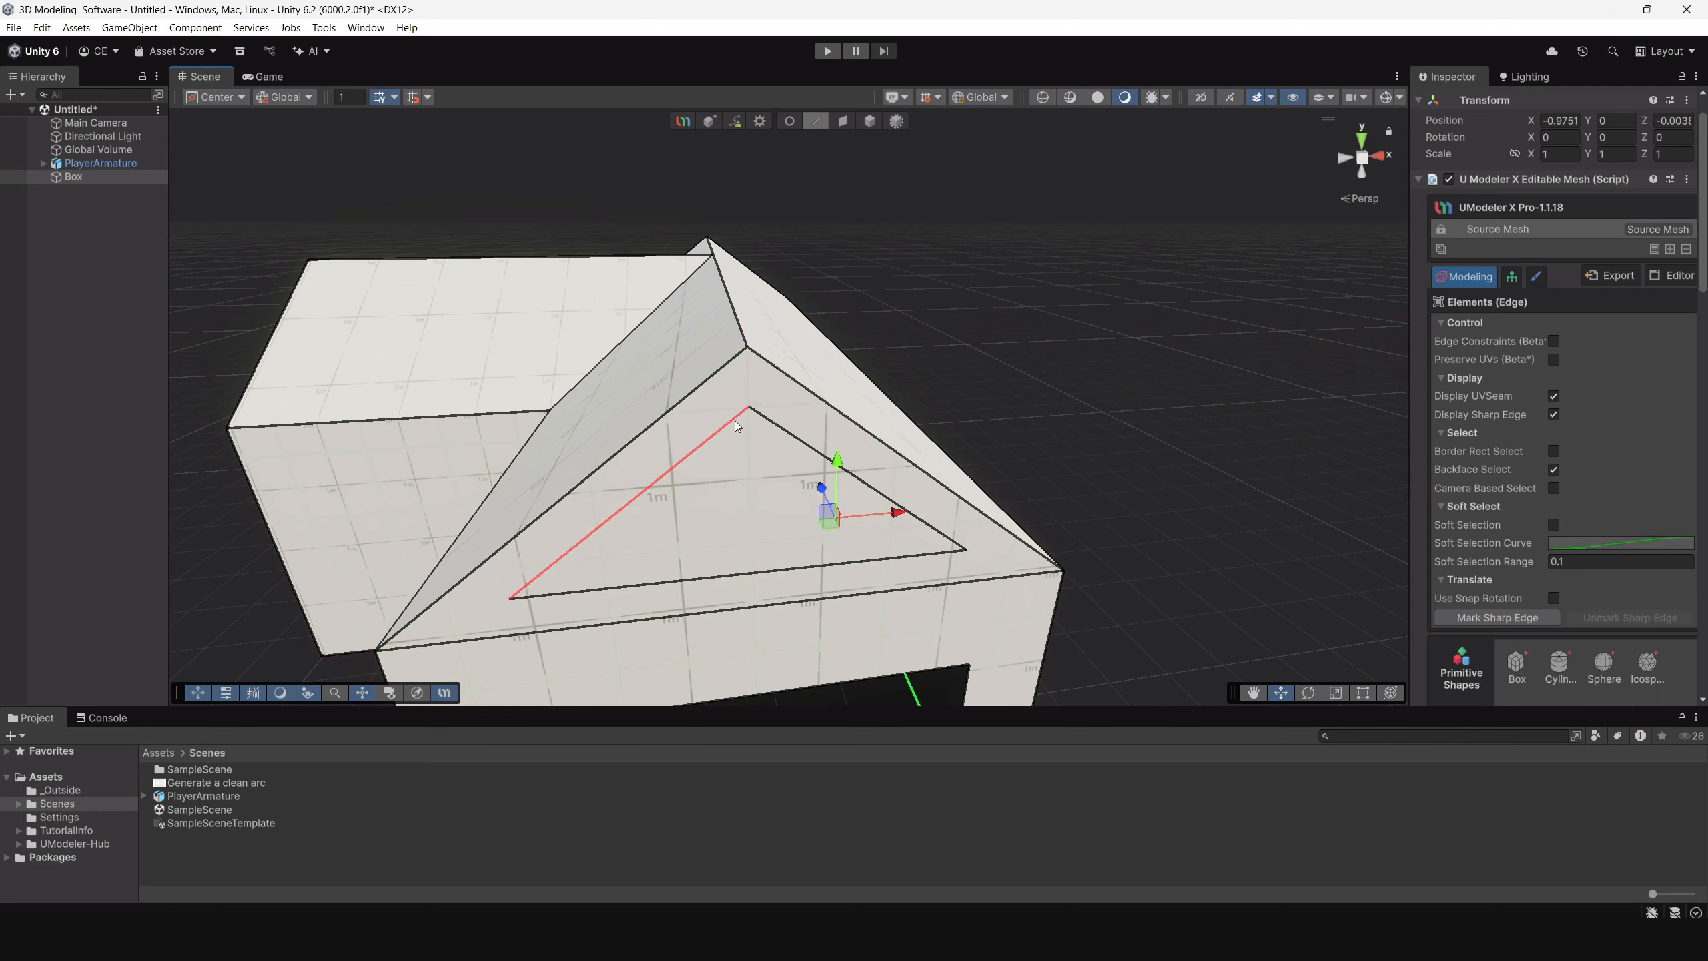
click(734, 419)
shift+click(762, 417)
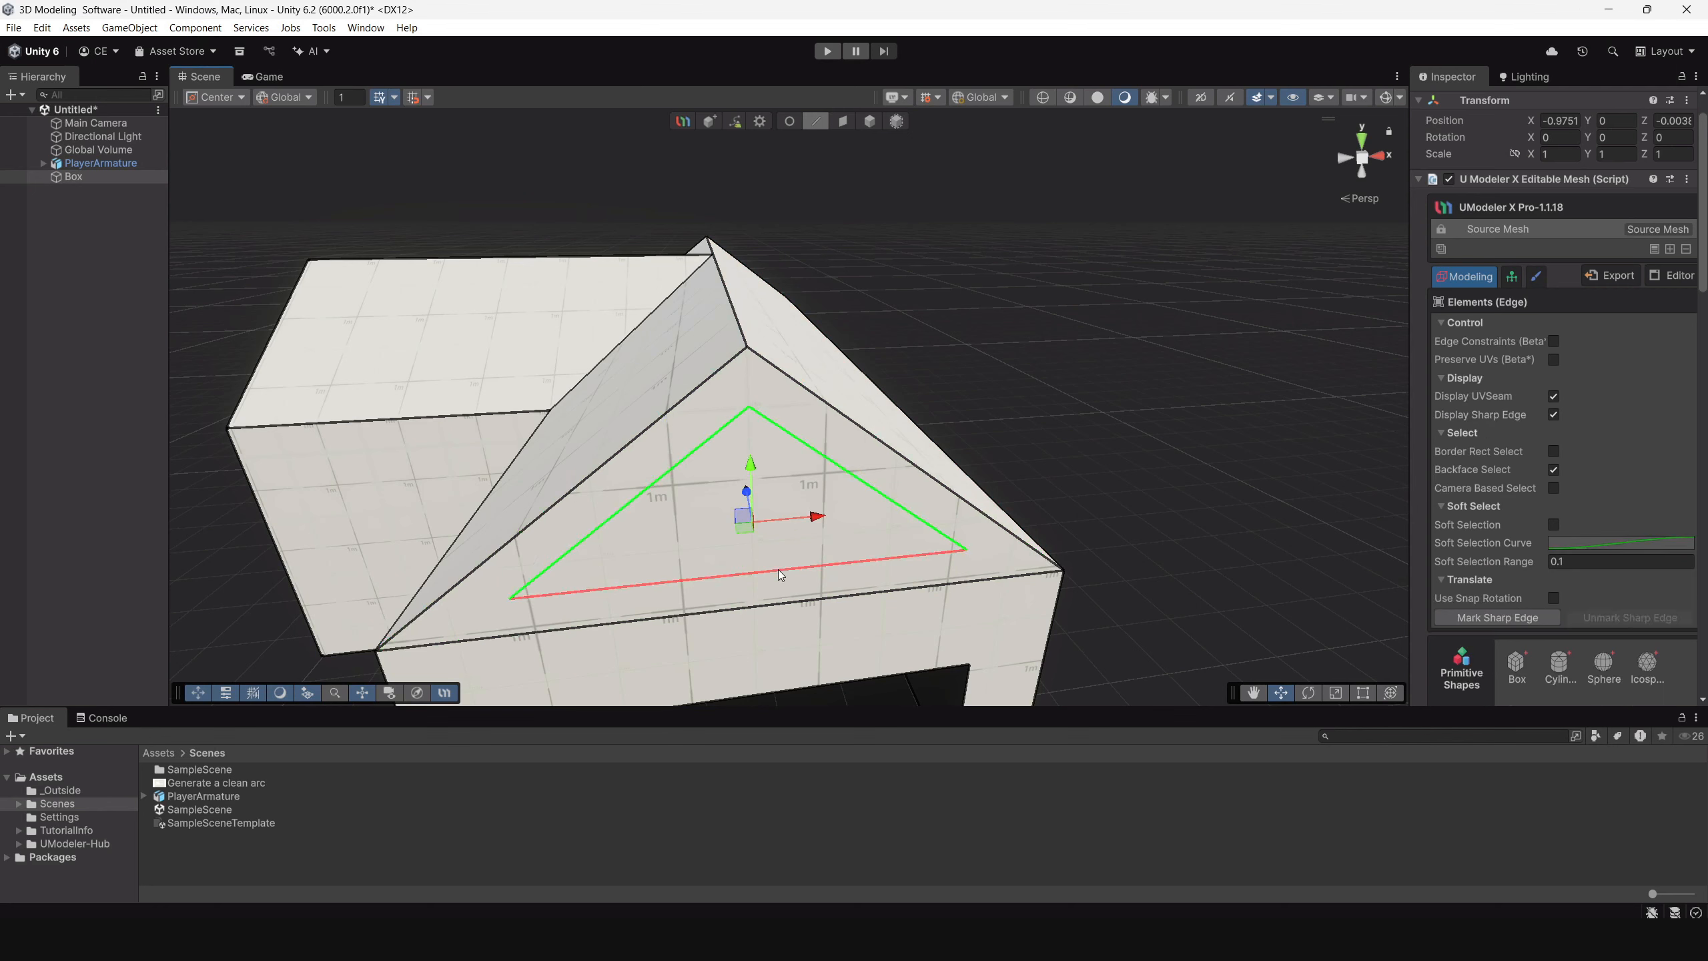
shift+click(777, 569)
key(Delete)
Inset the rear gable's triangular face with Bridge enabled, to a thickness of about -0.24.
scroll(767, 473, down, 4)
alt+drag(769, 478, 1079, 434)
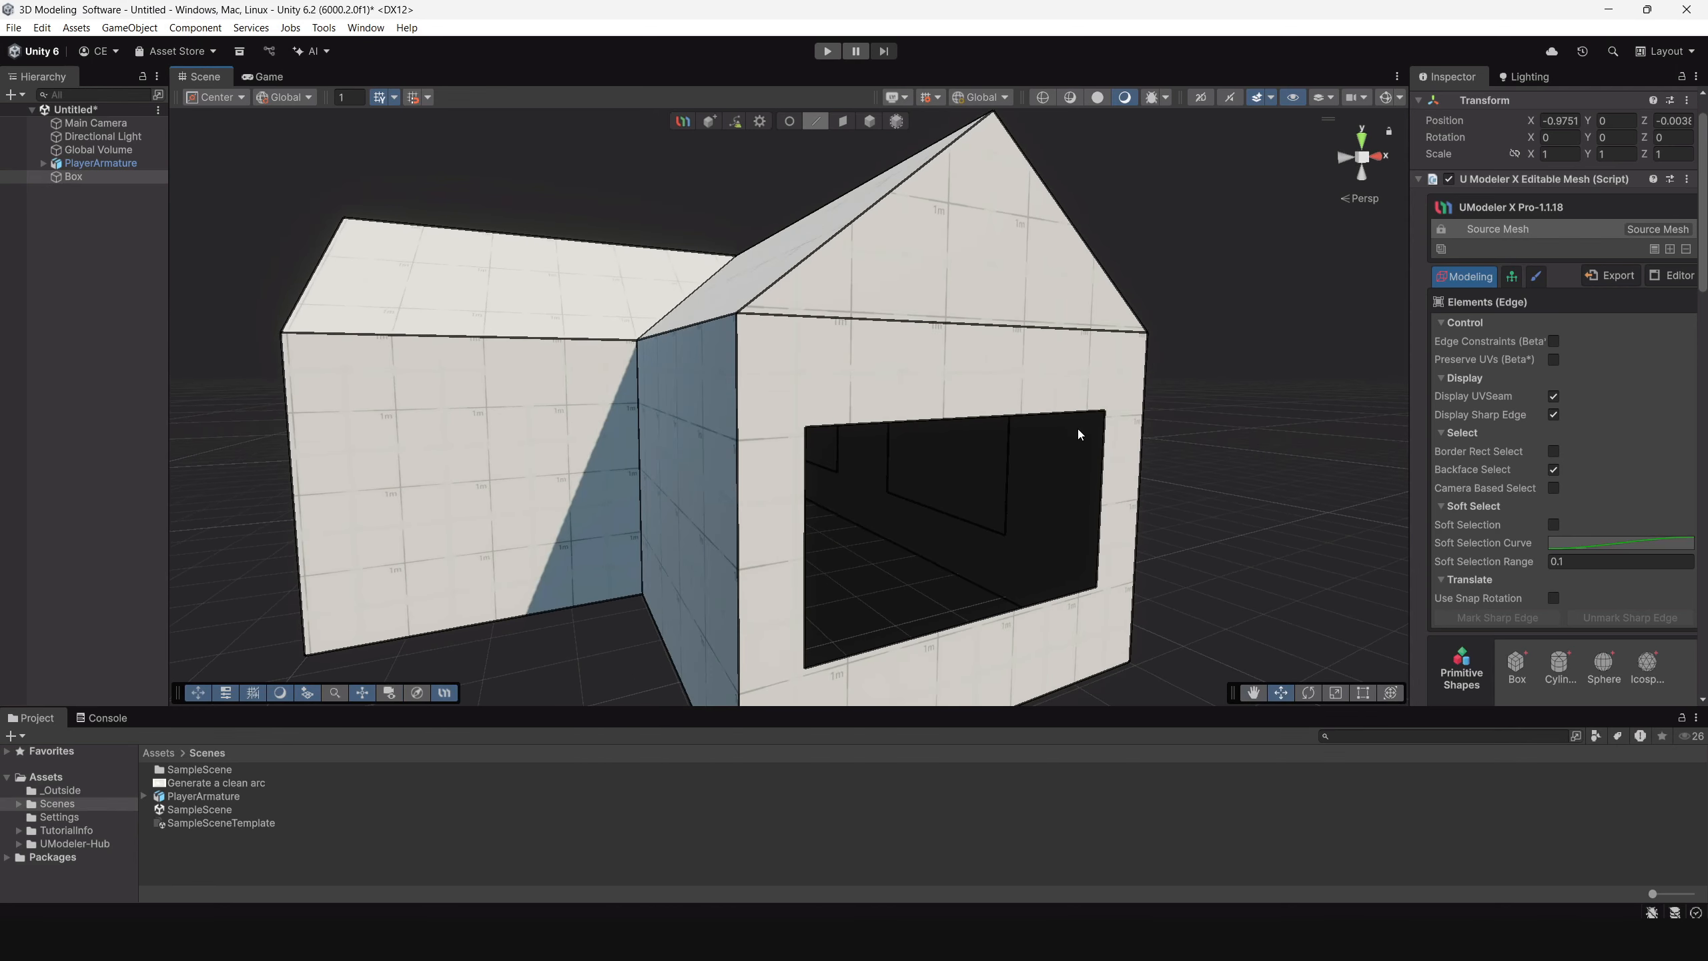
scroll(1614, 491, down, 7)
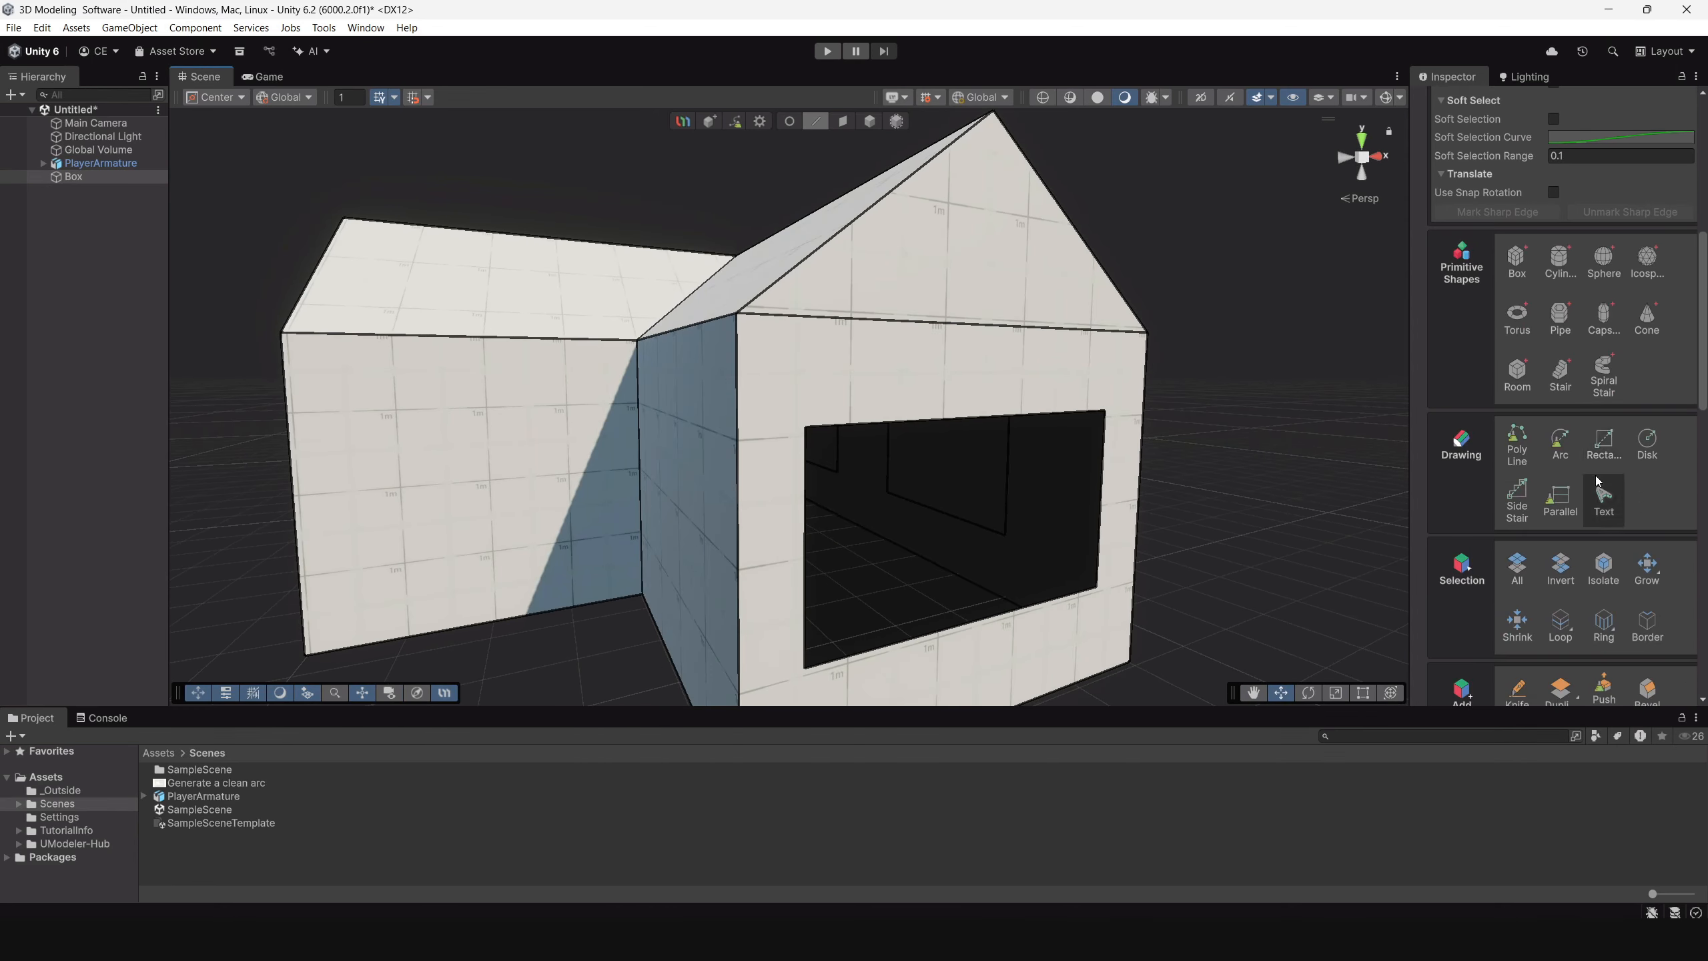
scroll(1586, 471, down, 1)
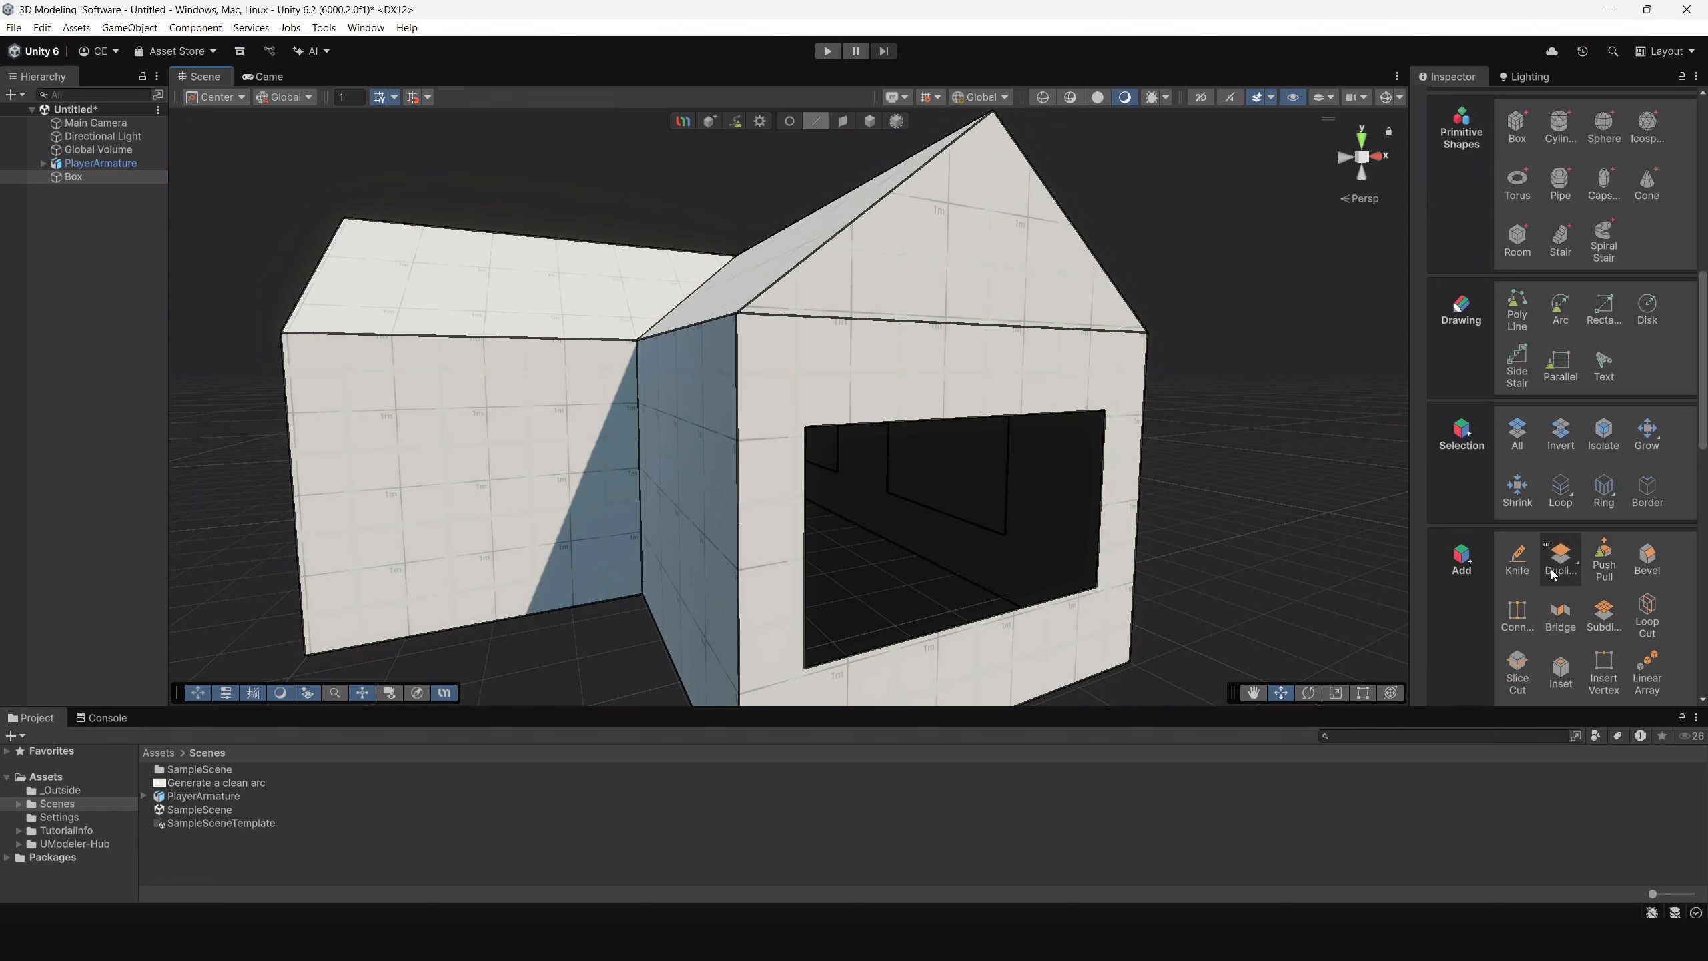
scroll(1581, 582, down, 2)
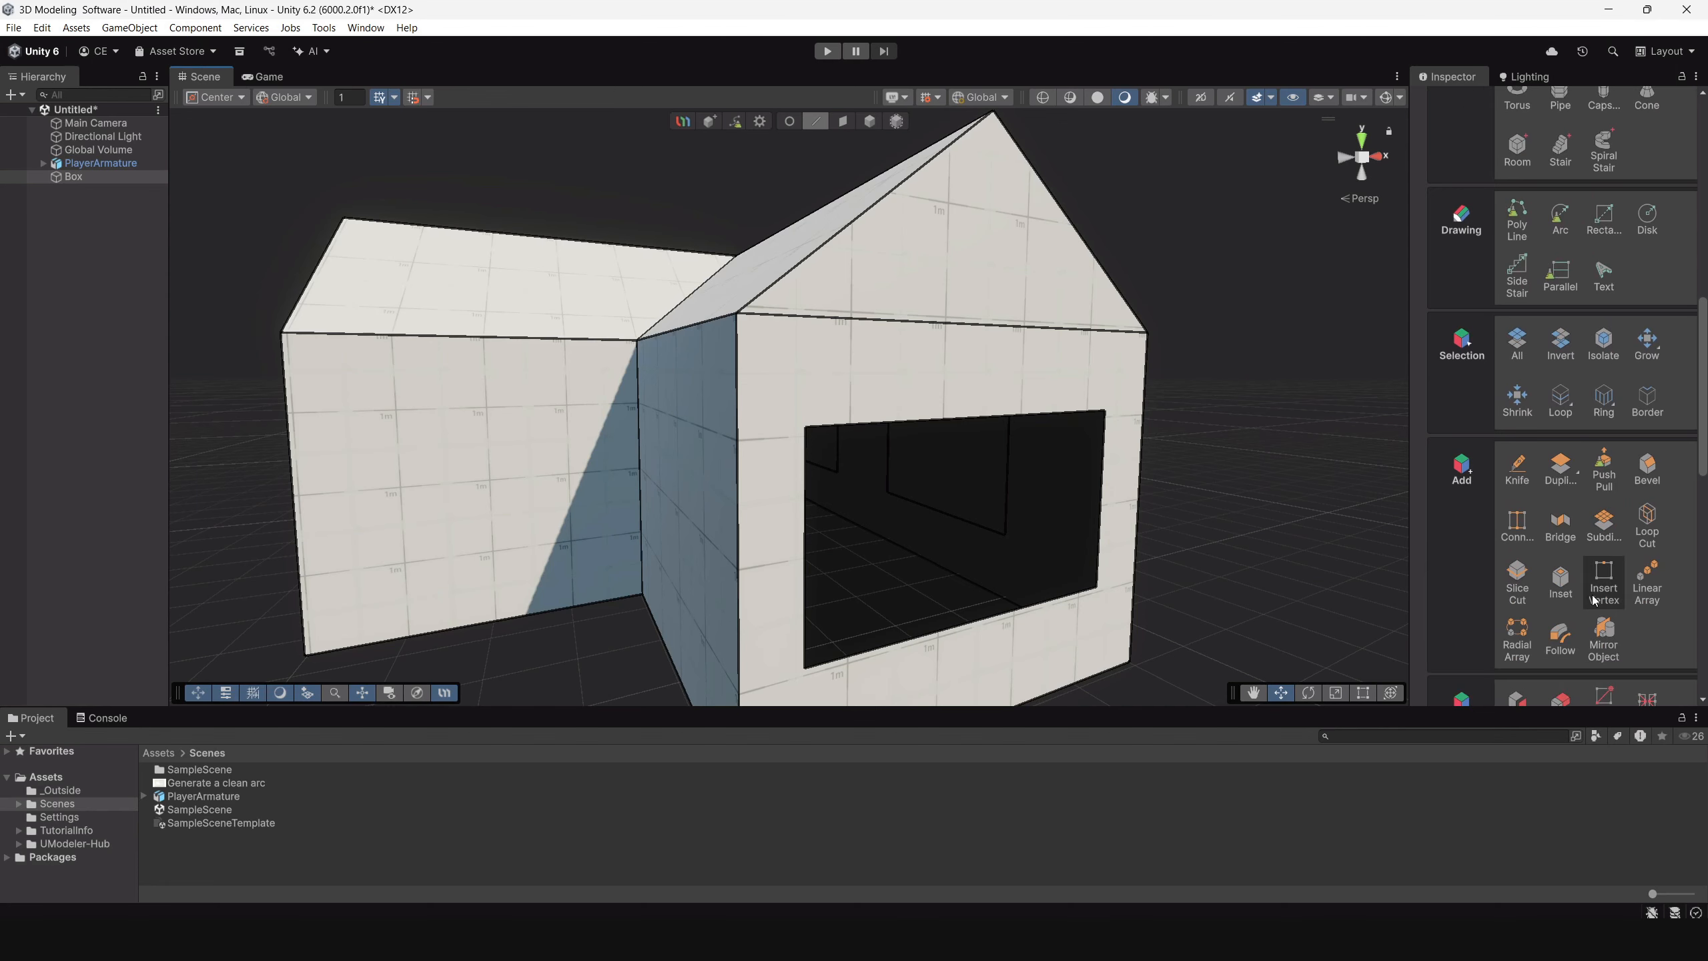
click(1558, 589)
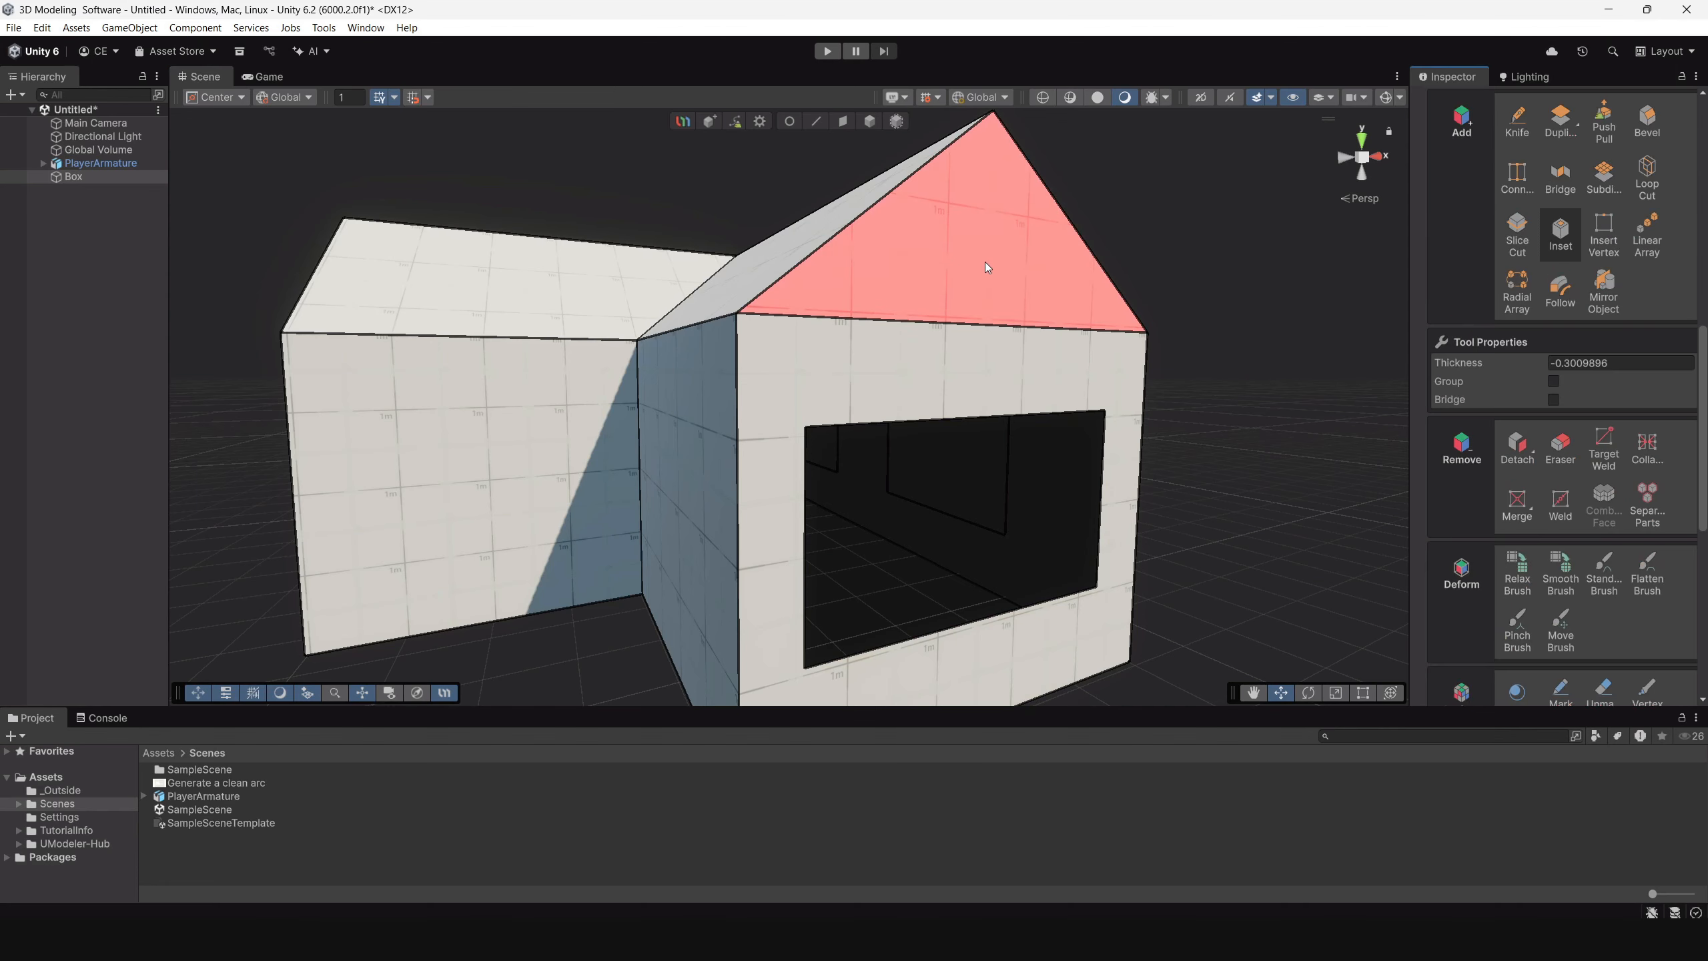
click(1552, 401)
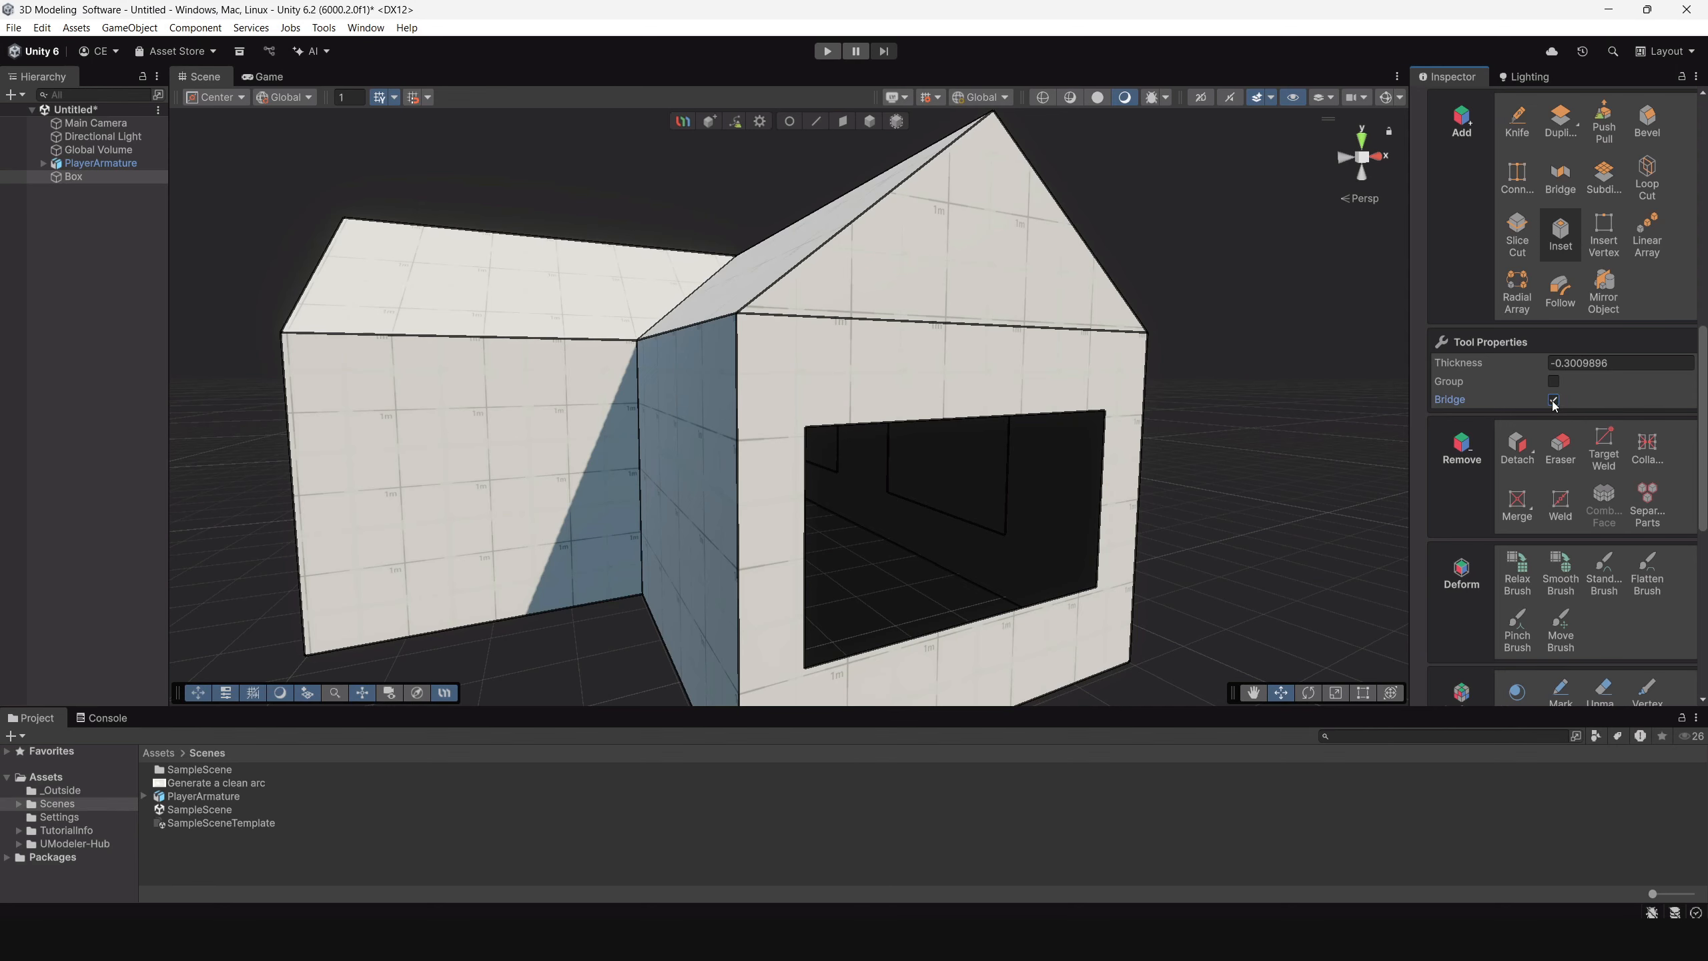
alt+drag(989, 371, 888, 396)
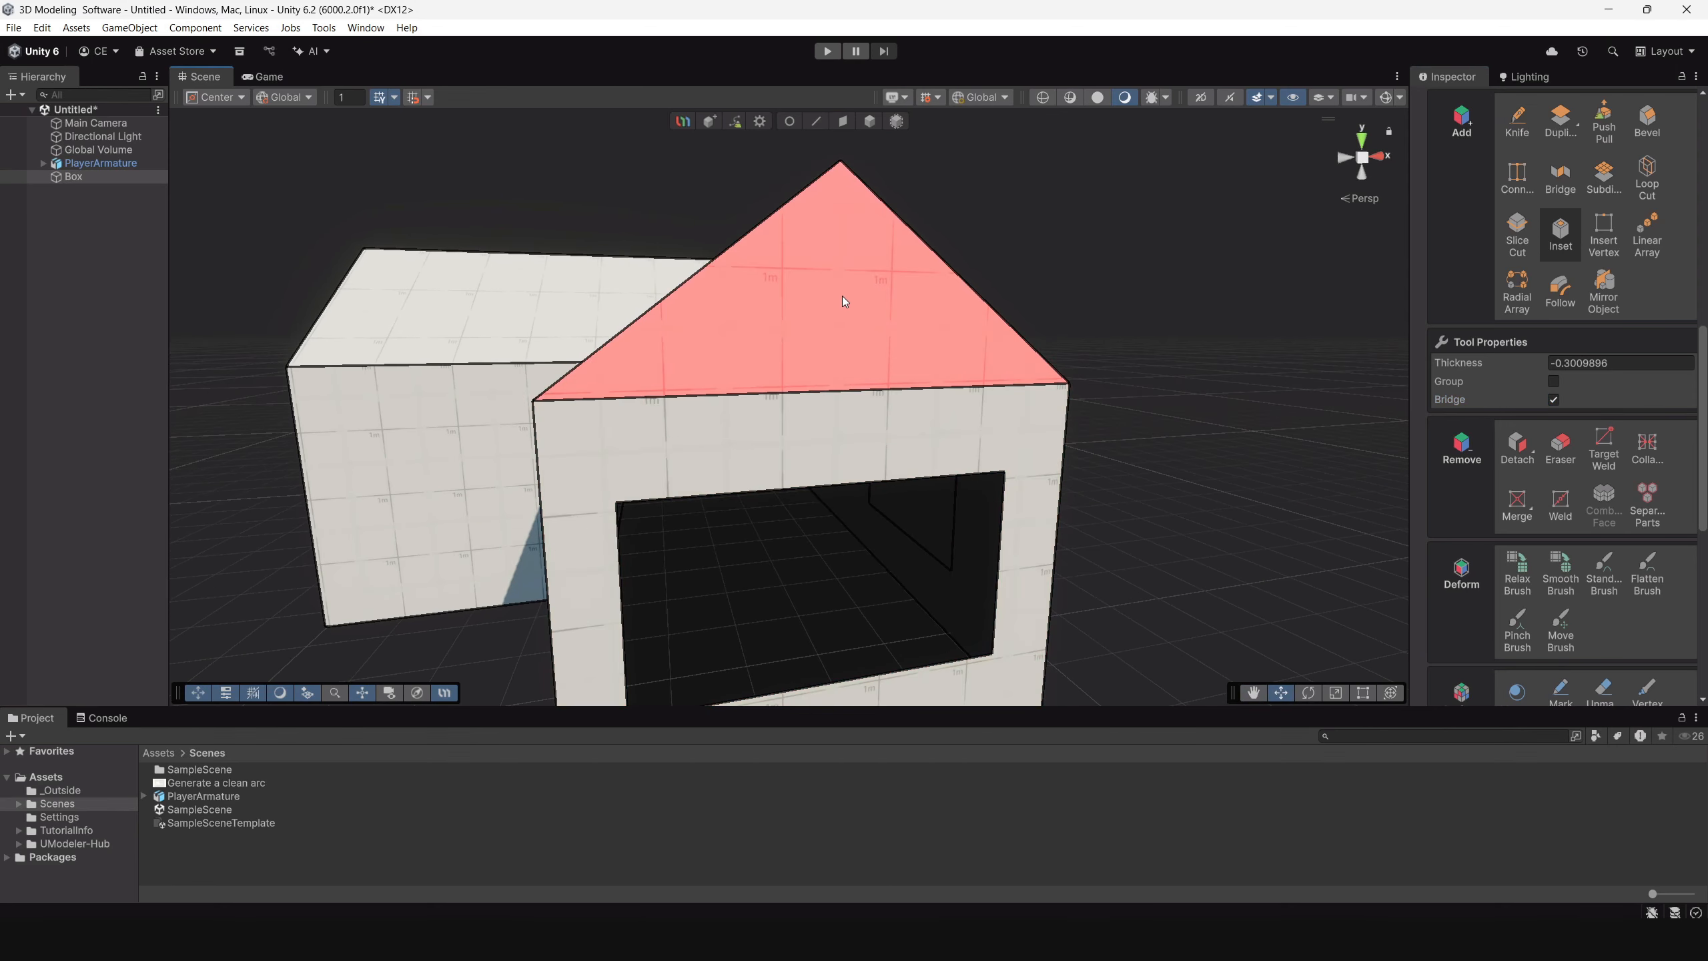
drag(842, 297, 893, 363)
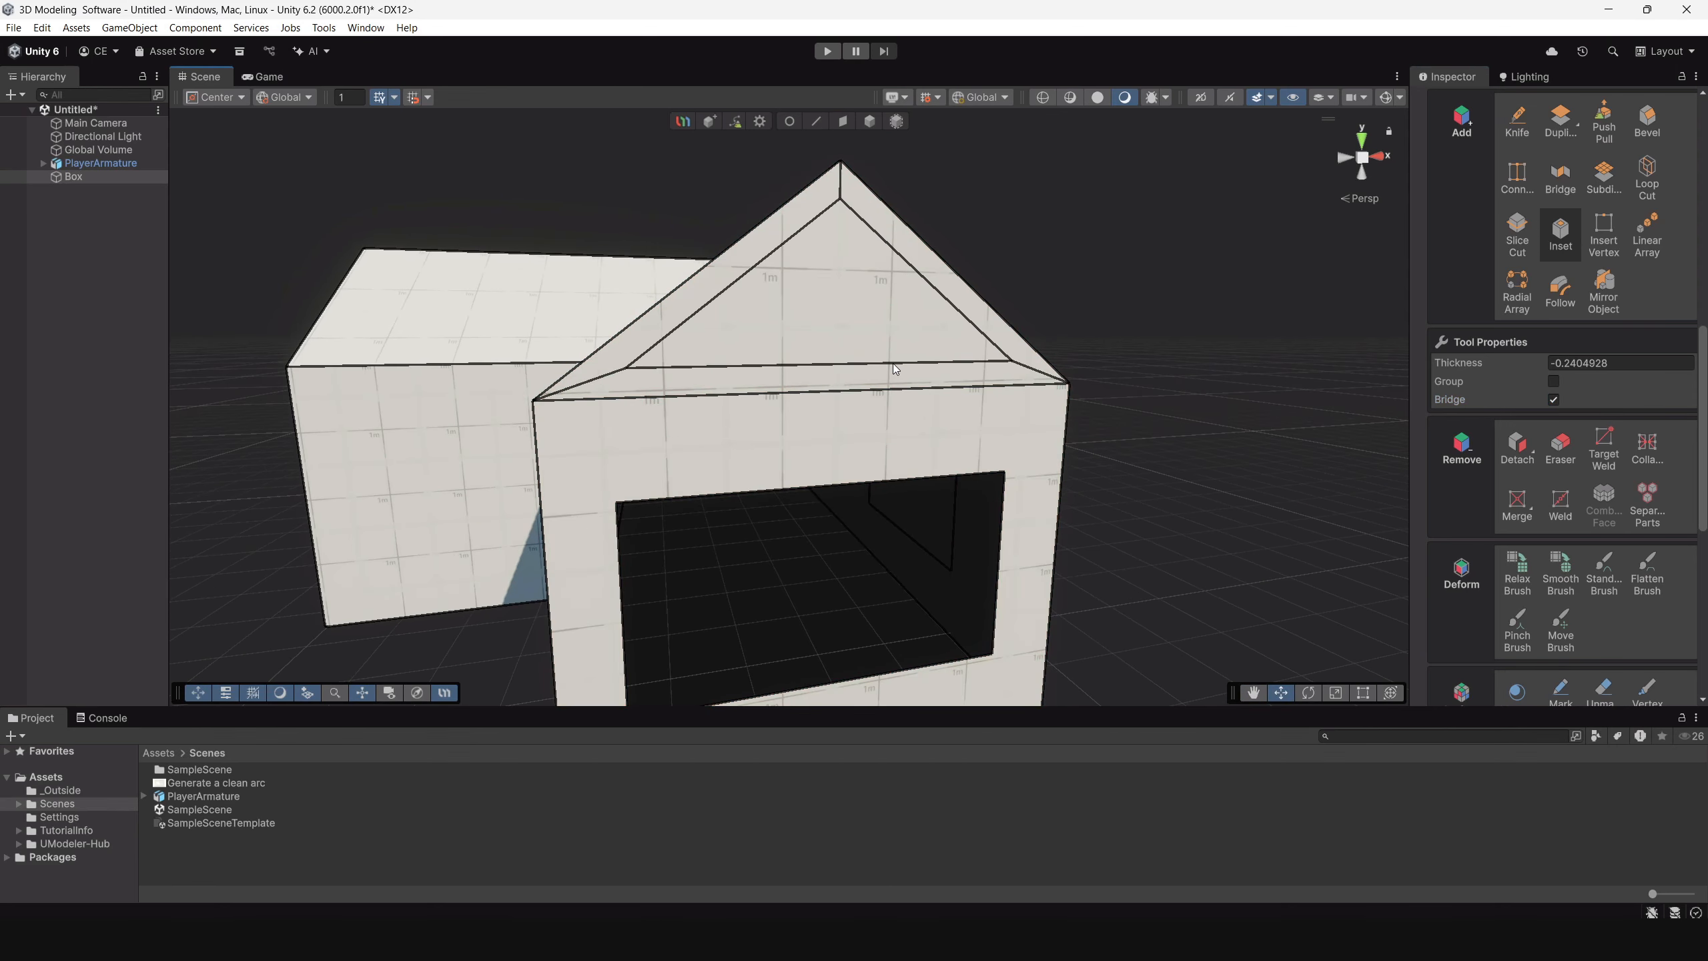
Delete the inner triangular face of the rear gable to open a window.
alt+drag(981, 407, 876, 147)
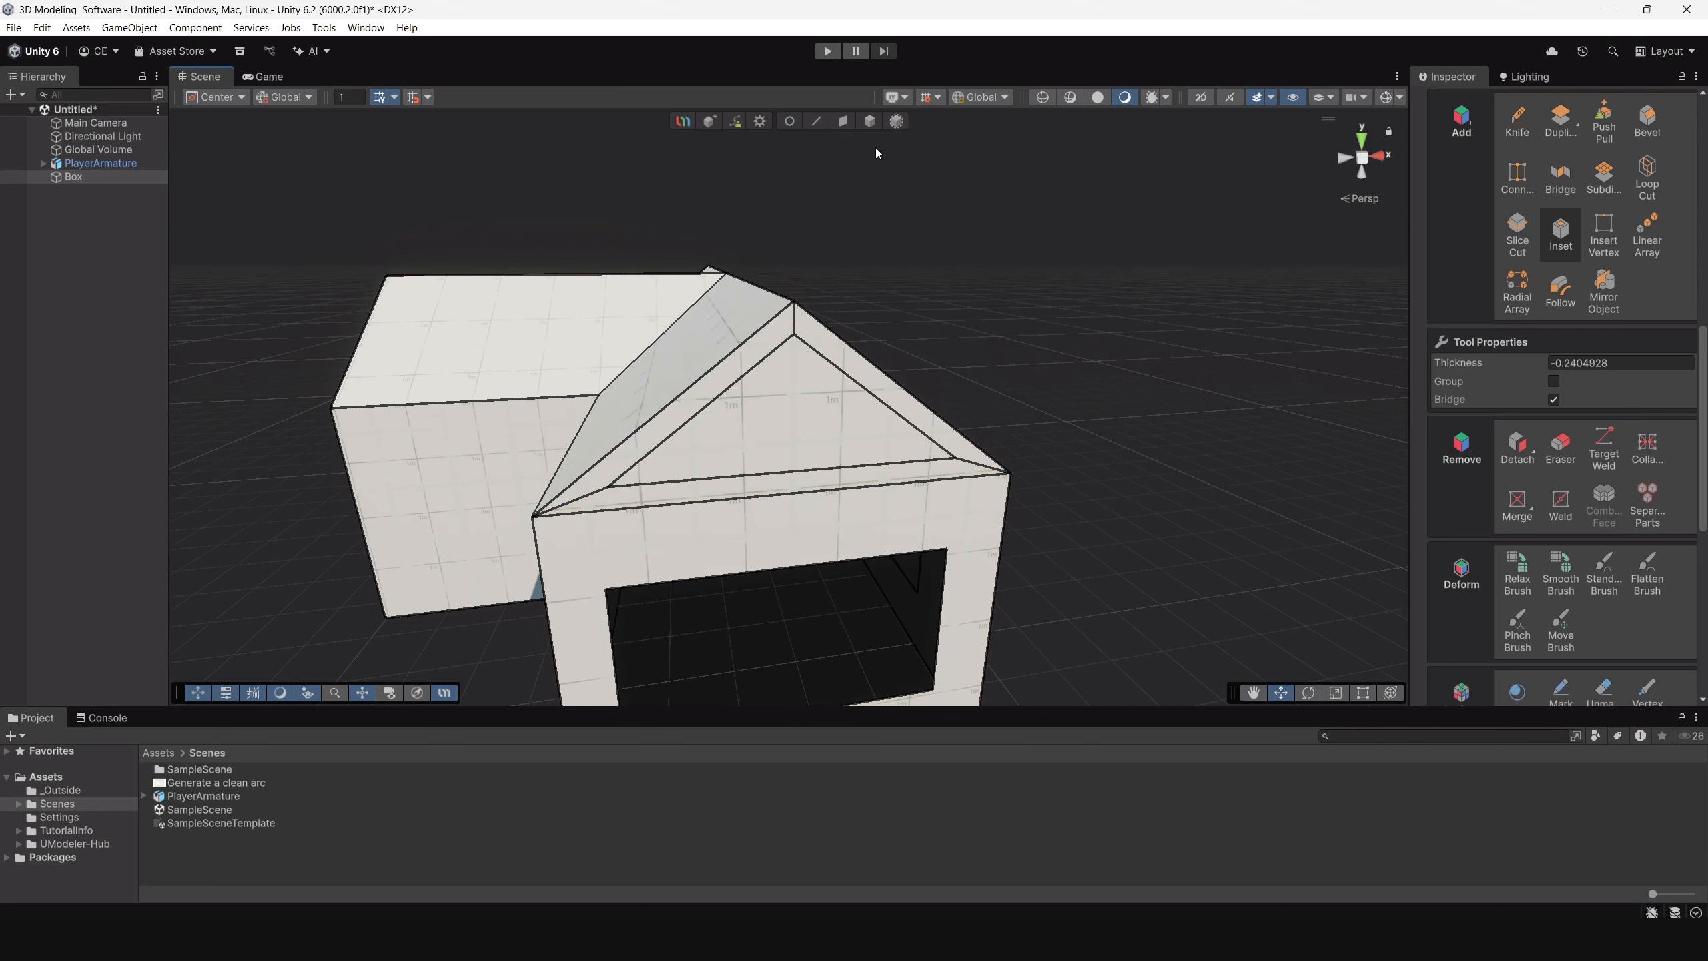
click(843, 122)
click(819, 412)
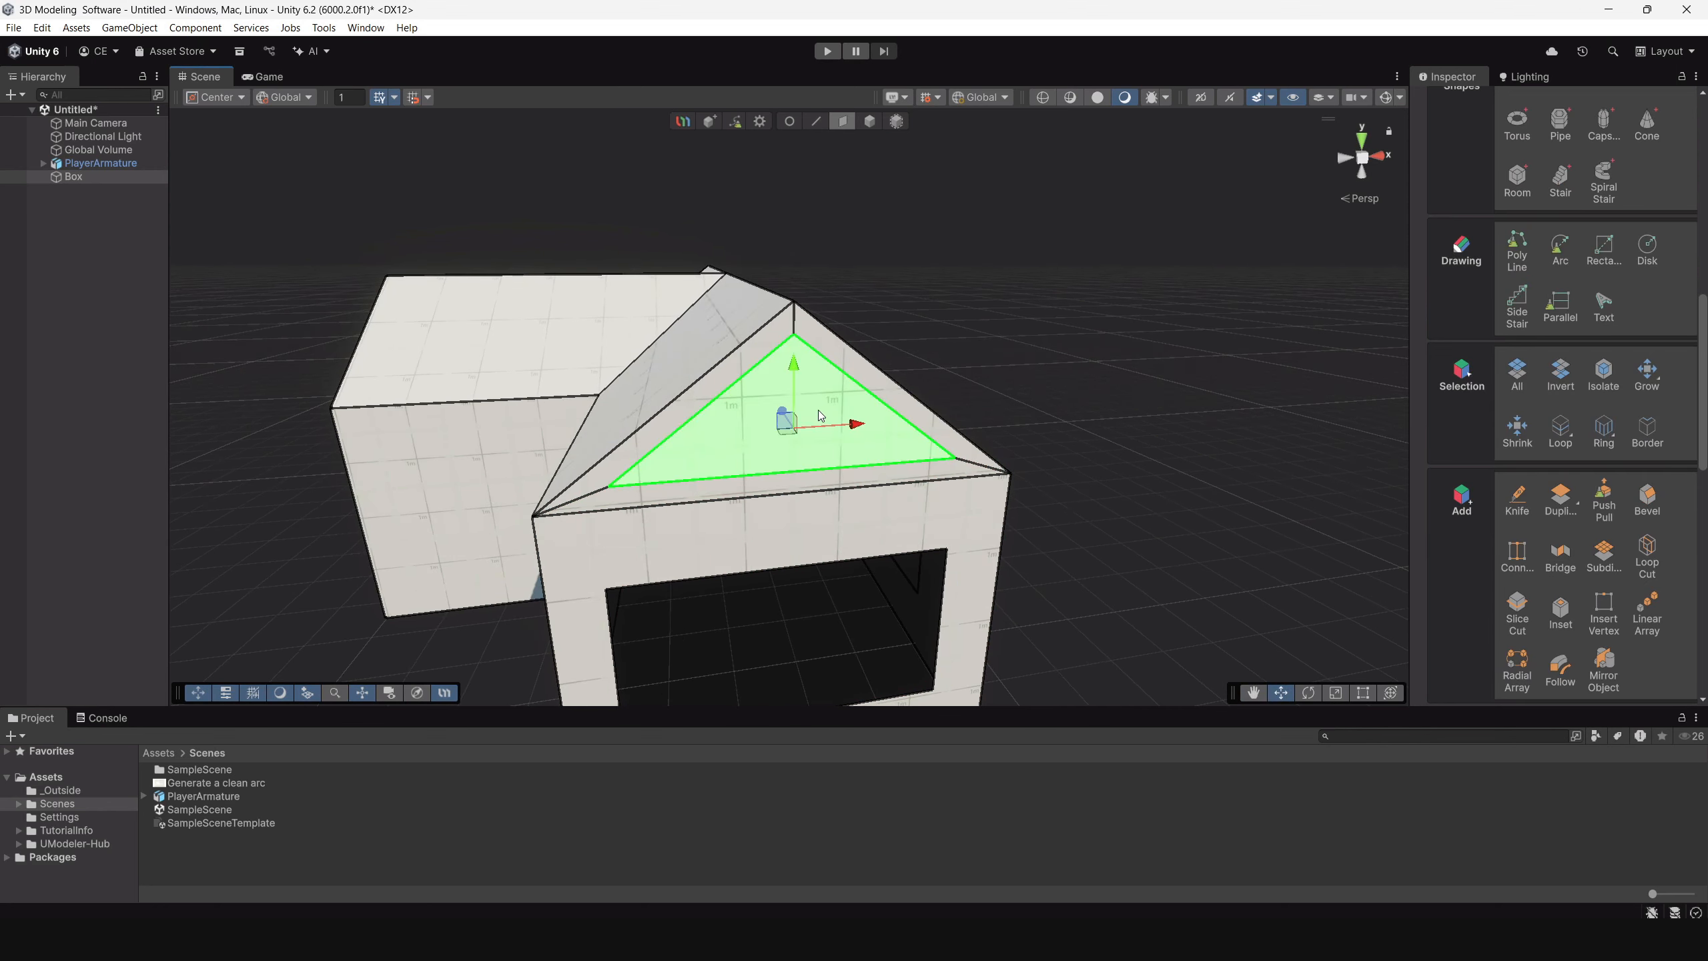
key(Delete)
Delete the two rectangular window faces from the house's long side wall.
alt+drag(902, 417, 704, 476)
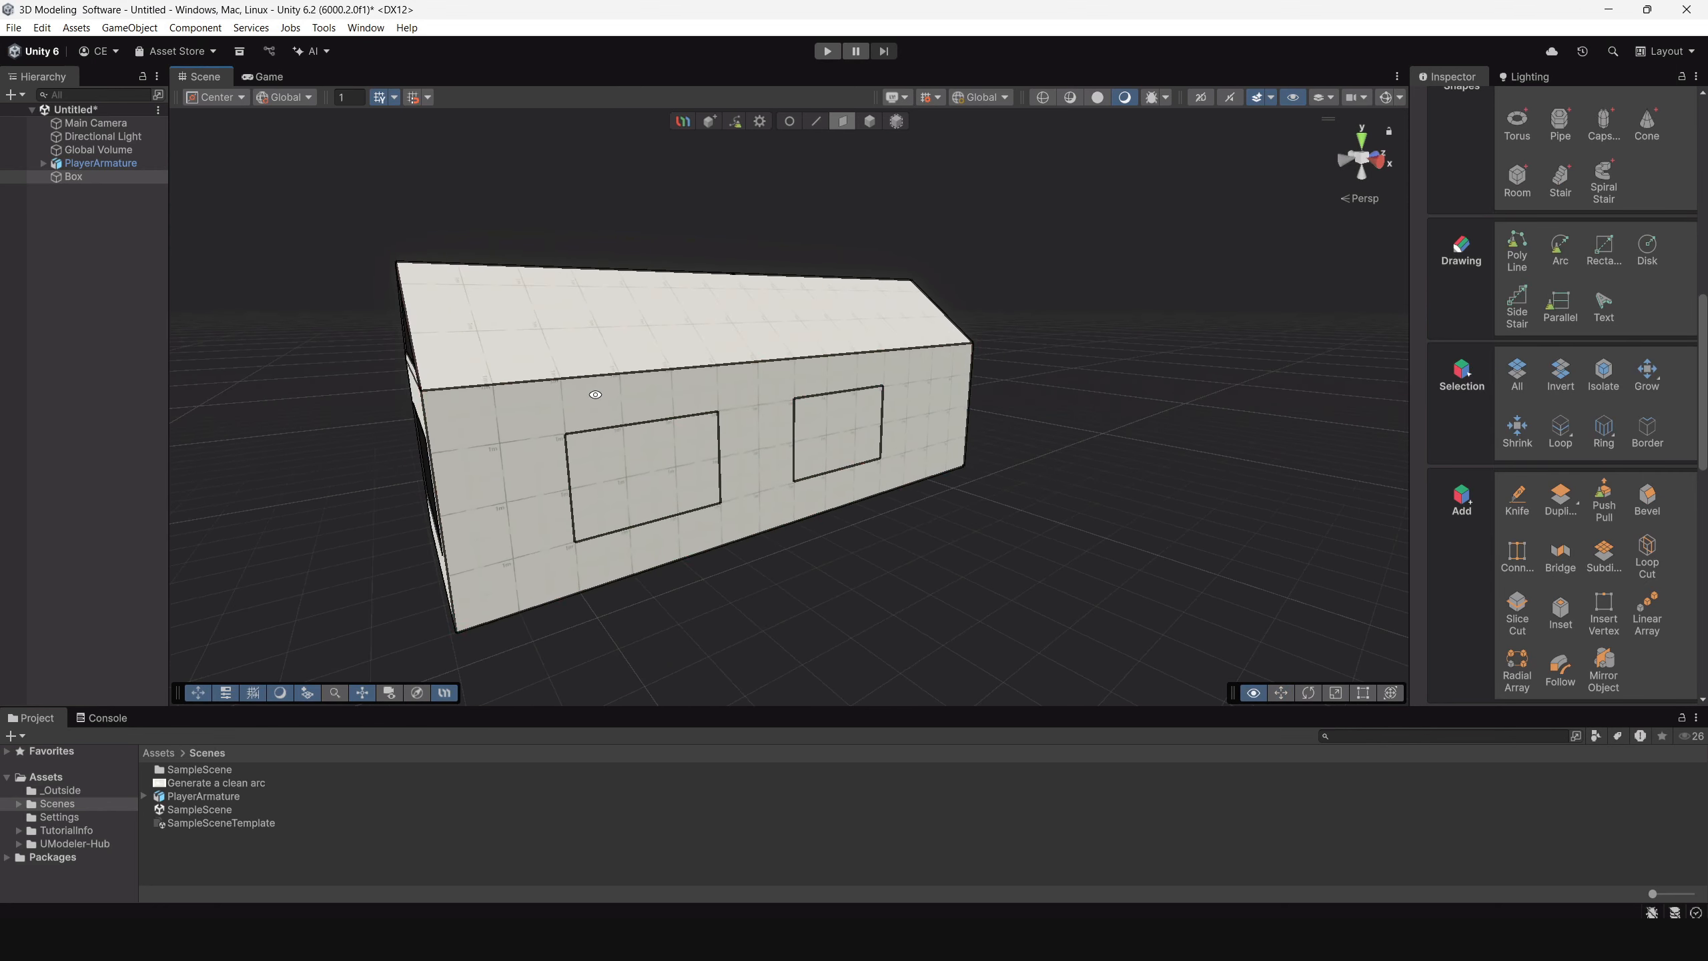
click(706, 479)
key(Delete)
click(846, 441)
key(Delete)
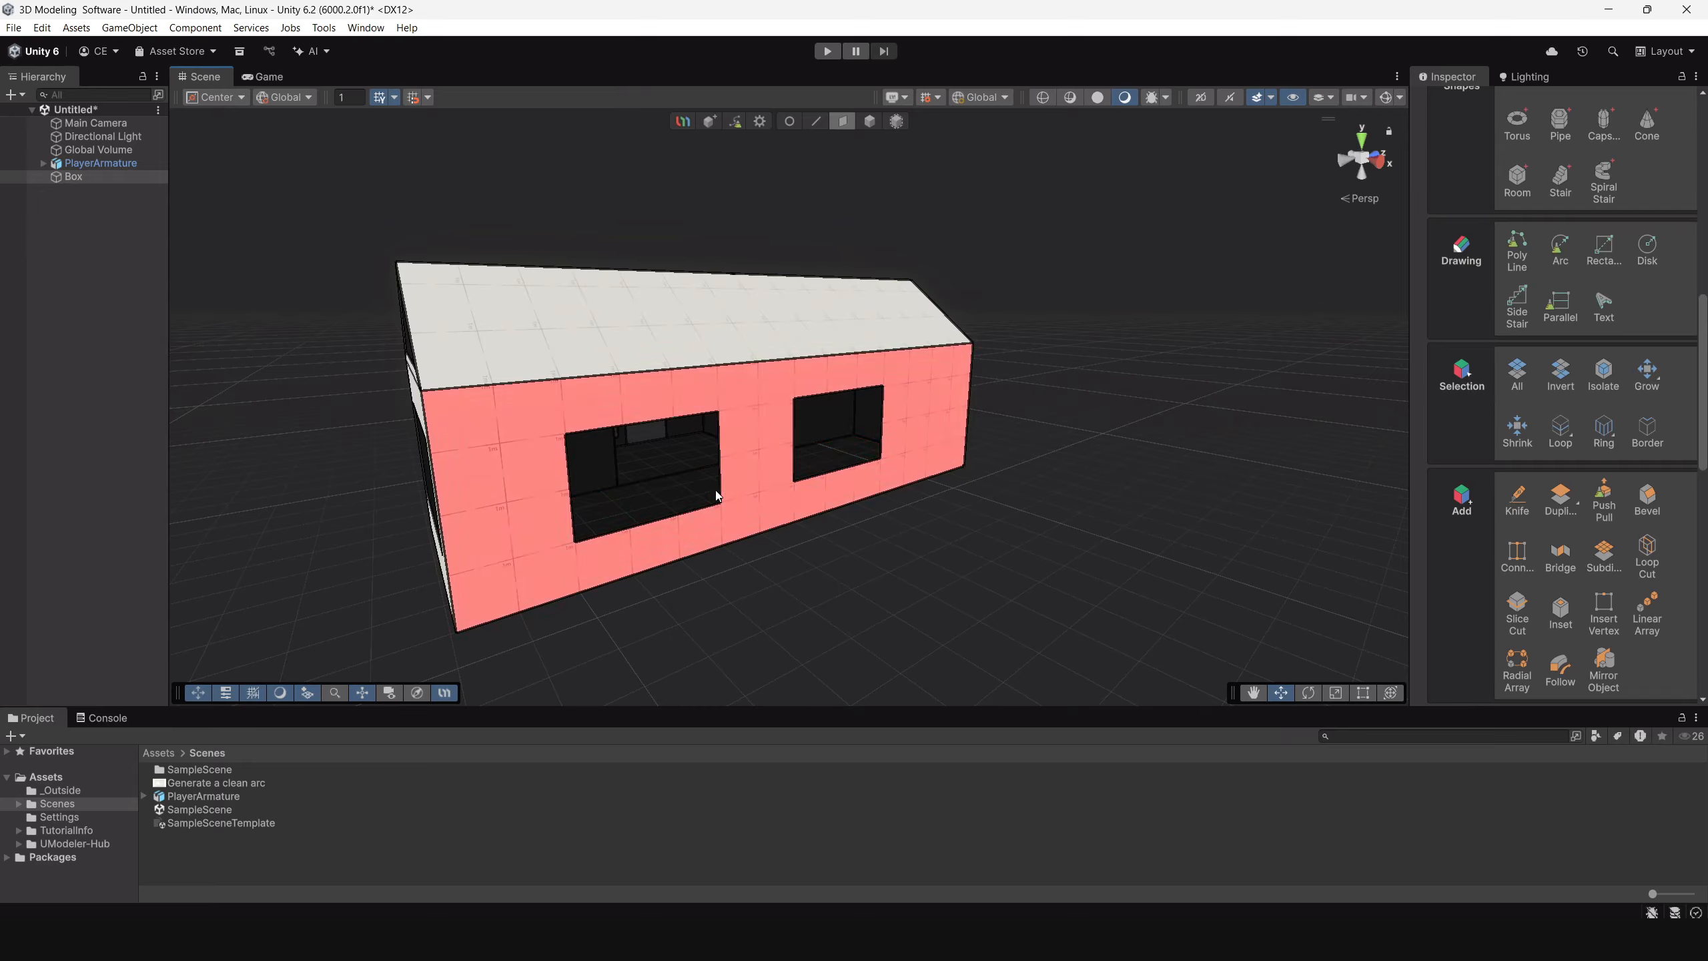
Add a Shell modifier to the whole house object.
alt+right_drag(638, 461, 640, 504)
alt+drag(640, 504, 927, 481)
alt+right_drag(926, 480, 744, 385)
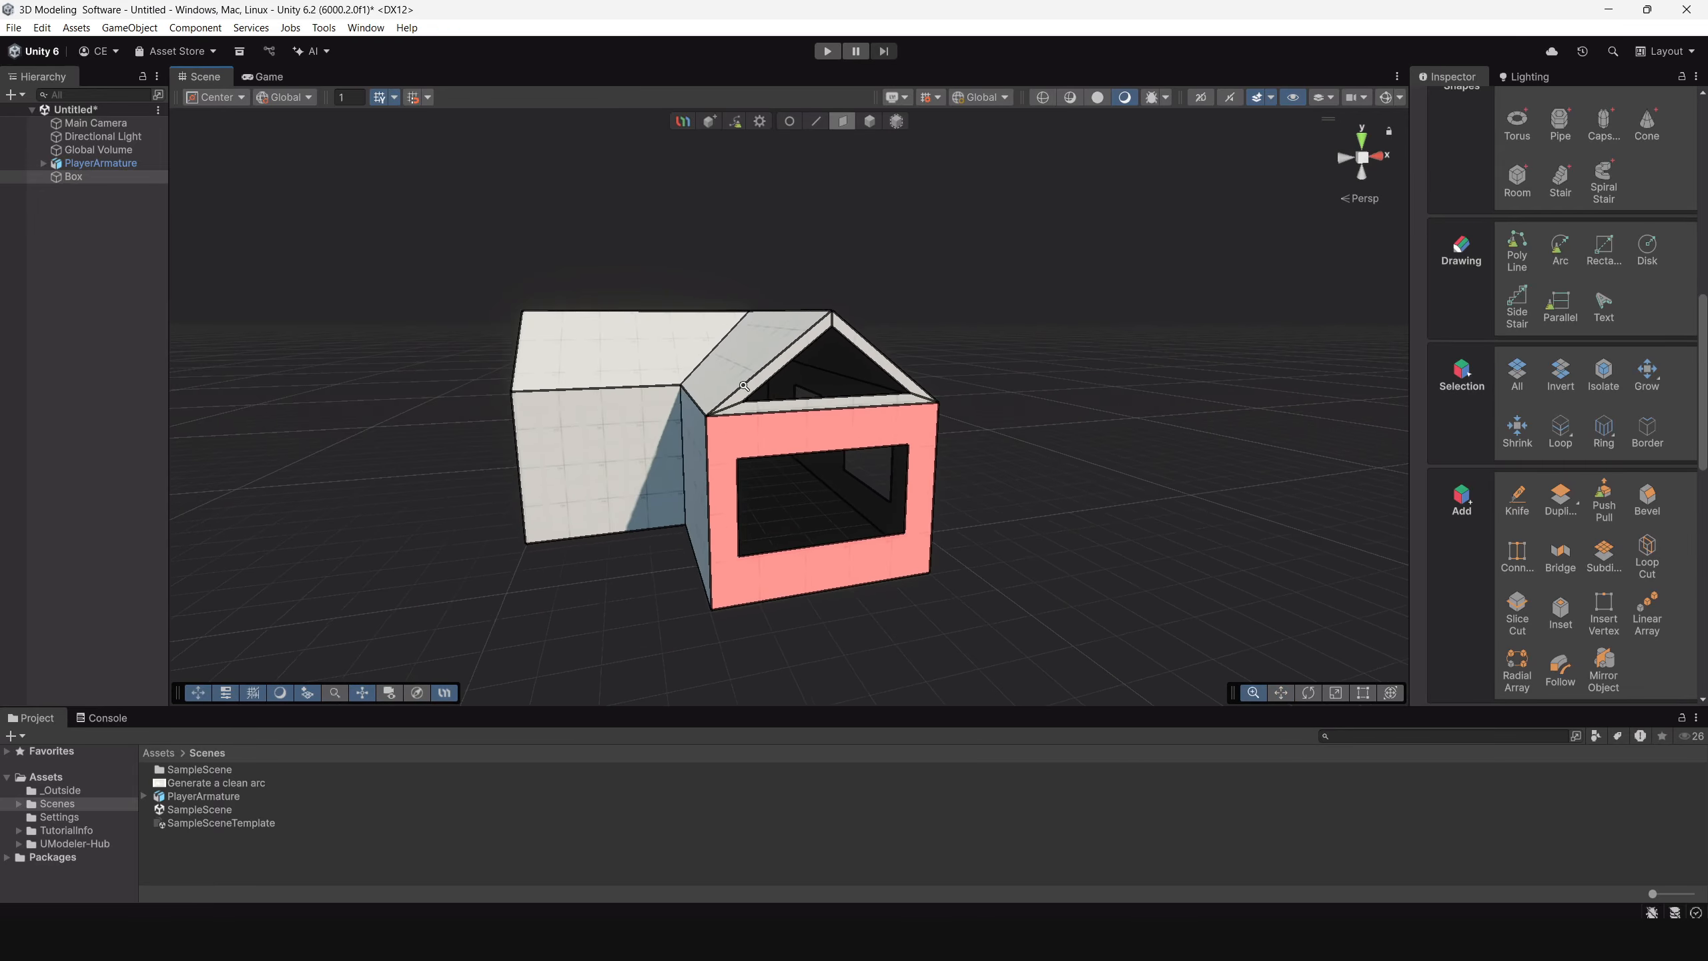
alt+drag(744, 385, 878, 485)
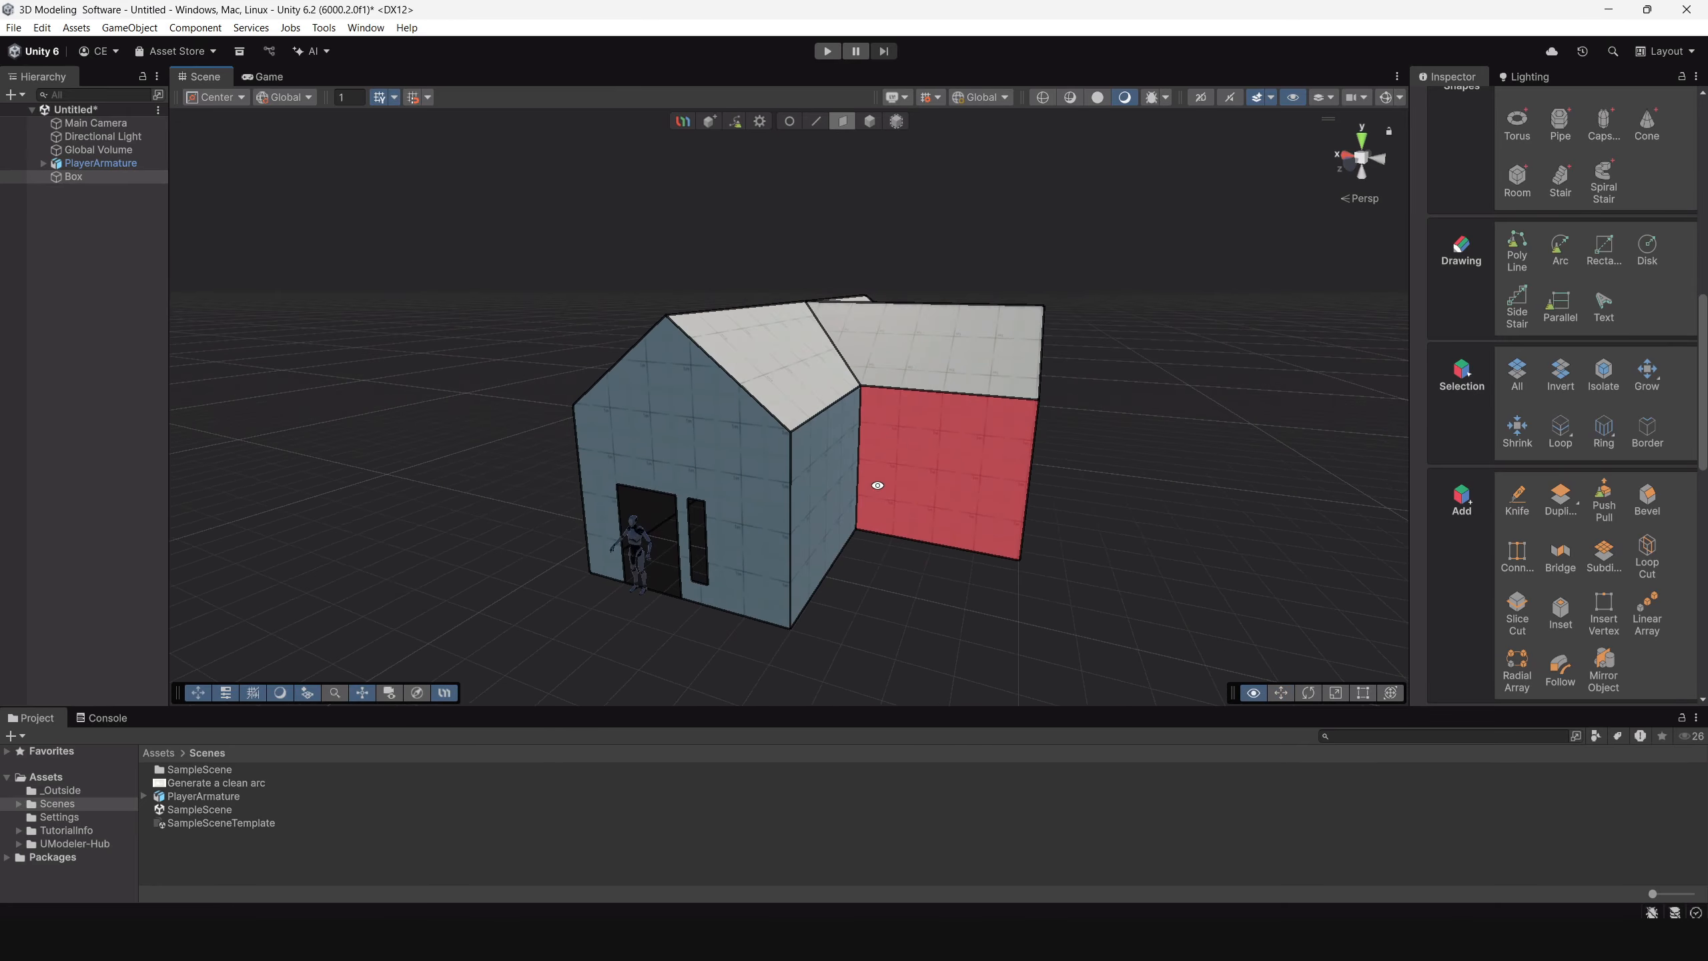
click(868, 124)
scroll(1556, 449, up, 10)
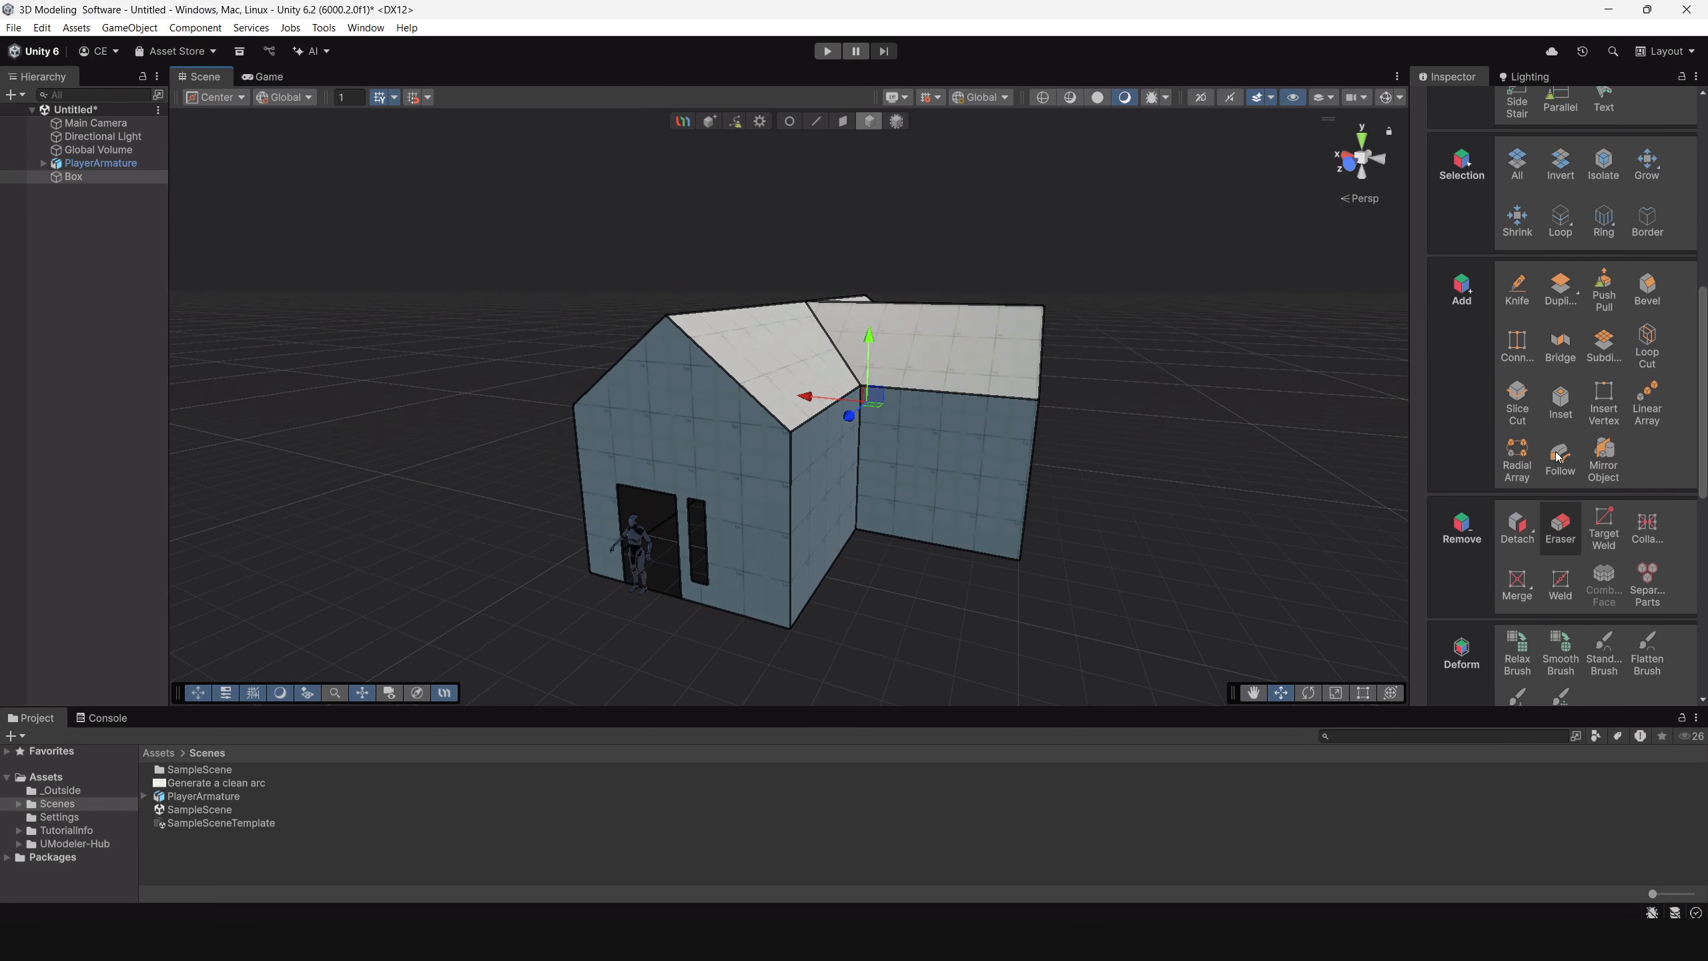
alt+drag(1259, 409, 1018, 377)
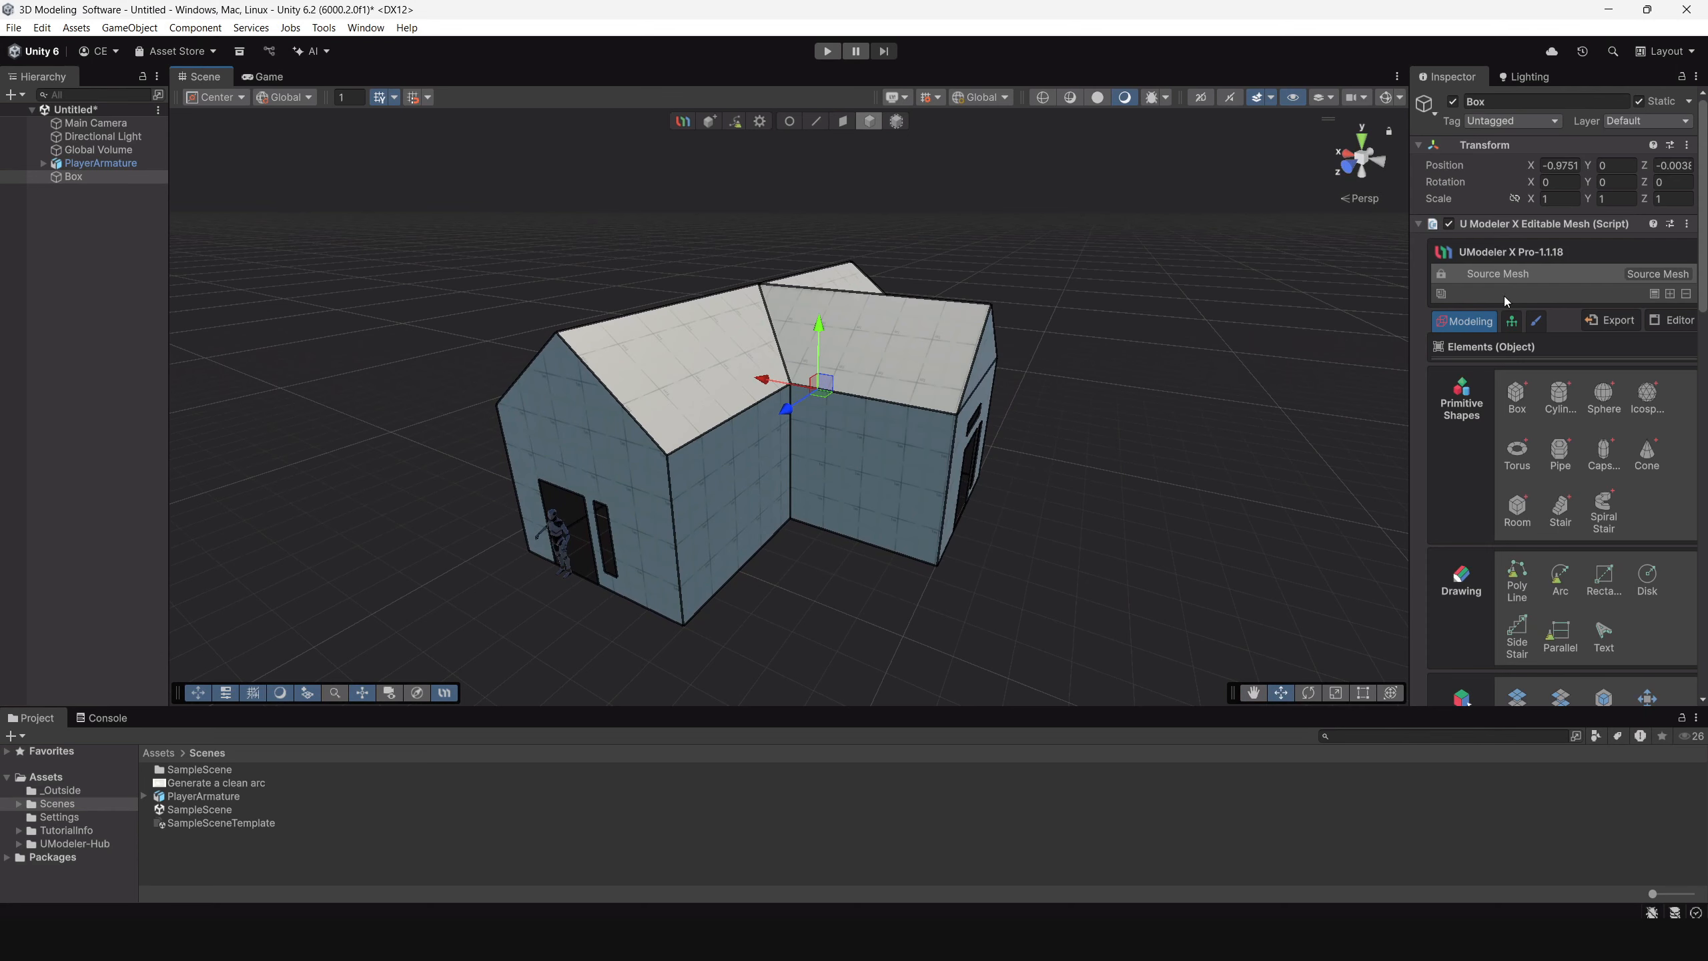
click(1670, 294)
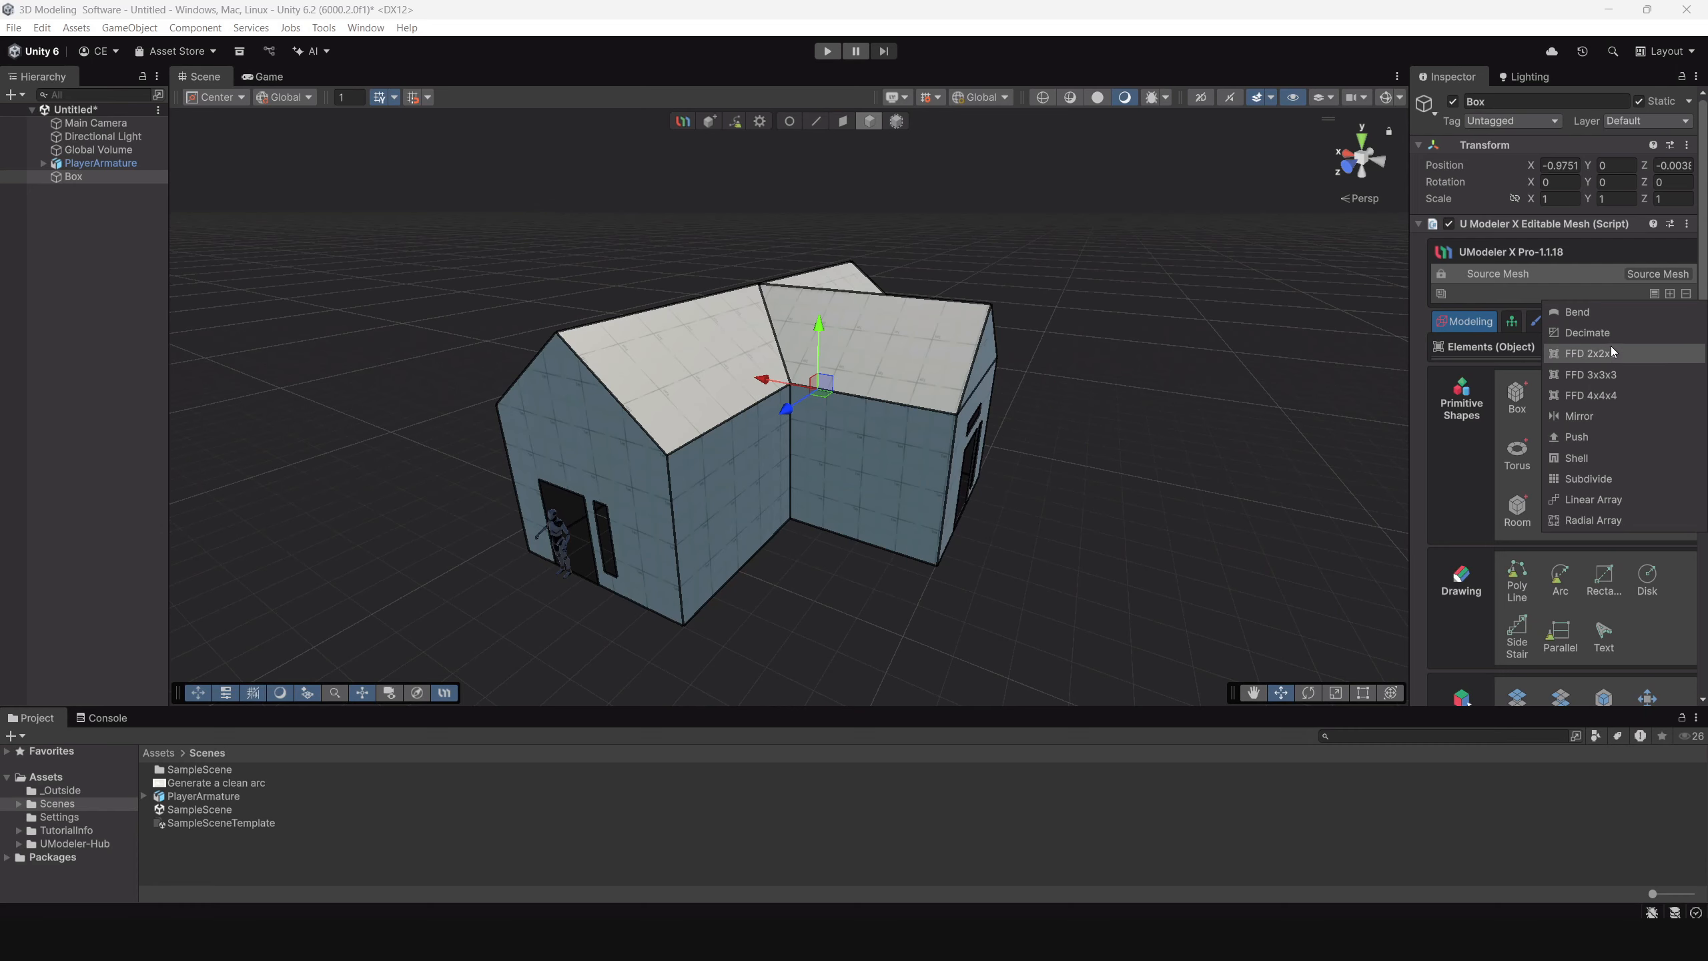
click(1596, 457)
Set the Shell modifier's Inner Size to 0.25 to thicken the walls, judging it from inside the house.
scroll(858, 571, up, 6)
alt+drag(814, 538, 912, 438)
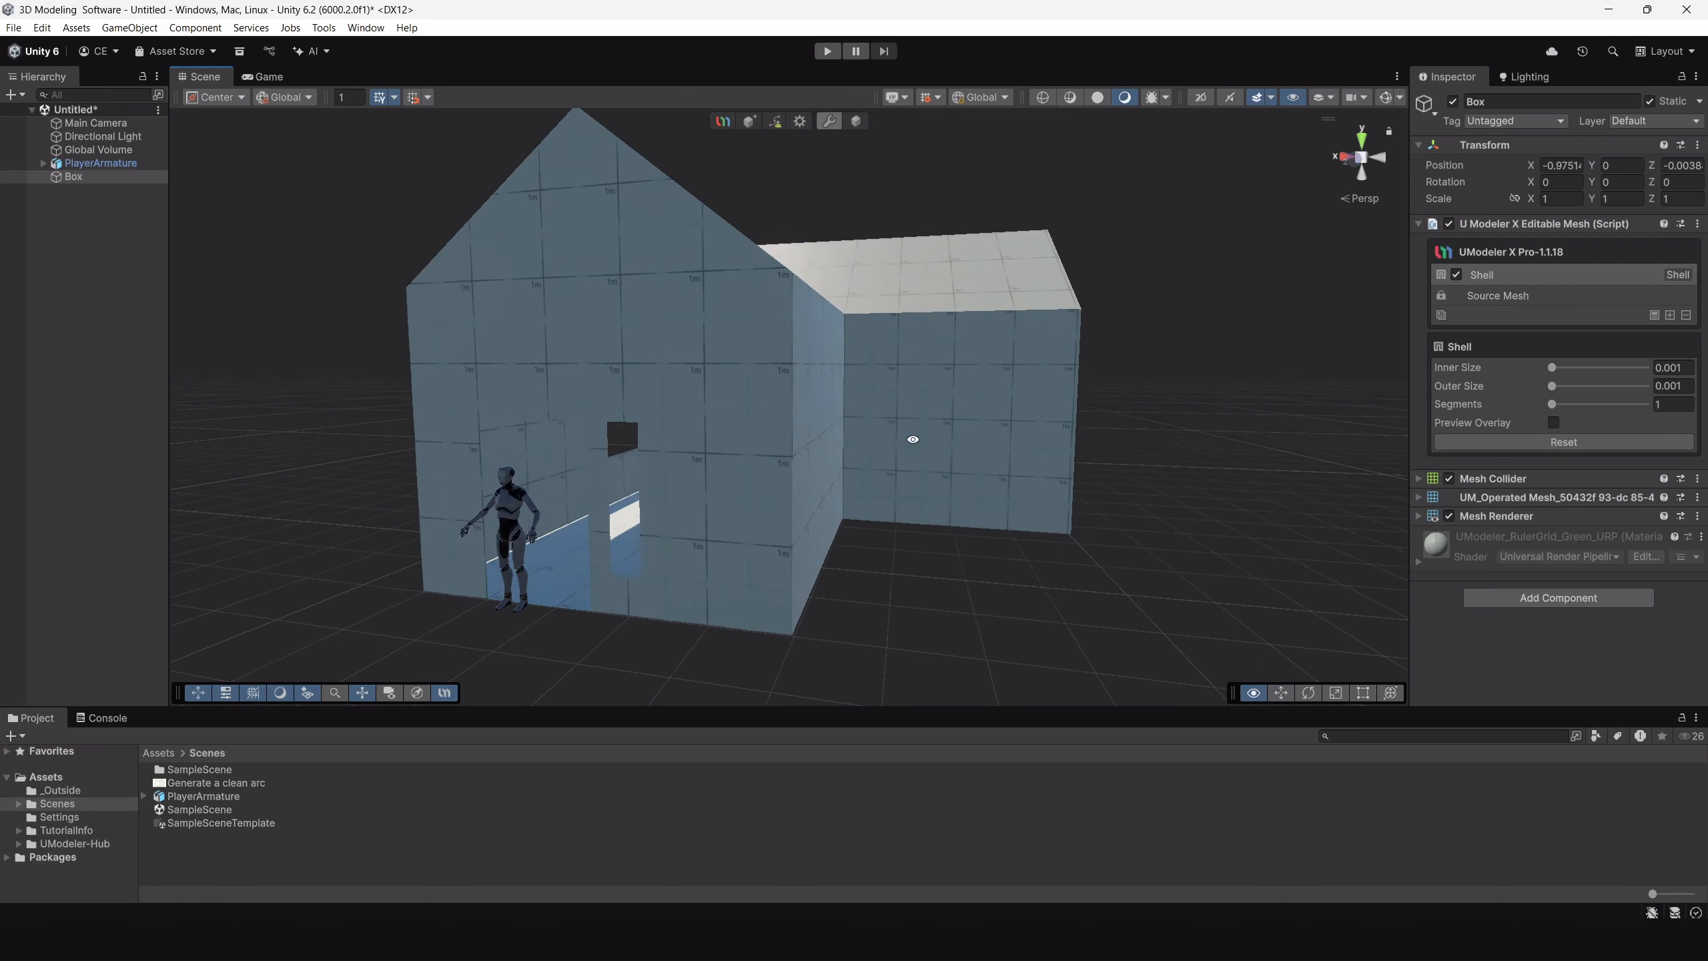
scroll(968, 553, up, 9)
middle_drag(800, 517, 949, 389)
scroll(1010, 553, up, 5)
alt+drag(1010, 553, 1042, 580)
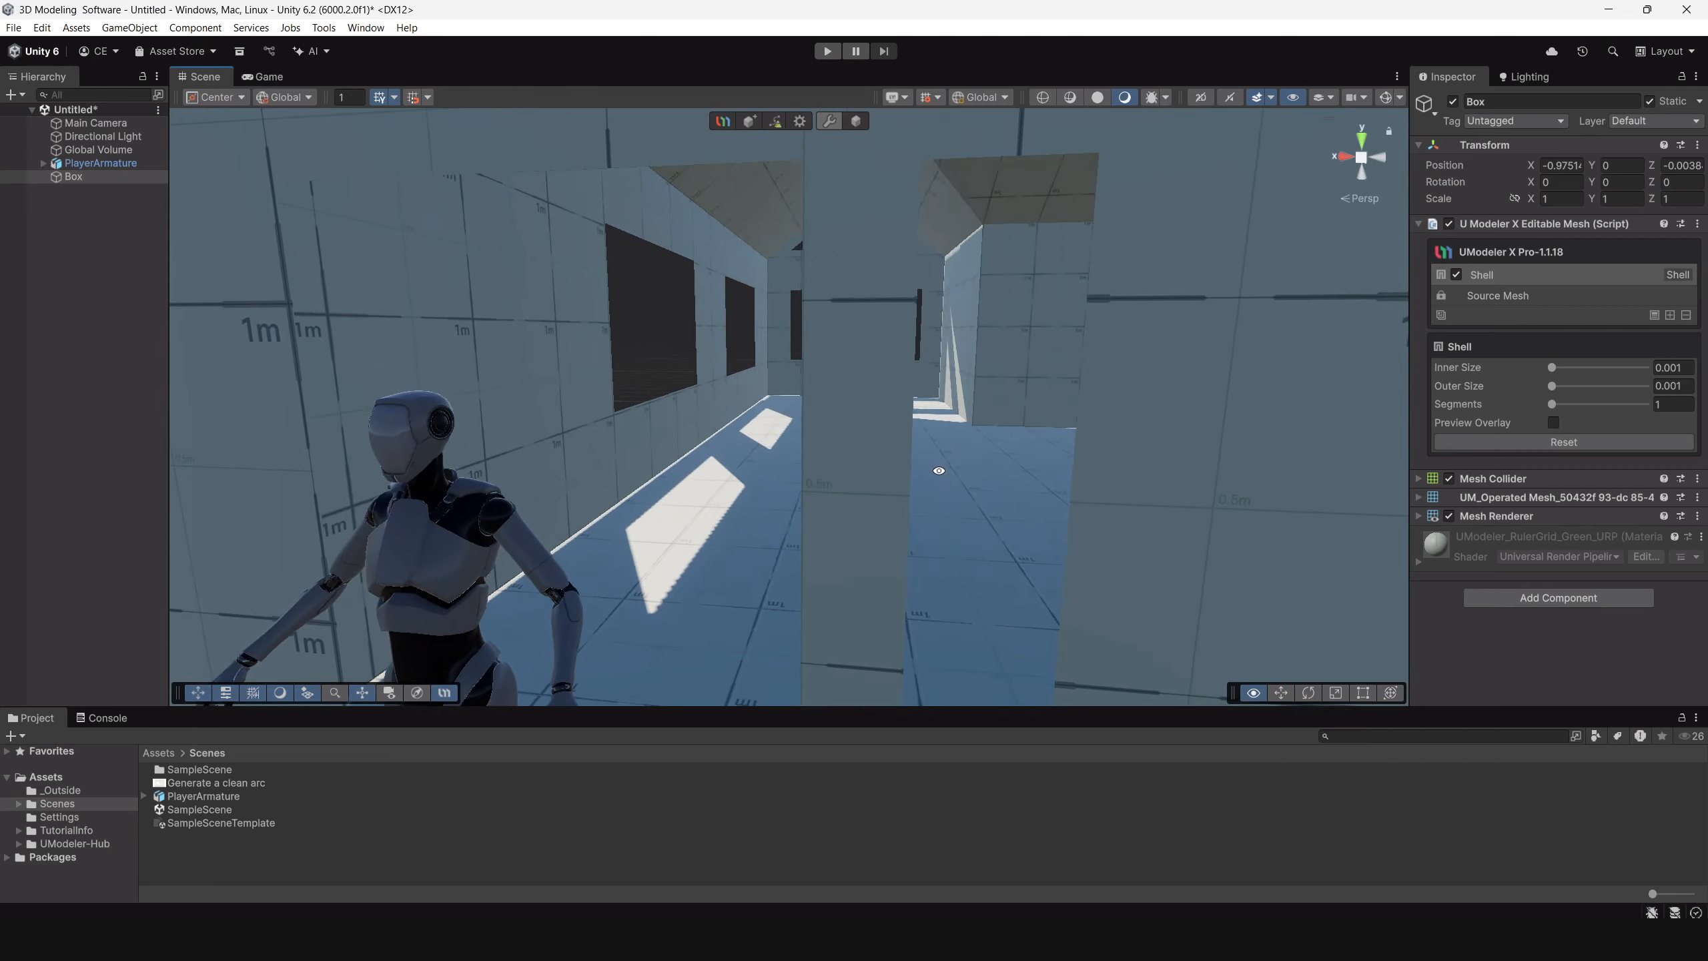
scroll(1007, 546, up, 6)
scroll(958, 393, up, 2)
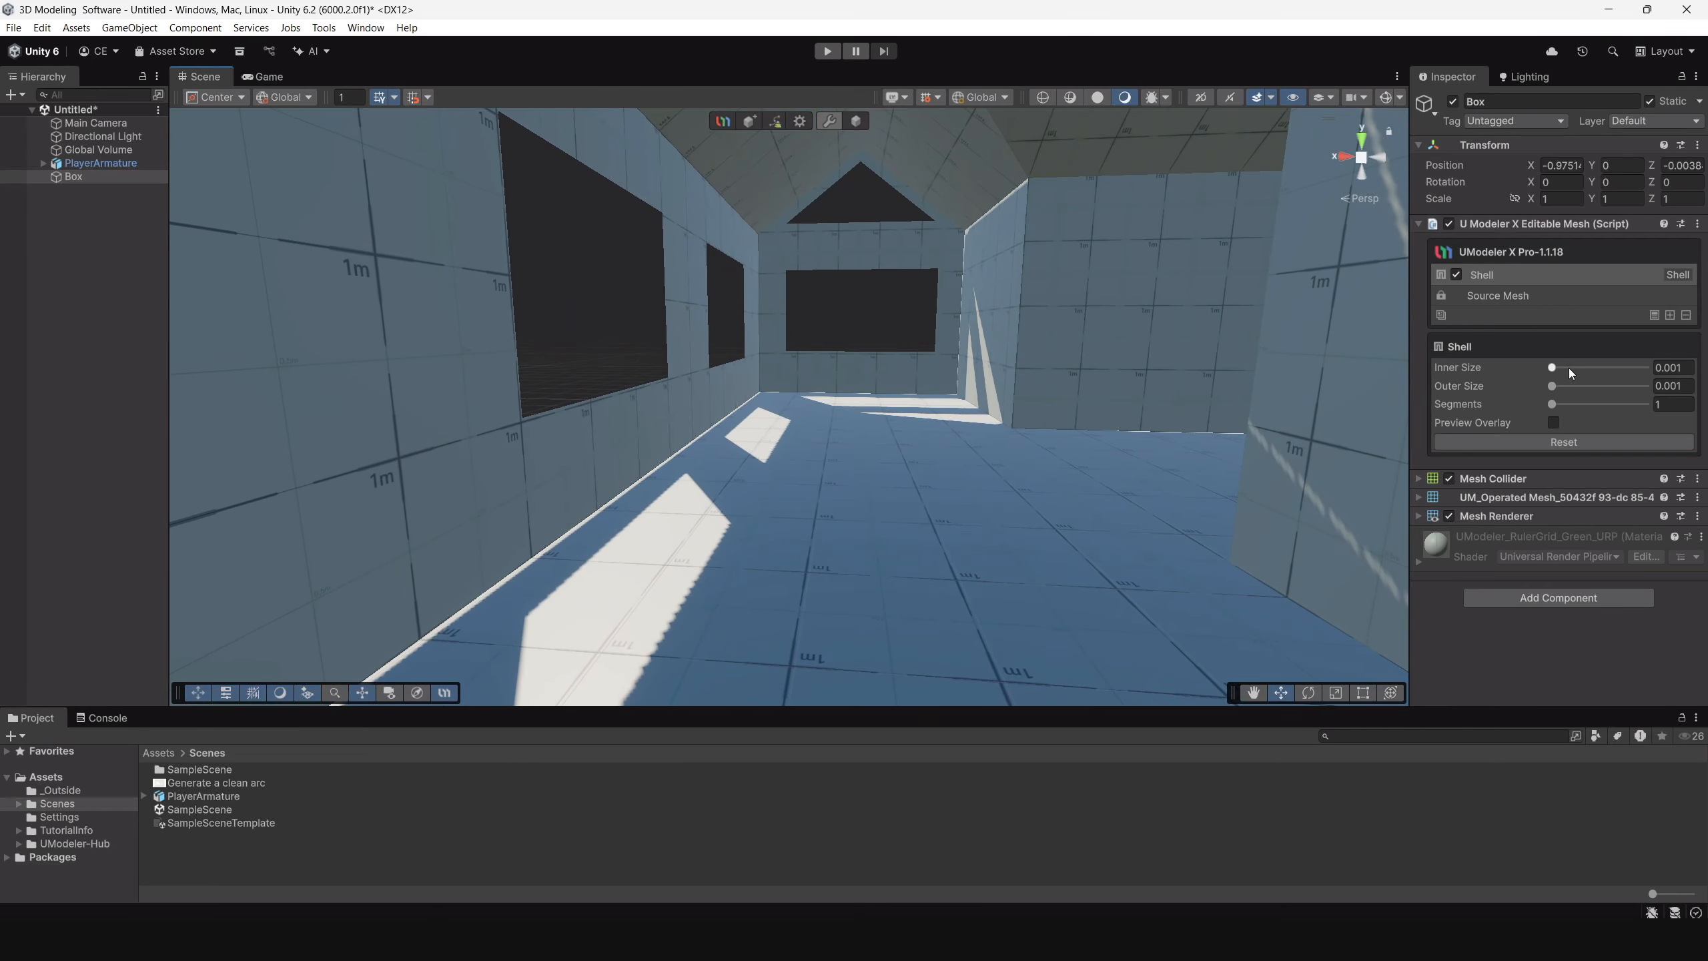
drag(1549, 369, 1553, 370)
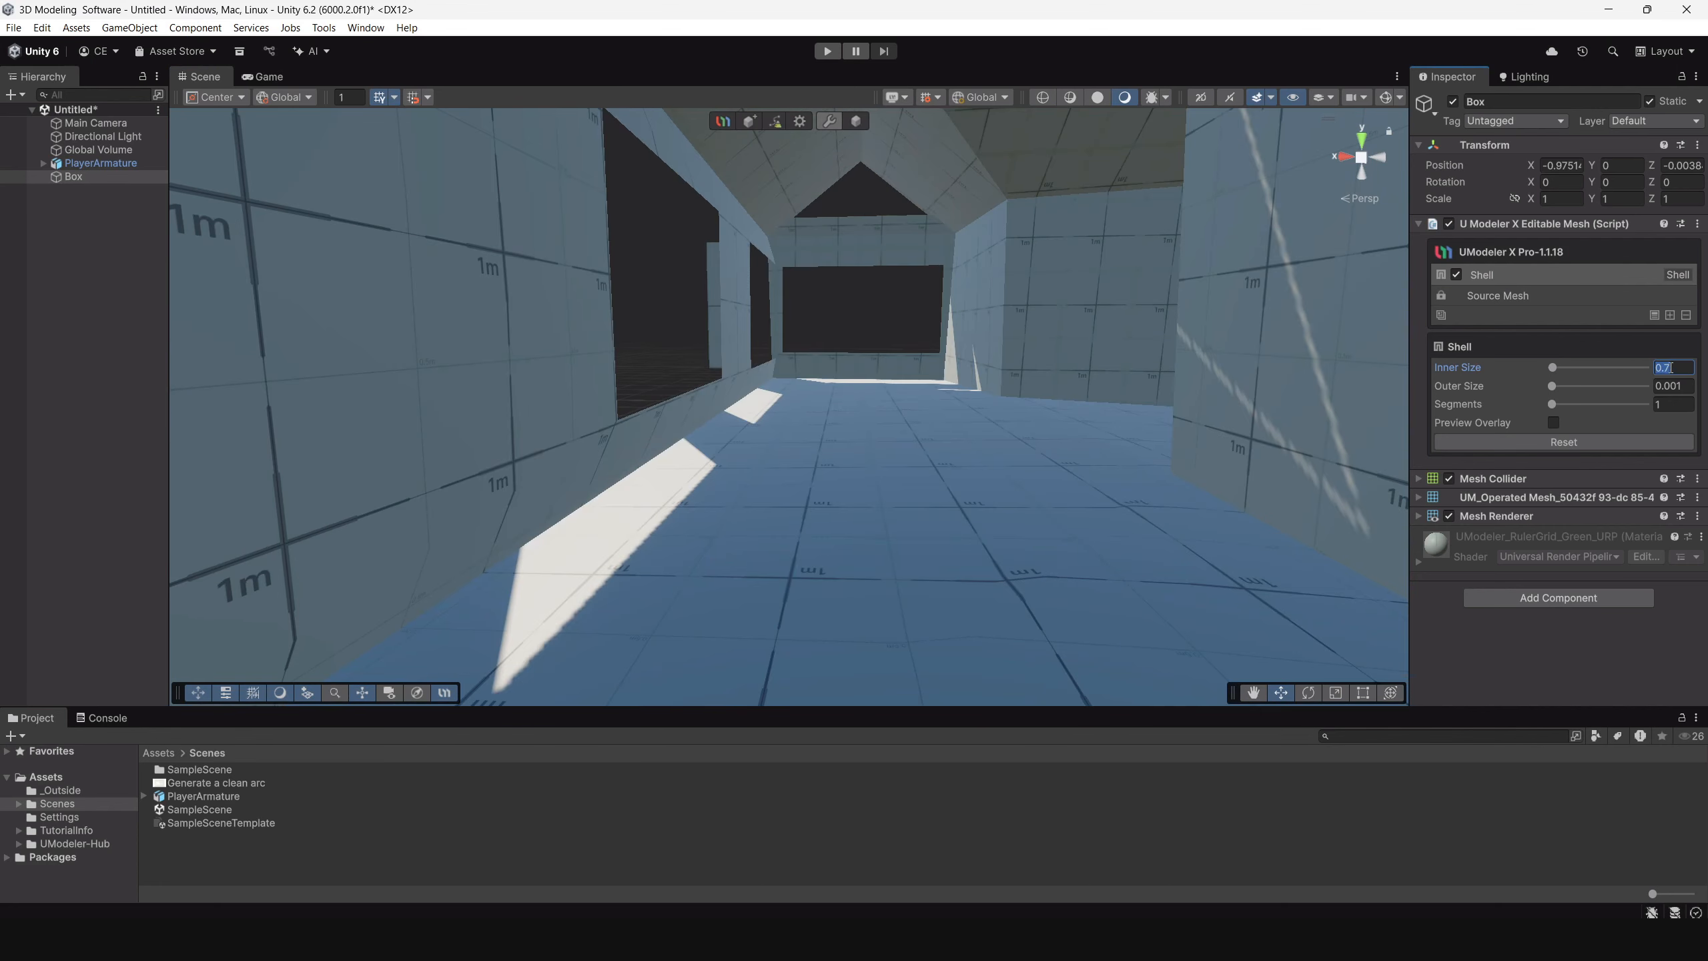
text(0)
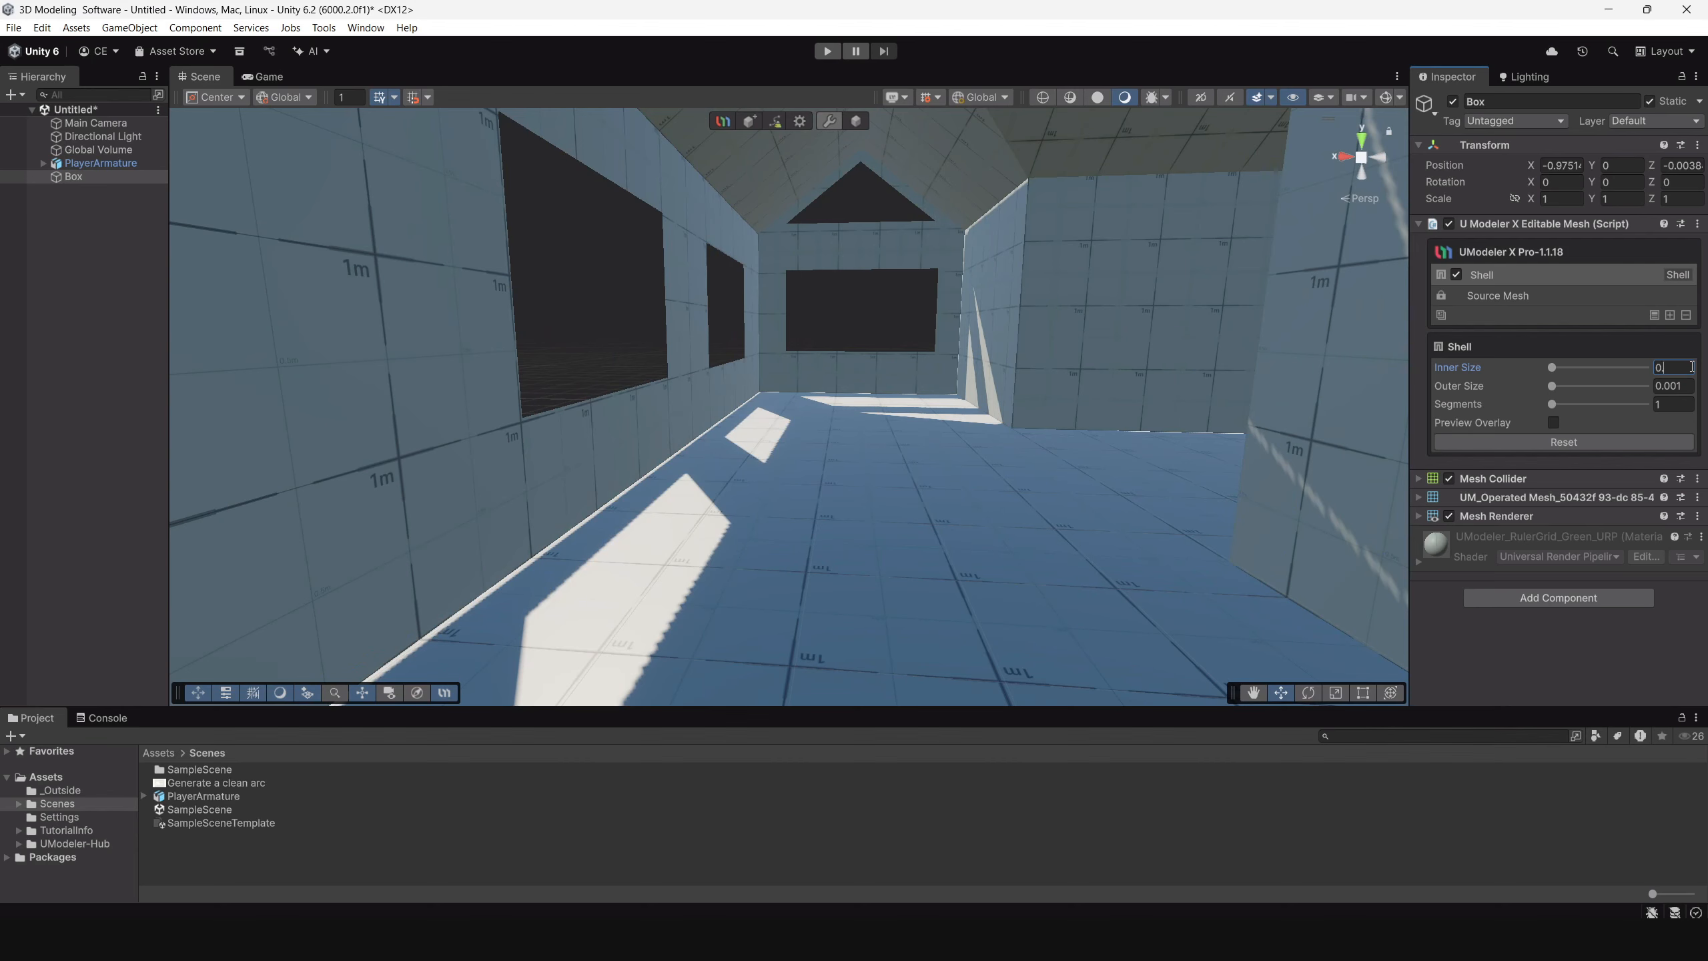
text(.25)
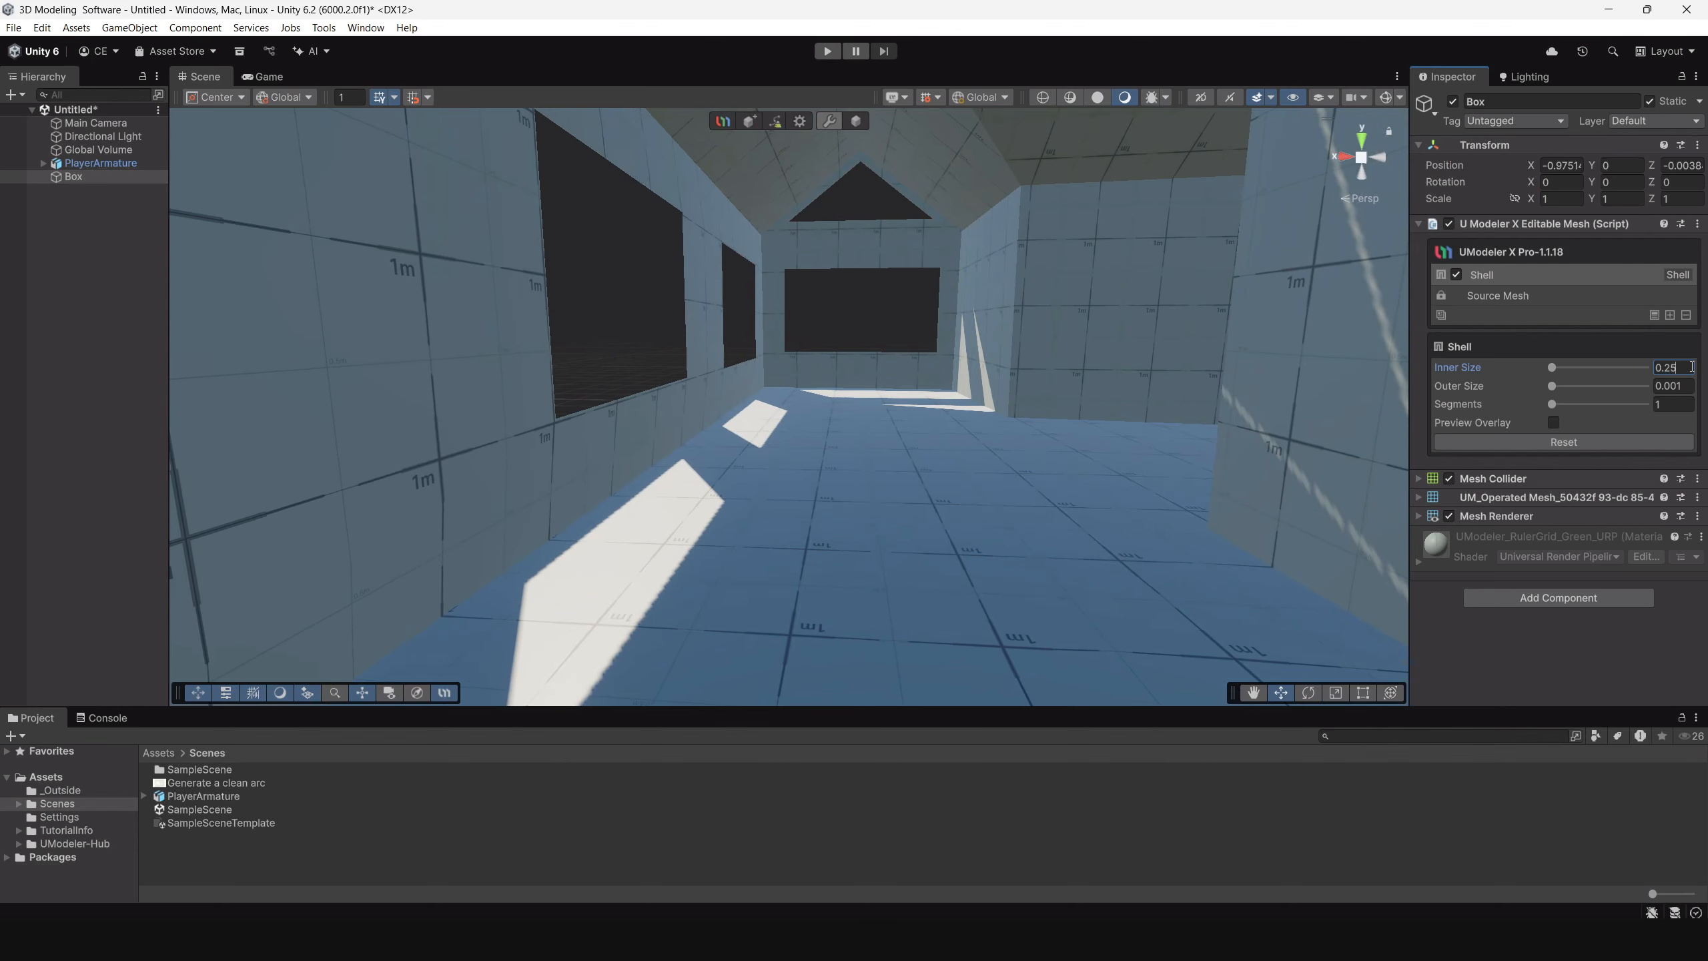
Examine the mesh of the thickened walls around the door and windows in shaded wireframe and wireframe display.
scroll(814, 279, down, 5)
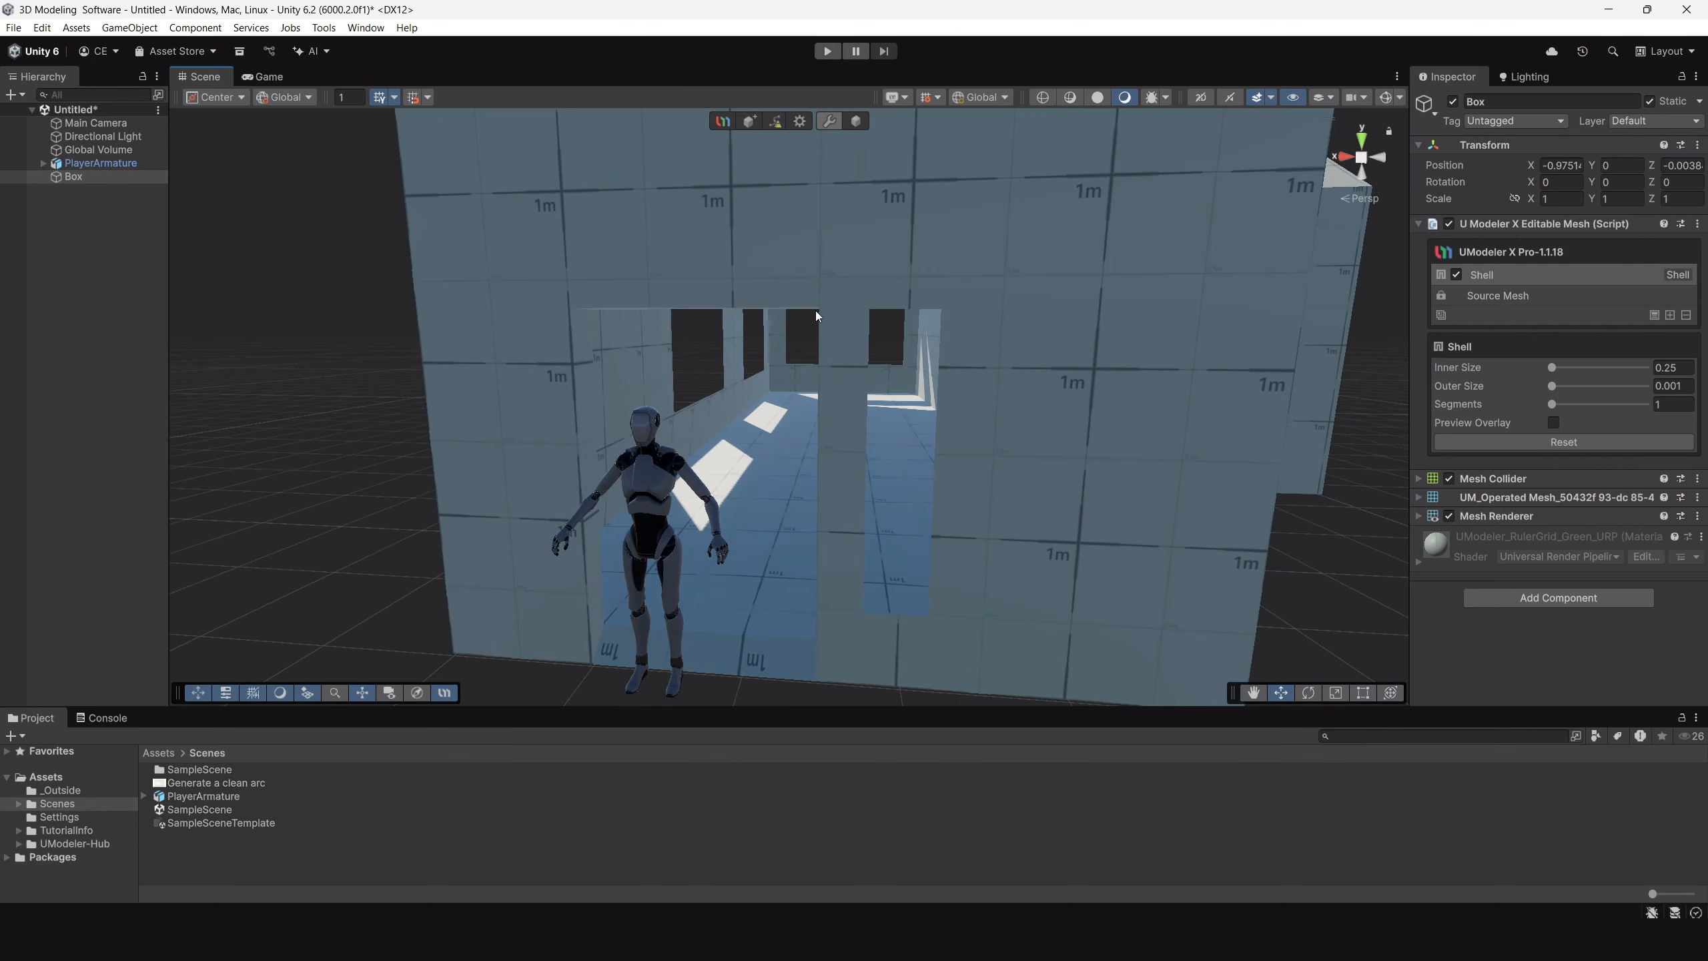
click(1070, 99)
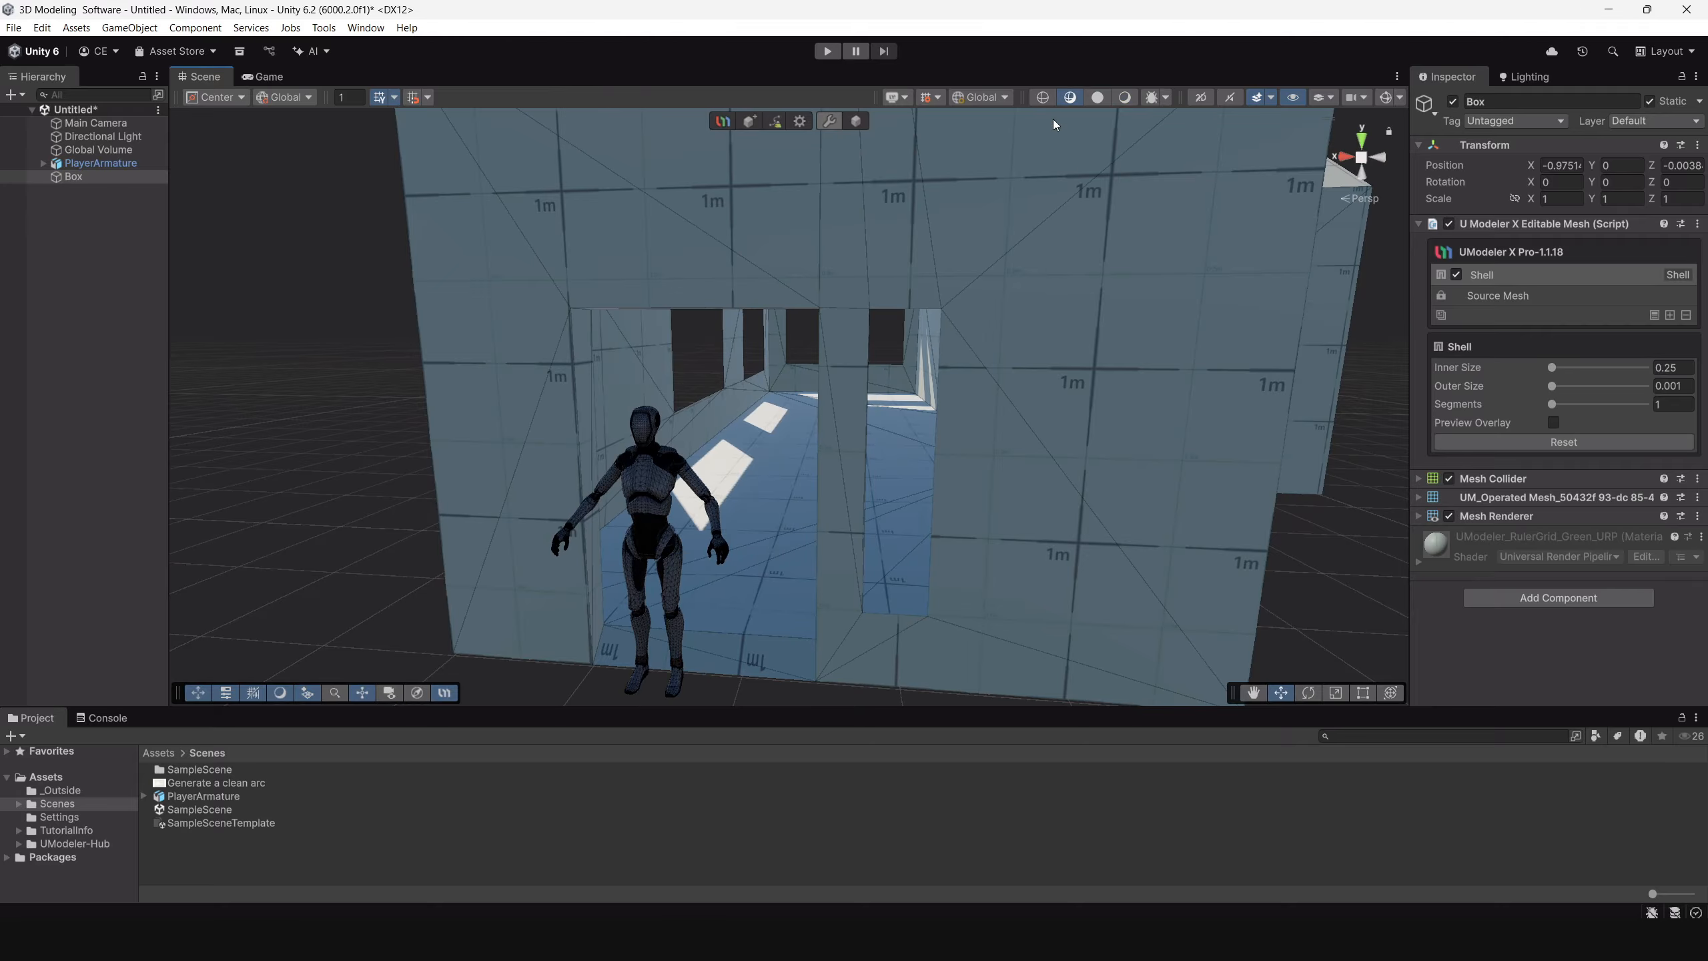
mouse_move(885, 370)
alt+mouse_down()
mouse_move(1244, 377)
mouse_move(1244, 215)
mouse_move(1072, 176)
alt+mouse_up()
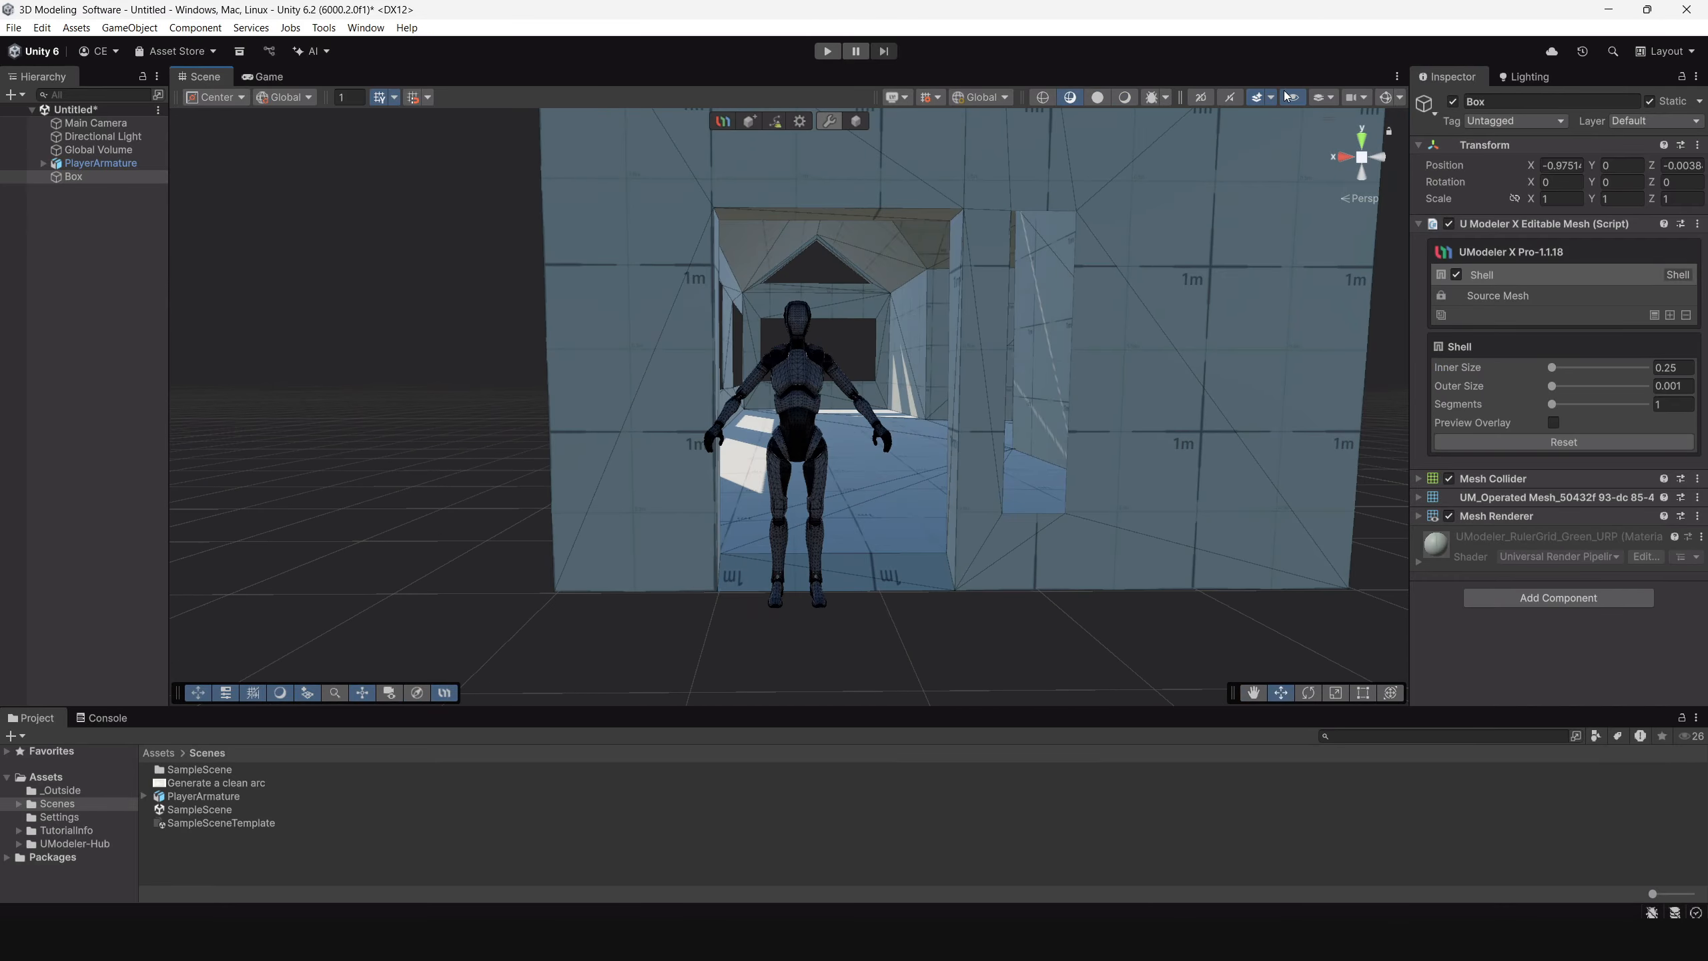
click(1043, 98)
mouse_move(1021, 286)
alt+mouse_down()
mouse_move(900, 336)
mouse_move(949, 416)
mouse_move(910, 323)
mouse_move(964, 454)
mouse_move(733, 328)
alt+mouse_up()
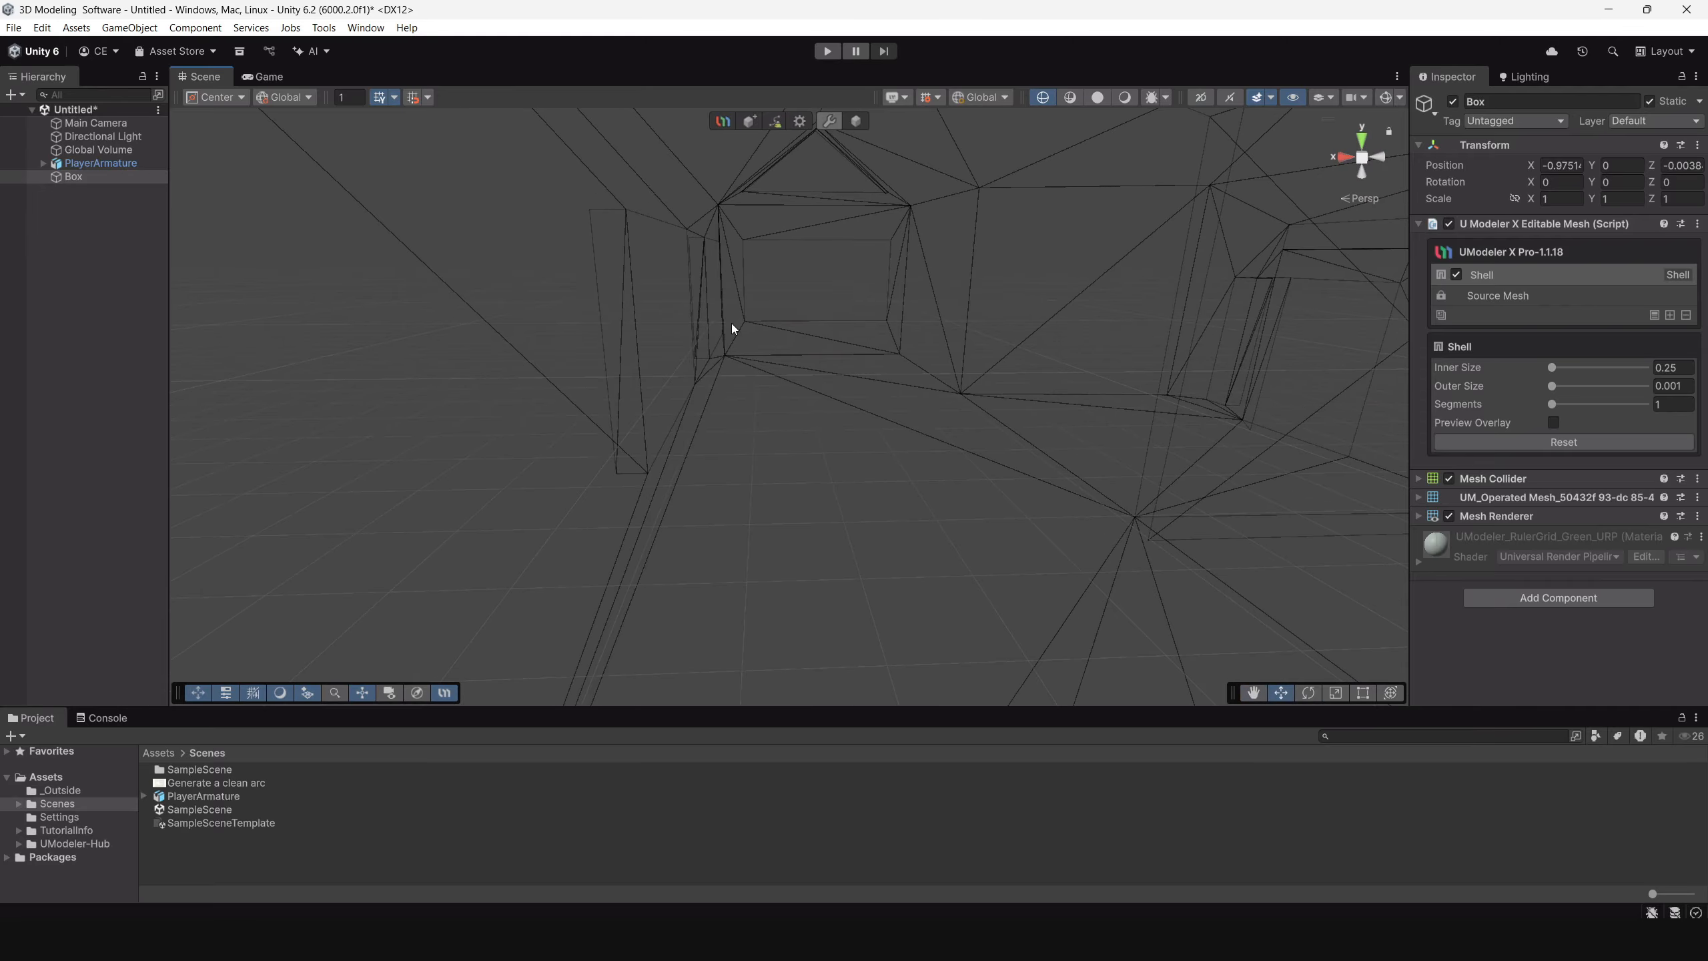
mouse_move(614, 241)
alt+mouse_down()
mouse_move(736, 274)
mouse_move(679, 267)
mouse_move(701, 313)
mouse_move(856, 297)
mouse_move(1143, 317)
mouse_move(843, 252)
mouse_move(583, 248)
alt+mouse_up()
alt+right_drag(583, 248, 939, 281)
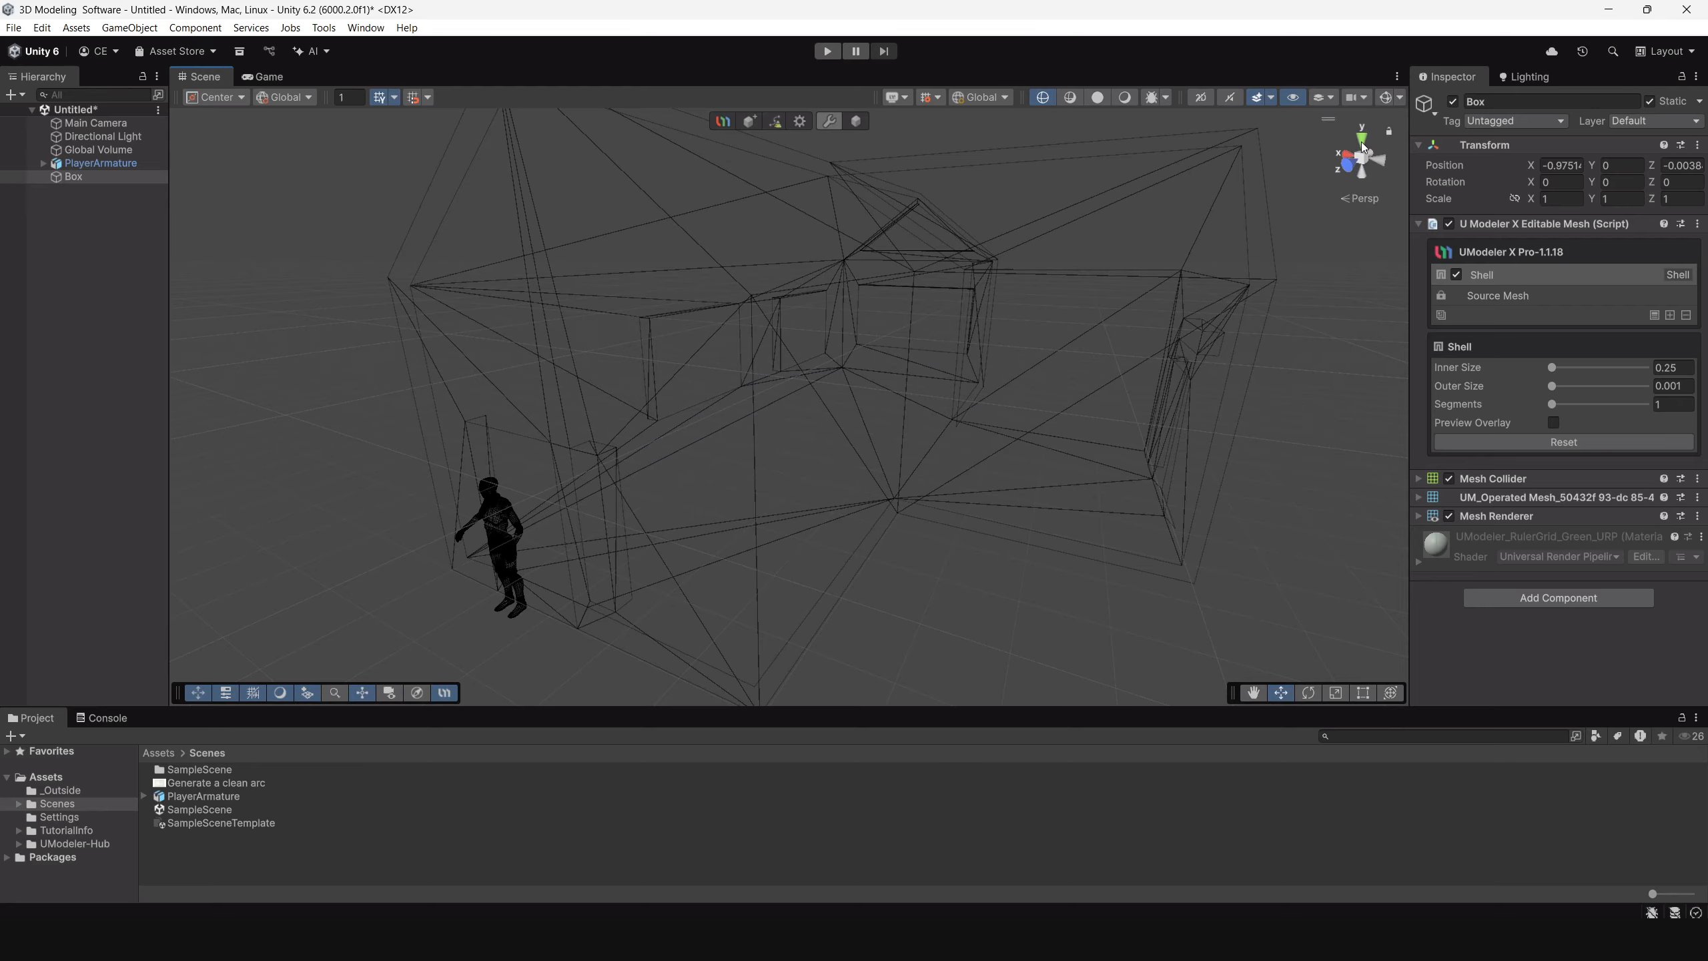
Return the scene view to shaded wireframe and view the house exterior from the front and side.
click(1076, 98)
alt+drag(887, 363, 996, 262)
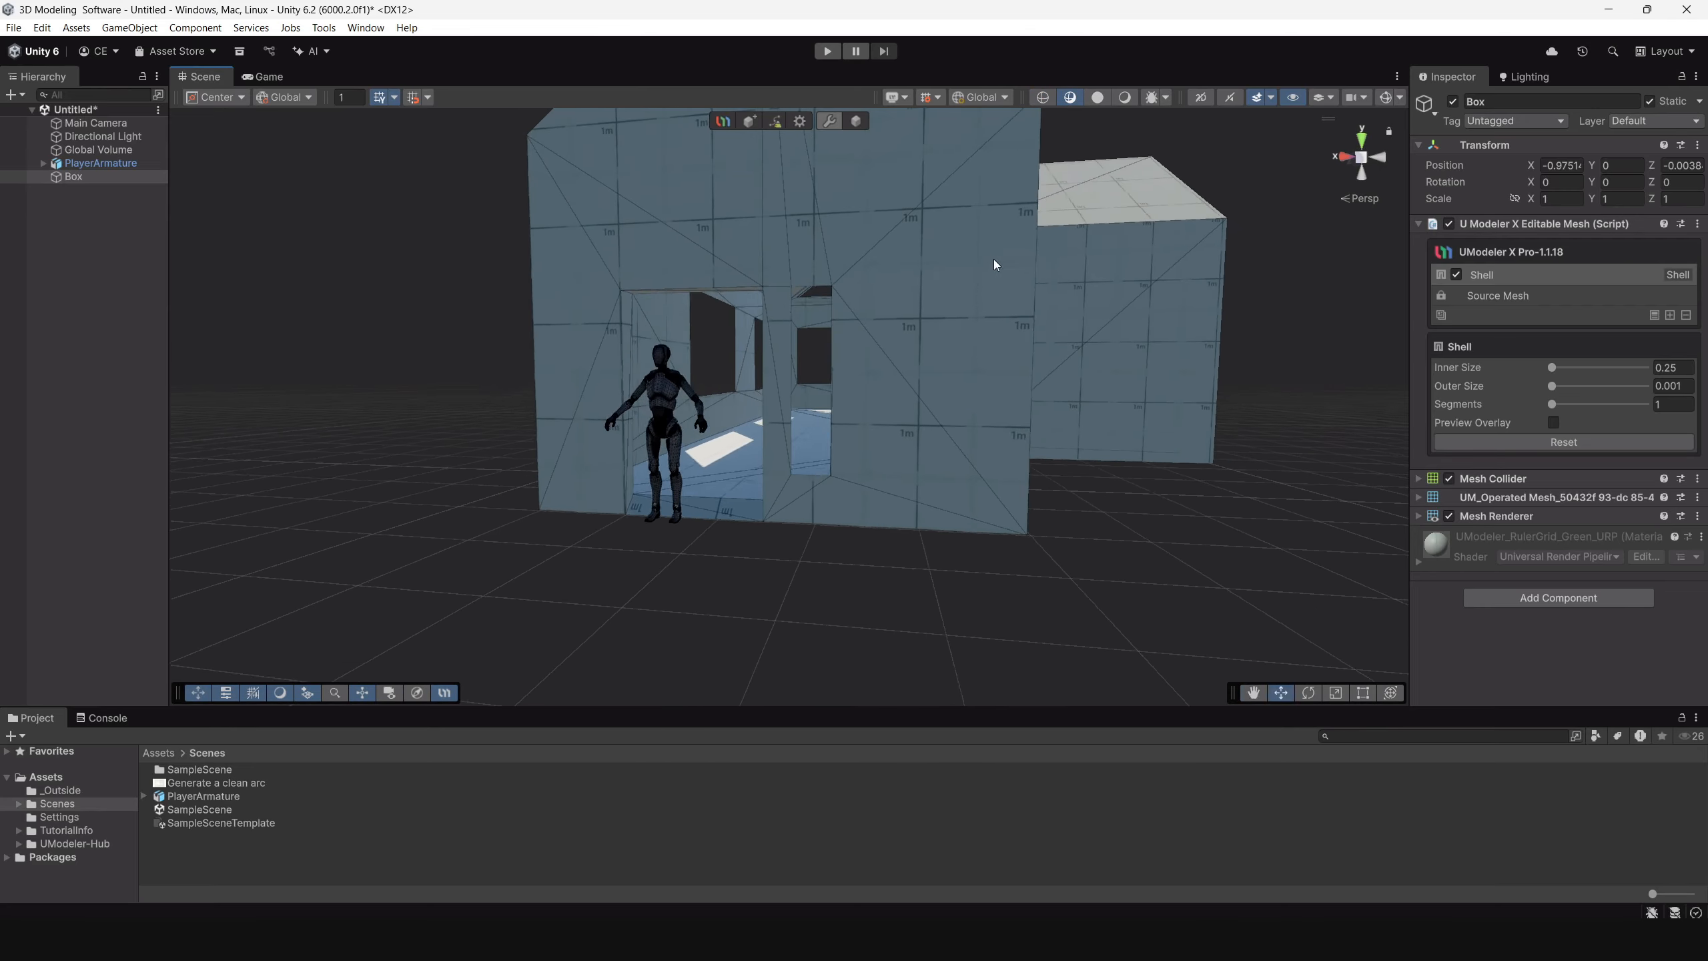
alt+right_drag(996, 263, 970, 384)
alt+drag(962, 384, 647, 390)
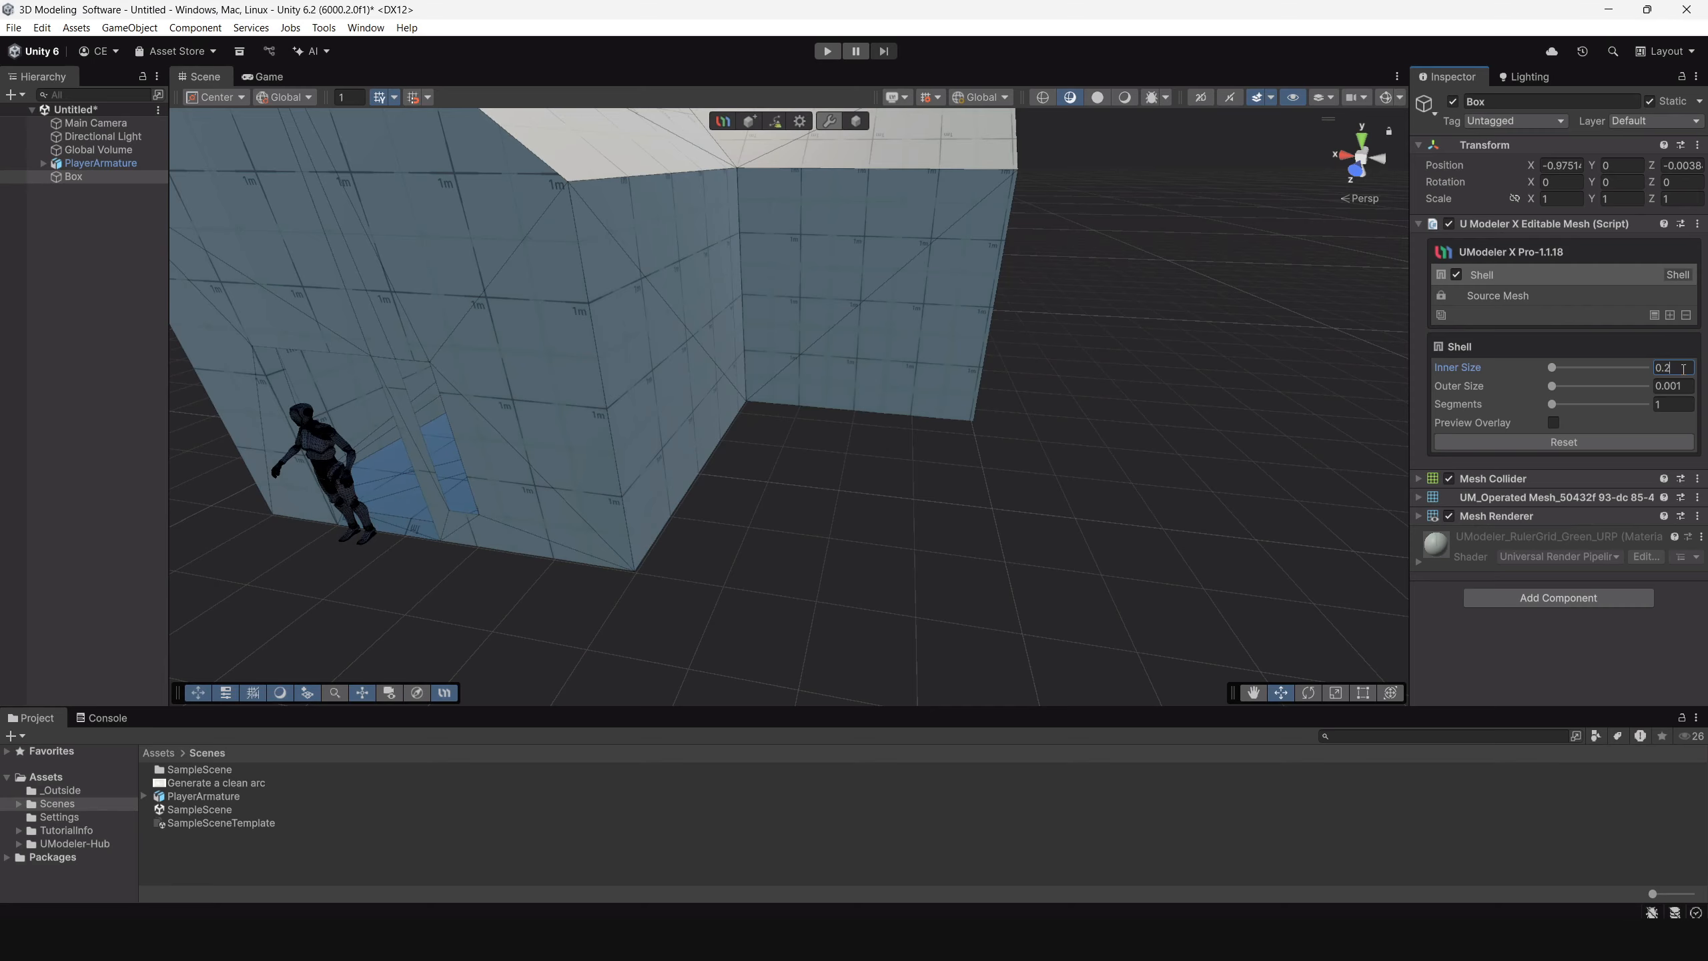
Set the Shell modifier's Inner Size to 0.3 and check the wall thickness around the house.
key(BackSpace)
text(3)
key(w)
right_drag(586, 390, 863, 300)
key(w)
Select the Source Mesh layer and examine the wall thickness at the side windows, front openings and interior.
click(1574, 296)
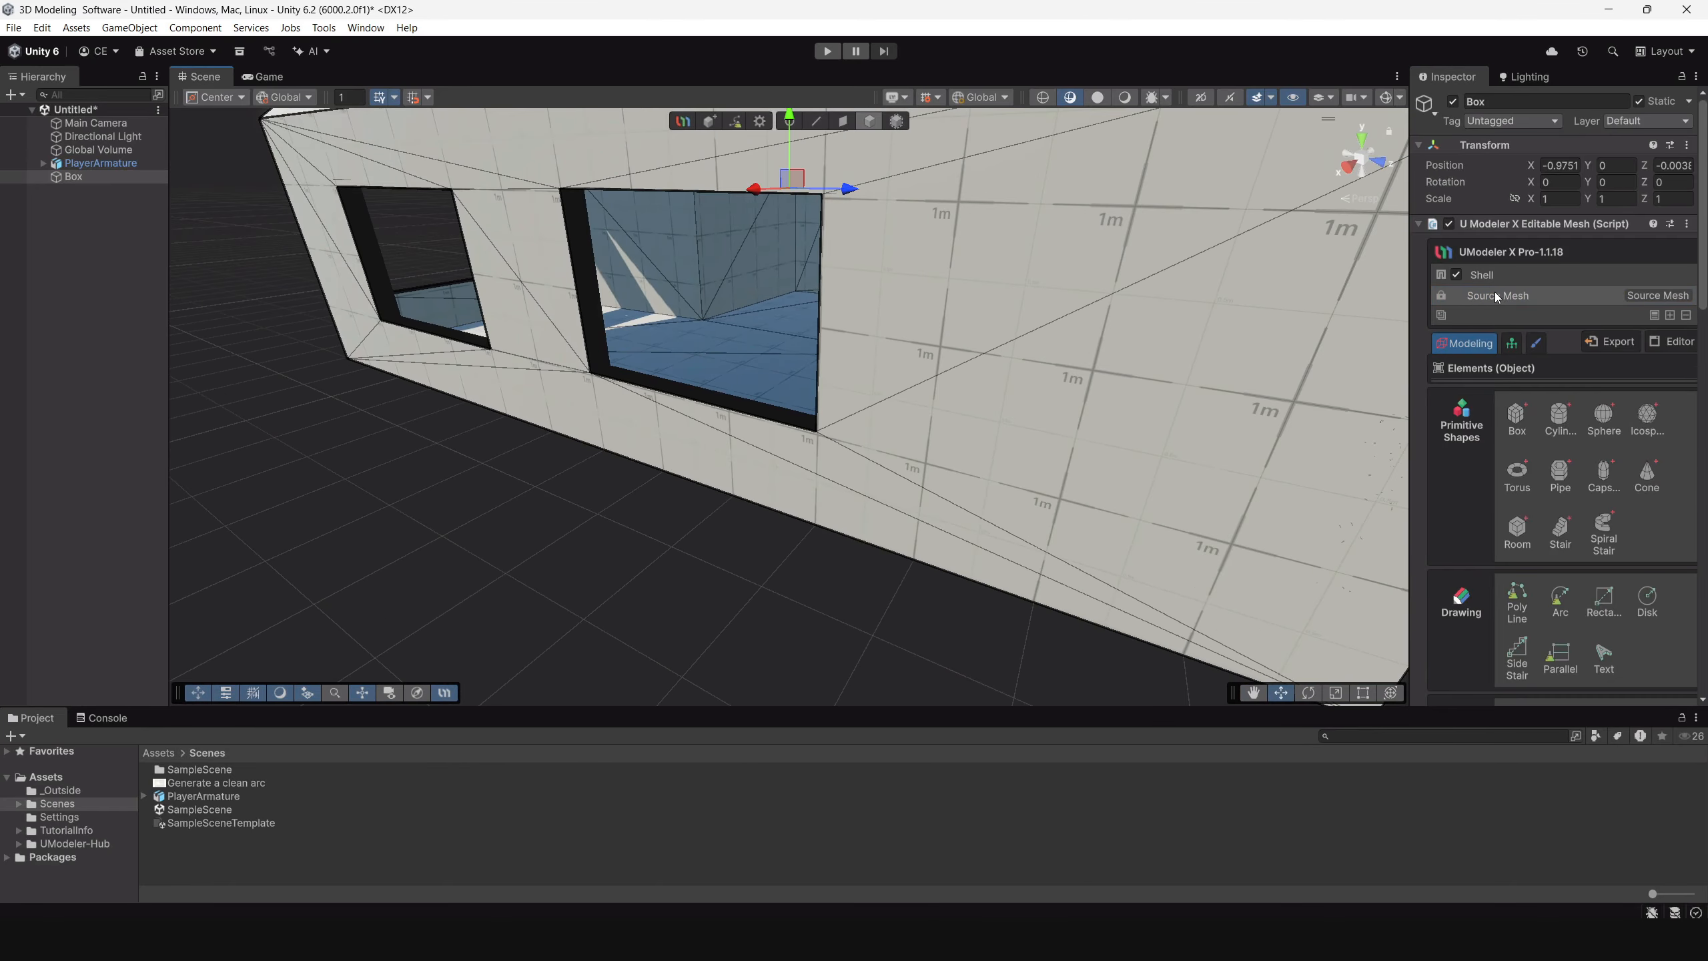
alt+drag(792, 445, 492, 357)
scroll(887, 547, down, 3)
alt+drag(889, 549, 625, 551)
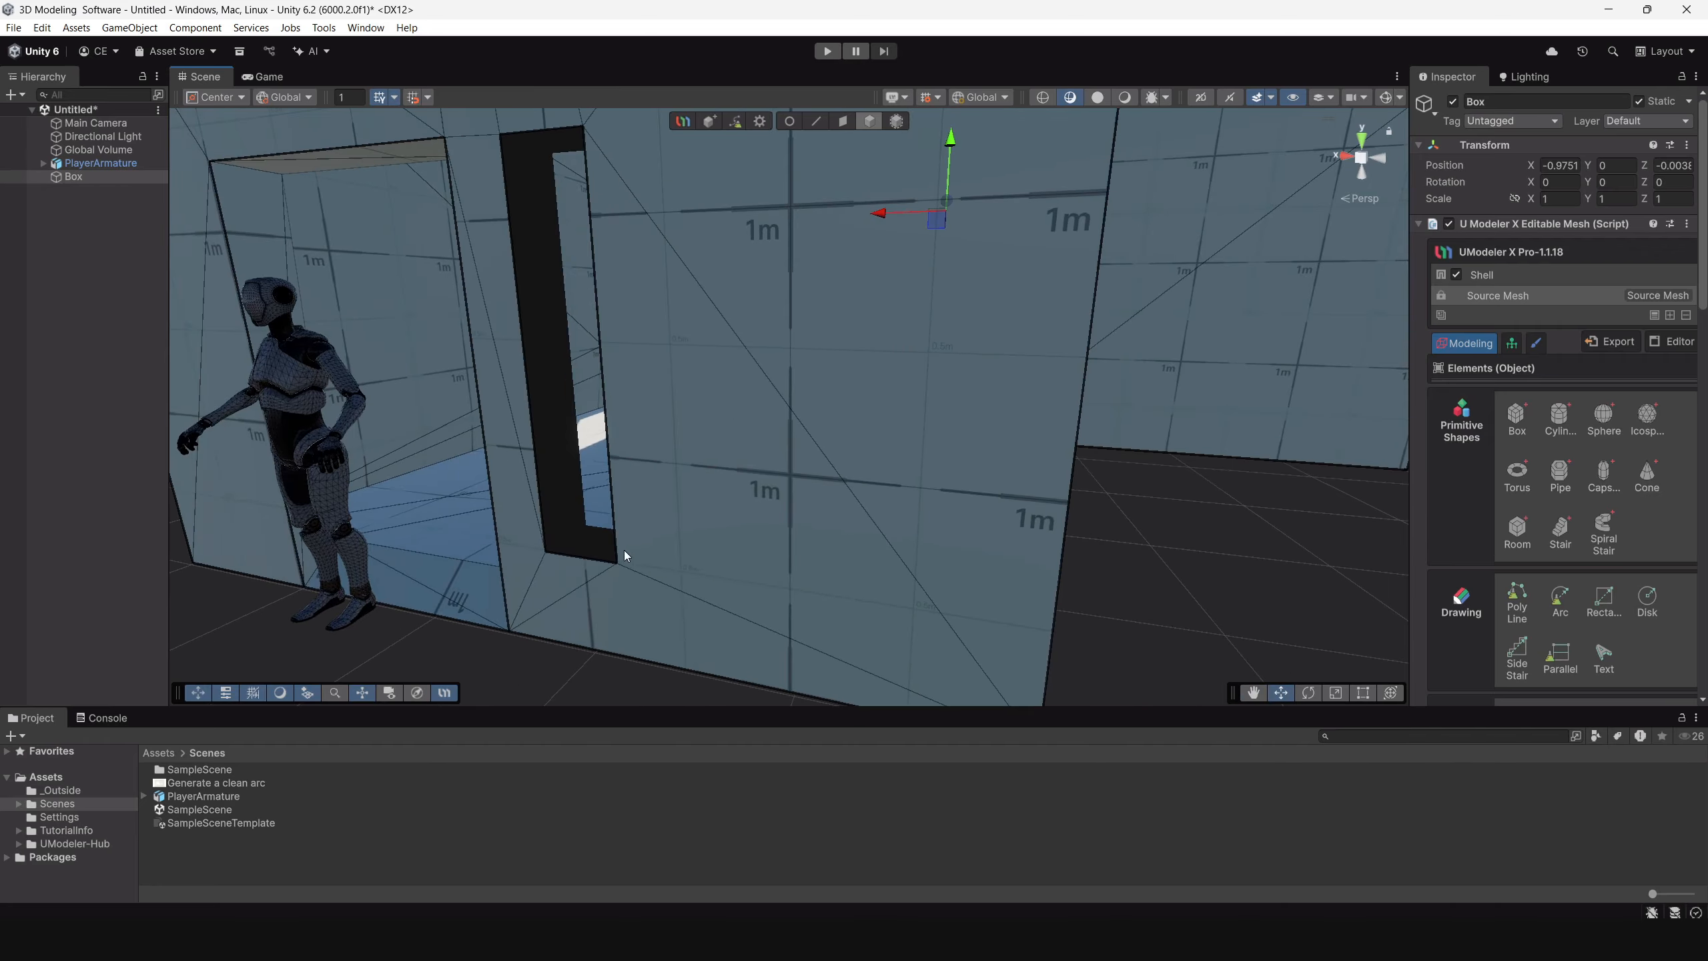
scroll(588, 521, down, 3)
alt+drag(598, 477, 1265, 552)
scroll(964, 549, up, 5)
alt+drag(964, 549, 672, 471)
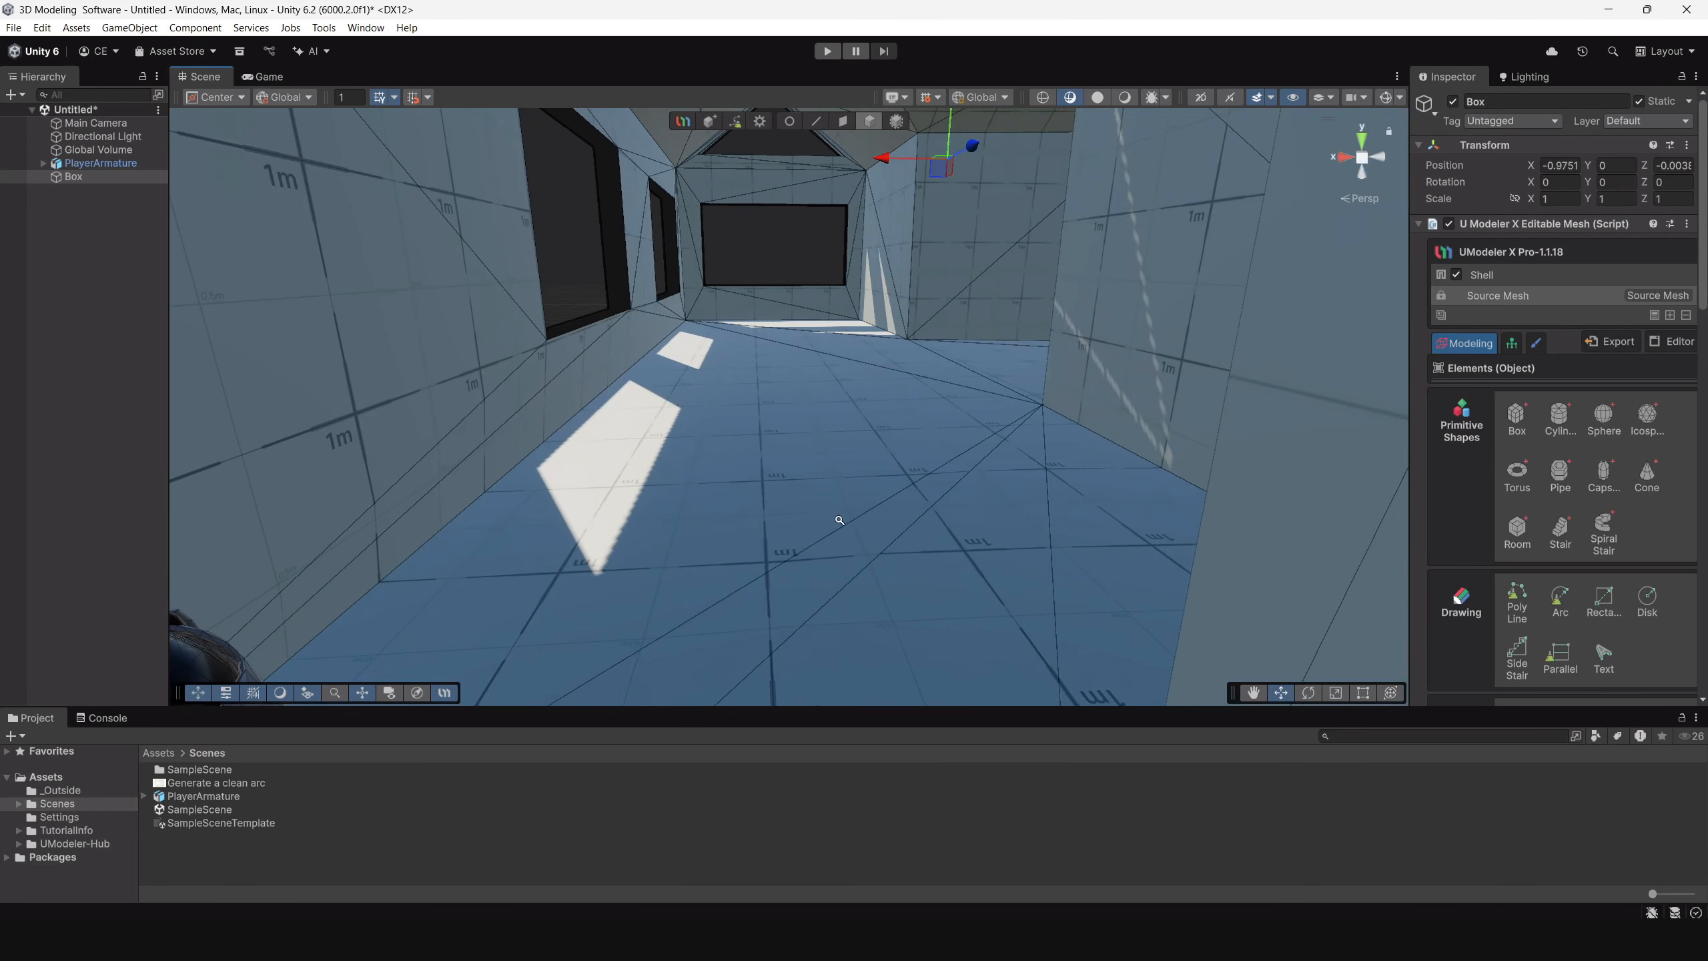
scroll(838, 519, down, 5)
Set the Shell modifier's Inner Size to 0.2 and check the house with the Source Mesh layer selected.
click(1581, 275)
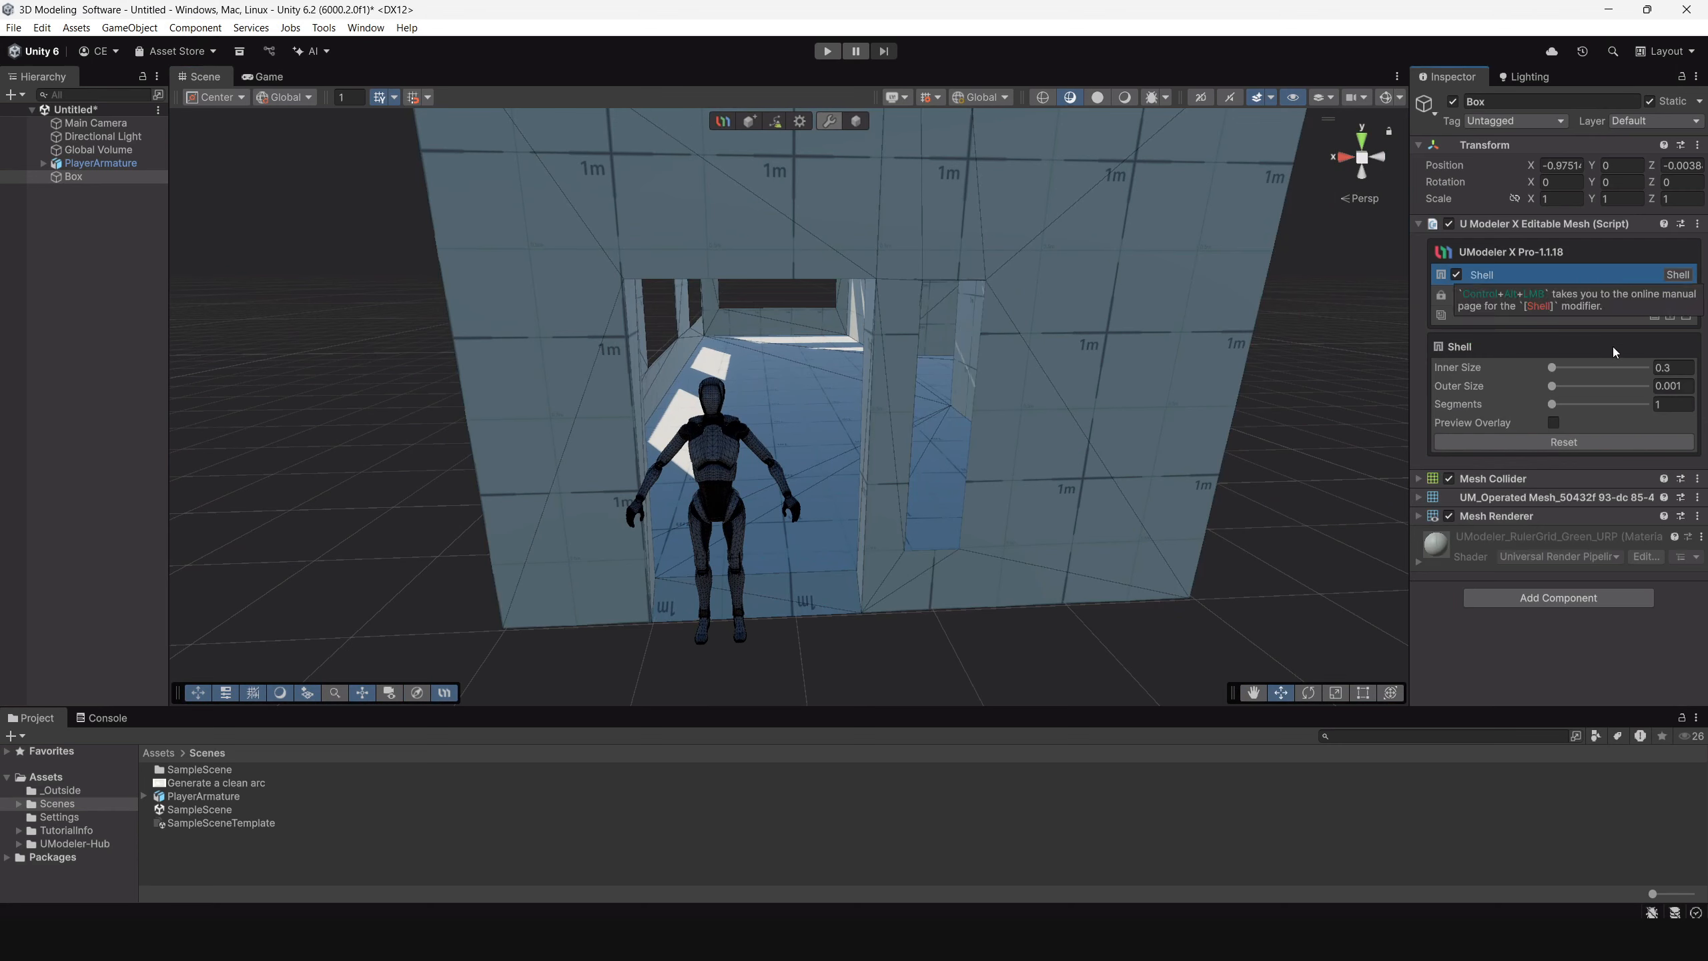
text(0)
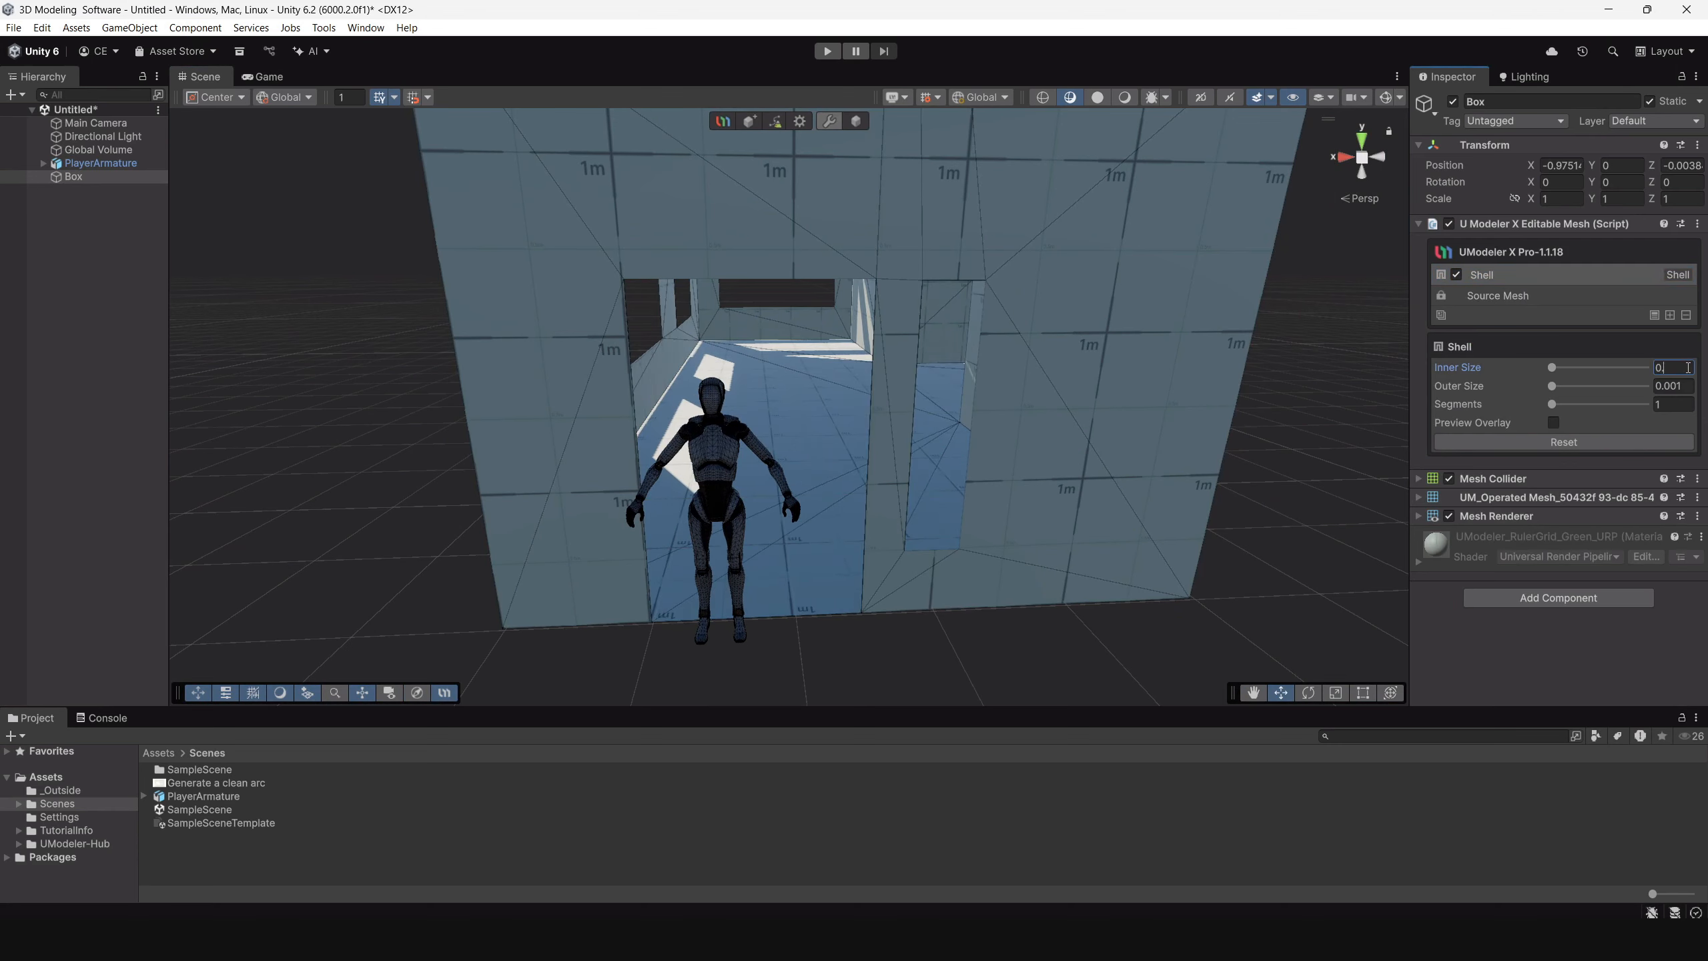
text(.2)
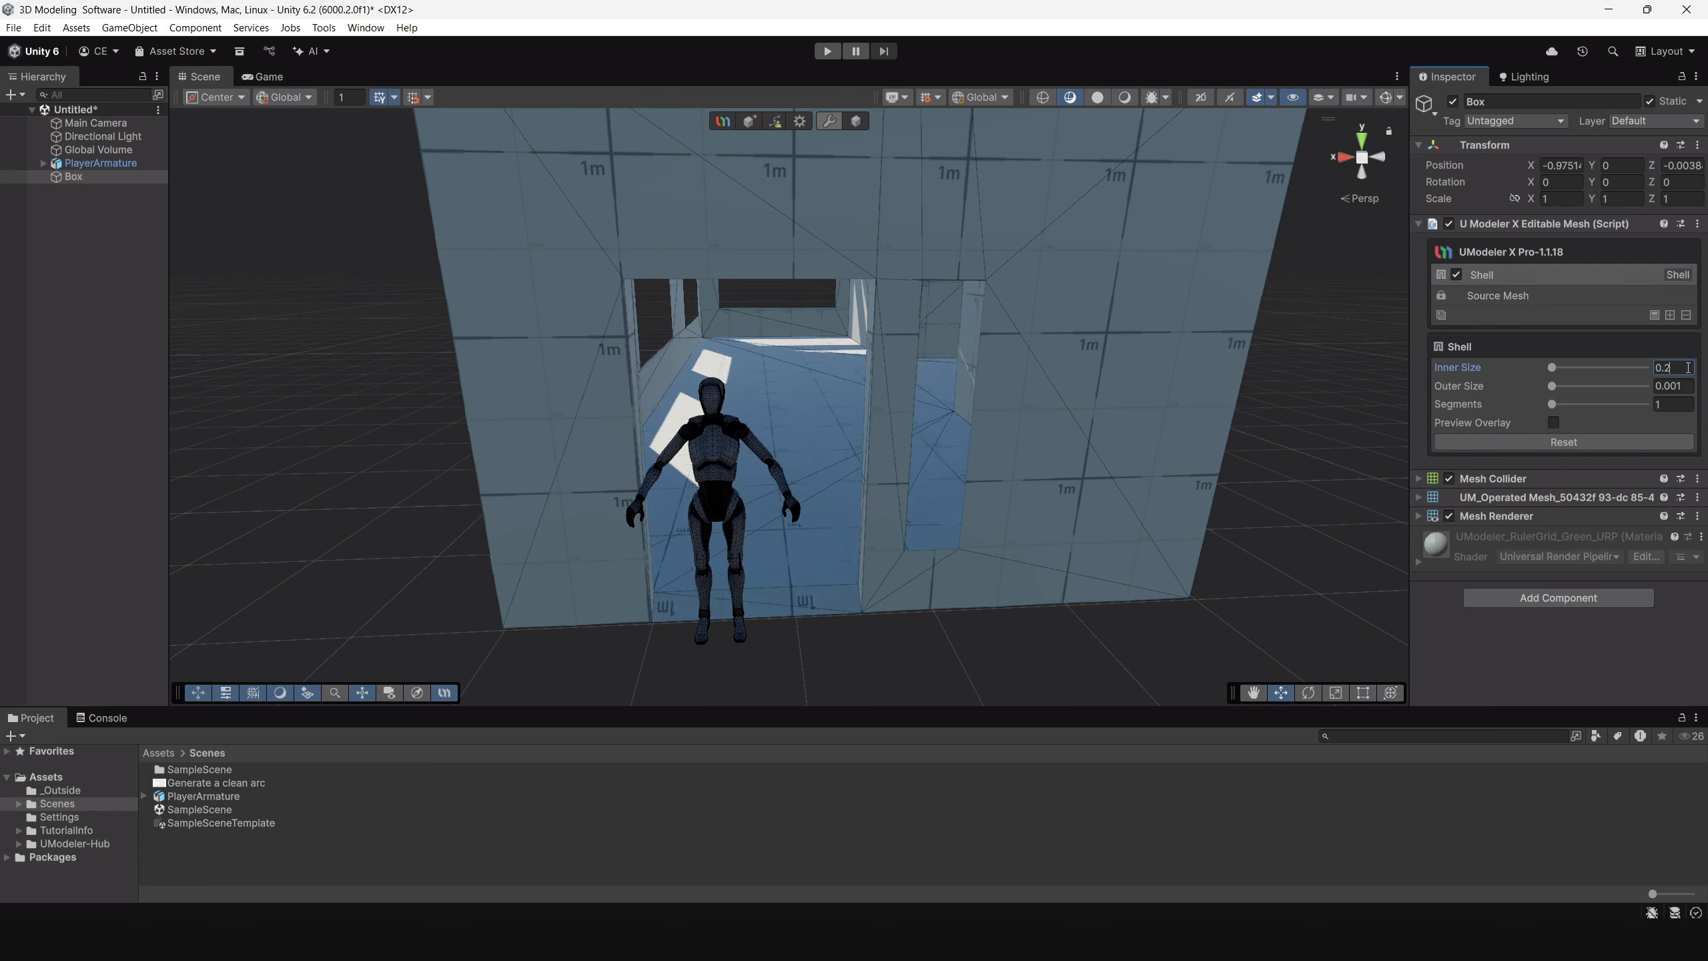
click(1535, 295)
alt+drag(1203, 418, 866, 488)
scroll(1030, 565, down, 5)
scroll(865, 489, up, 2)
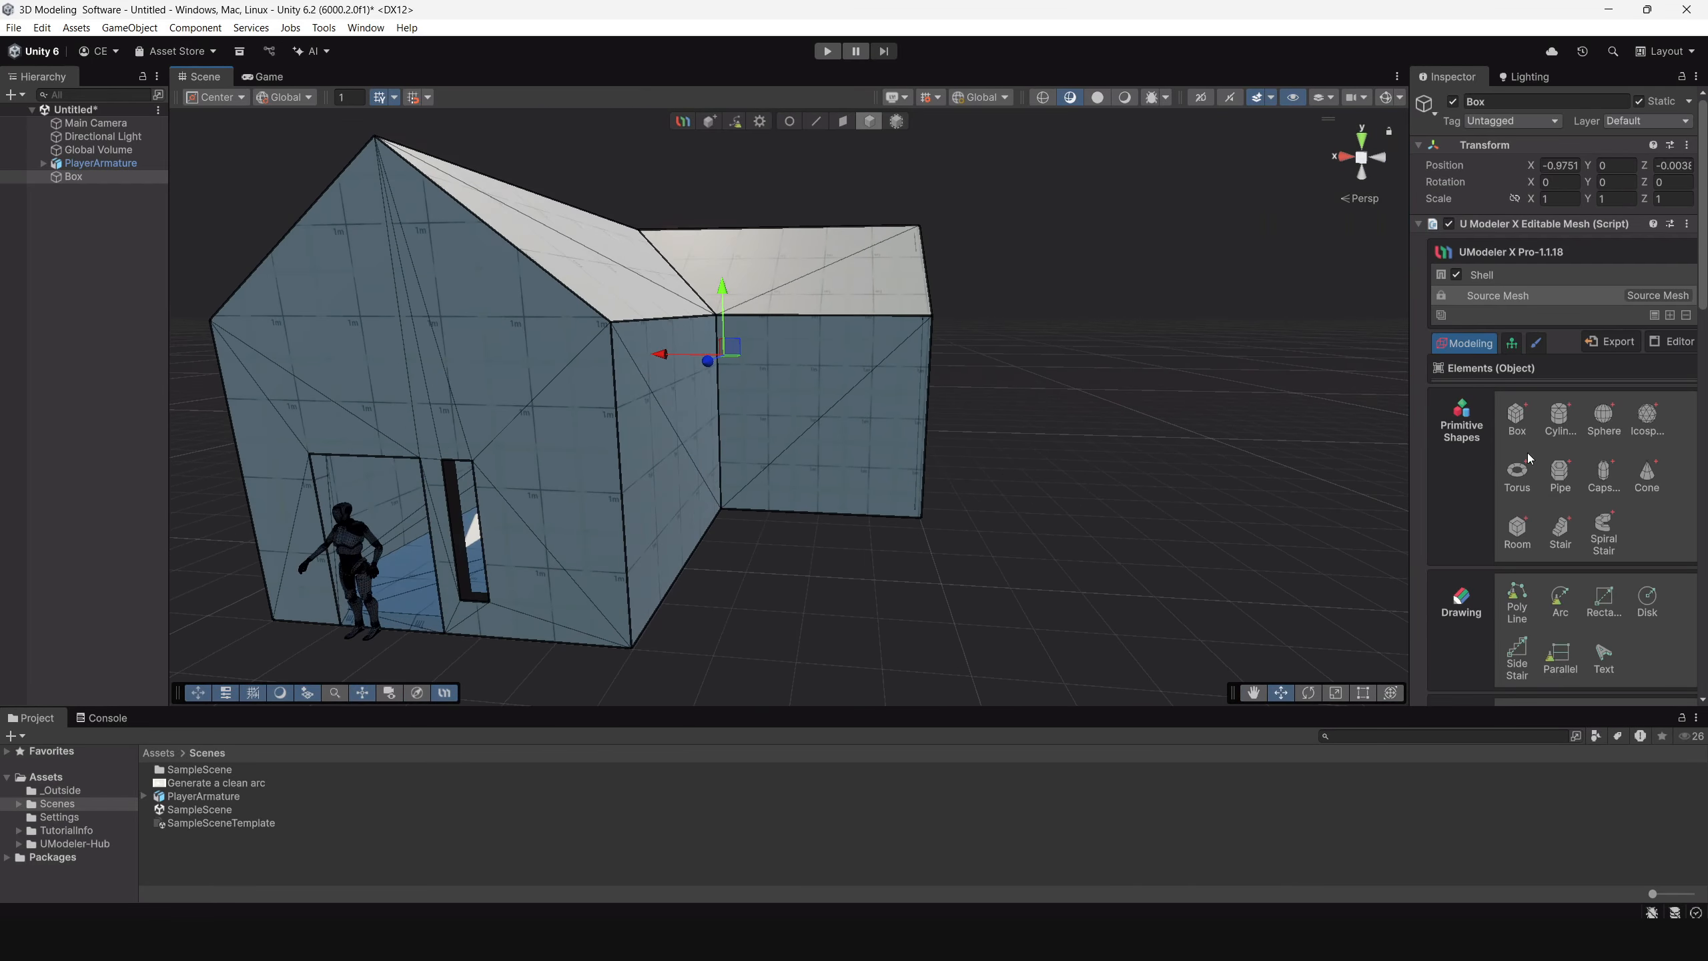
Collapse the Shell modifier into the house's source mesh and check the result from the wing and front.
click(1538, 276)
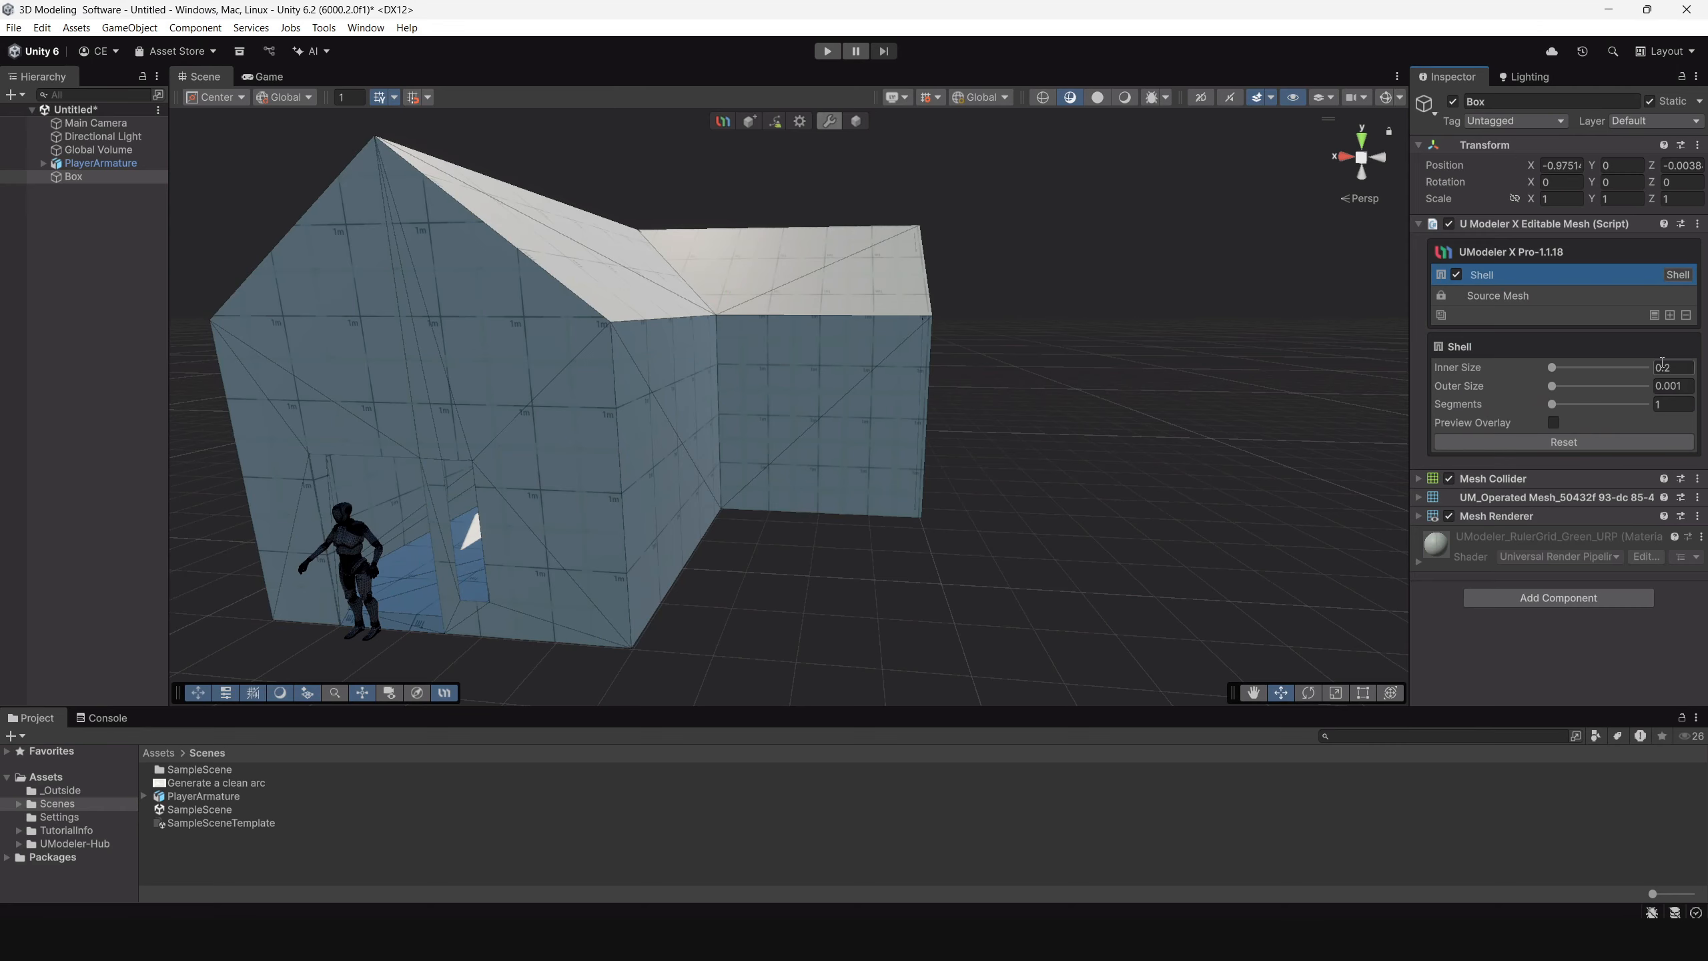
click(1655, 315)
alt+drag(934, 458, 792, 490)
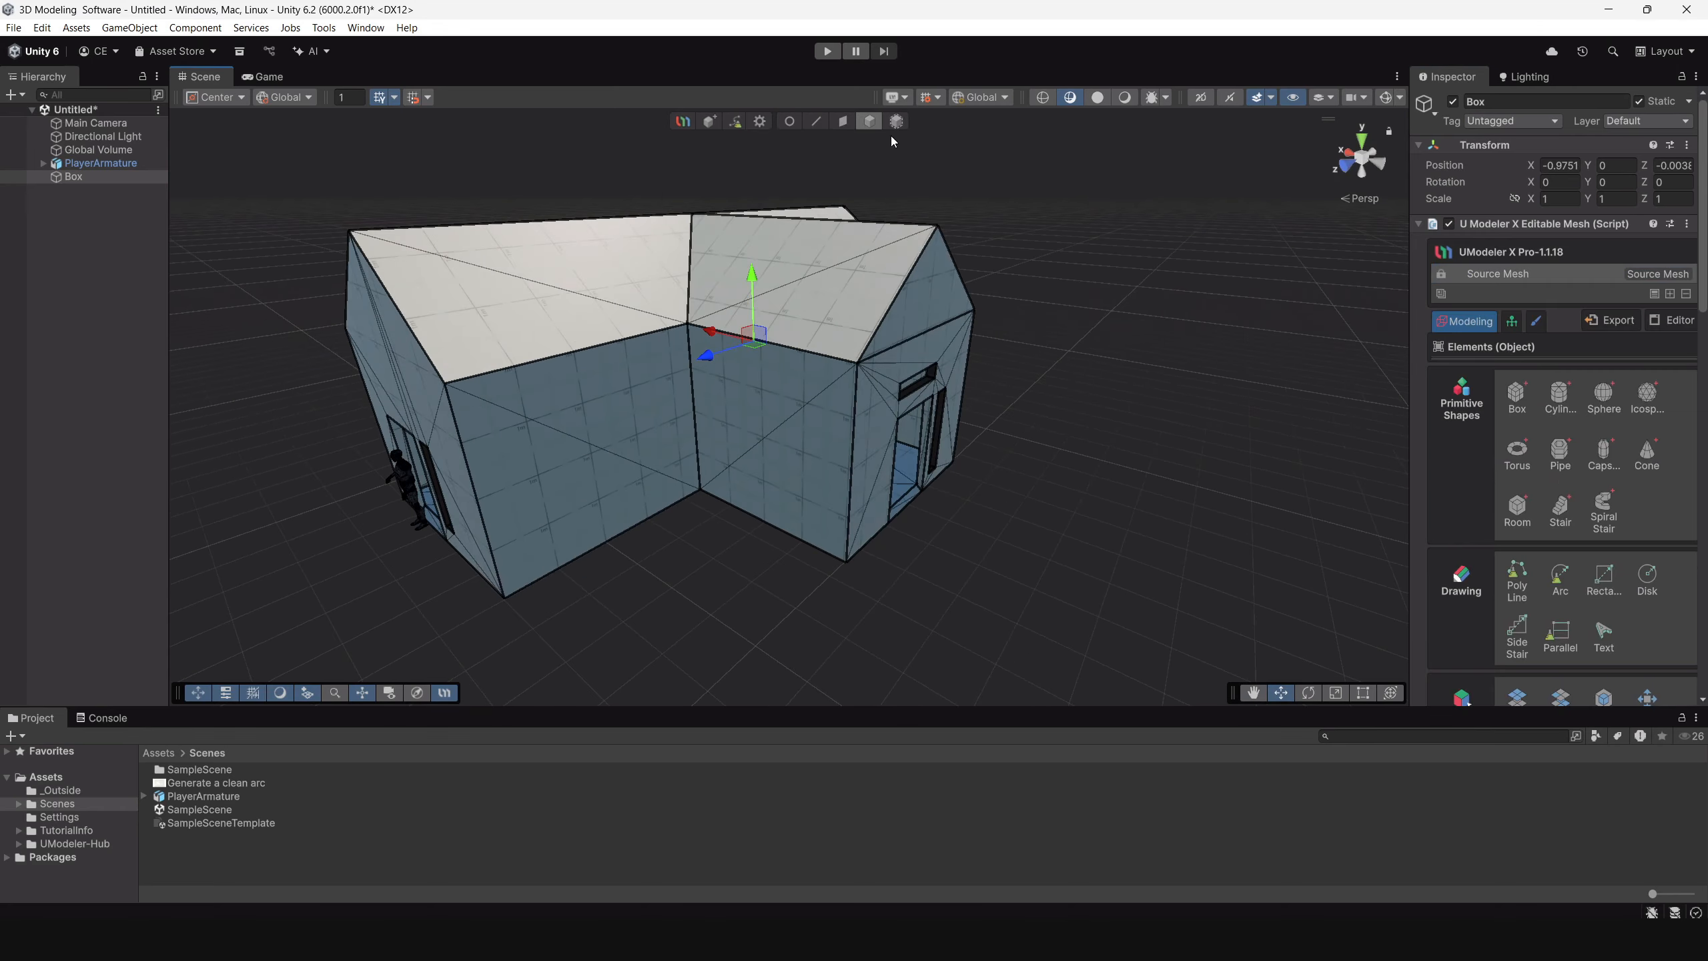
alt+drag(700, 364, 921, 417)
alt+drag(686, 469, 887, 451)
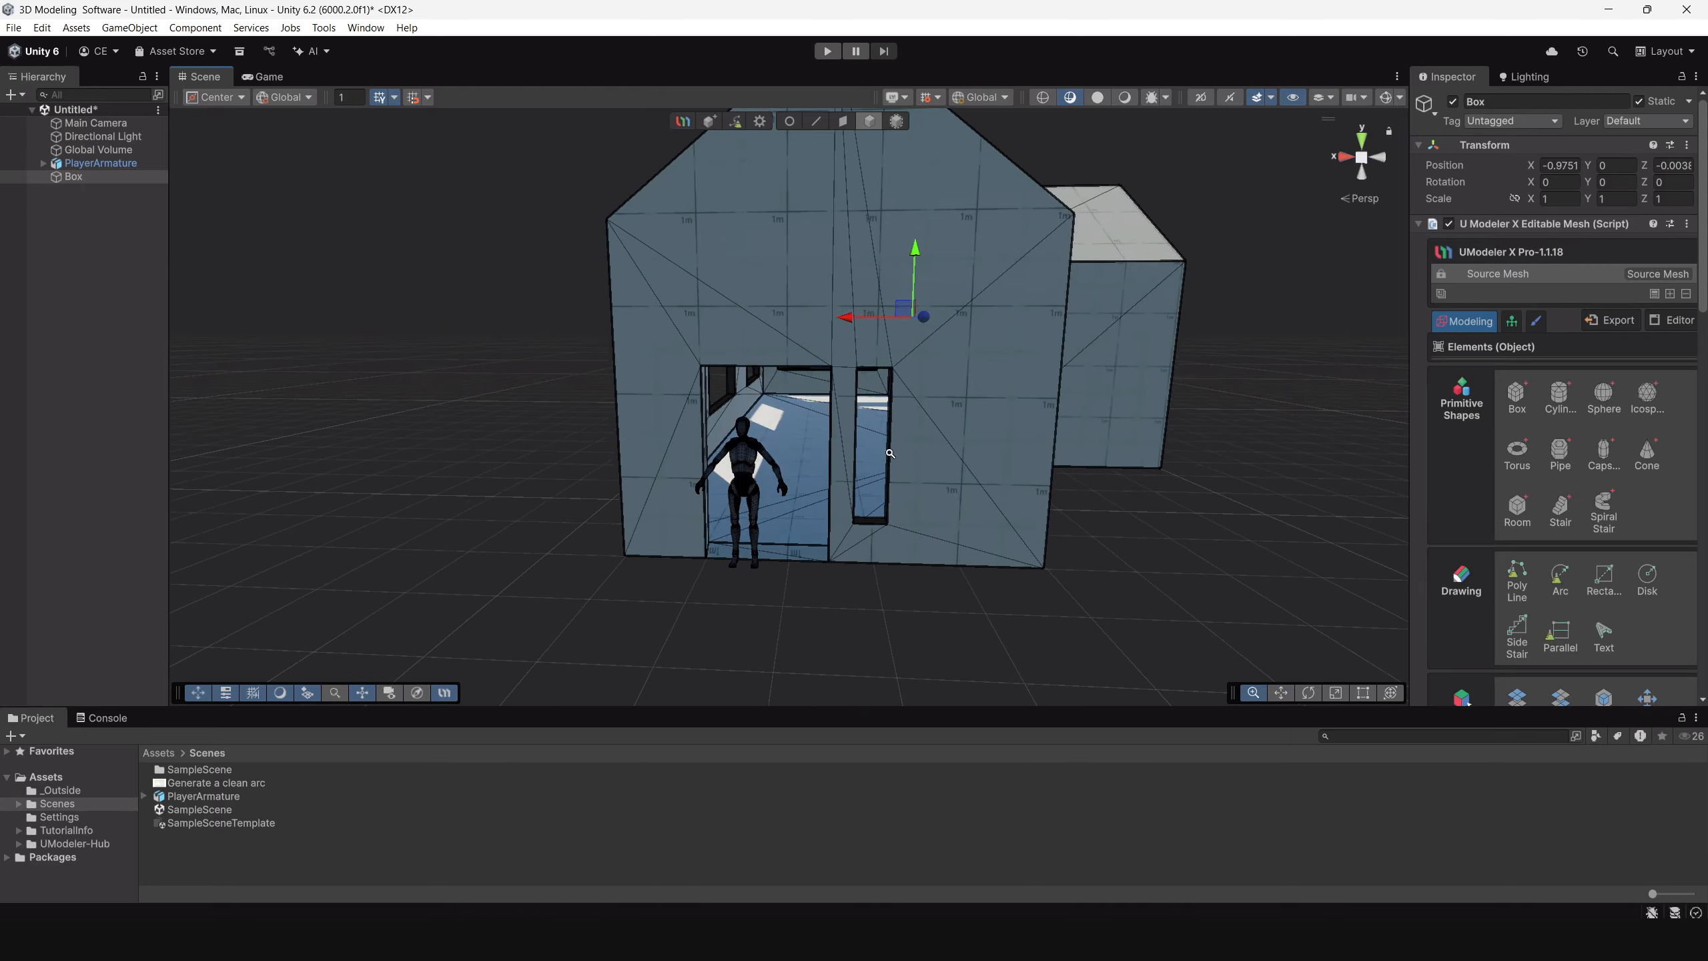
Select a side jamb face of the large long-wall window in face mode and examine it from inside.
scroll(962, 485, up, 5)
alt+drag(999, 449, 760, 411)
alt+drag(484, 410, 849, 349)
click(843, 122)
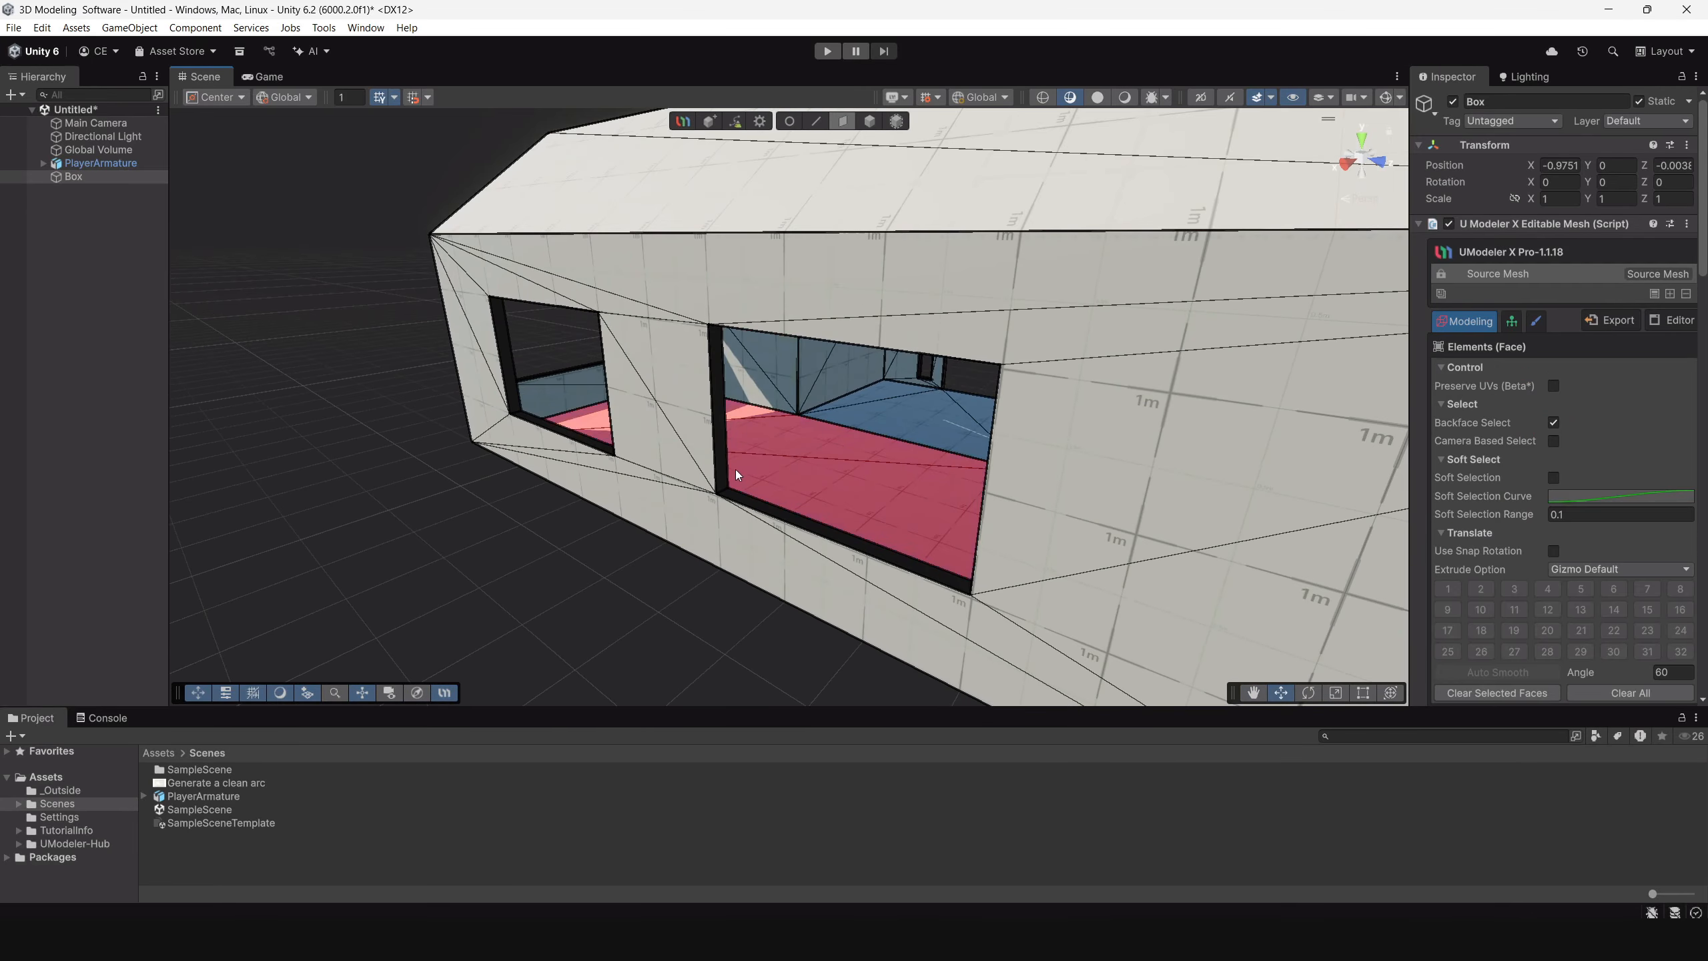
click(735, 498)
click(719, 355)
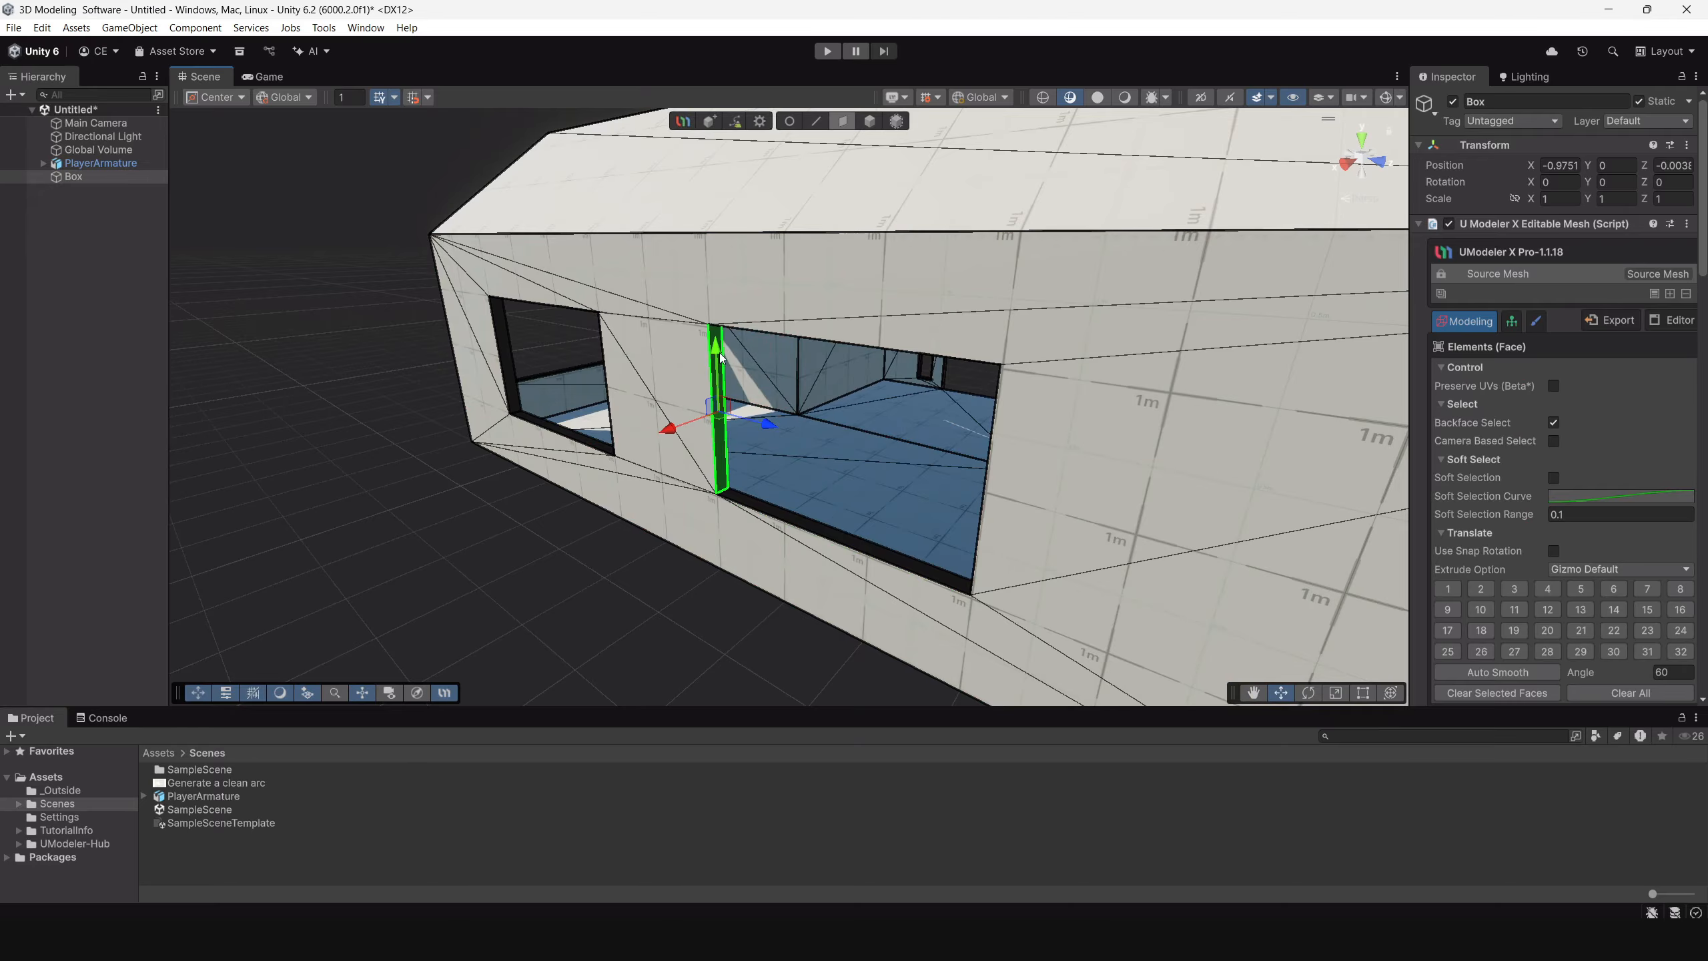
key(f)
alt+drag(1002, 462, 841, 485)
middle_drag(841, 484, 438, 382)
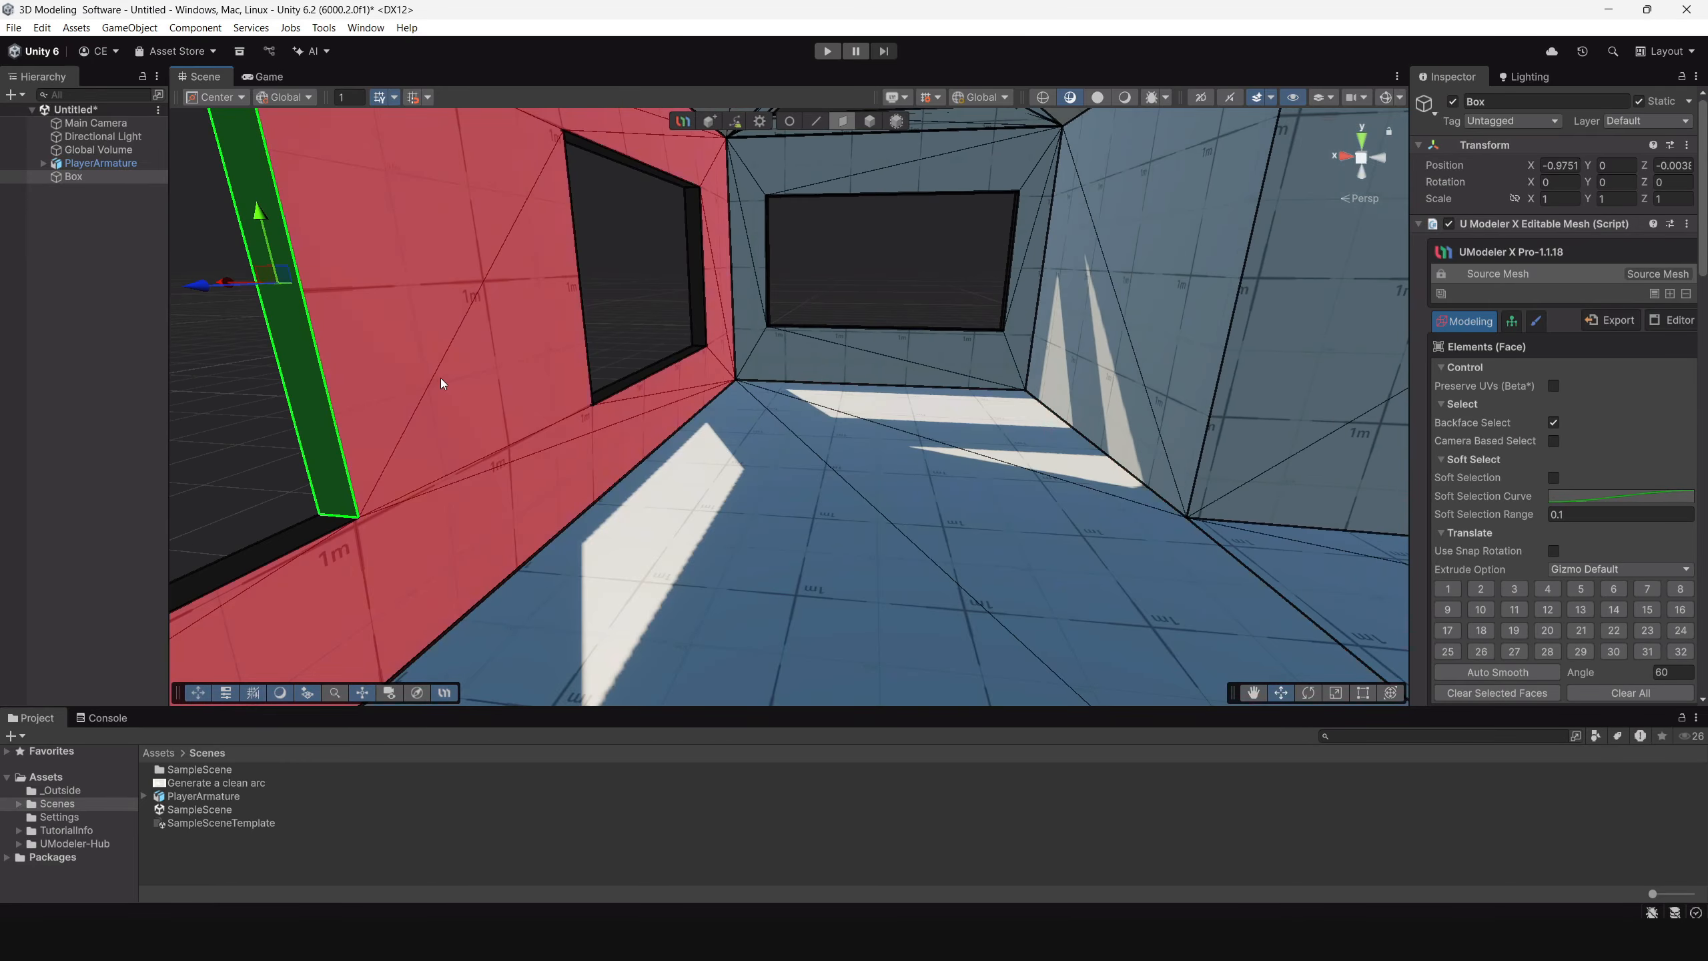
Switch the scene view to plain shaded display and bring the front doorway and narrow window into close view.
scroll(857, 406, down, 4)
scroll(857, 406, down, 3)
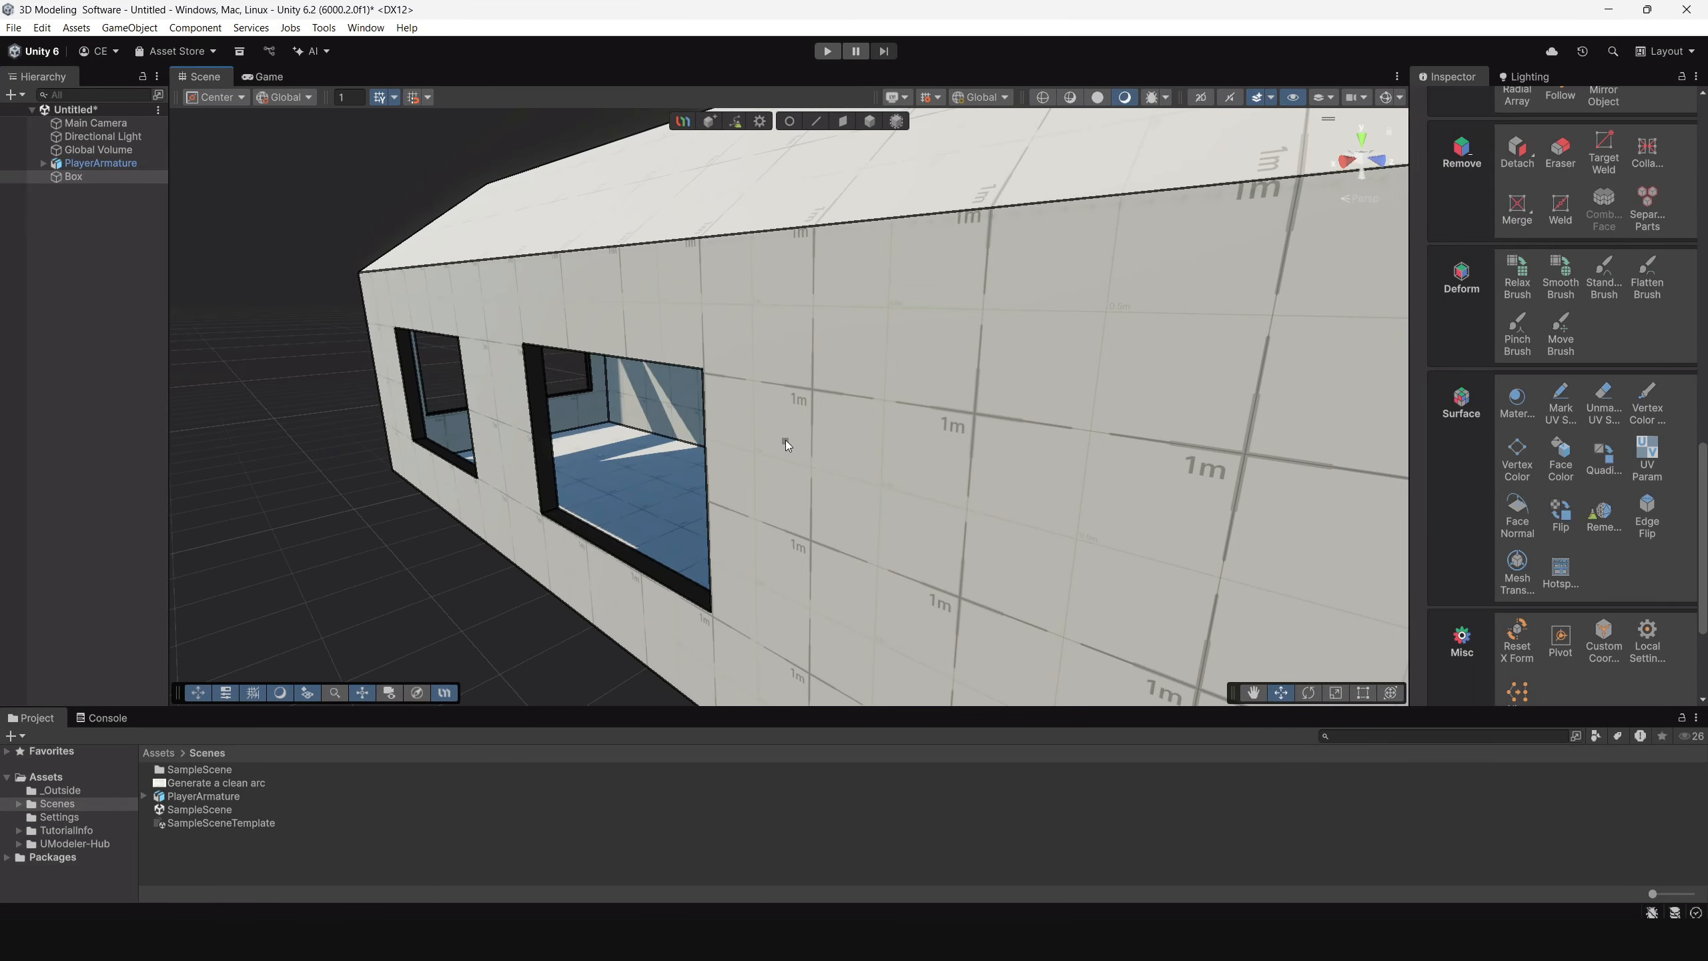
scroll(784, 441, down, 4)
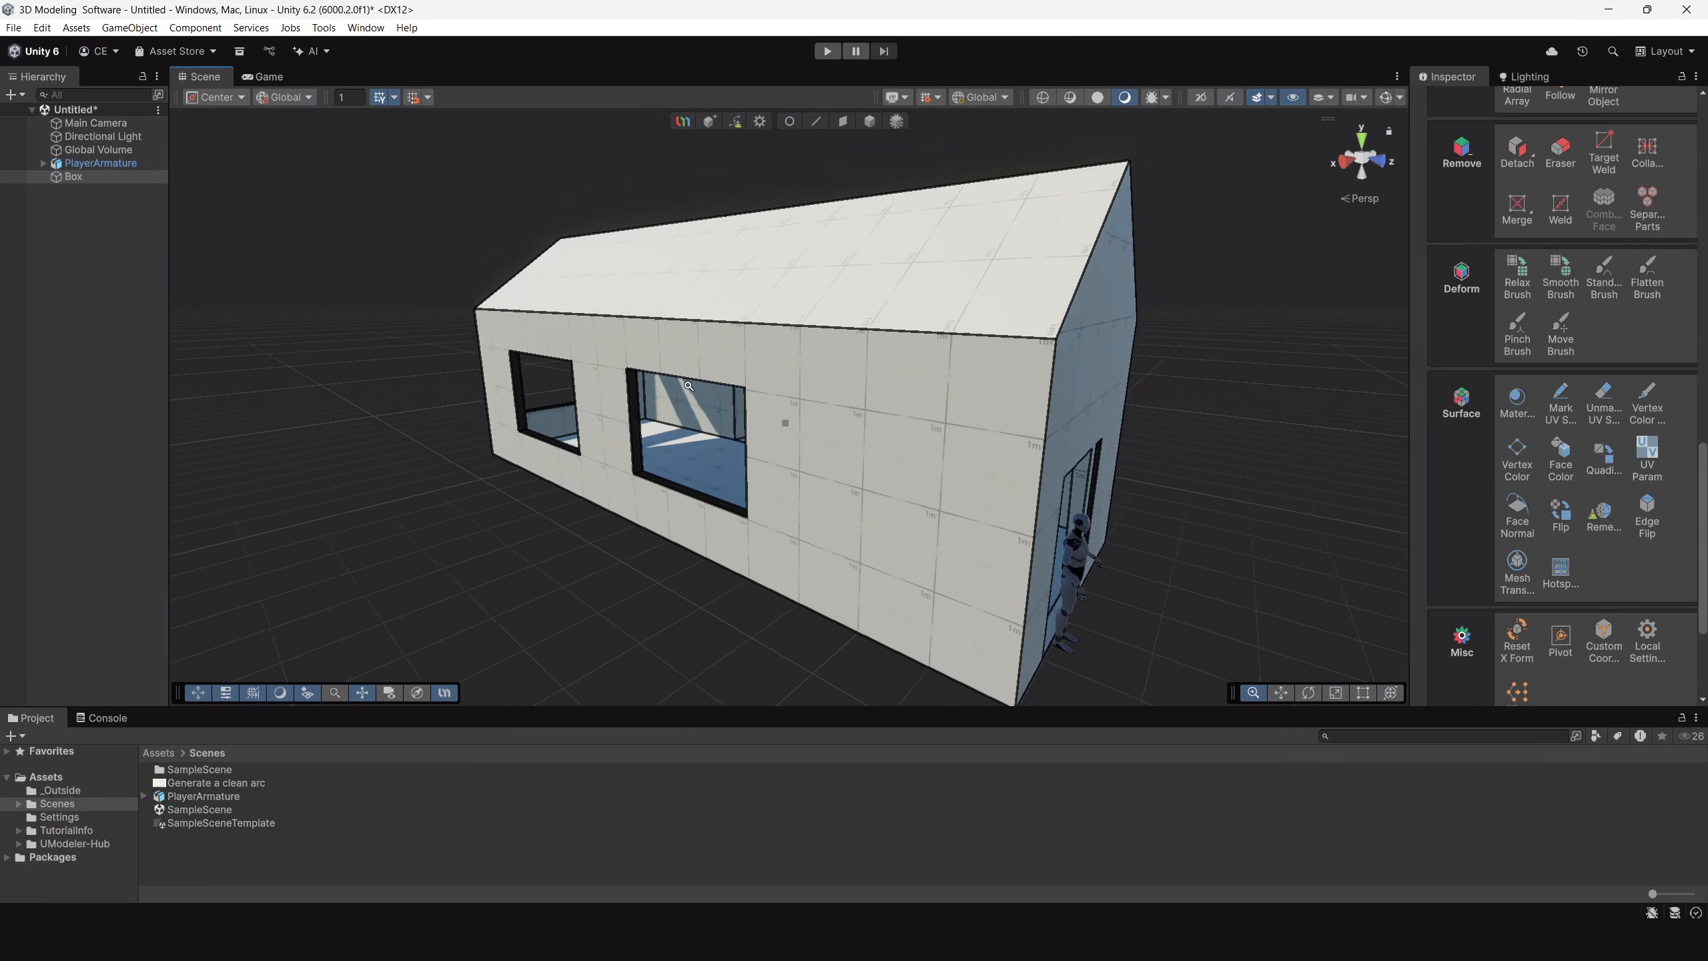
alt+drag(785, 421, 561, 373)
scroll(568, 419, up, 8)
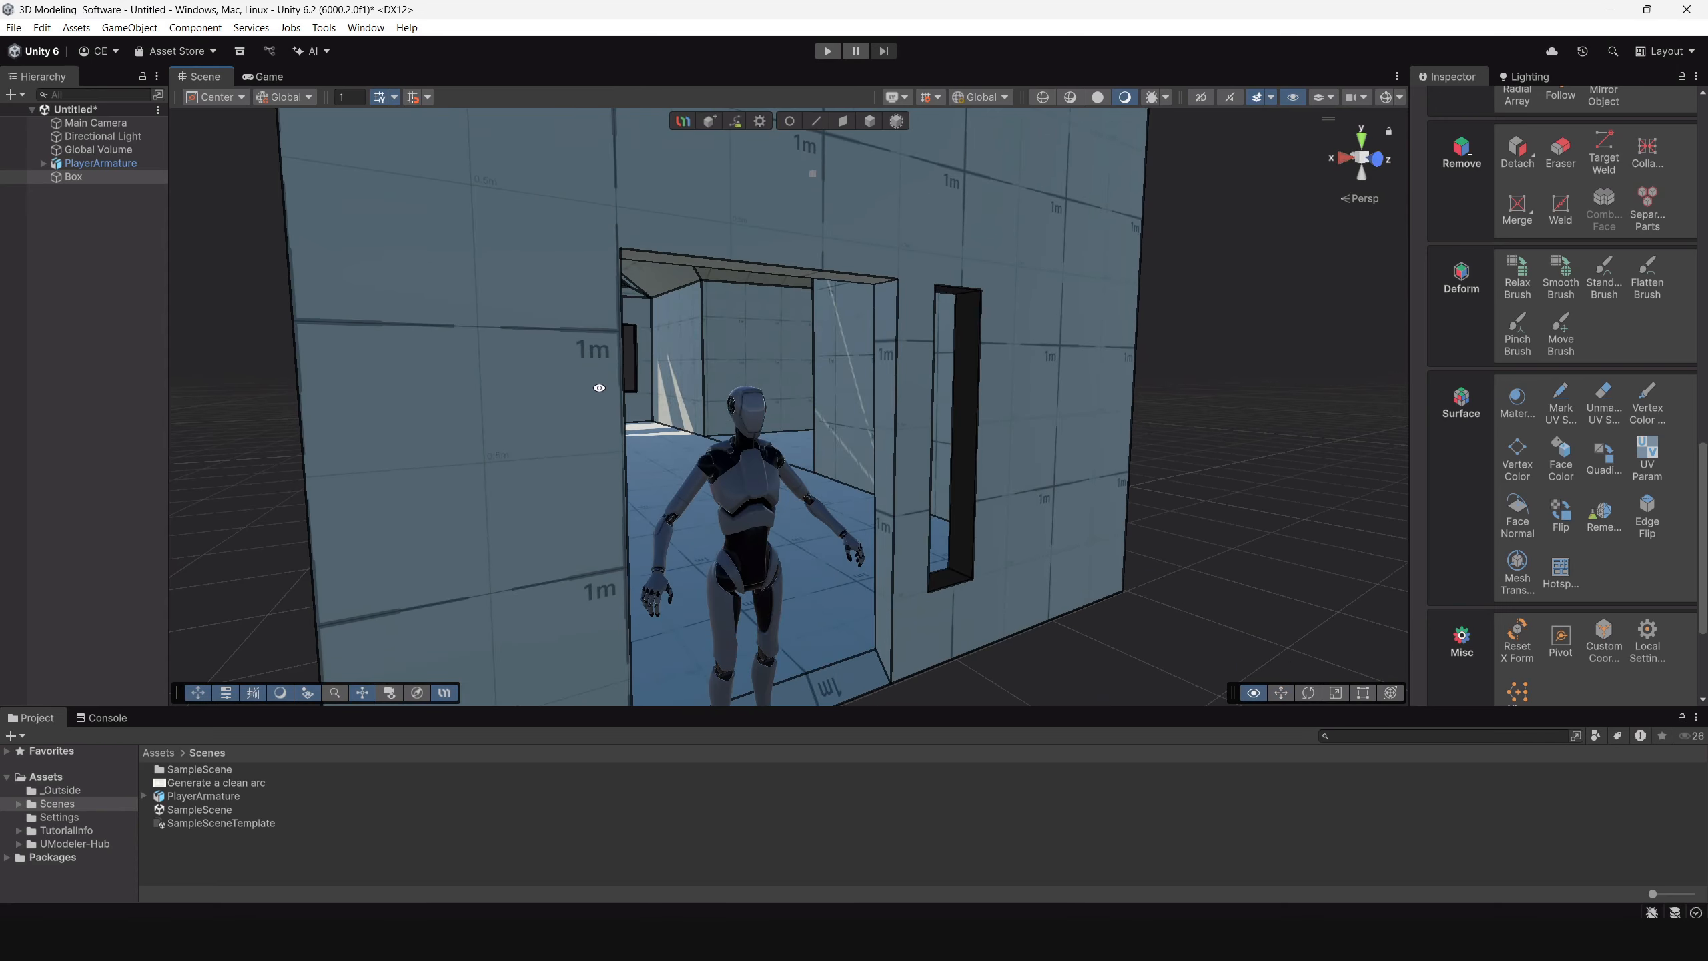
scroll(606, 421, up, 2)
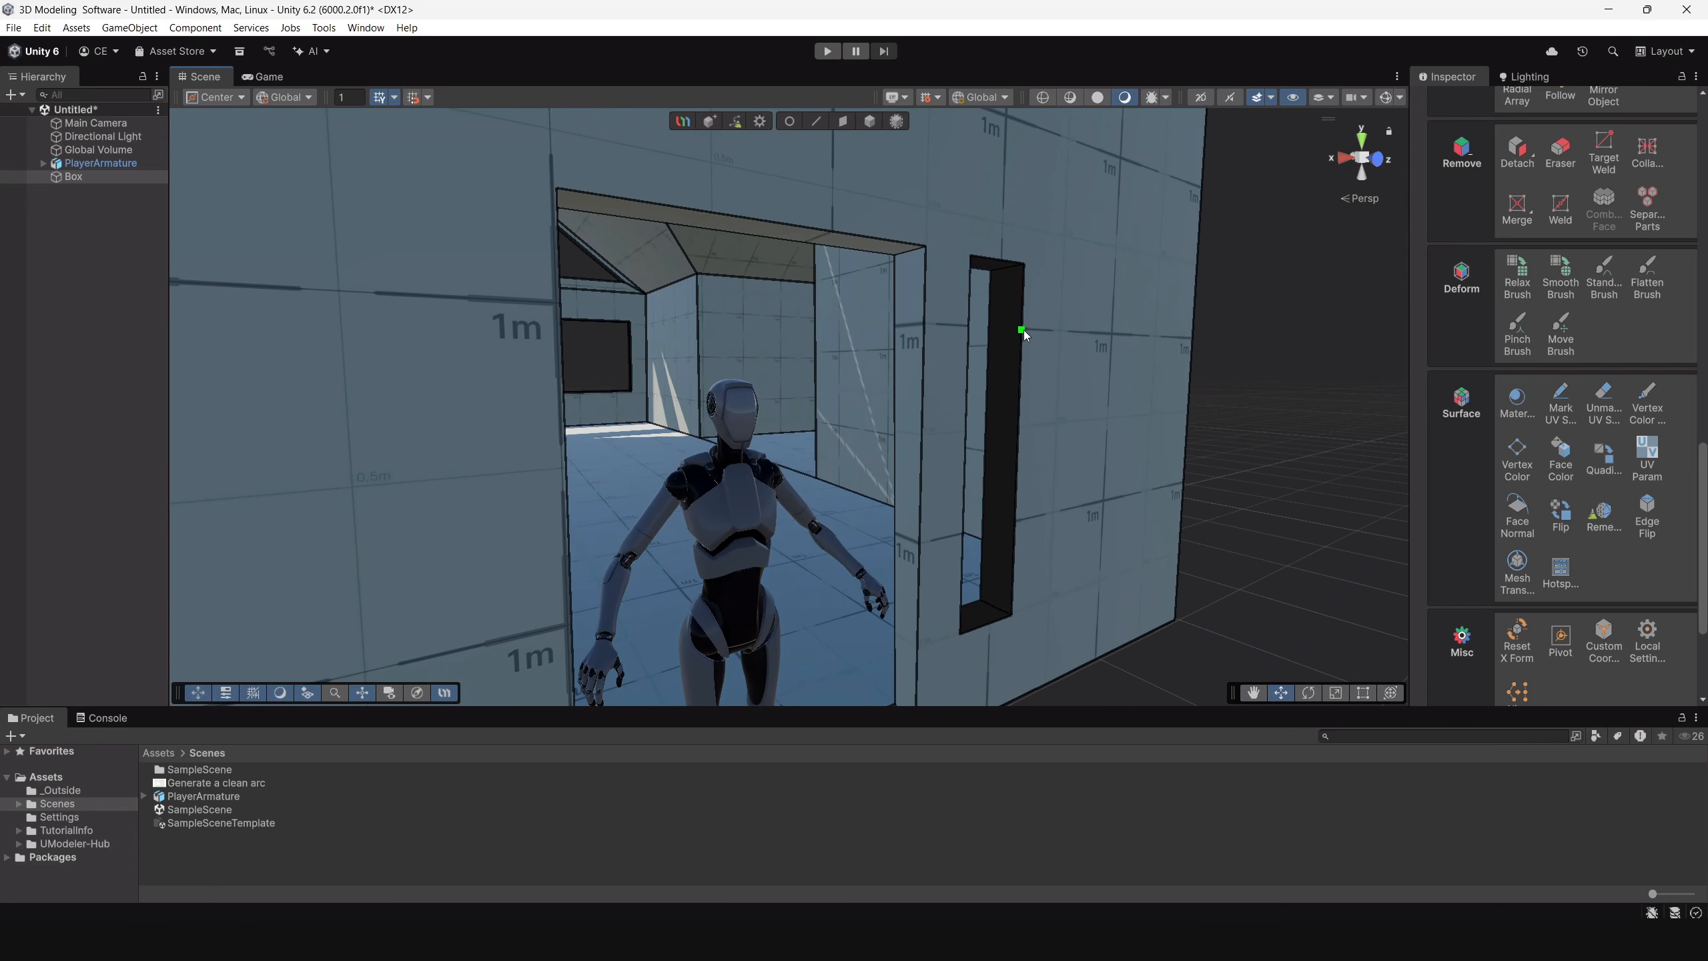
Select the inner faces lining the narrow window beside the front door and flip them.
click(840, 123)
click(1008, 381)
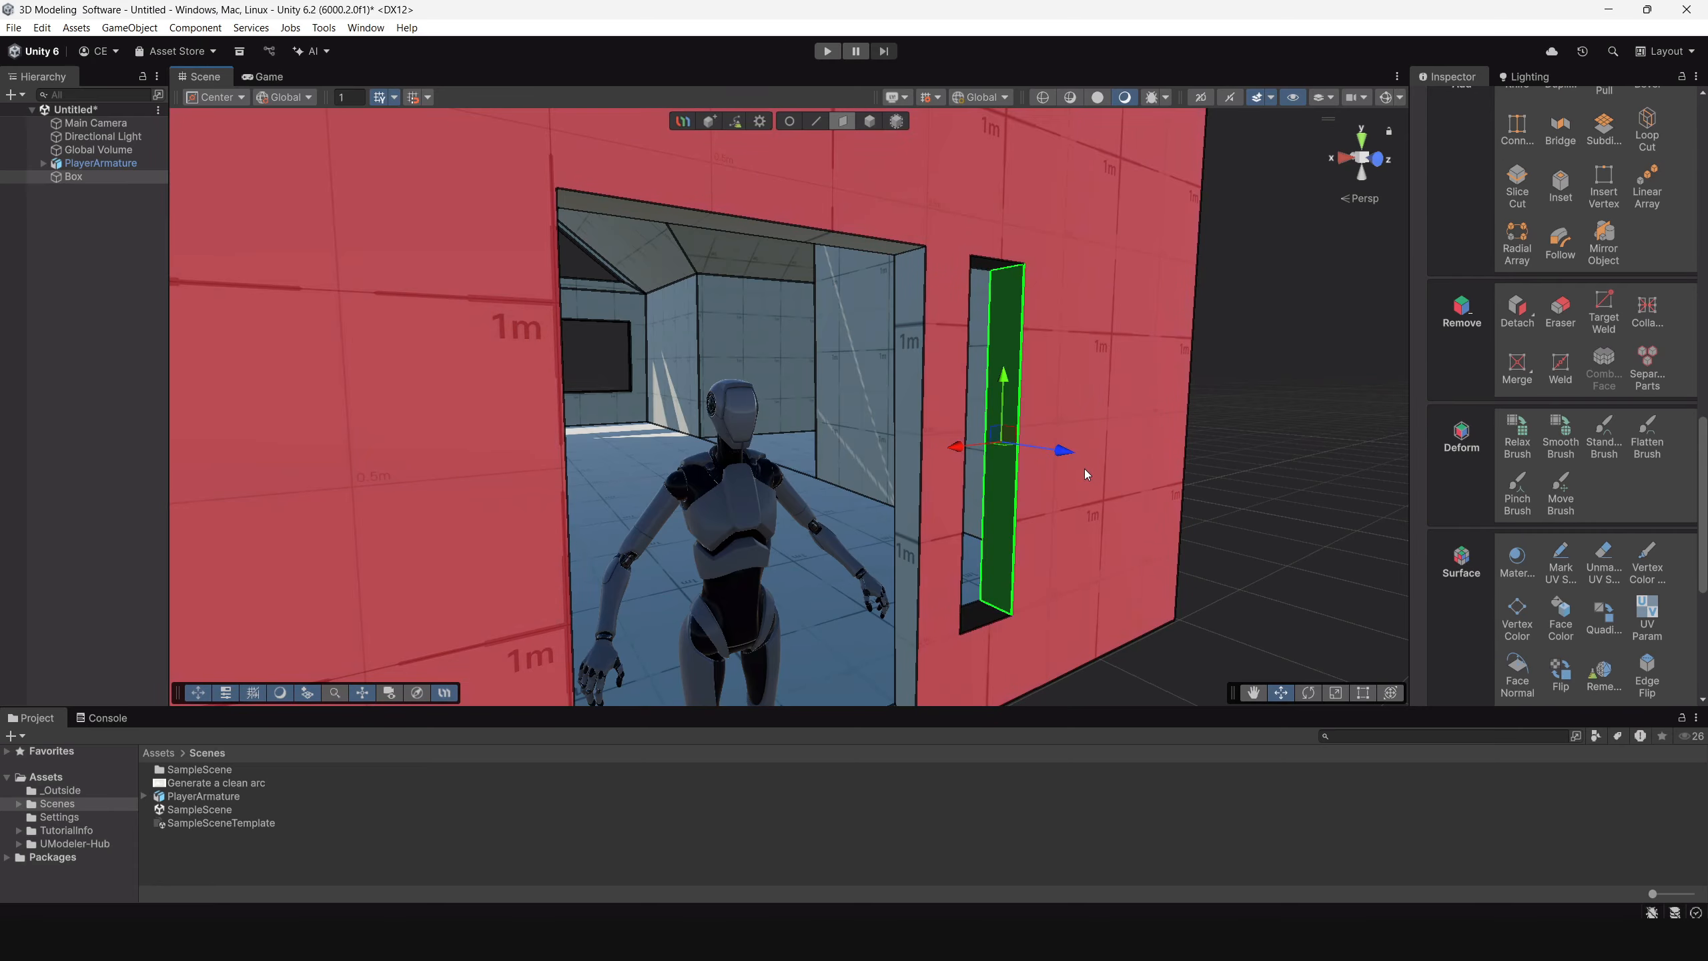
alt+drag(1083, 469, 769, 586)
shift+click(753, 221)
shift+click(703, 258)
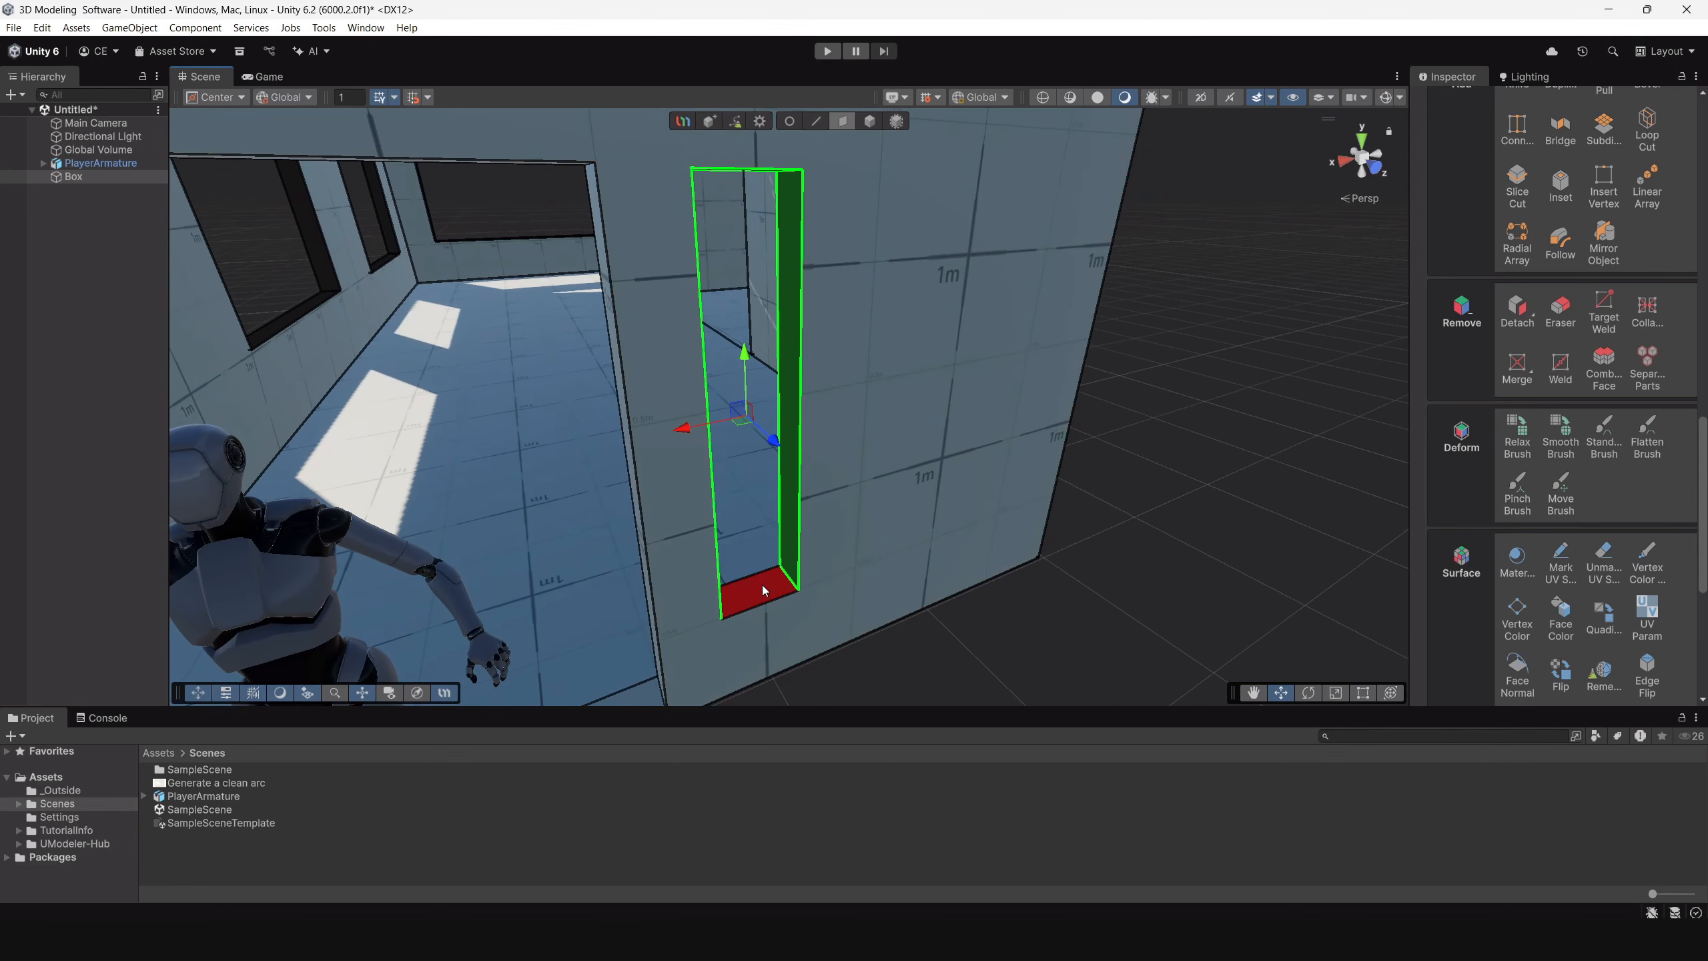
scroll(1614, 572, down, 5)
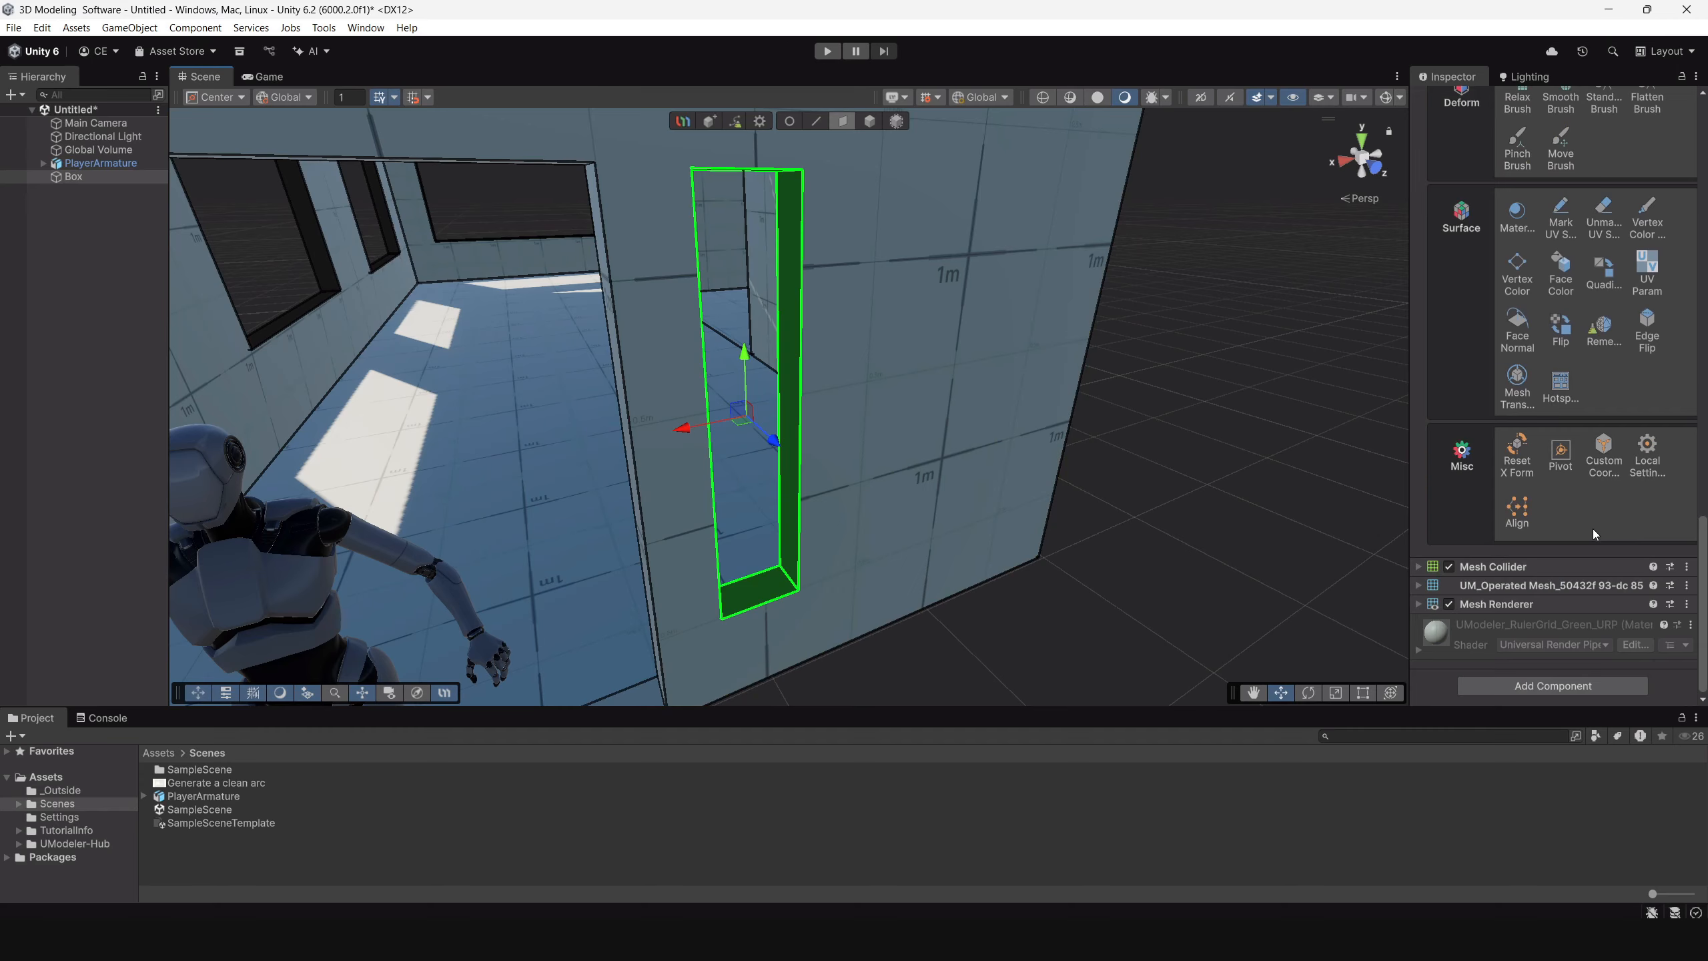
click(1563, 329)
Select the inner faces lining the two windows in the long side wall and flip them.
alt+drag(1069, 437, 1105, 573)
click(703, 397)
shift+click(670, 448)
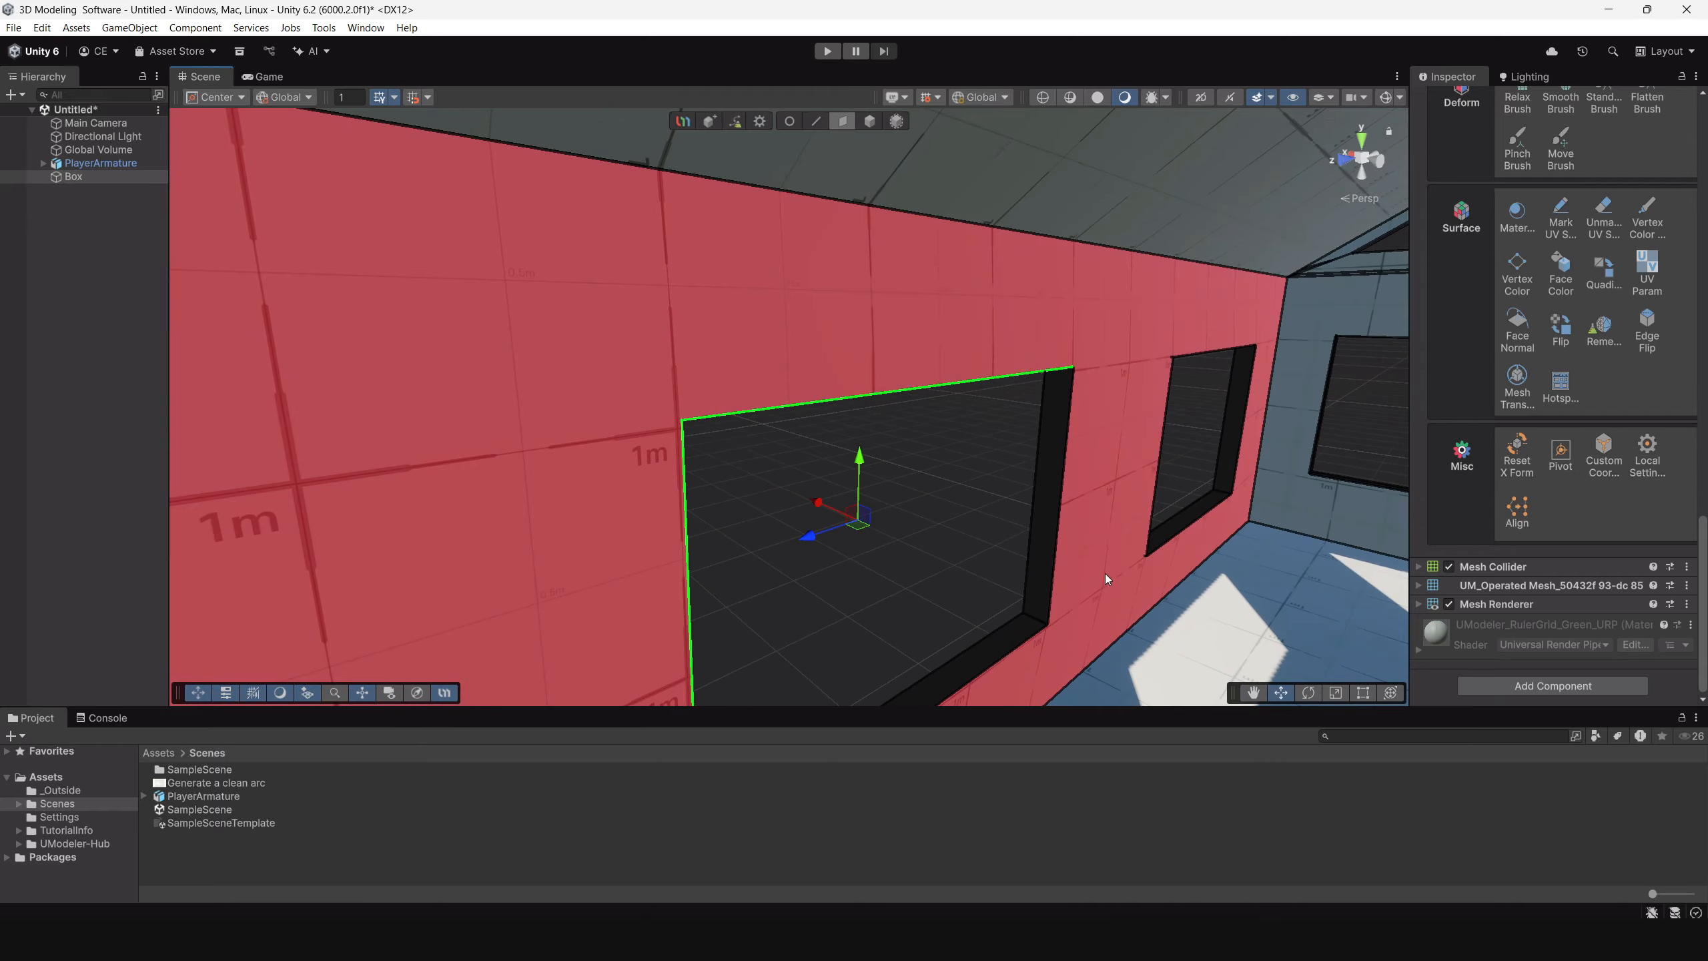
shift+click(1039, 558)
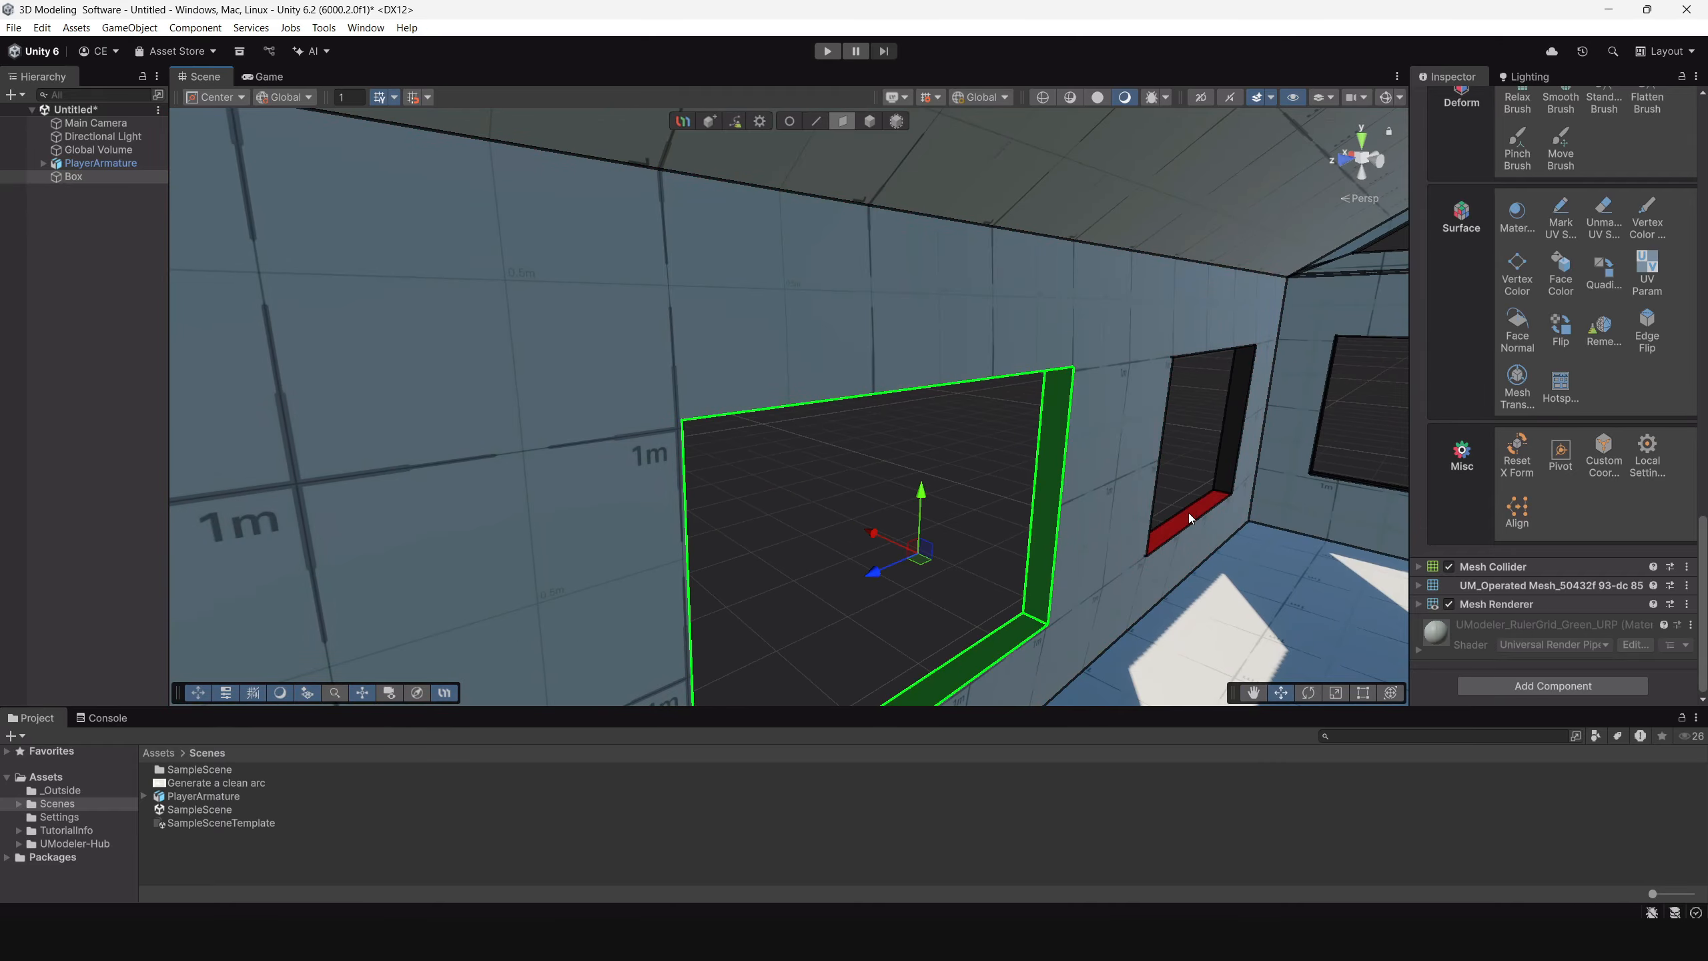
alt+drag(1188, 512, 498, 343)
shift+click(236, 503)
shift+click(366, 557)
click(1561, 673)
Clear the face selection and examine the window linings from outside and inside the house.
alt+right_drag(867, 351, 1117, 442)
alt+drag(1116, 442, 1054, 441)
alt+right_drag(1054, 441, 1038, 385)
alt+drag(1038, 385, 897, 403)
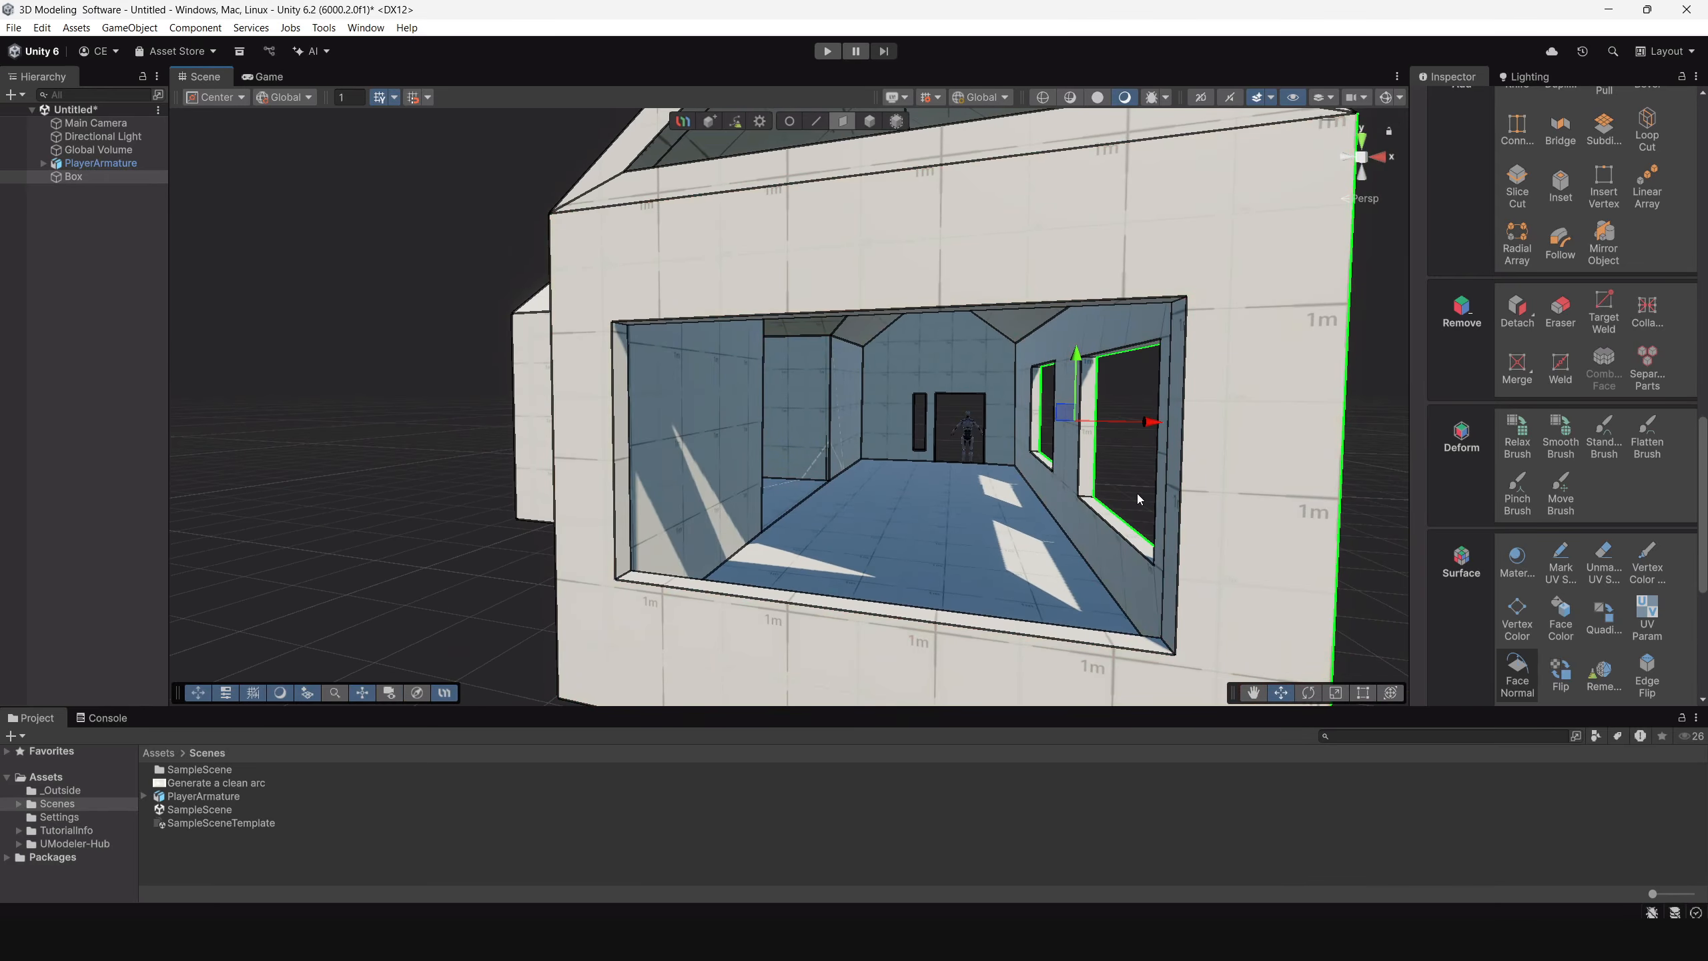
click(1137, 494)
alt+drag(1176, 465, 1026, 445)
alt+right_drag(1027, 444, 910, 359)
alt+drag(909, 359, 459, 343)
right_drag(460, 343, 479, 286)
key(w)
right_drag(714, 414, 840, 438)
right_drag(282, 195, 1012, 365)
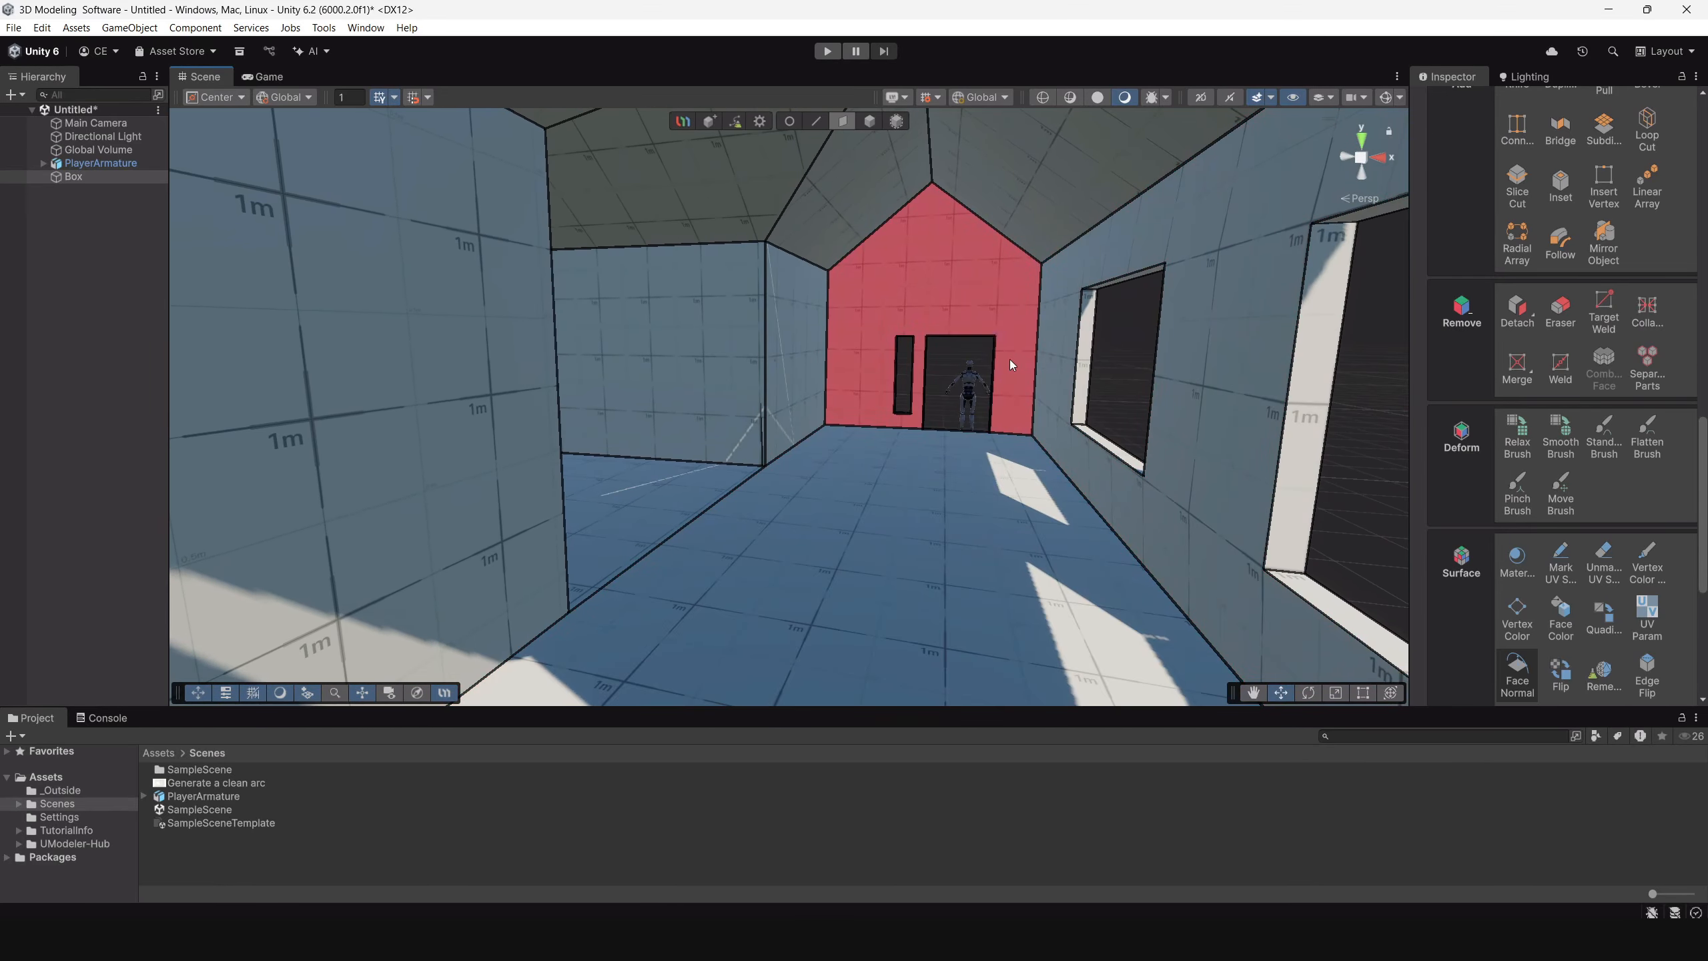
Switch from face to object selection mode and view the finished house.
click(869, 123)
right_drag(740, 417, 307, 498)
right_drag(812, 496, 854, 477)
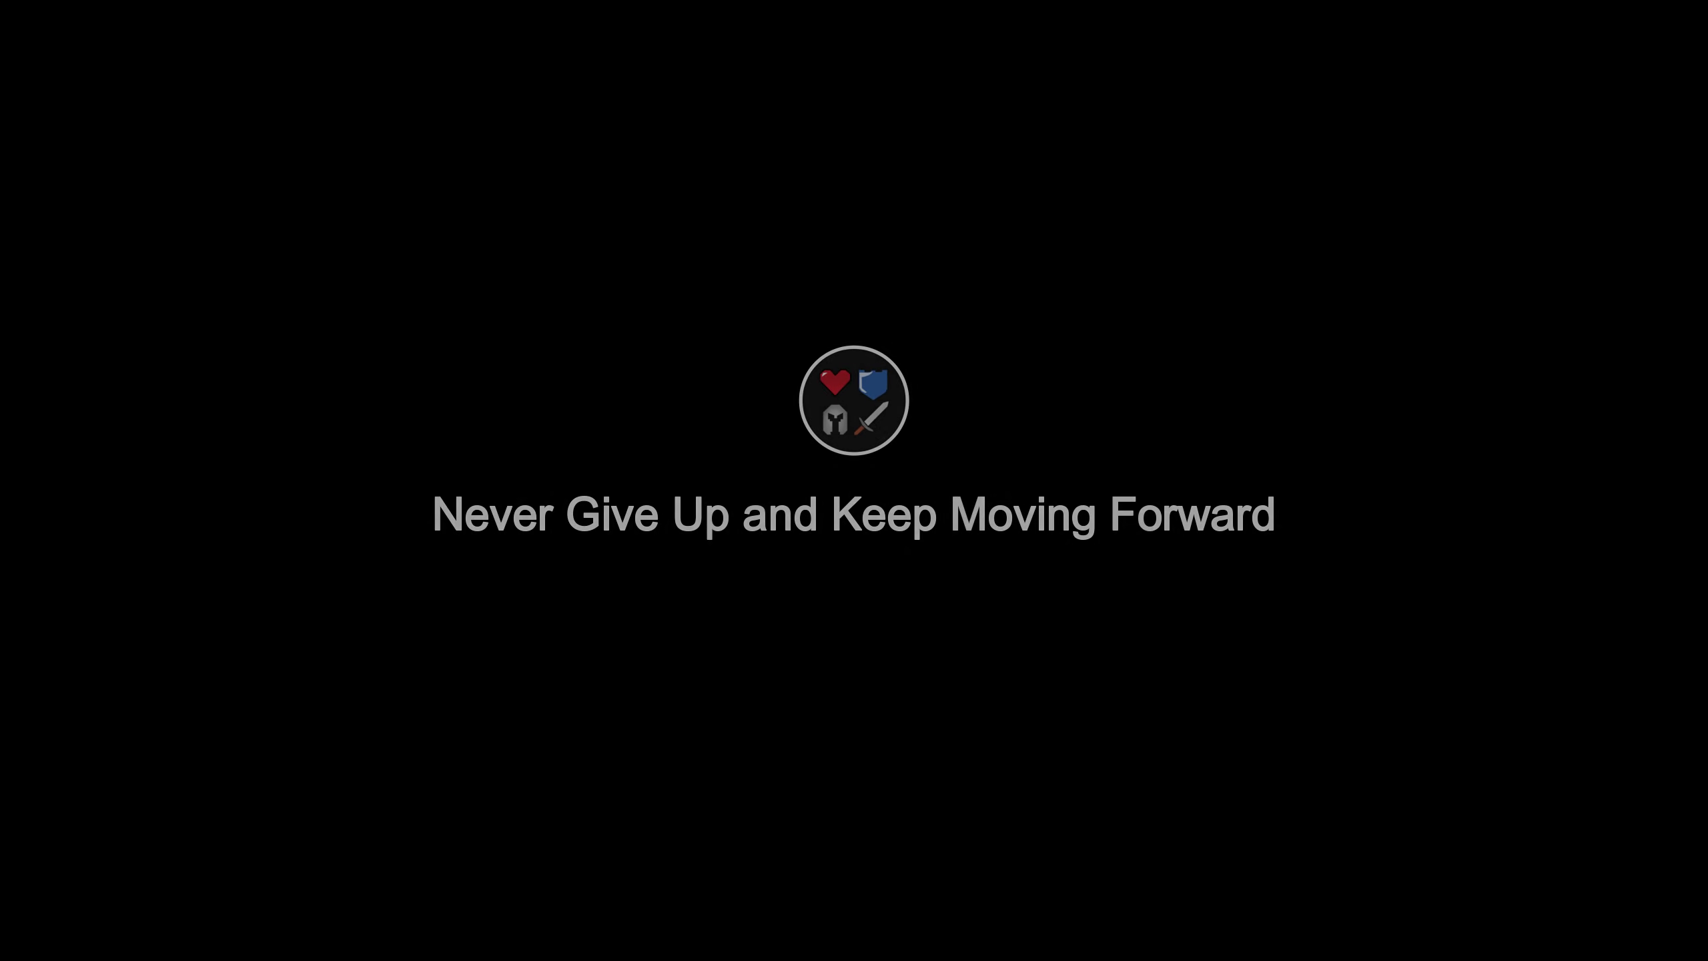